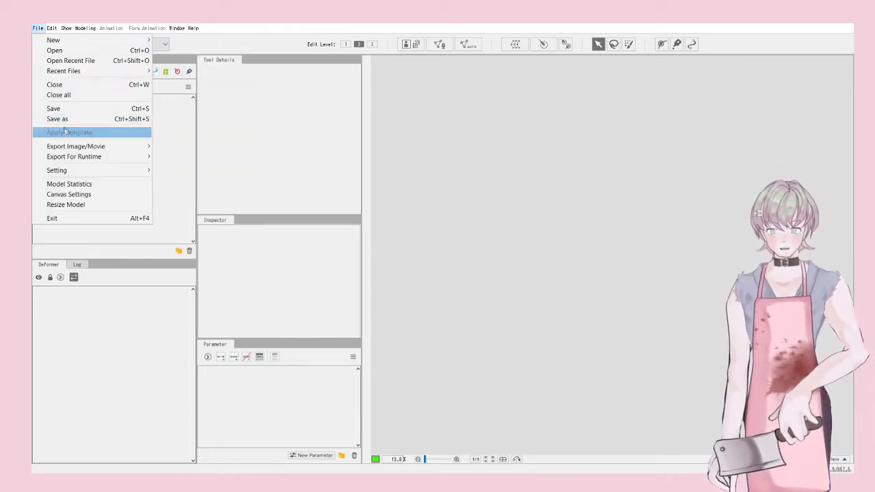
# Step: Open the saved chibi model file from the File menu
pyautogui.moveTo(63, 151)
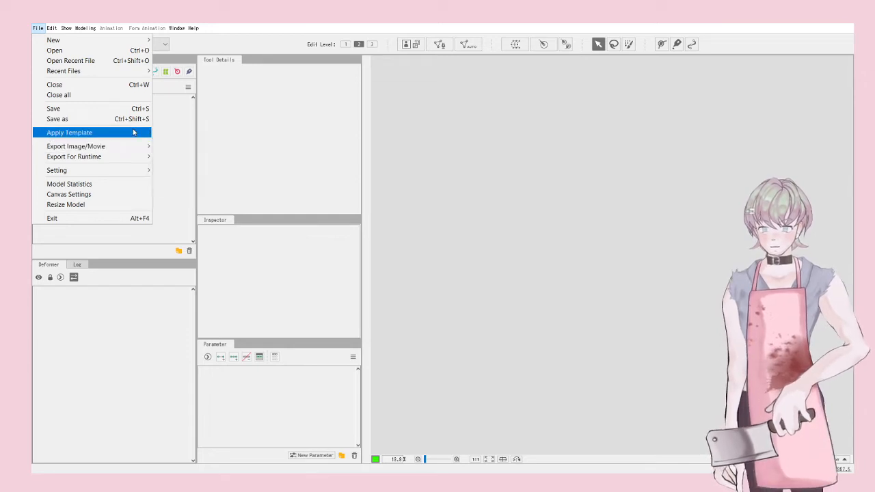
pyautogui.click(58, 51)
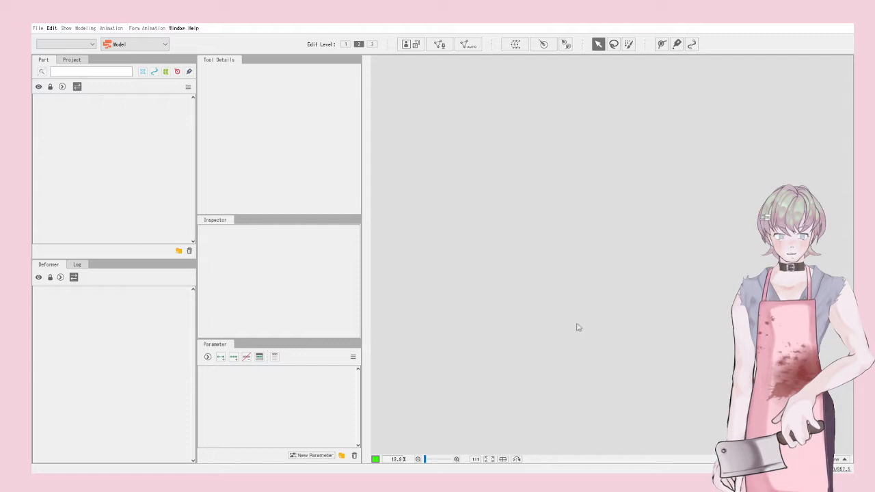
# Step: Clip the left iris to the left eye-whites mesh by entering ArtMesh8 as its Clipping ID
pyautogui.scroll(-3, 659, 192)
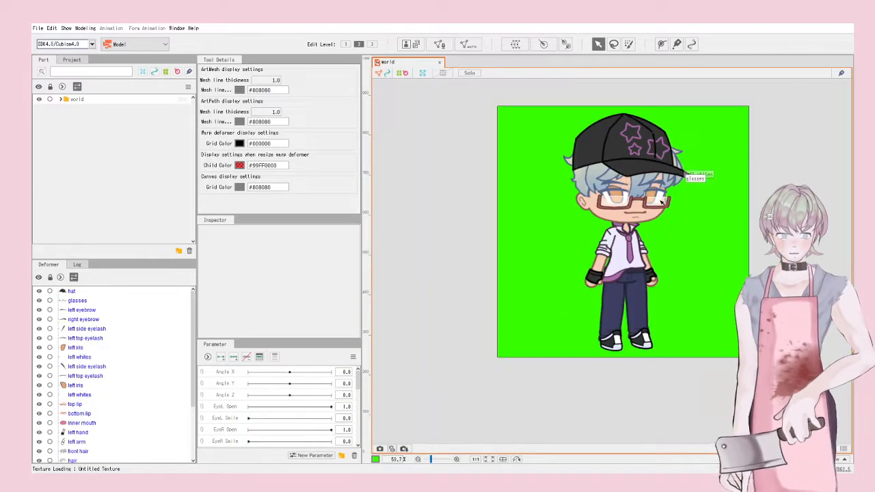
pyautogui.scroll(5, 662, 201)
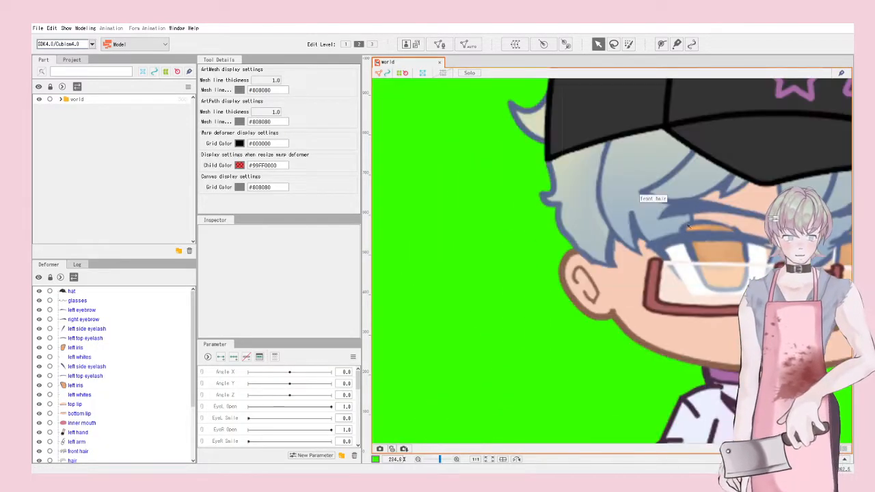
pyautogui.scroll(2, 623, 222)
pyautogui.click(771, 263)
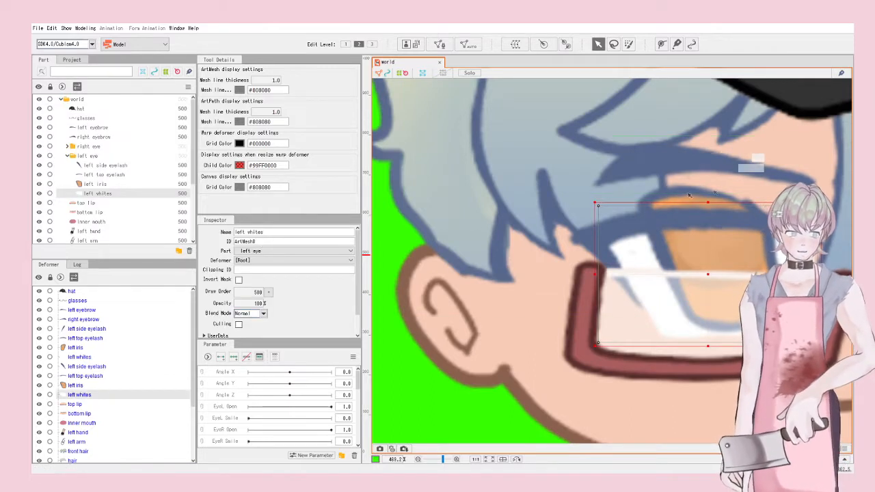
pyautogui.scroll(-2, 534, 174)
pyautogui.scroll(2, 683, 183)
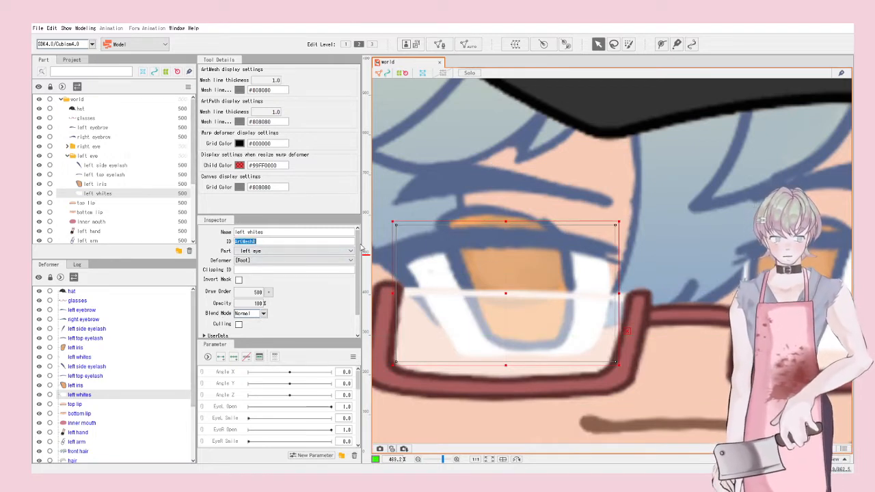
pyautogui.scroll(-3, 586, 154)
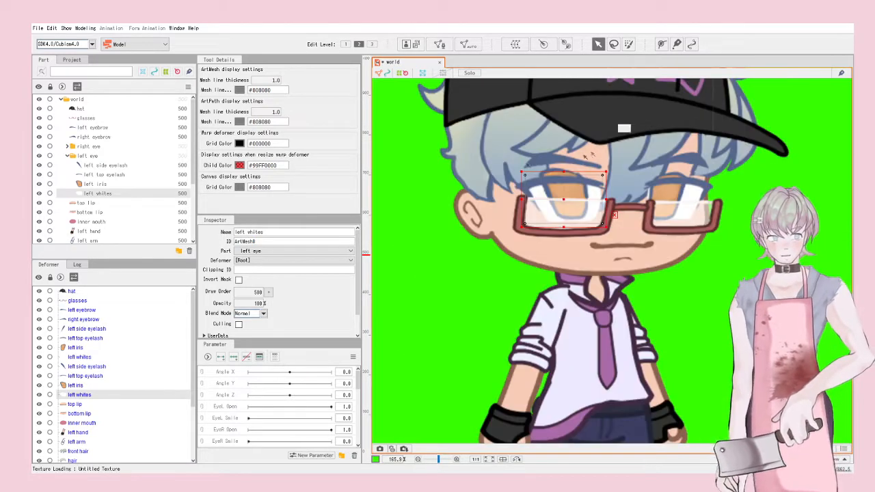
pyautogui.click(428, 193)
pyautogui.scroll(3, 519, 165)
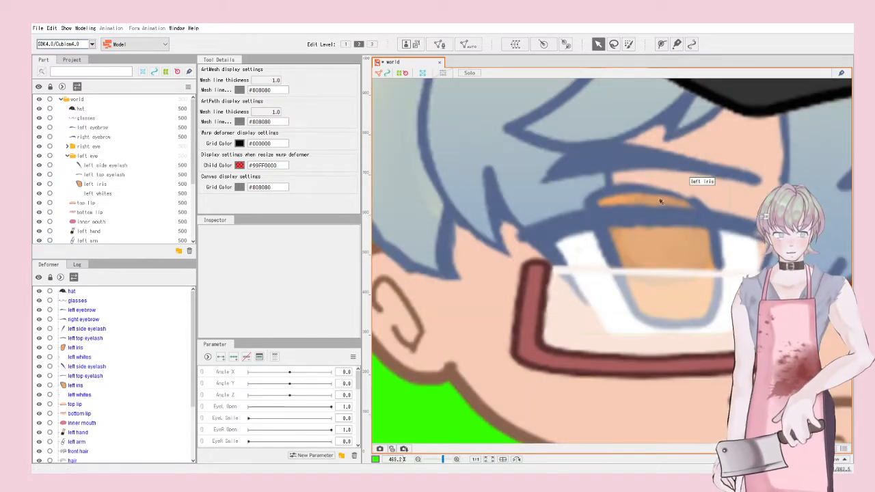
pyautogui.click(742, 253)
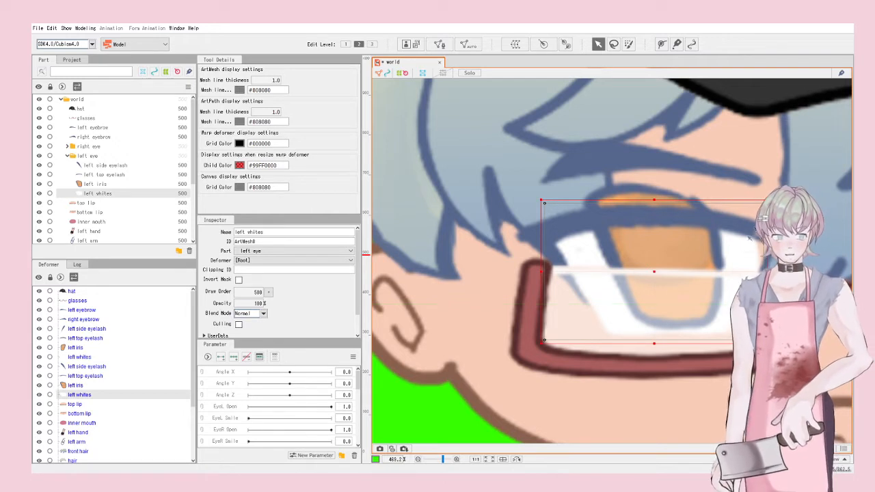
pyautogui.click(644, 198)
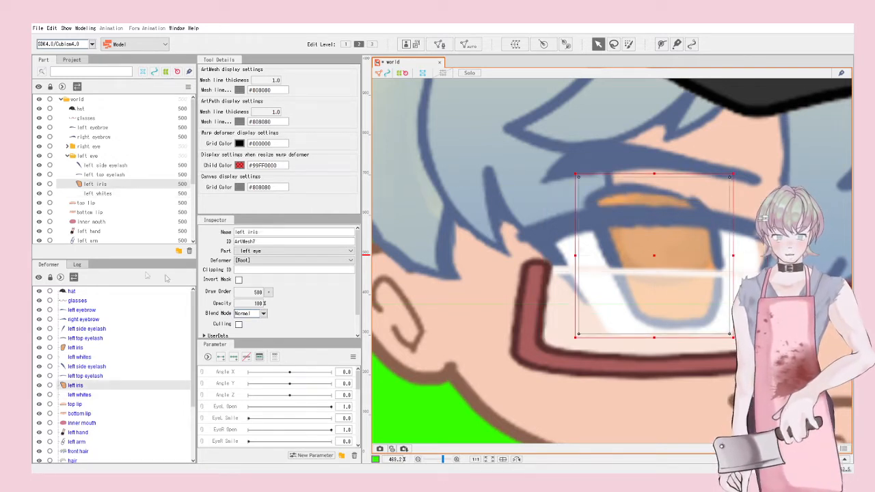
pyautogui.write('ArtMesh8')
pyautogui.press('Return')
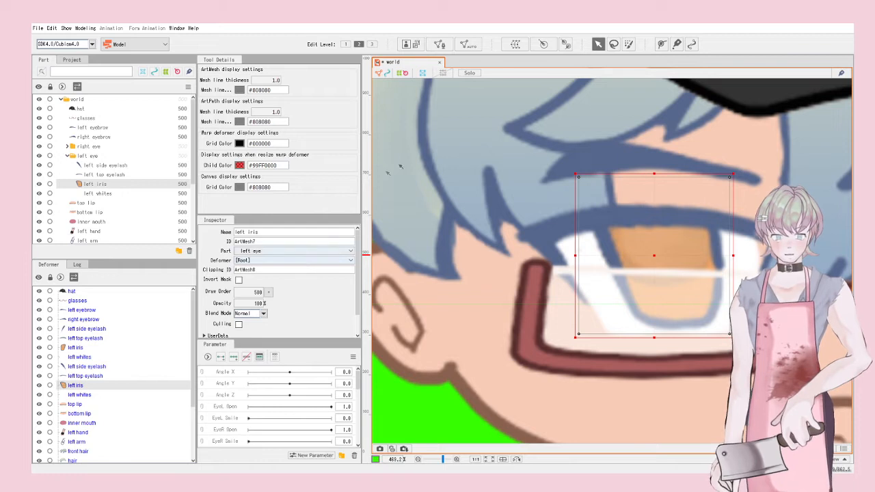
# Step: Clip the other eye's iris to its whites mesh with Clipping ID ArtMesh4
pyautogui.scroll(-7, 413, 156)
pyautogui.scroll(8, 528, 156)
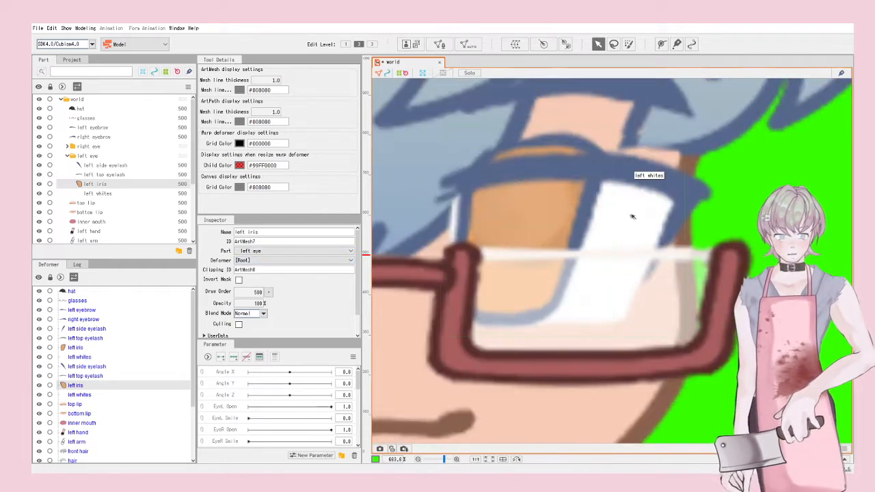
pyautogui.click(559, 221)
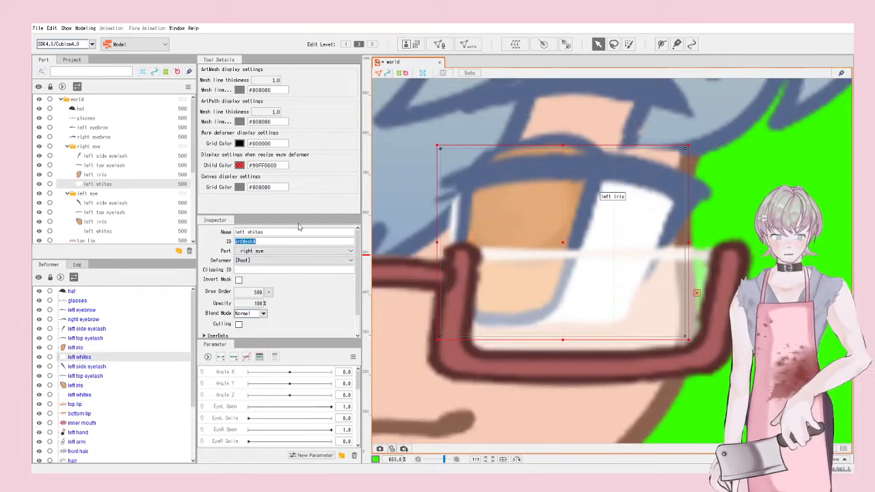
pyautogui.click(746, 192)
pyautogui.click(602, 130)
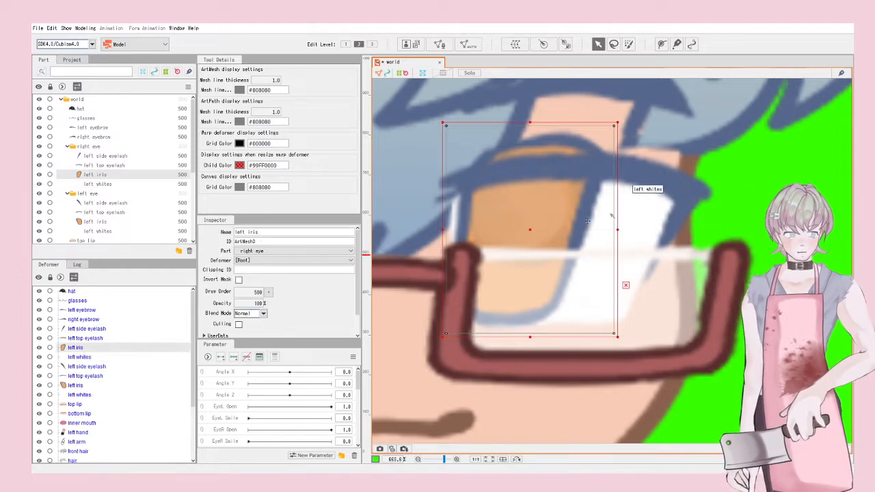
pyautogui.press('Return')
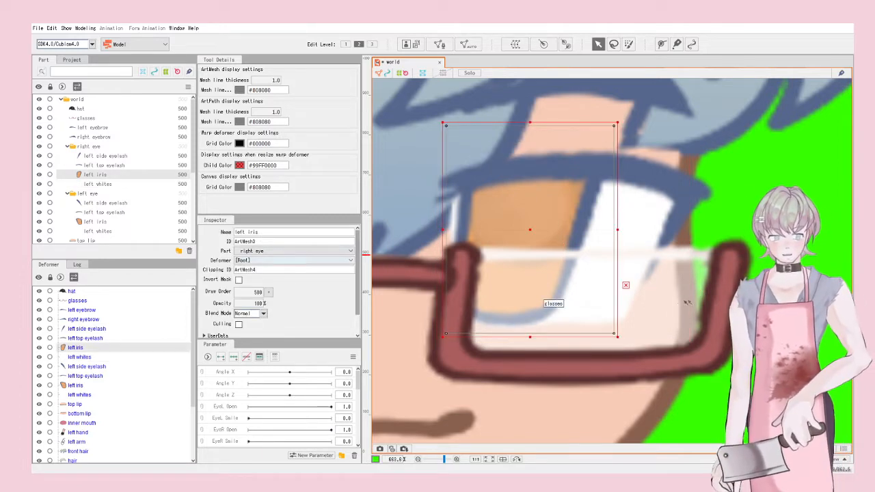
pyautogui.scroll(-7, 685, 301)
pyautogui.click(731, 302)
pyautogui.scroll(-3, 707, 192)
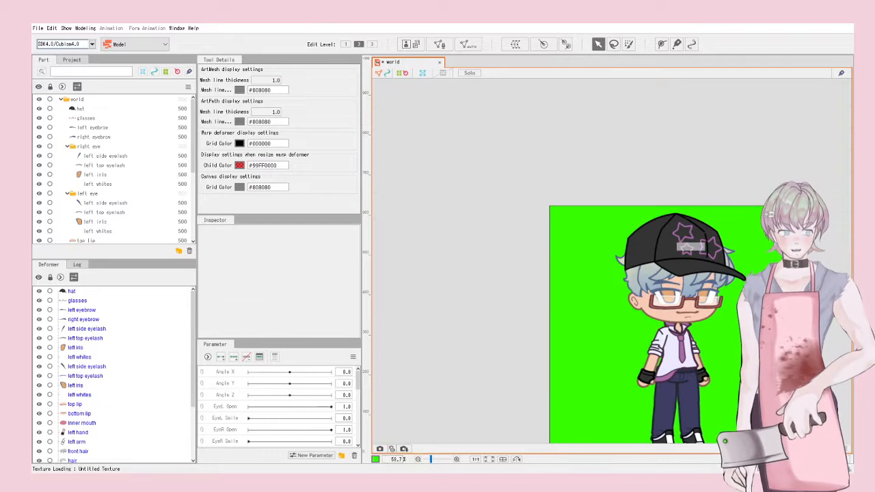
pyautogui.scroll(-3, 758, 383)
pyautogui.scroll(4, 754, 383)
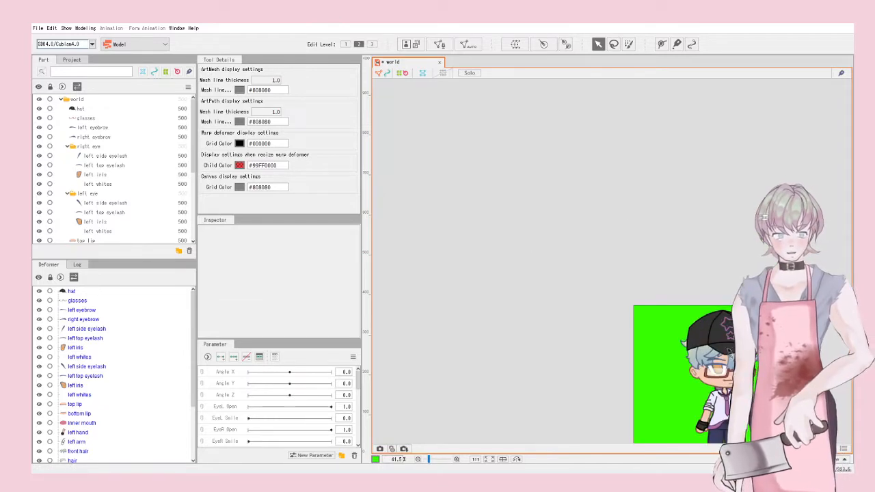
pyautogui.scroll(-2, 538, 125)
pyautogui.scroll(-2, 540, 127)
pyautogui.scroll(4, 536, 130)
pyautogui.scroll(-5, 527, 137)
pyautogui.scroll(4, 511, 150)
pyautogui.scroll(-2, 422, 212)
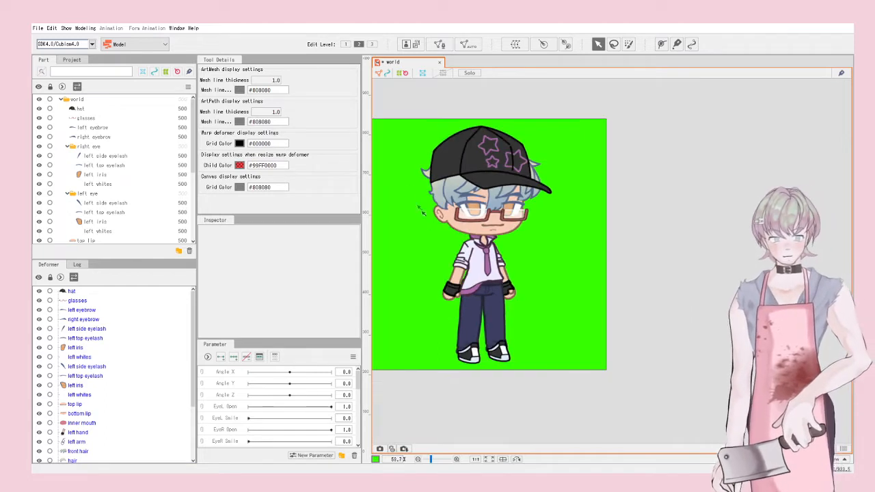
pyautogui.moveTo(375, 103); pyautogui.dragTo(578, 382)
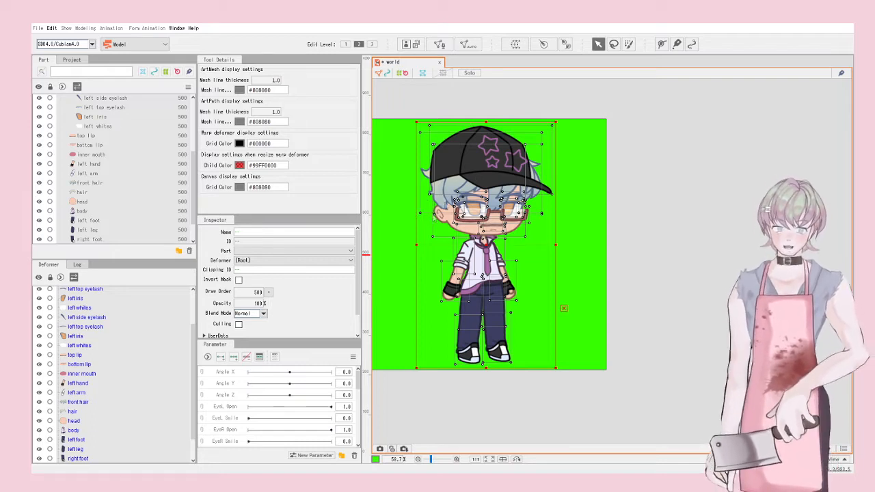
pyautogui.hotkey('ctrl', 'a')
pyautogui.click(569, 142)
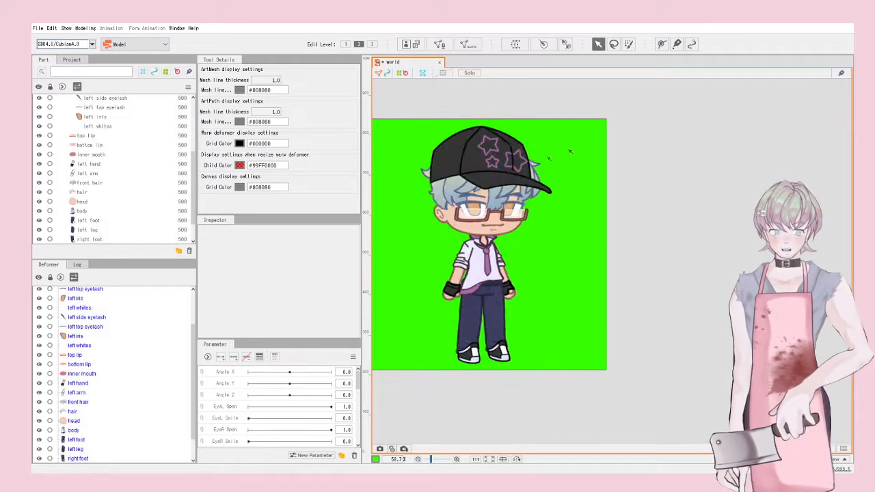
pyautogui.scroll(2, 486, 169)
pyautogui.scroll(-2, 633, 184)
pyautogui.scroll(1, 576, 204)
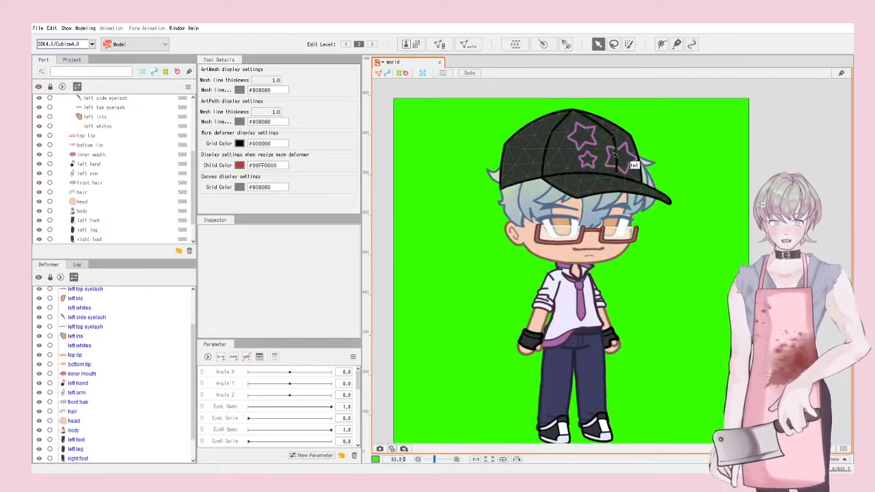
pyautogui.scroll(2, 599, 204)
pyautogui.scroll(1, 608, 196)
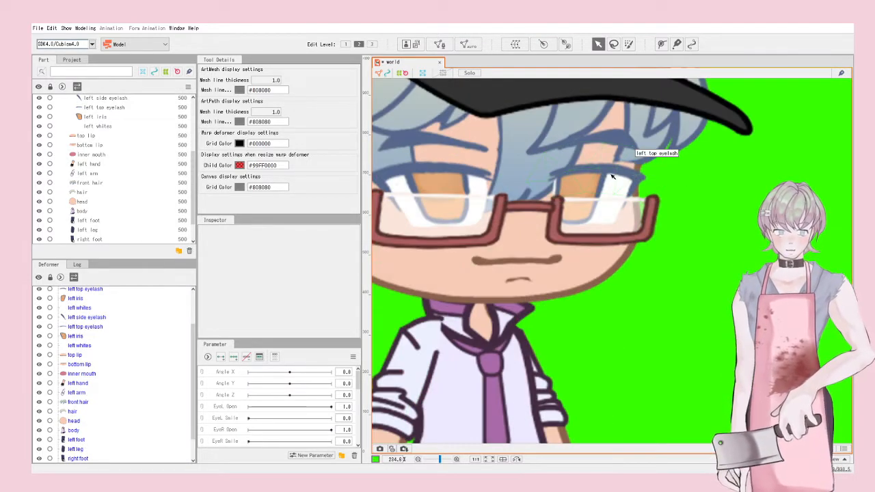
pyautogui.click(608, 195)
pyautogui.scroll(3, 608, 194)
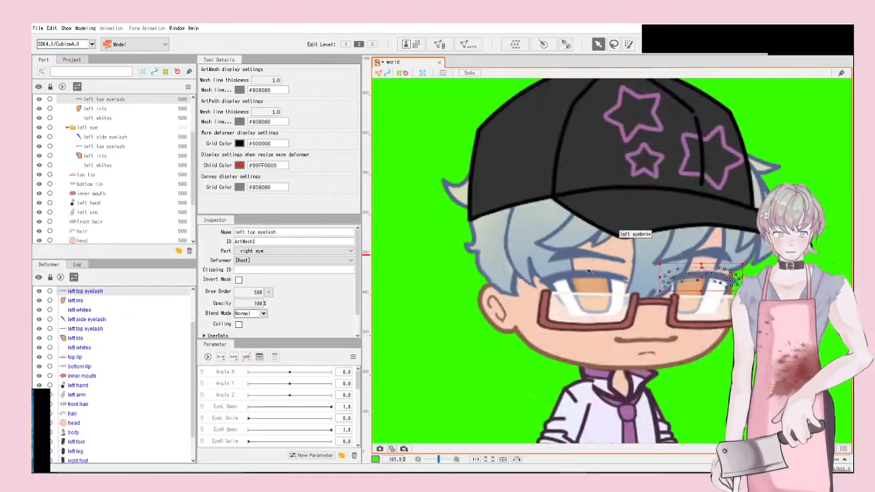
# Step: Generate a denser mesh for the left eye's top eyelash
pyautogui.scroll(-2, 581, 270)
pyautogui.scroll(2, 582, 270)
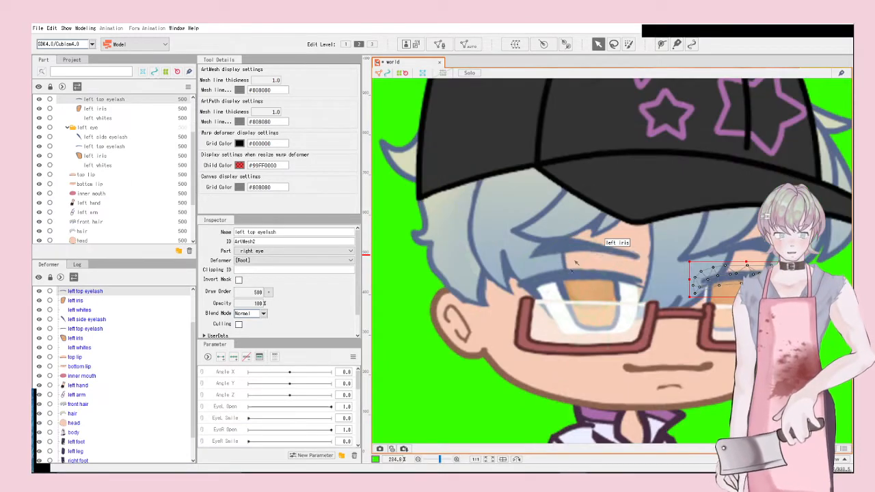
pyautogui.click(567, 278)
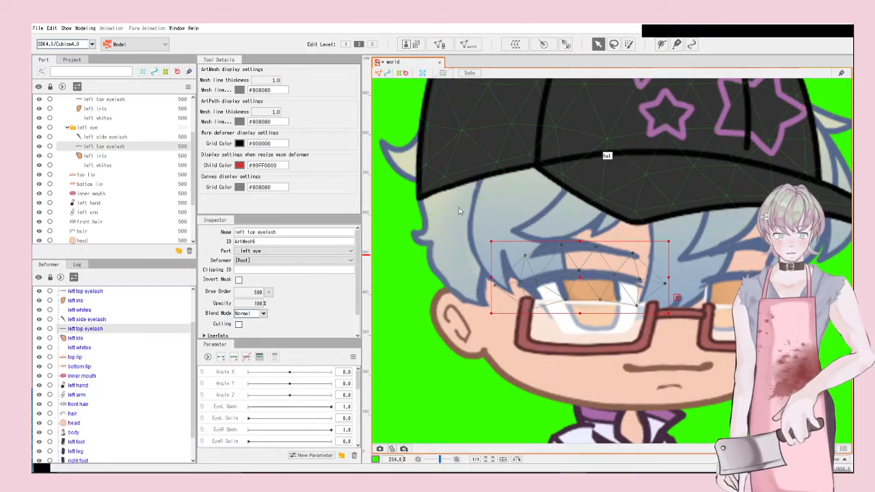
pyautogui.click(418, 228)
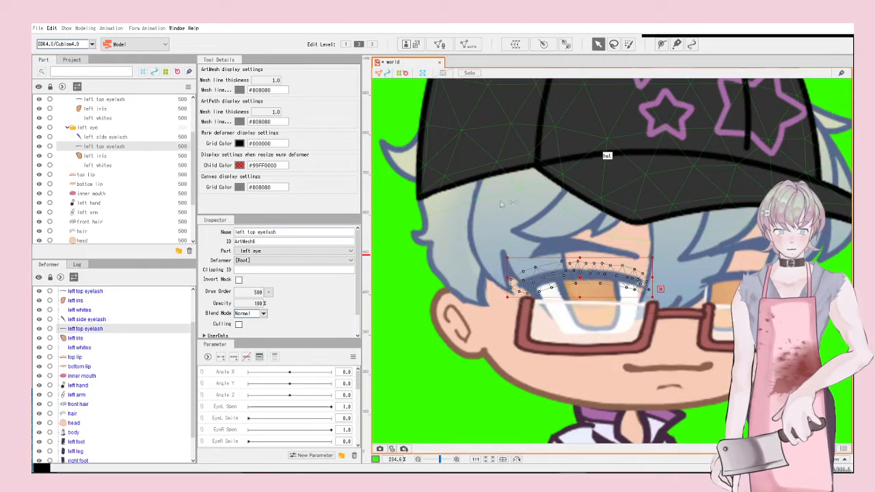
# Step: Generate a denser mesh for the bottom lip
pyautogui.click(660, 368)
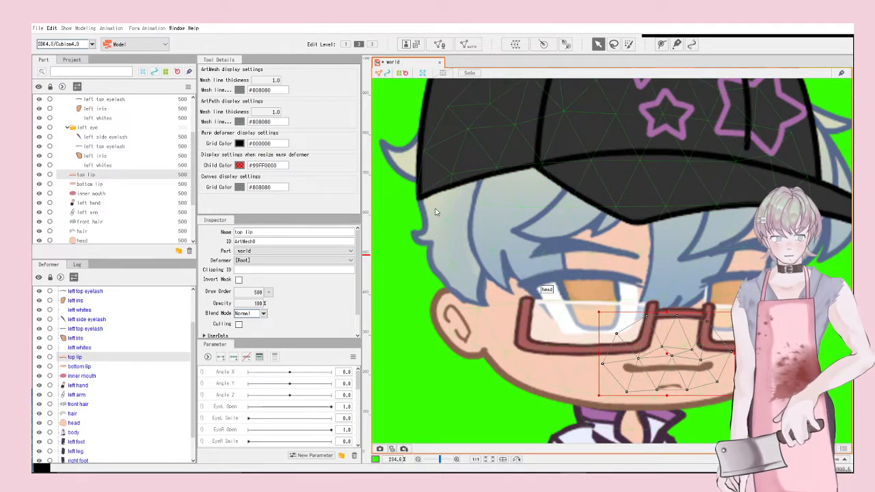
pyautogui.click(669, 386)
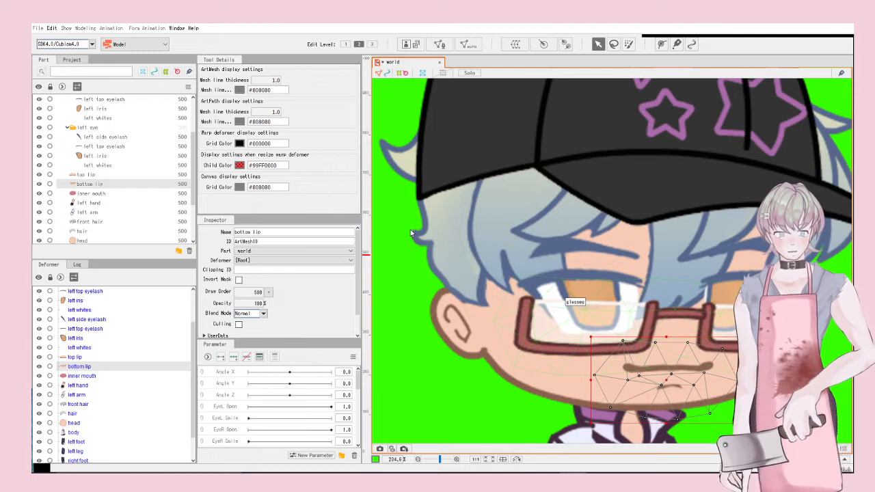
pyautogui.click(412, 232)
# Step: Deselect the bottom lip and zoom back in over the eye
pyautogui.scroll(-3, 547, 195)
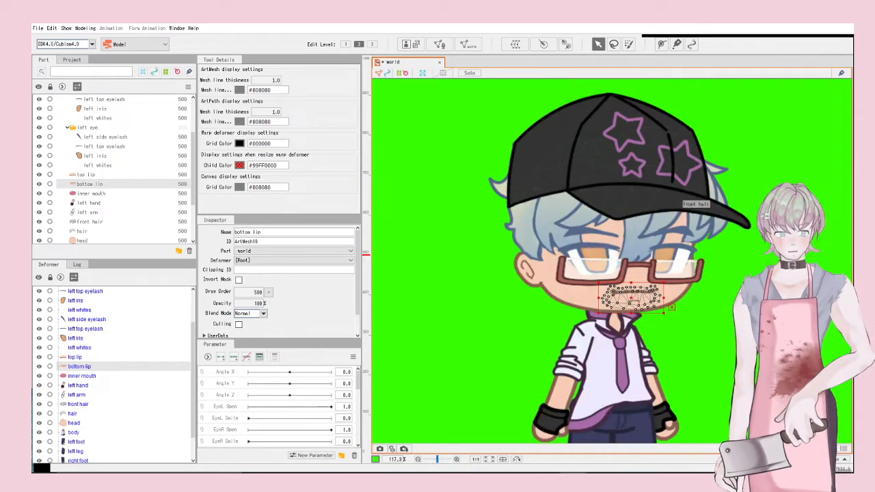
pyautogui.click(741, 181)
pyautogui.scroll(-1, 687, 175)
pyautogui.scroll(1, 730, 320)
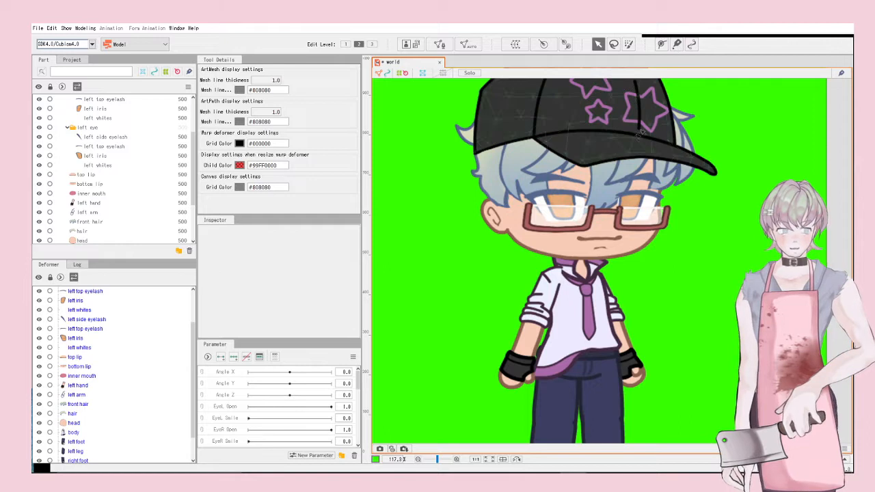
pyautogui.scroll(2, 641, 133)
# Step: Draw three-point deform paths along both eyes' top eyelash meshes
pyautogui.click(663, 214)
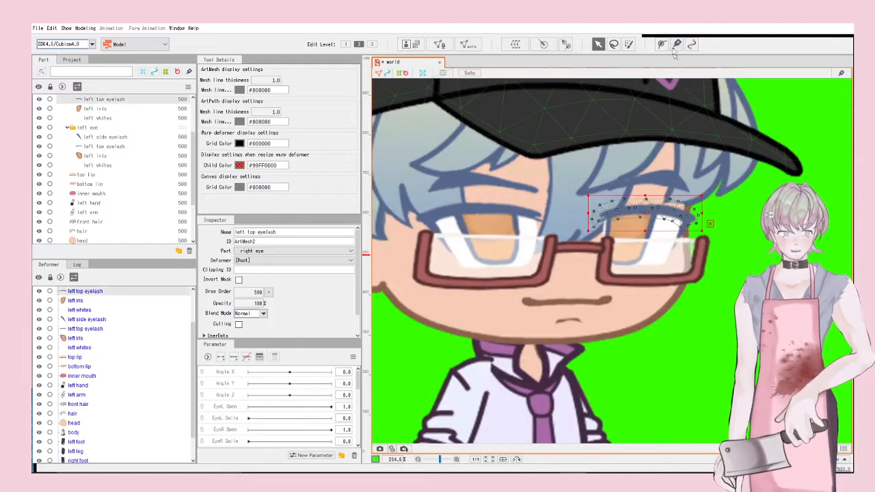
pyautogui.click(662, 44)
pyautogui.scroll(2, 676, 205)
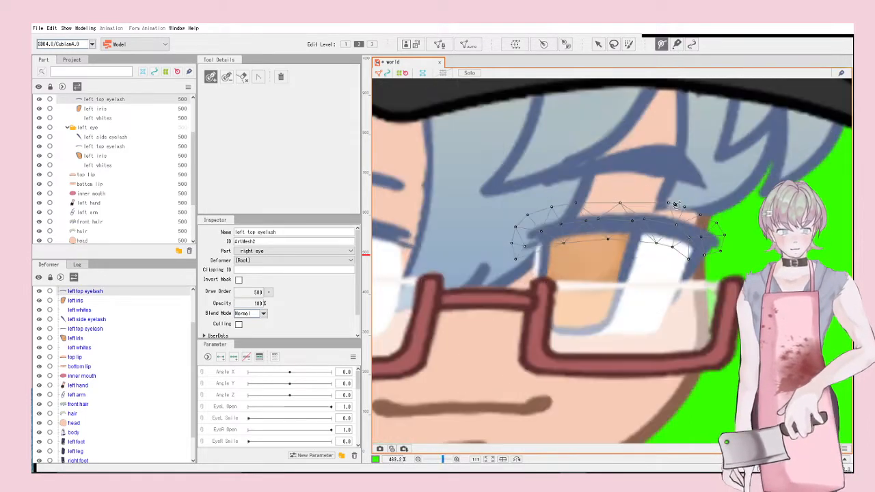
pyautogui.click(538, 235)
pyautogui.click(625, 221)
pyautogui.click(695, 238)
pyautogui.click(598, 44)
pyautogui.scroll(-1, 780, 258)
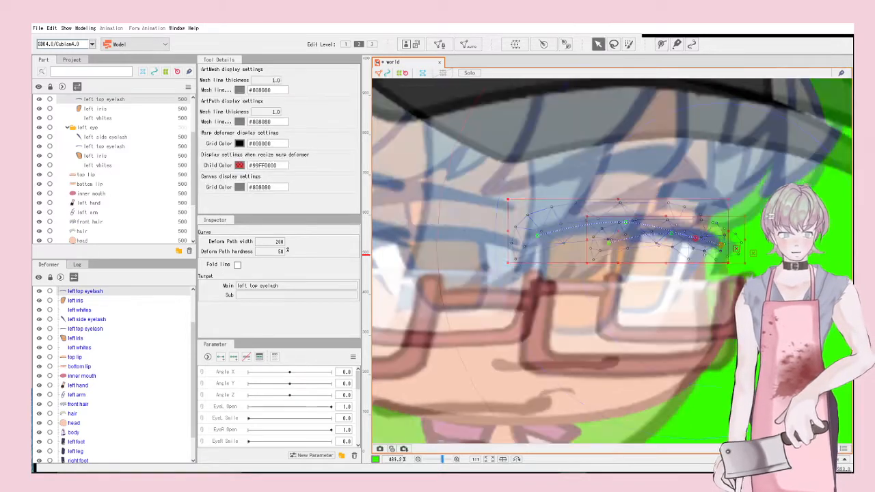
pyautogui.click(424, 205)
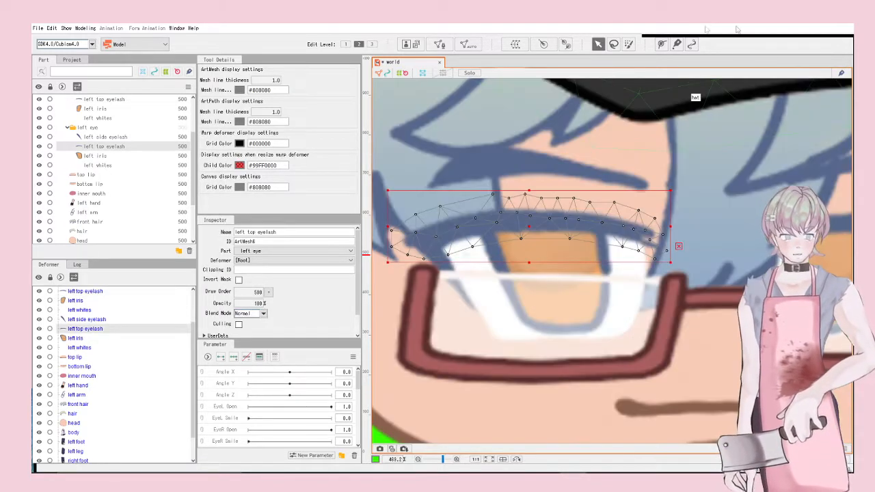
pyautogui.click(661, 44)
pyautogui.click(432, 238)
pyautogui.click(525, 217)
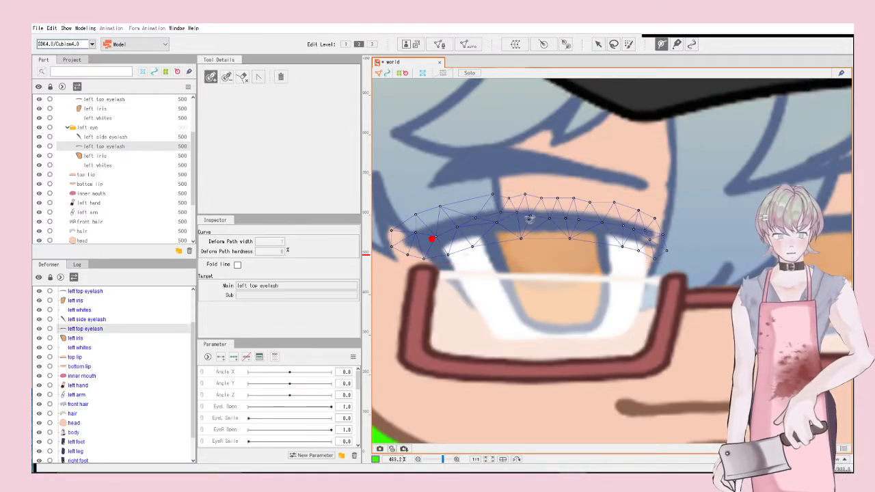
pyautogui.click(624, 230)
pyautogui.click(598, 45)
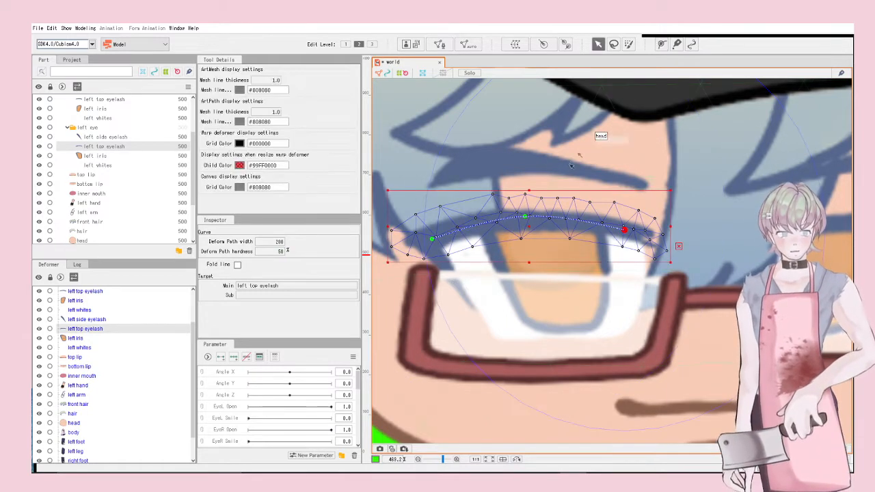
# Step: Draw three-point deform paths across the bottom lip and top lip meshes
pyautogui.scroll(-8, 578, 164)
pyautogui.scroll(5, 631, 221)
pyautogui.scroll(2, 574, 155)
pyautogui.click(574, 156)
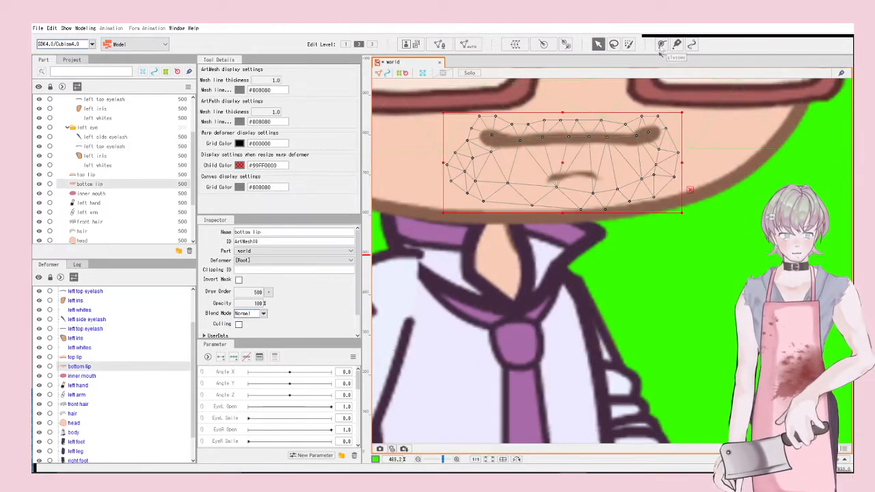
pyautogui.click(662, 44)
pyautogui.click(500, 133)
pyautogui.click(582, 137)
pyautogui.click(643, 134)
pyautogui.click(598, 47)
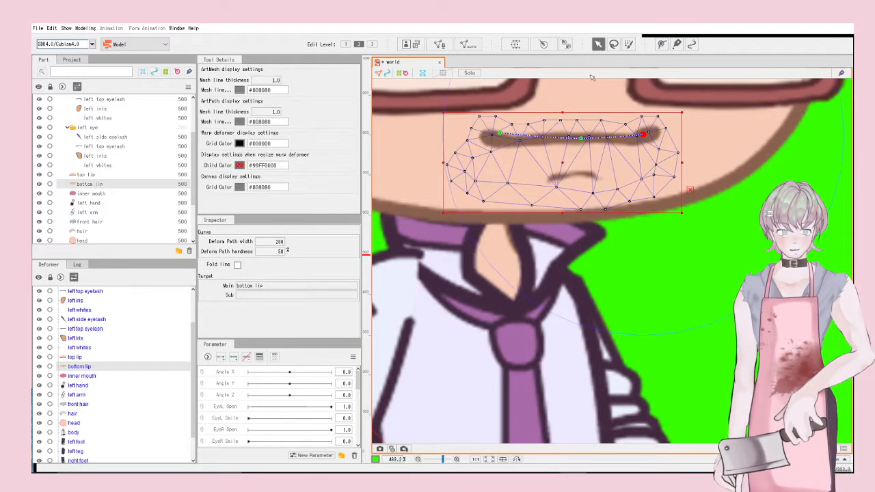
pyautogui.click(581, 111)
pyautogui.click(661, 47)
pyautogui.click(483, 142)
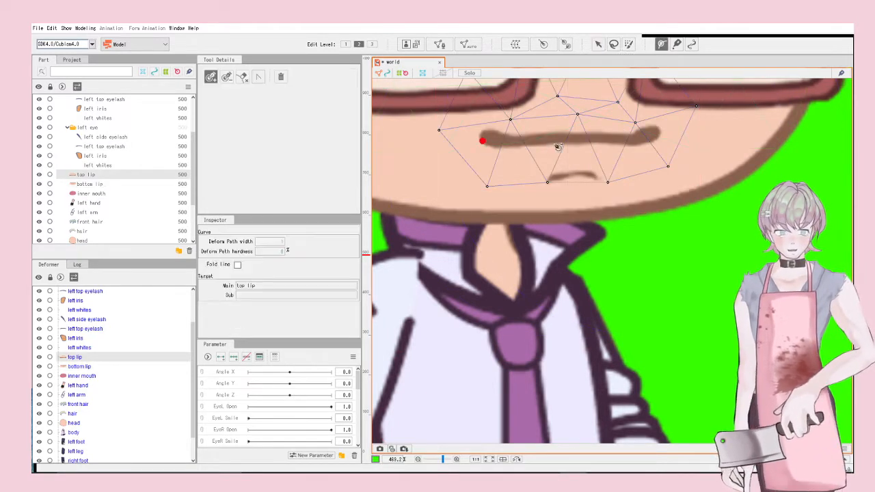
pyautogui.click(580, 139)
pyautogui.click(653, 136)
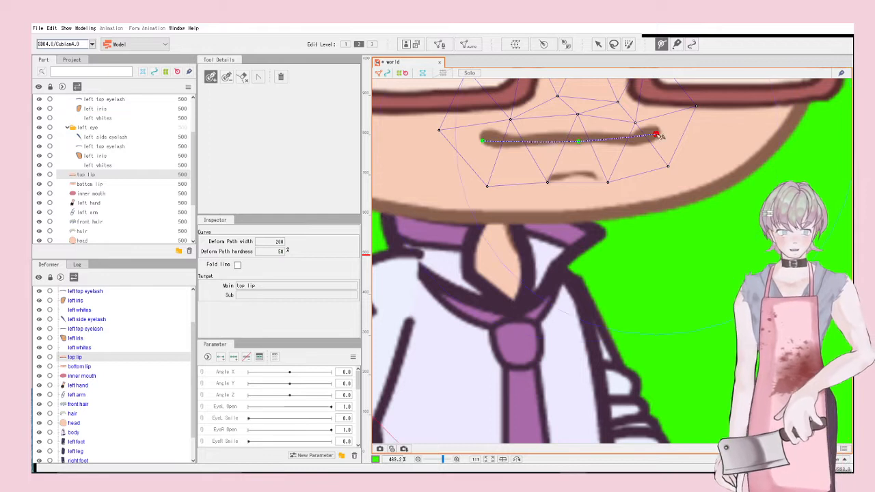
pyautogui.click(597, 44)
pyautogui.scroll(-3, 650, 301)
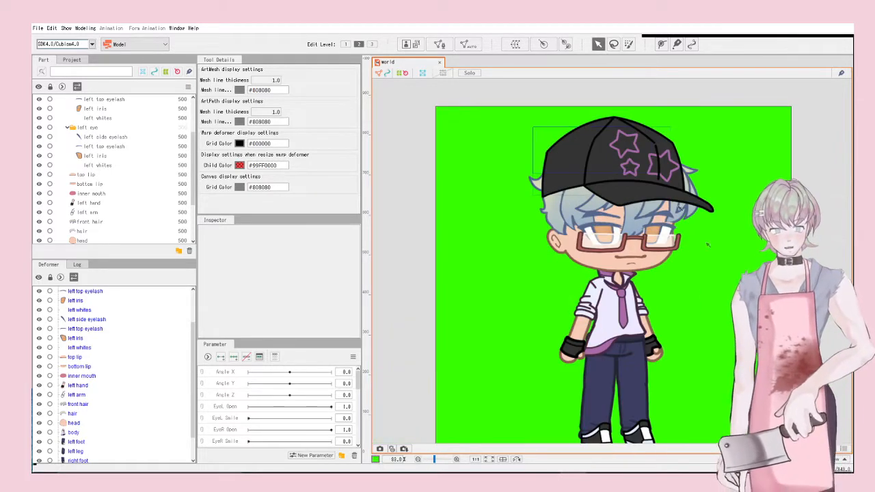
# Step: Marquee-select all head meshes—hat, hair, eyes, glasses and lips—for a rotation deformer
pyautogui.moveTo(707, 245); pyautogui.dragTo(714, 263)
pyautogui.scroll(2, 633, 307)
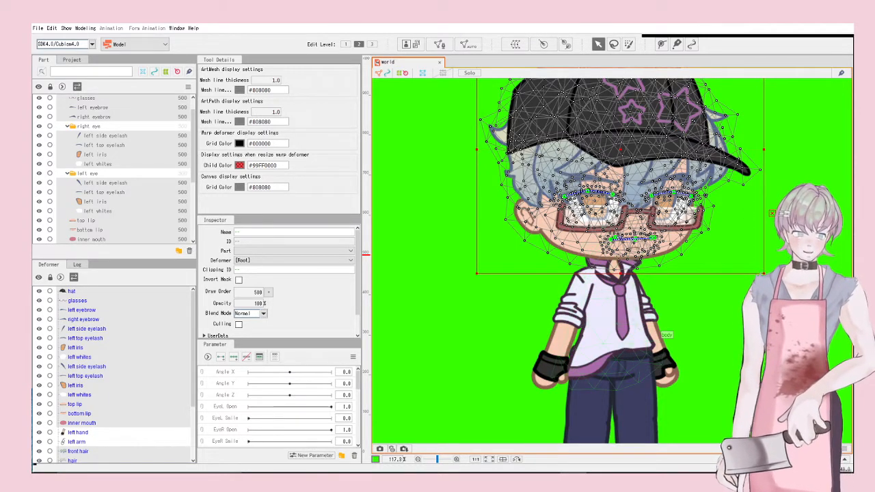
pyautogui.scroll(-2, 620, 250)
pyautogui.scroll(4, 625, 372)
pyautogui.scroll(-2, 622, 341)
pyautogui.scroll(2, 618, 382)
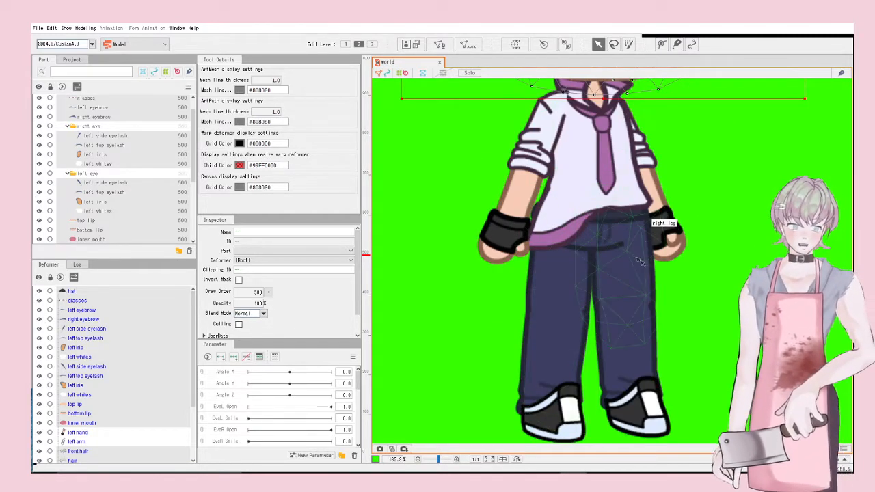
pyautogui.scroll(-3, 650, 387)
pyautogui.scroll(4, 601, 205)
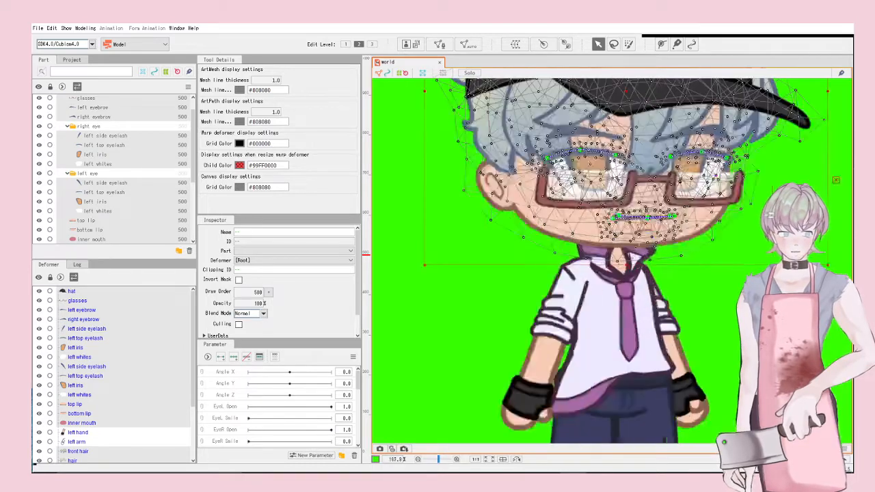
pyautogui.scroll(-4, 686, 216)
pyautogui.scroll(4, 663, 164)
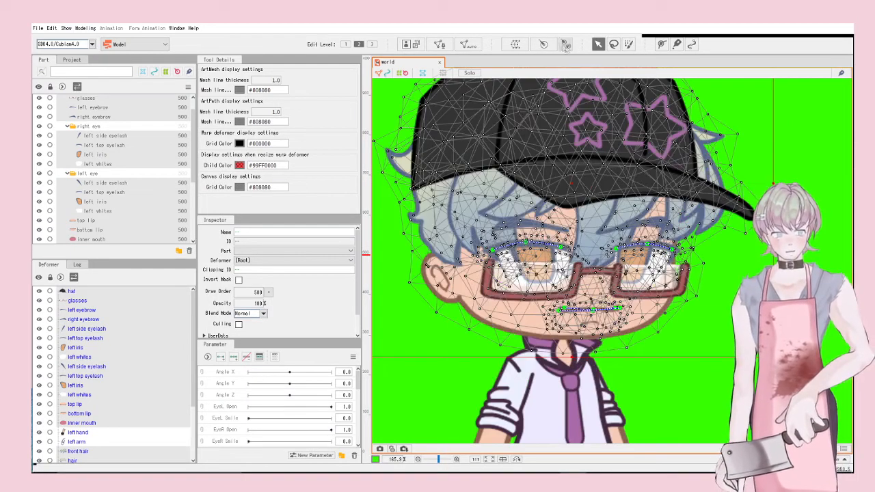
pyautogui.click(565, 43)
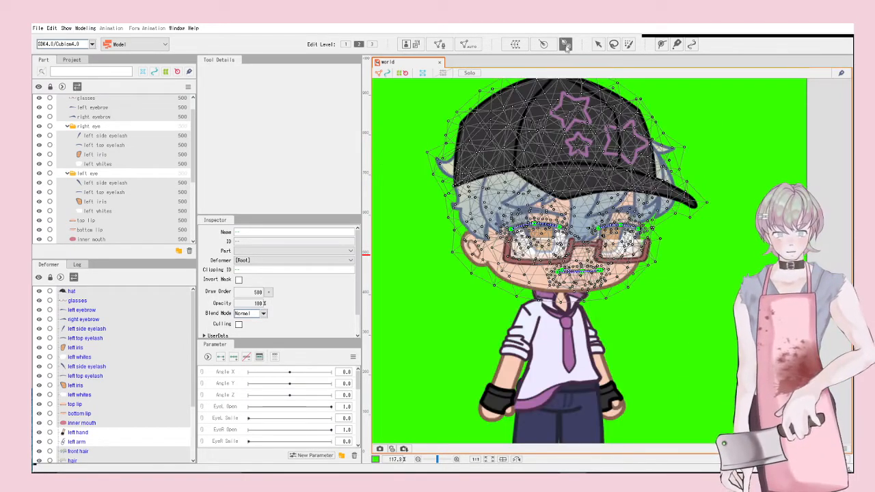
pyautogui.scroll(4, 569, 393)
# Step: Create a rotation deformer pivoting at the neck and name it head
pyautogui.scroll(-2, 566, 266)
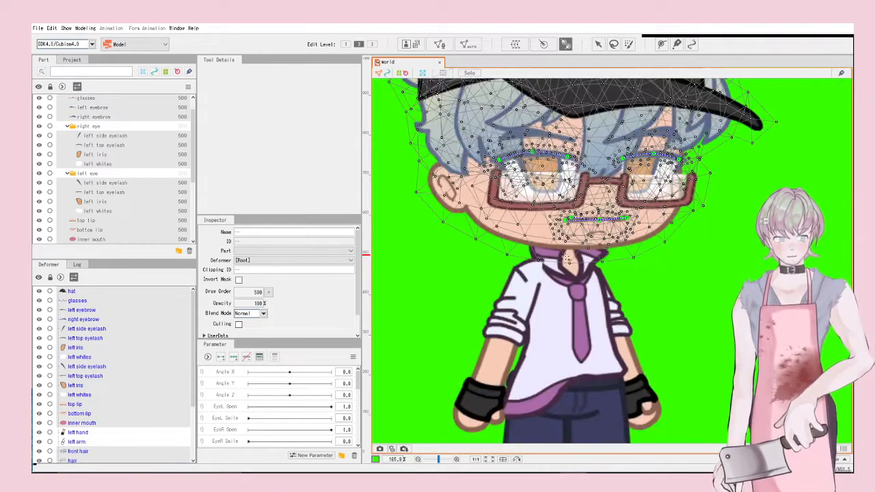
pyautogui.moveTo(566, 261); pyautogui.dragTo(566, 190)
pyautogui.click(598, 44)
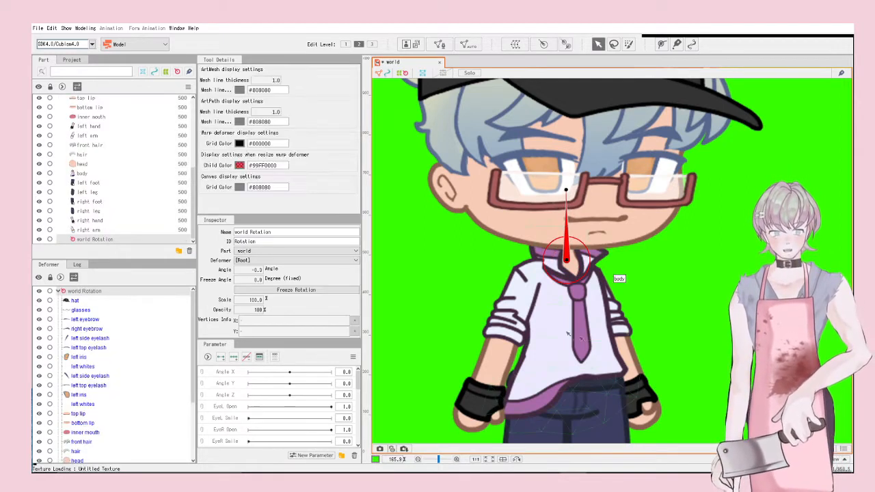
pyautogui.scroll(-3, 601, 205)
pyautogui.scroll(3, 615, 199)
pyautogui.moveTo(616, 200)
pyautogui.mouseDown()
pyautogui.moveTo(568, 220)
pyautogui.moveTo(555, 240)
pyautogui.moveTo(619, 203)
pyautogui.moveTo(612, 201)
pyautogui.mouseUp()
pyautogui.tripleClick(279, 232)
pyautogui.write('head')
pyautogui.press('Return')
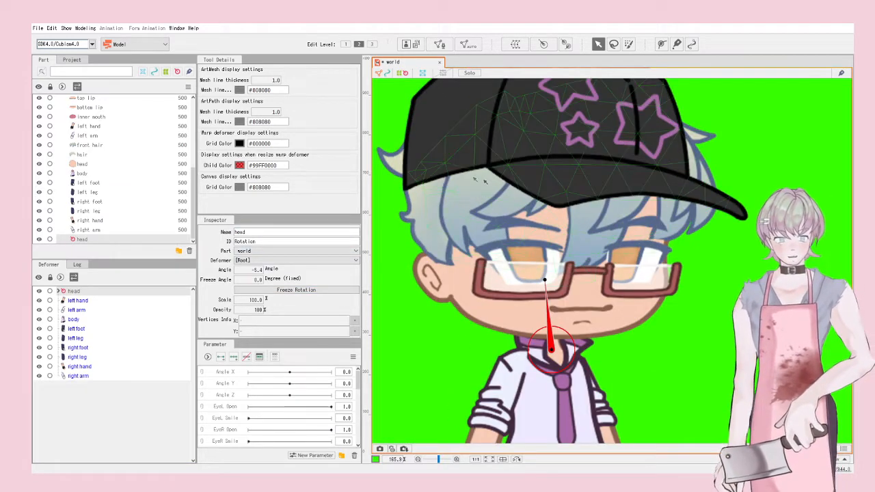
# Step: Add a nested rotation deformer on the hat named front hair and adjust its angle
pyautogui.click(574, 212)
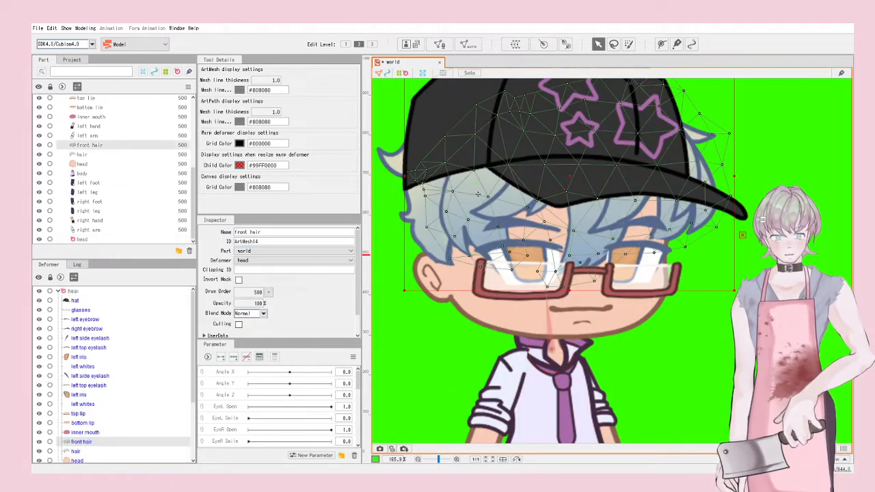
pyautogui.click(565, 44)
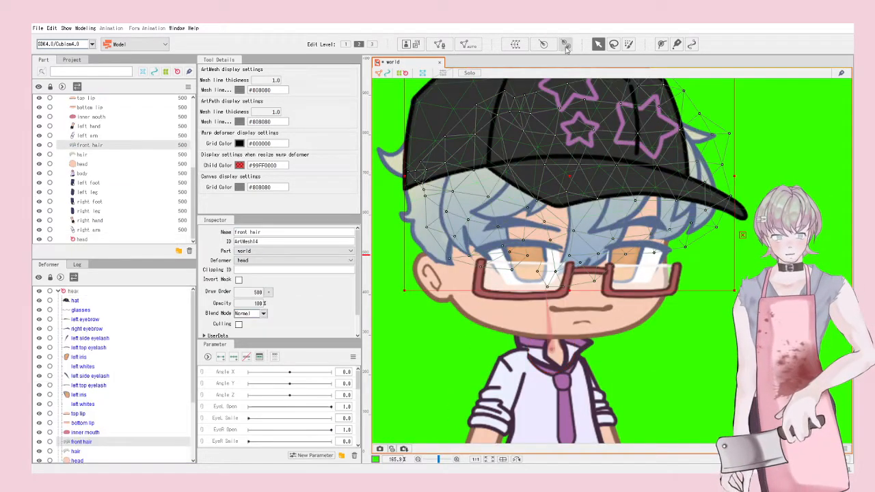
pyautogui.click(588, 164)
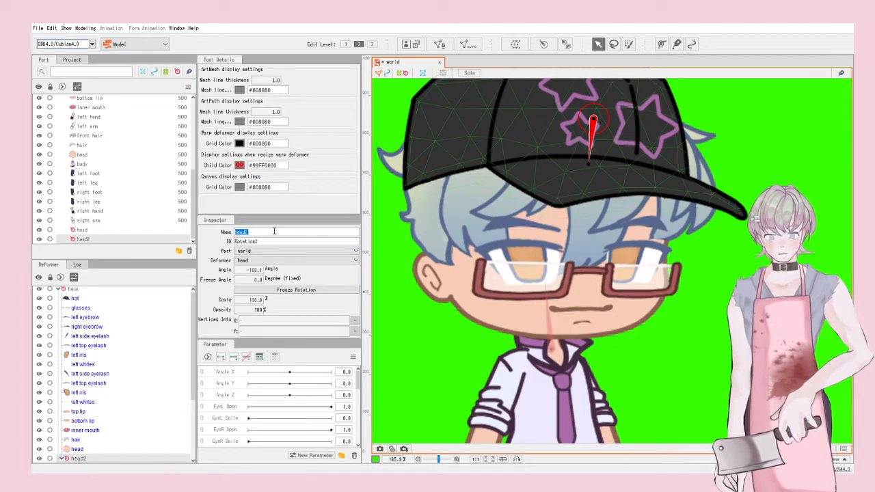
pyautogui.press('Return')
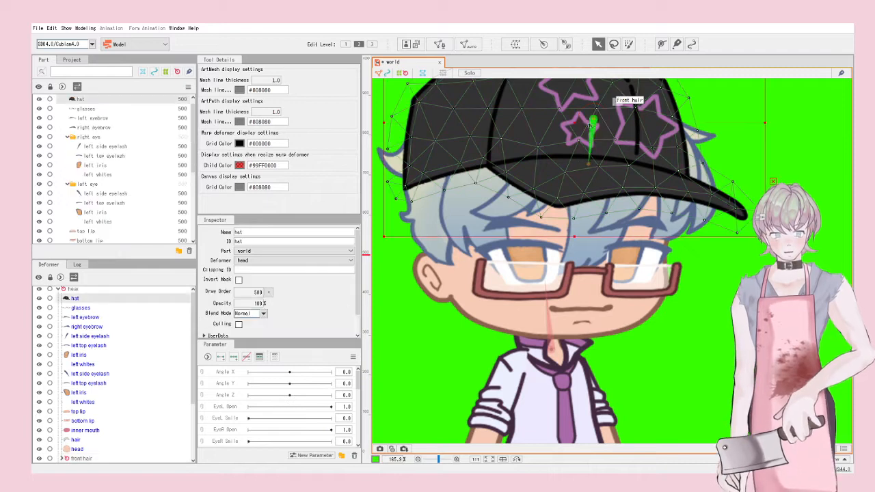
pyautogui.moveTo(586, 162); pyautogui.dragTo(588, 221)
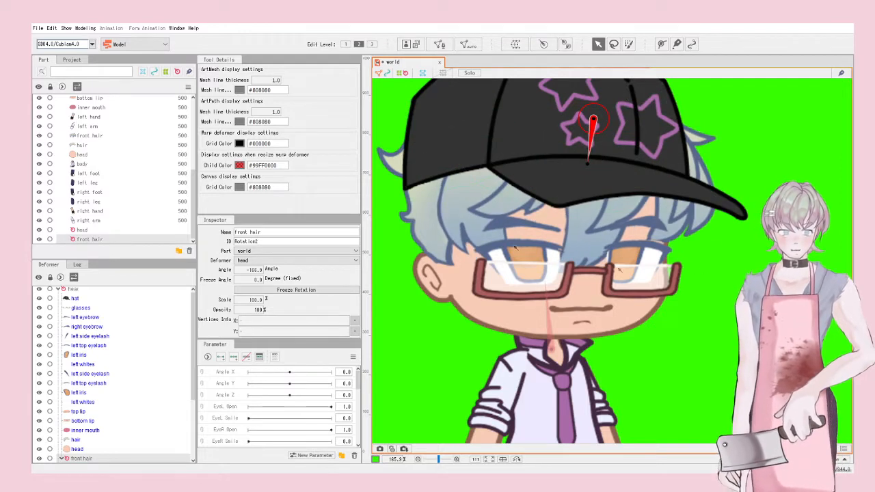
pyautogui.click(428, 200)
pyautogui.scroll(-2, 481, 255)
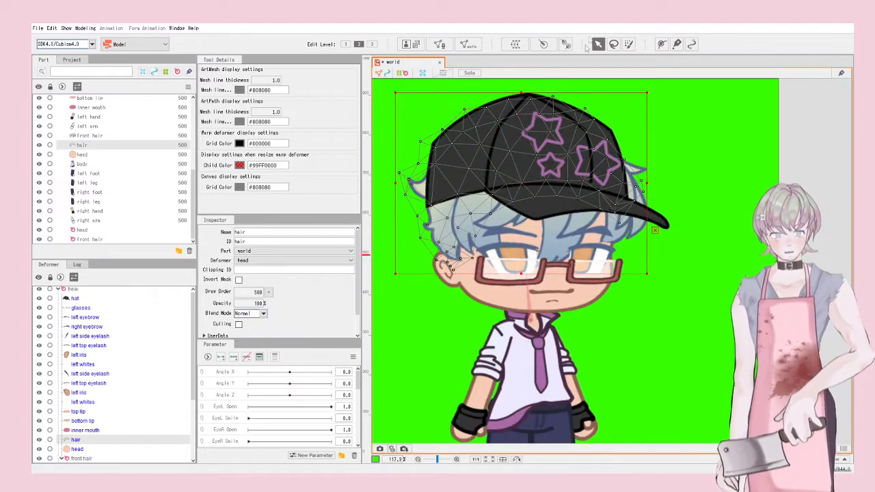
# Step: Wrap the body mesh in a world Rotation deformer pivoting on the torso
pyautogui.scroll(-2, 581, 191)
pyautogui.scroll(3, 582, 191)
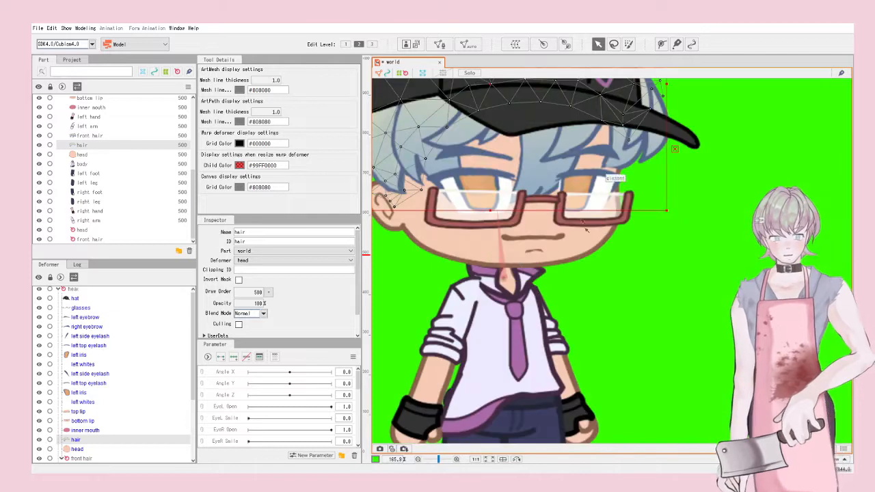
pyautogui.scroll(-2, 582, 191)
pyautogui.click(559, 270)
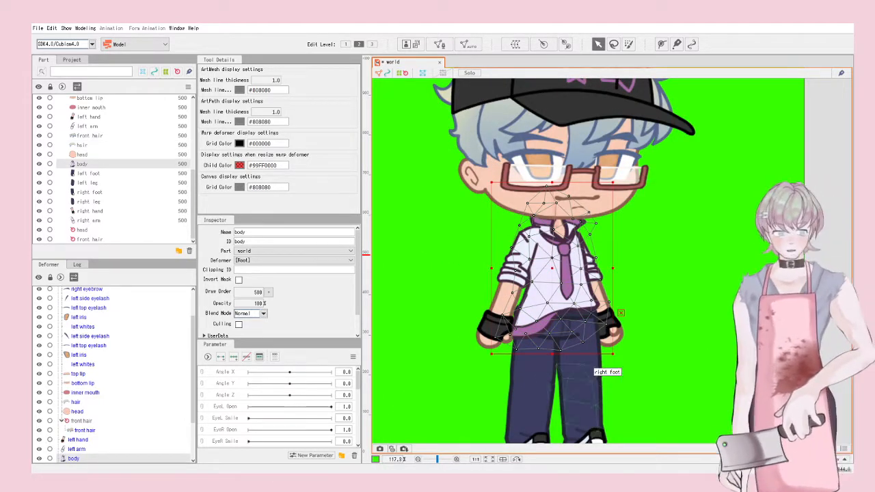
pyautogui.scroll(2, 637, 229)
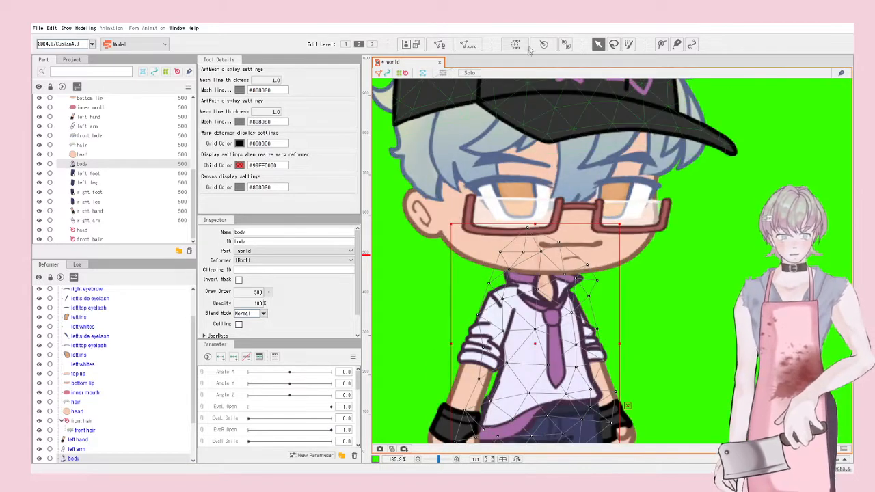
pyautogui.click(566, 45)
pyautogui.moveTo(549, 409); pyautogui.dragTo(544, 347)
pyautogui.click(600, 46)
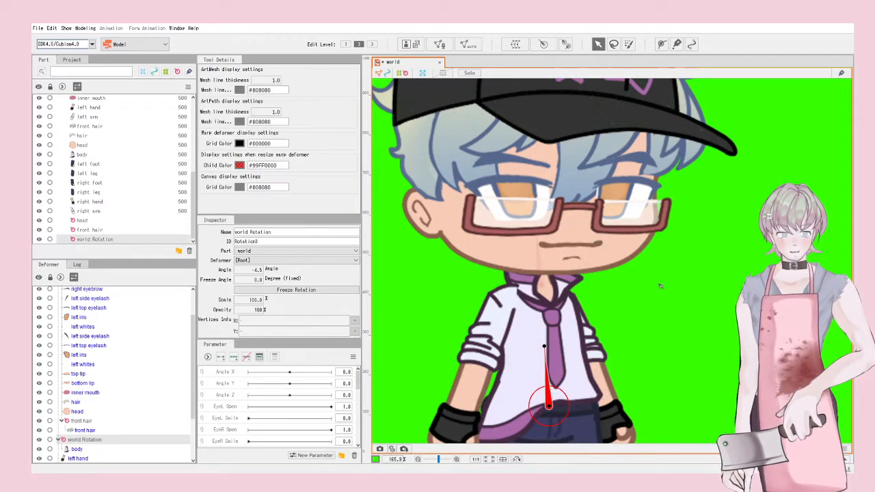
pyautogui.scroll(-1, 656, 282)
pyautogui.click(718, 258)
# Step: Select the left arm mesh to give it its own rotation deformer
pyautogui.scroll(-2, 736, 207)
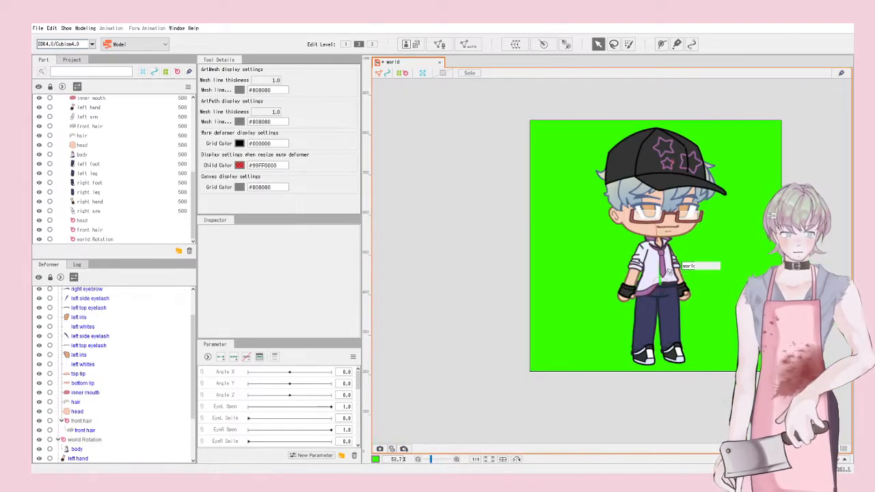
pyautogui.scroll(5, 647, 256)
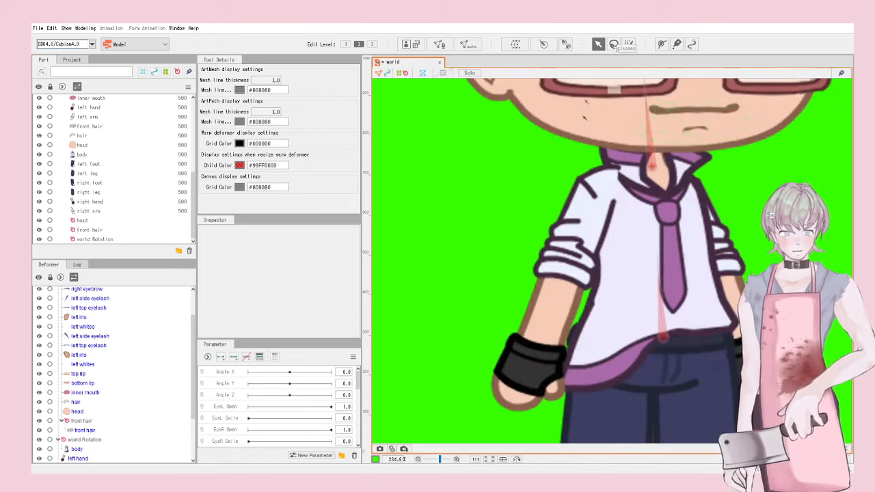
pyautogui.click(606, 174)
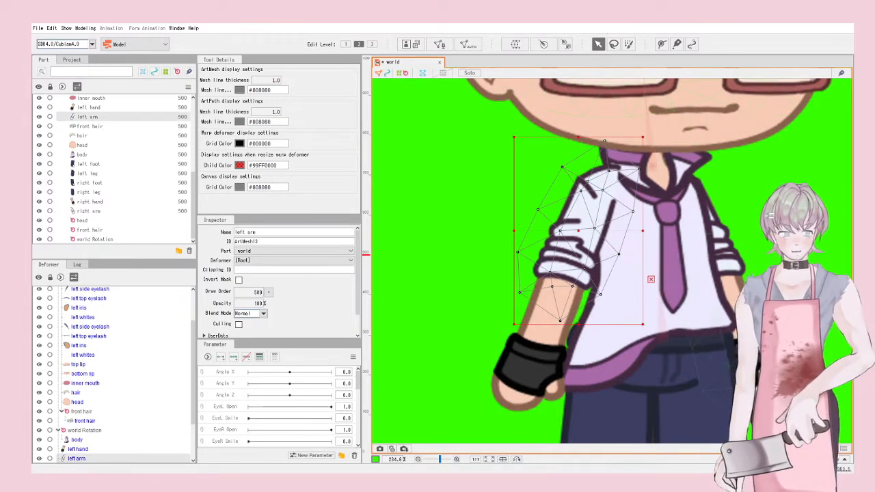
pyautogui.scroll(-1, 641, 382)
pyautogui.scroll(1, 684, 358)
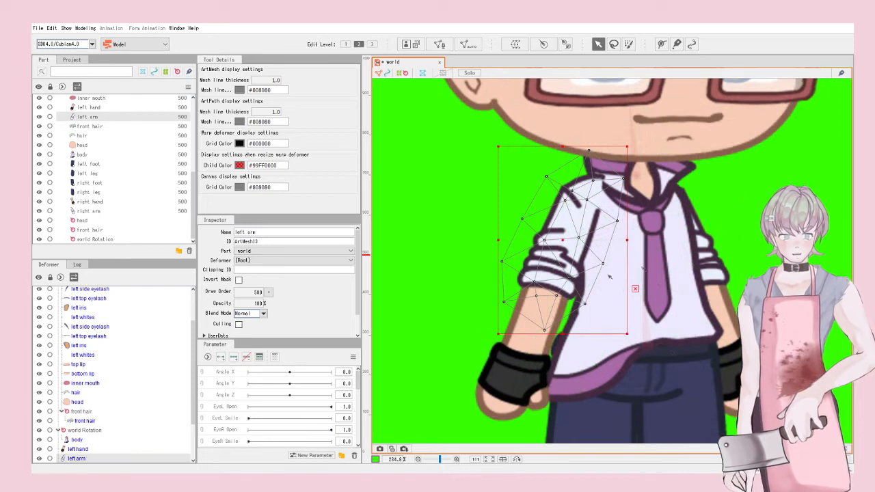
pyautogui.click(566, 43)
# Step: Add rotation deformers at the left shoulder and on the left hand's forearm
pyautogui.click(584, 203)
pyautogui.click(598, 44)
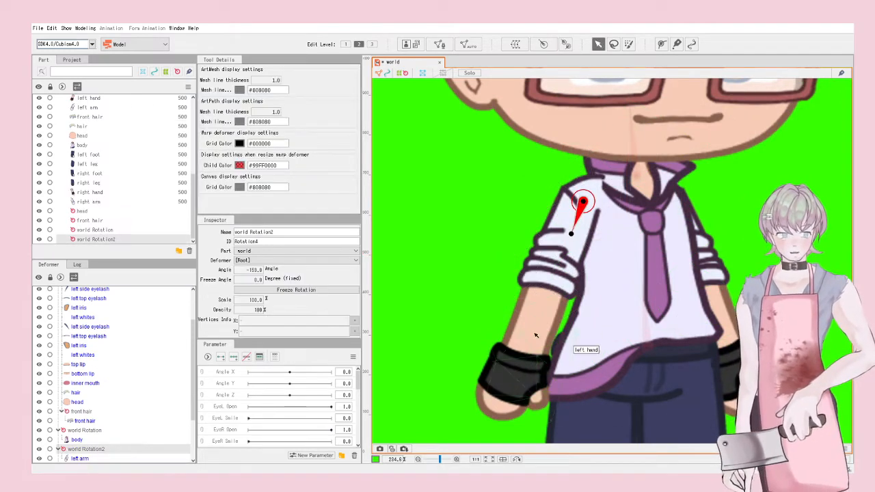
pyautogui.click(536, 336)
pyautogui.click(565, 43)
pyautogui.click(547, 290)
pyautogui.click(597, 44)
# Step: Rename the torso, shoulder and forearm deformers to bust, left arm and left hand
pyautogui.click(646, 346)
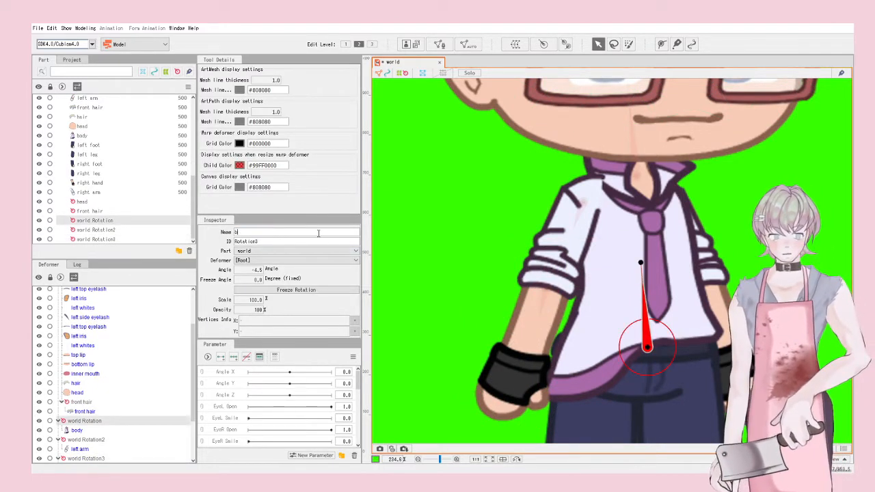
pyautogui.press('Return')
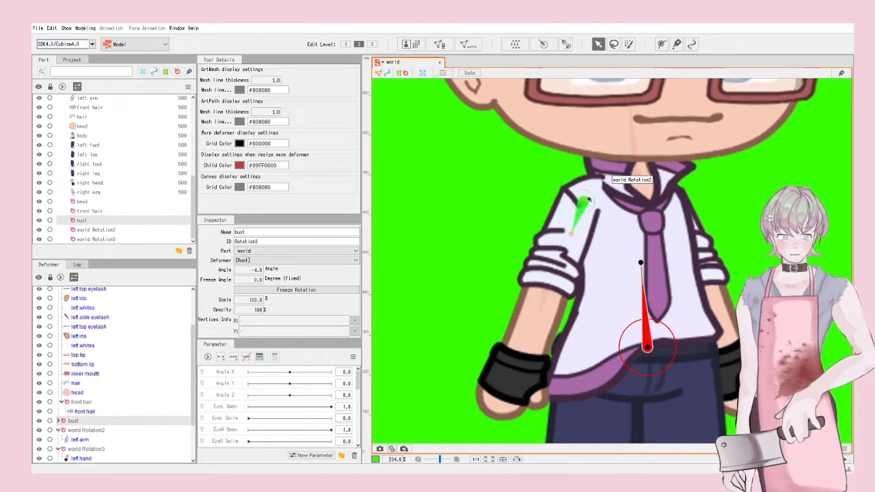
pyautogui.click(583, 202)
pyautogui.click(320, 232)
pyautogui.write('left')
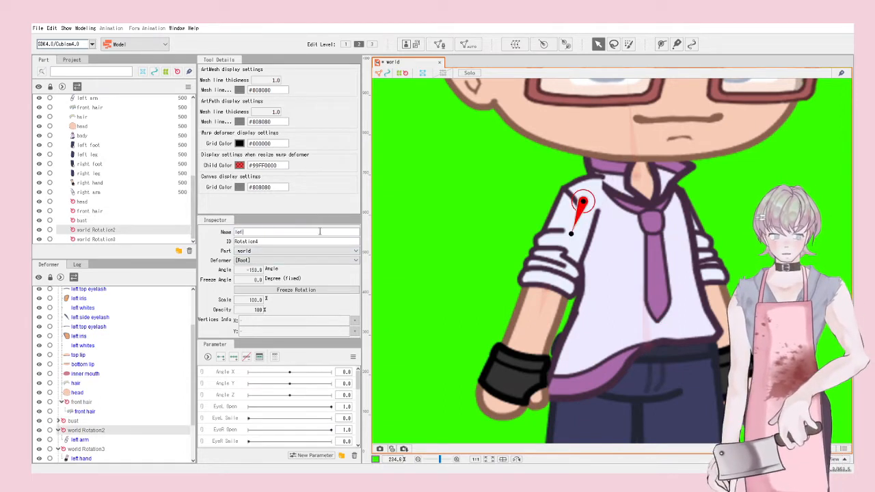
pyautogui.write(' arm')
pyautogui.press('Return')
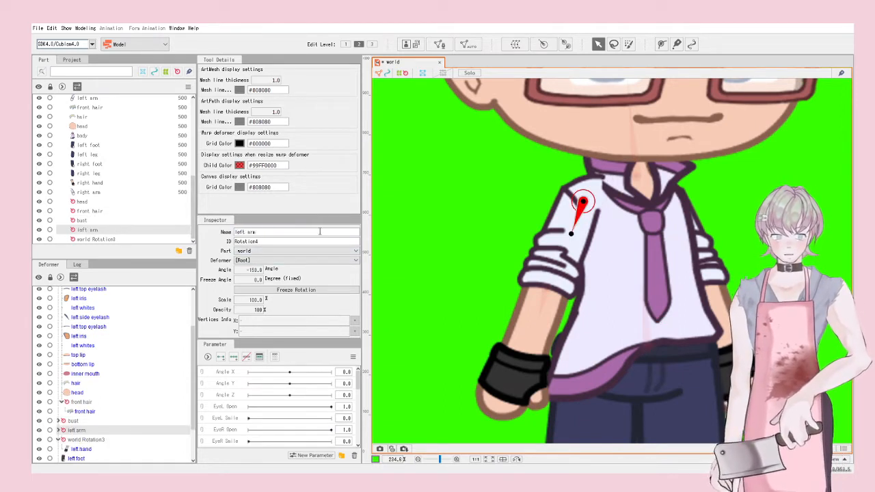
pyautogui.click(545, 294)
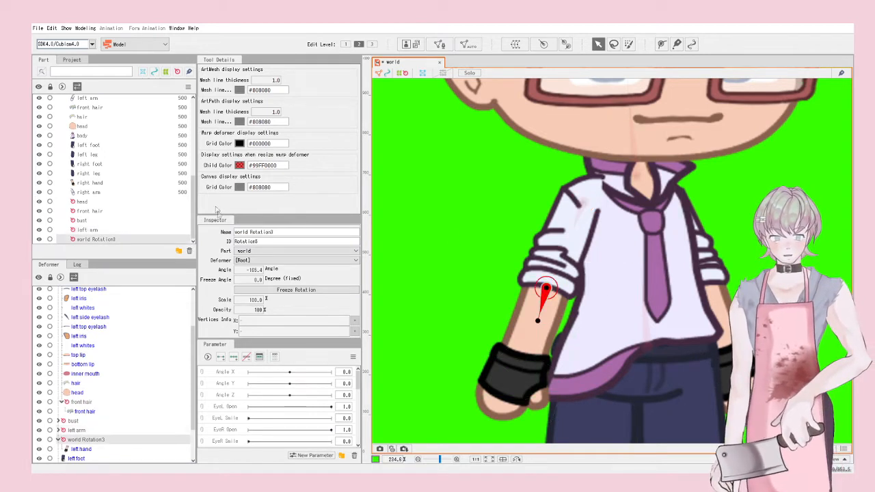
pyautogui.tripleClick(244, 231)
pyautogui.press('BackSpace')
pyautogui.write('left hand')
pyautogui.press('Return')
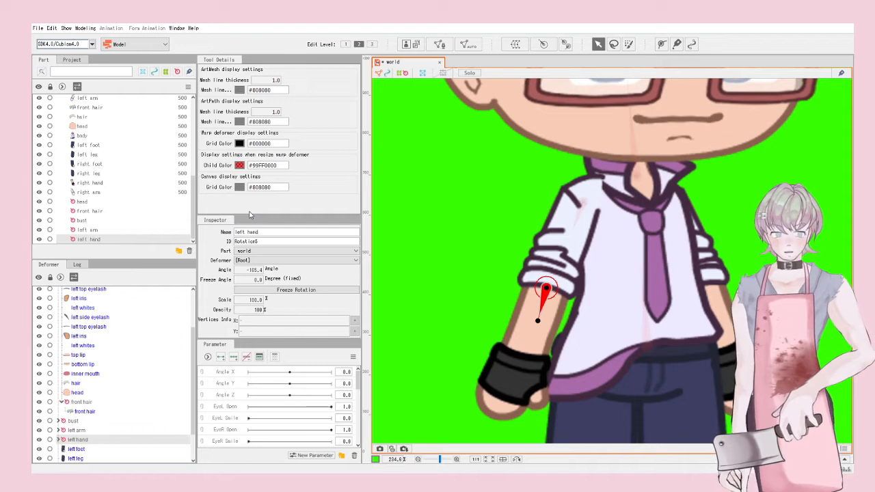
pyautogui.click(712, 244)
# Step: Add a rotation deformer at the right shoulder for the right arm
pyautogui.click(566, 45)
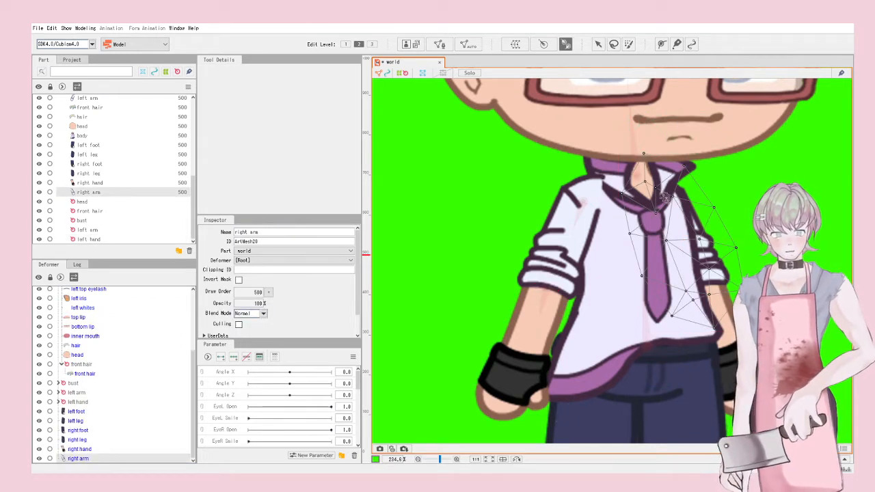
pyautogui.moveTo(663, 195); pyautogui.dragTo(677, 223)
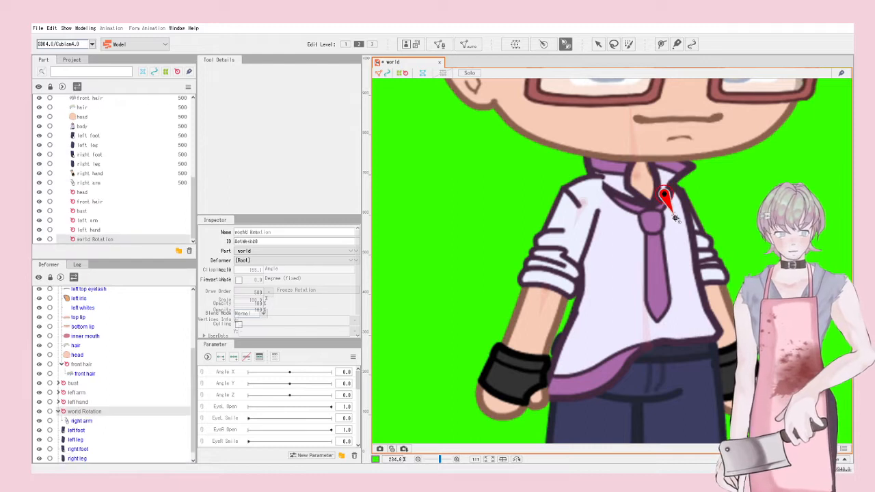
pyautogui.click(598, 45)
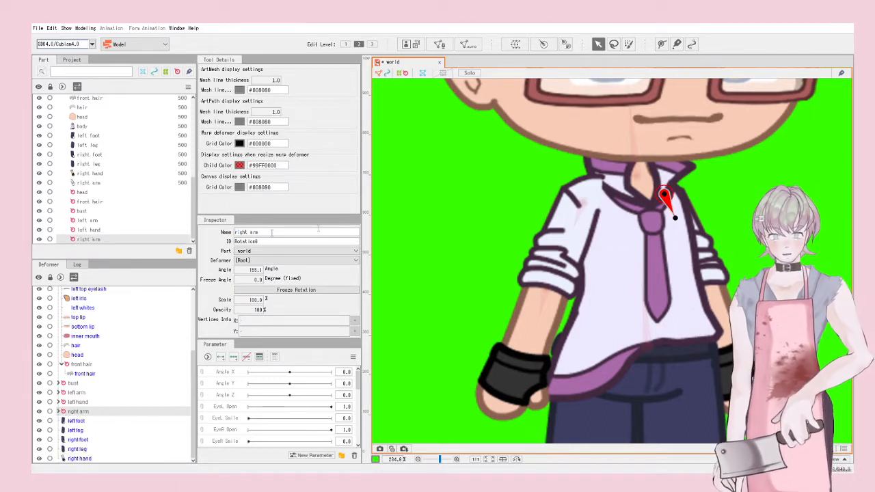
# Step: Add a rotation deformer on the right hand mesh and name it right hand
pyautogui.click(728, 366)
pyautogui.click(566, 45)
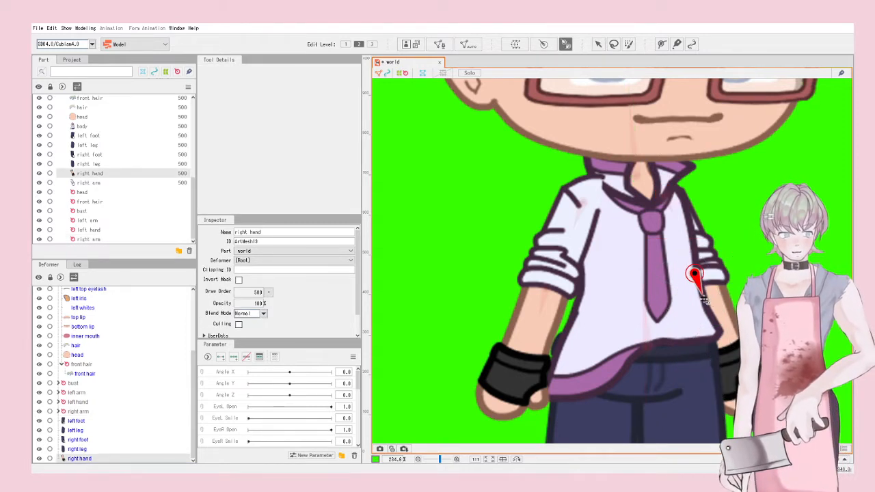
pyautogui.click(703, 299)
pyautogui.click(598, 45)
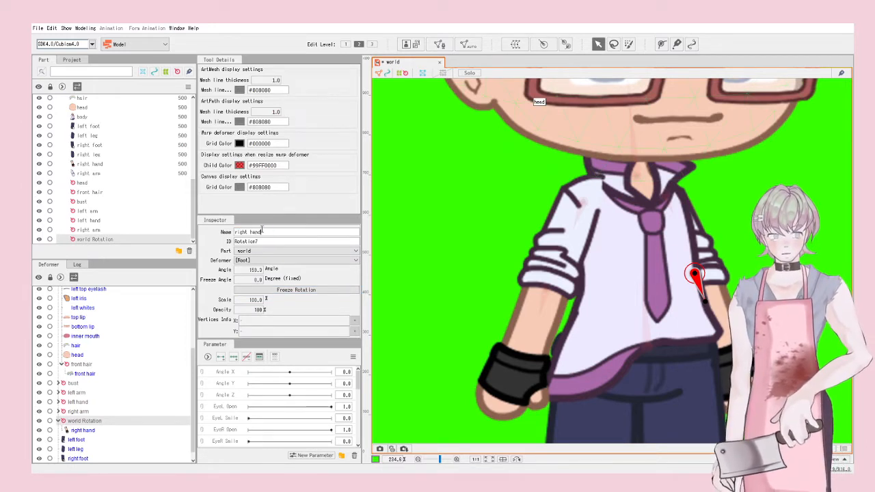
pyautogui.press('Return')
pyautogui.scroll(-4, 551, 184)
# Step: Create a rotation deformer at the waist for the right leg and name it right thigh
pyautogui.click(634, 299)
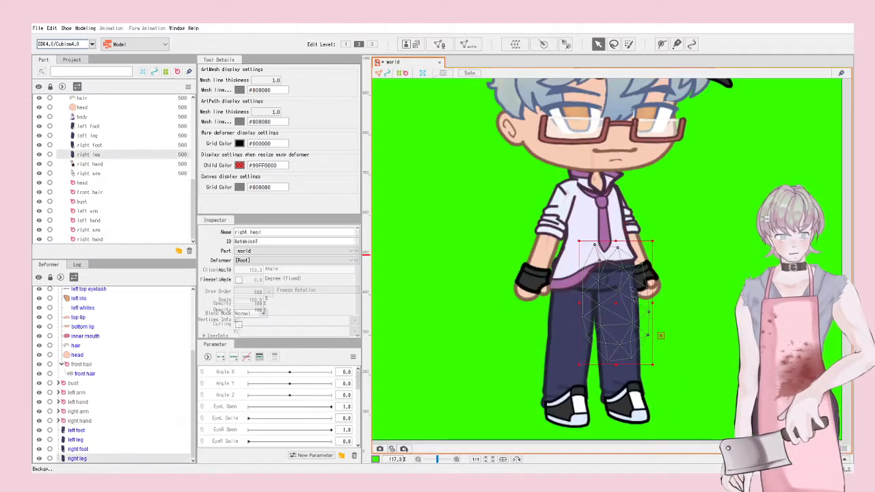
pyautogui.click(566, 45)
pyautogui.click(610, 282)
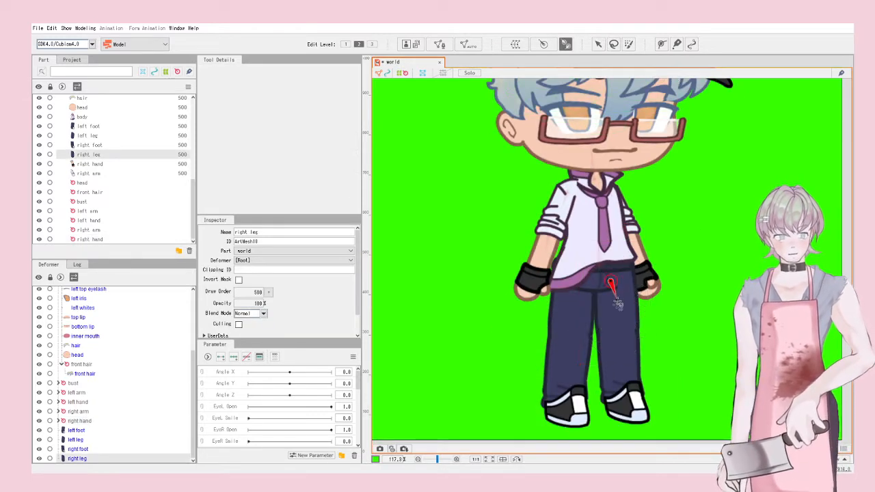
pyautogui.click(598, 45)
pyautogui.click(311, 240)
pyautogui.click(308, 231)
pyautogui.write('r')
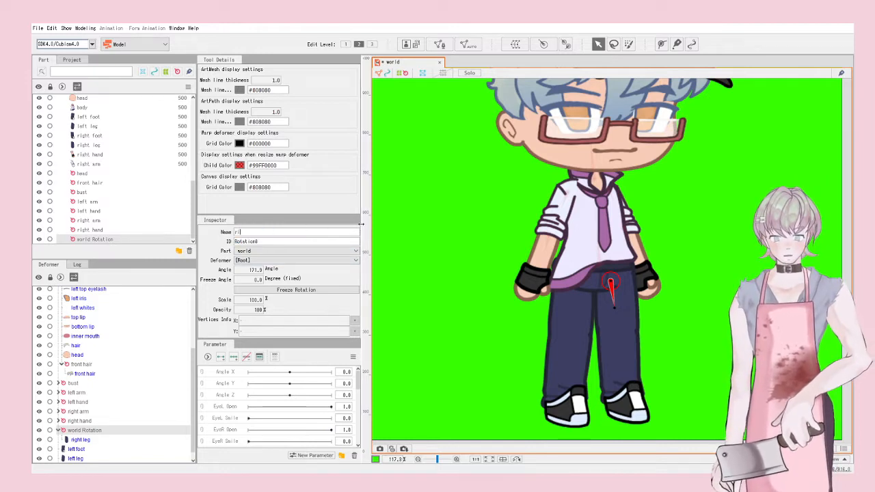
pyautogui.write('ight thigh')
pyautogui.press('Return')
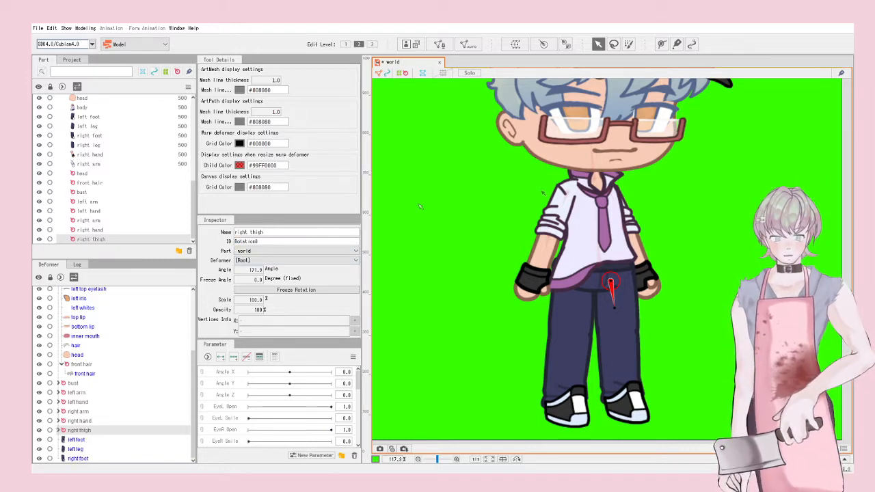
# Step: Add a rotation deformer for the right foot, pivoting at the right knee
pyautogui.click(611, 380)
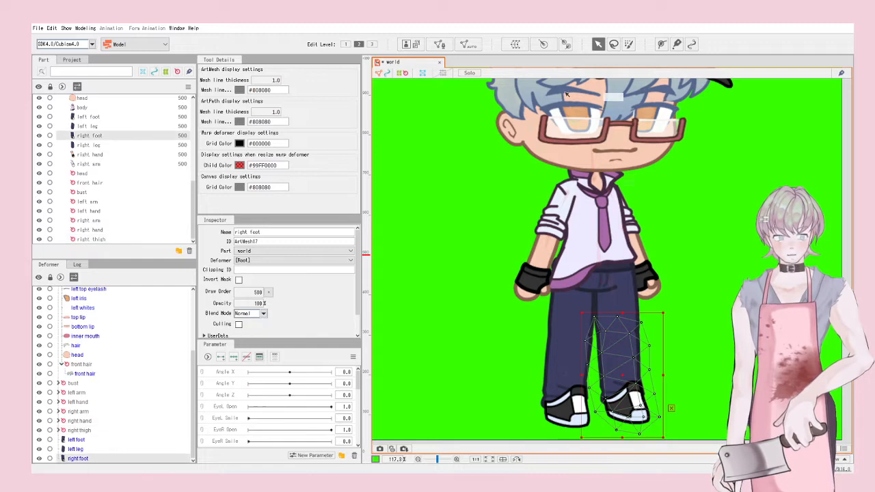
pyautogui.click(566, 44)
pyautogui.click(616, 354)
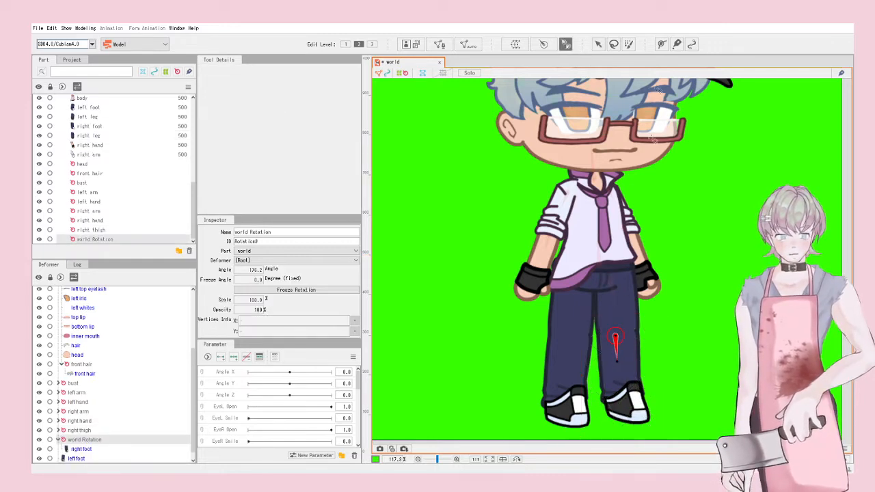
pyautogui.click(597, 45)
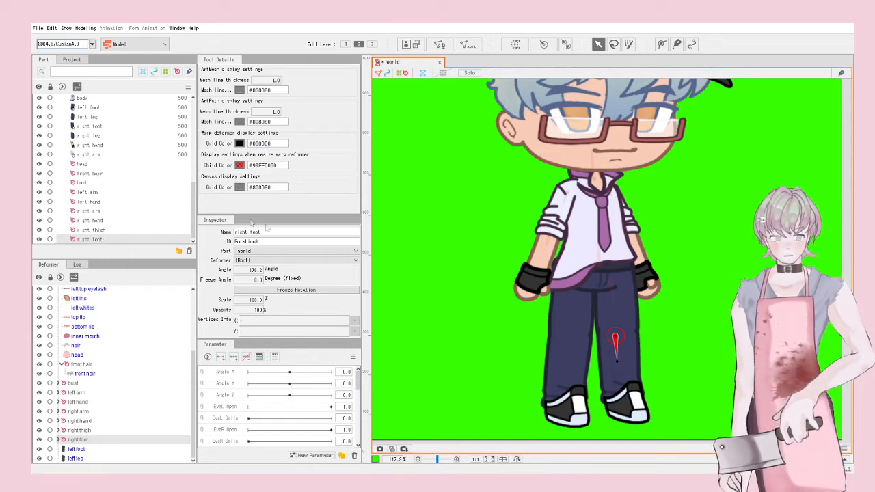
# Step: Create the left leg's rotation deformer at the left hip and name it left thigh
pyautogui.click(581, 300)
pyautogui.click(566, 44)
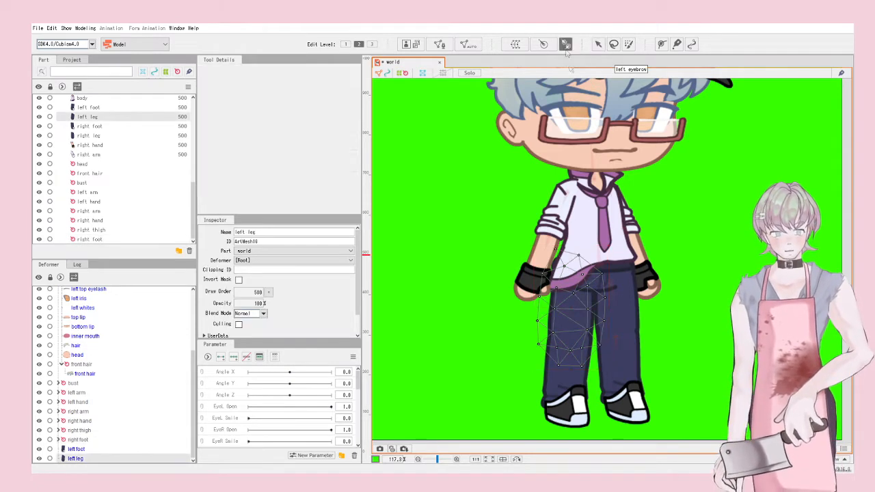
pyautogui.click(577, 301)
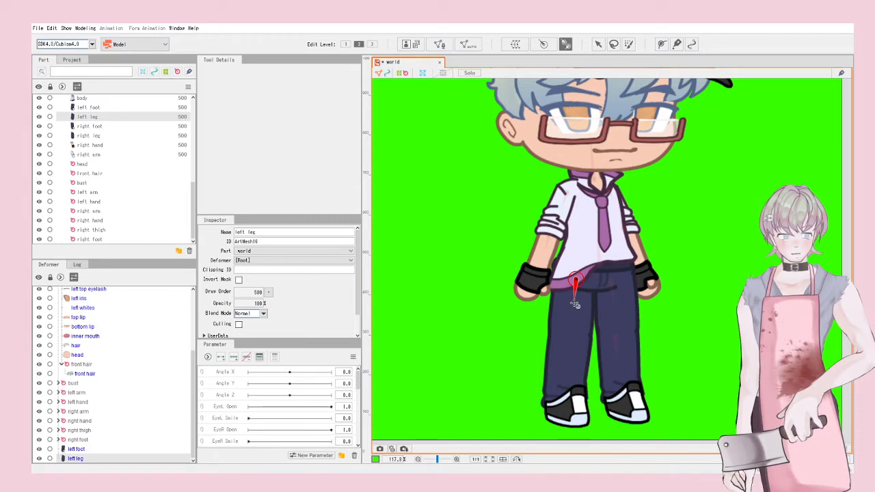
pyautogui.click(597, 45)
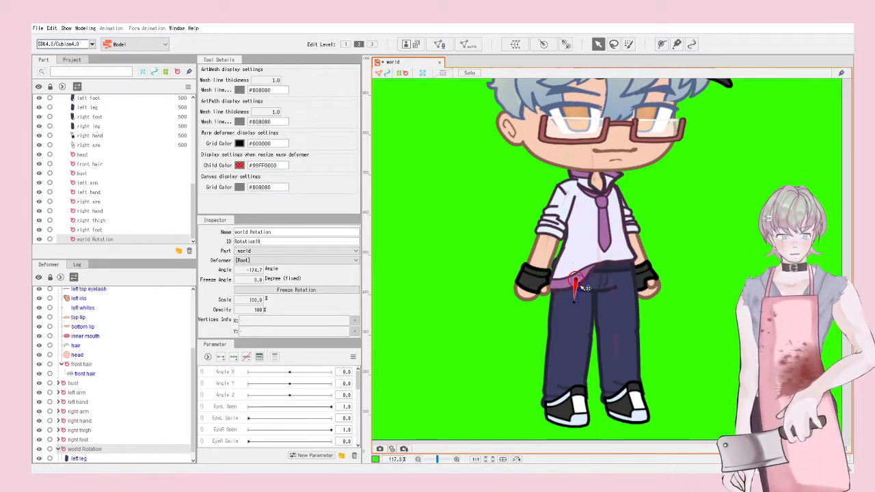
pyautogui.moveTo(584, 287); pyautogui.dragTo(584, 288)
pyautogui.tripleClick(272, 232)
pyautogui.press('BackSpace')
pyautogui.write('left thigh')
pyautogui.press('Return')
# Step: Create the left foot's rotation deformer pivoting on the lower leg and name it left foot
pyautogui.click(579, 353)
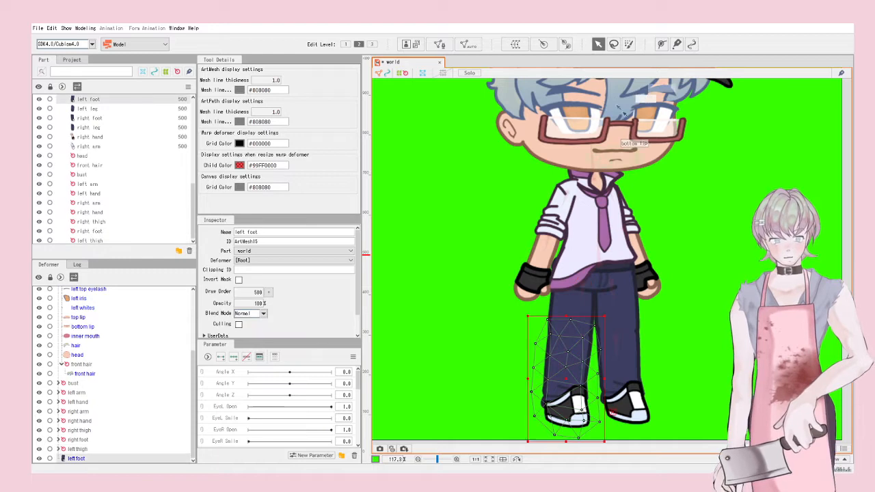
pyautogui.click(566, 44)
pyautogui.click(570, 337)
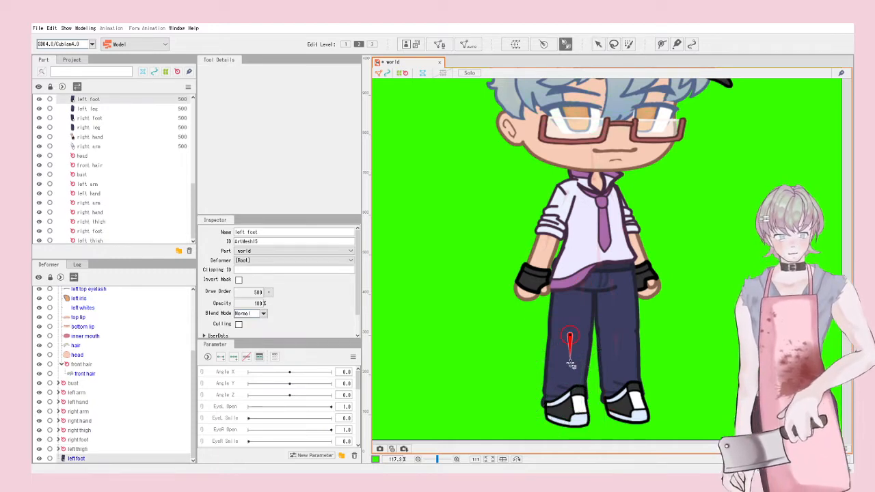
pyautogui.moveTo(569, 355); pyautogui.dragTo(570, 357)
pyautogui.click(597, 43)
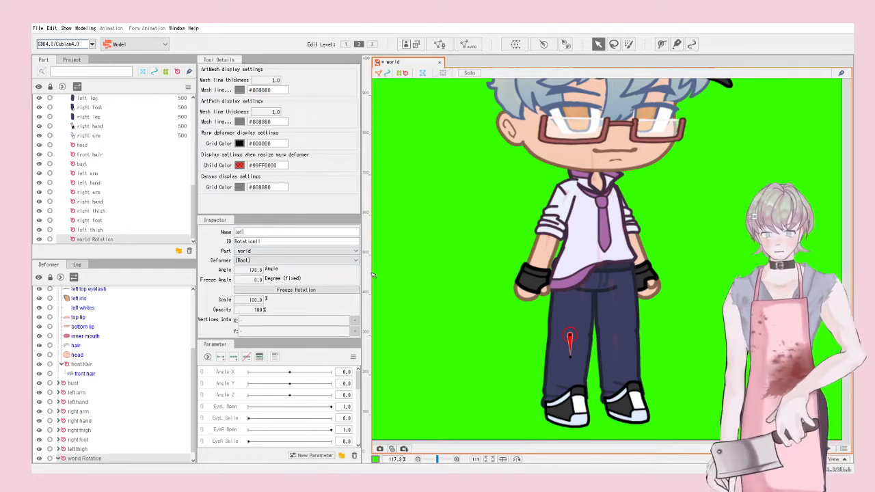
pyautogui.write('ot')
pyautogui.press('Return')
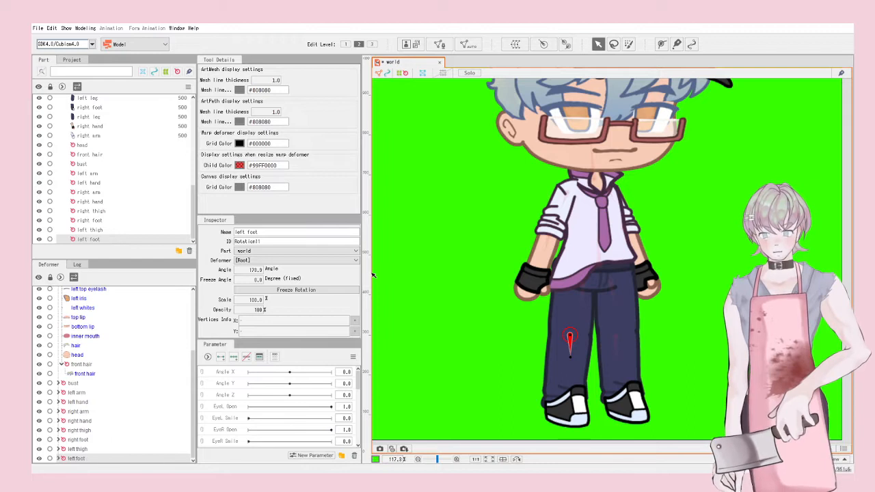
# Step: Check the left leg mesh and left thigh deformer, then clear the selection
pyautogui.click(589, 302)
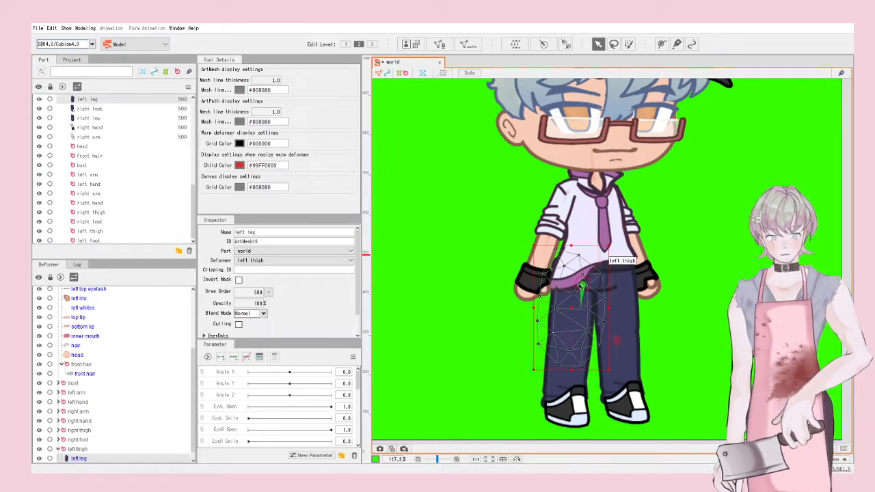
pyautogui.click(582, 283)
pyautogui.click(709, 294)
pyautogui.scroll(-2, 694, 307)
pyautogui.scroll(1, 560, 147)
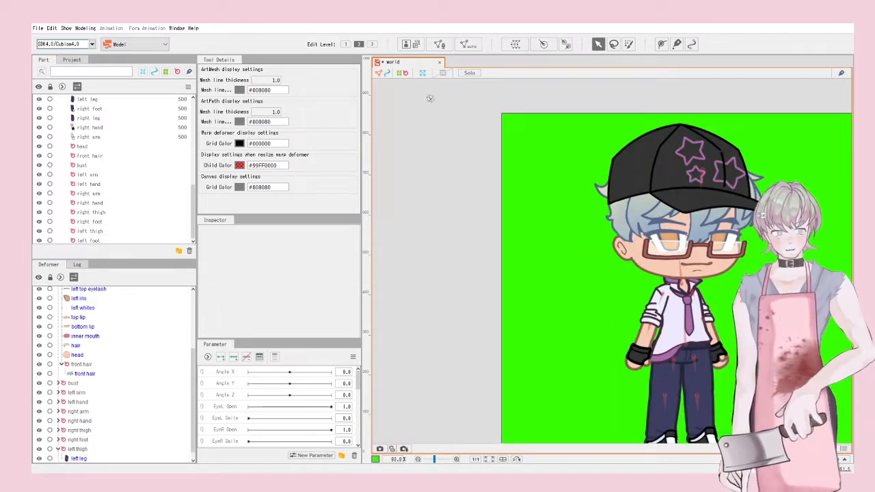
pyautogui.scroll(-2, 571, 212)
pyautogui.scroll(2, 684, 232)
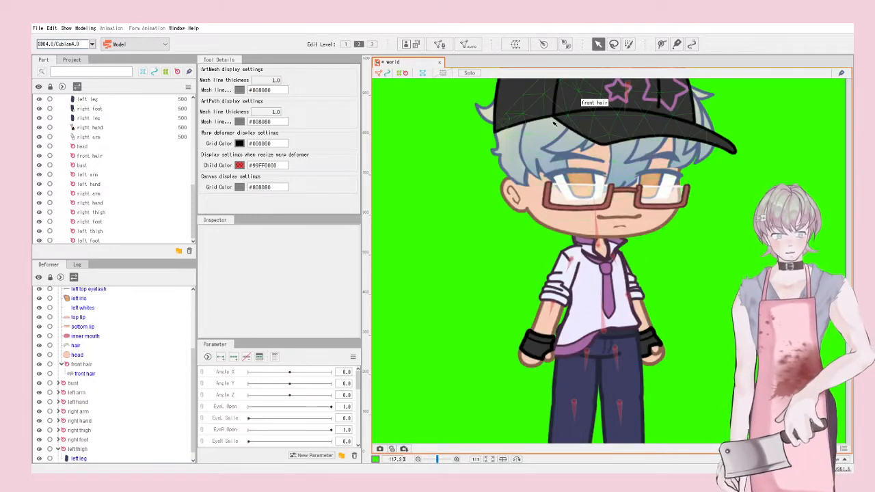
pyautogui.scroll(-1, 598, 222)
pyautogui.scroll(1, 598, 222)
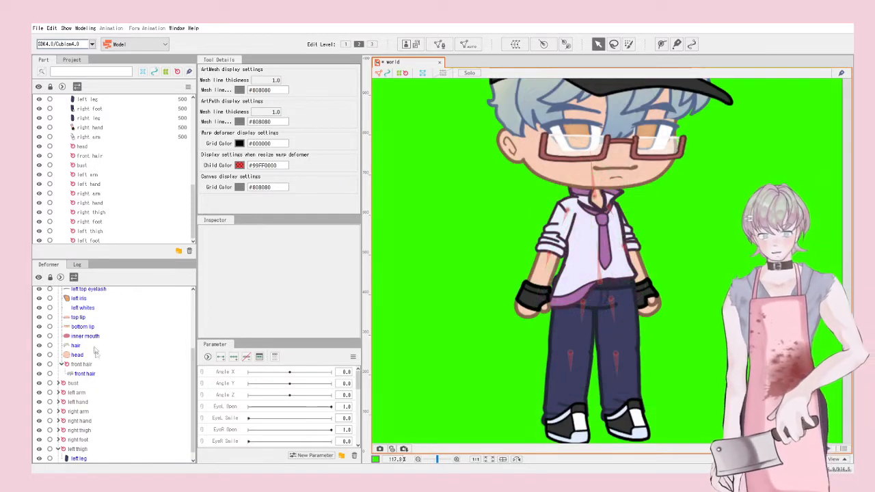
pyautogui.scroll(3, 96, 369)
pyautogui.click(58, 291)
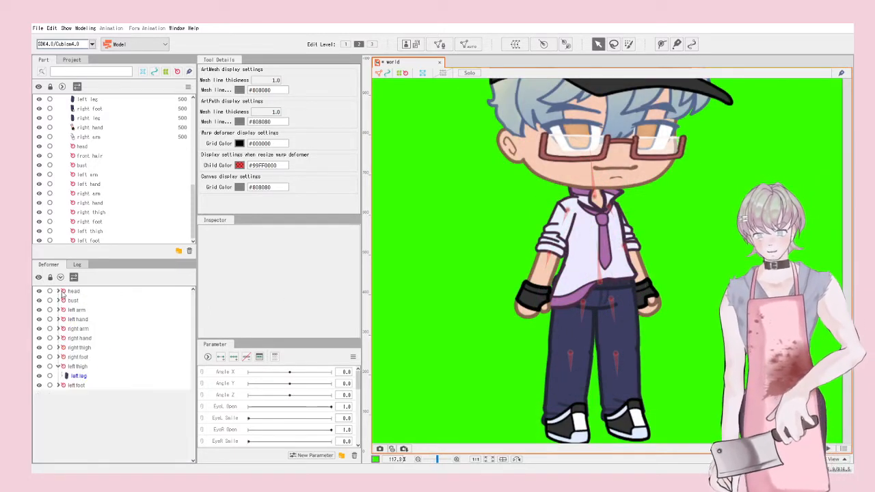
pyautogui.click(73, 291)
pyautogui.click(58, 292)
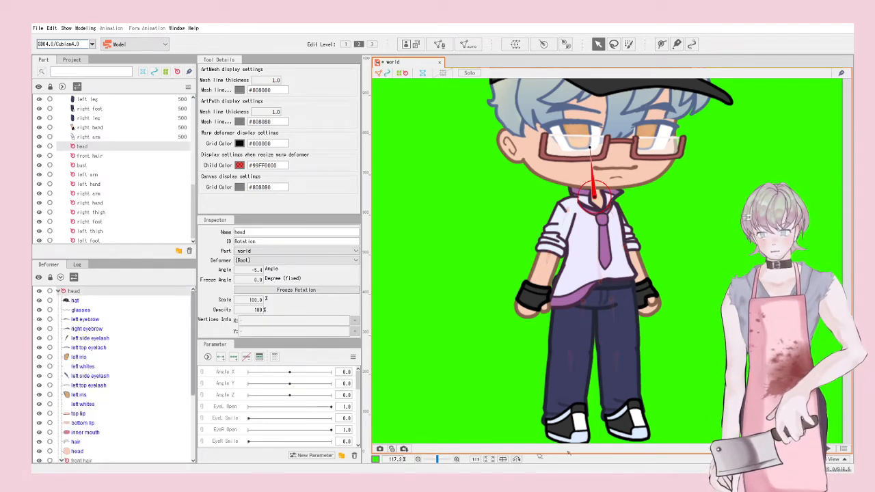
pyautogui.scroll(-1, 114, 375)
pyautogui.scroll(-1, 114, 375)
pyautogui.click(79, 426)
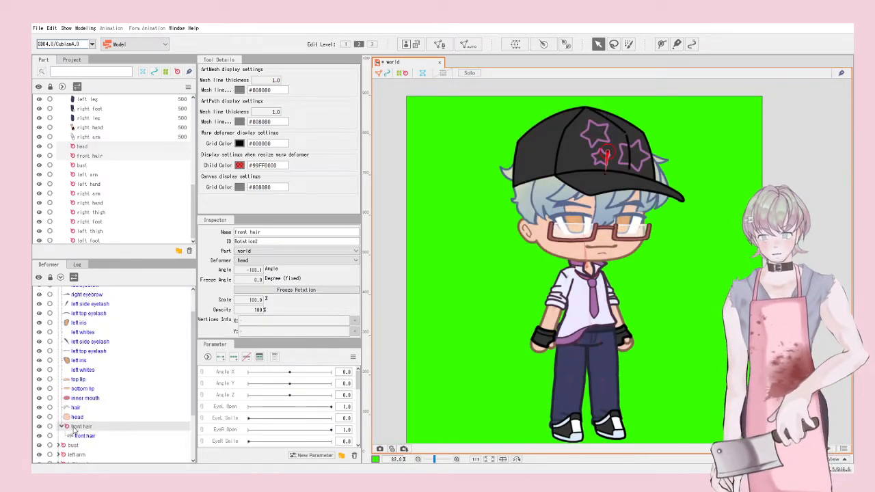
pyautogui.scroll(1, 102, 369)
pyautogui.click(69, 292)
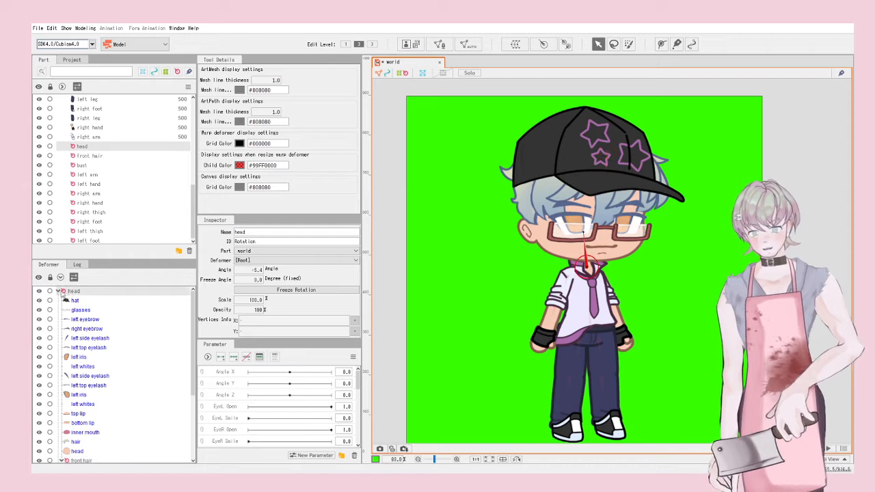
pyautogui.scroll(3, 726, 110)
pyautogui.scroll(-3, 632, 209)
pyautogui.scroll(3, 481, 239)
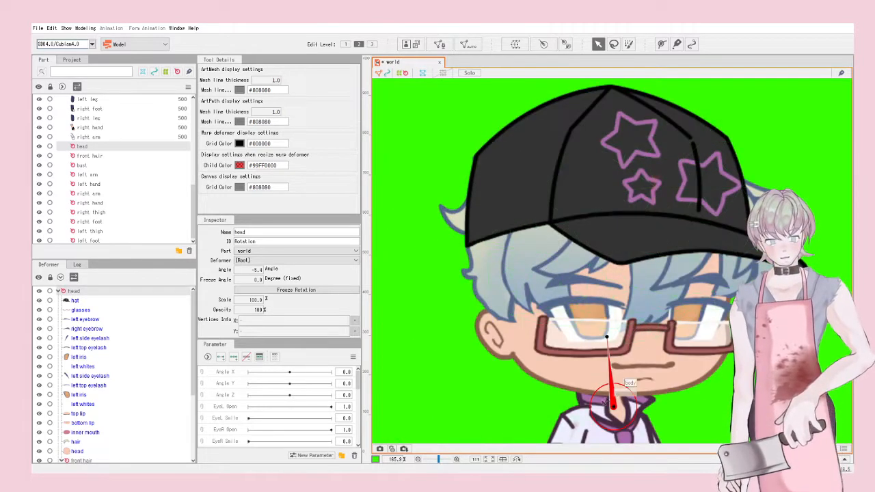
pyautogui.scroll(-4, 597, 220)
pyautogui.scroll(-3, 597, 220)
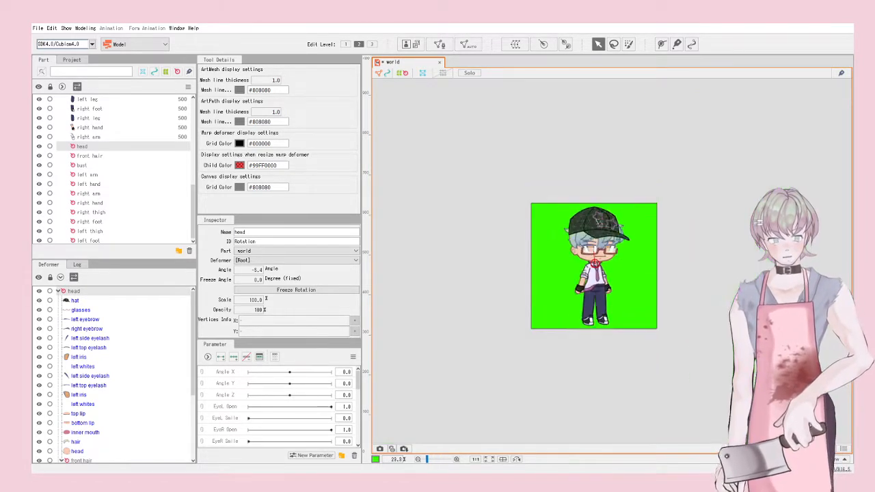
pyautogui.scroll(5, 595, 259)
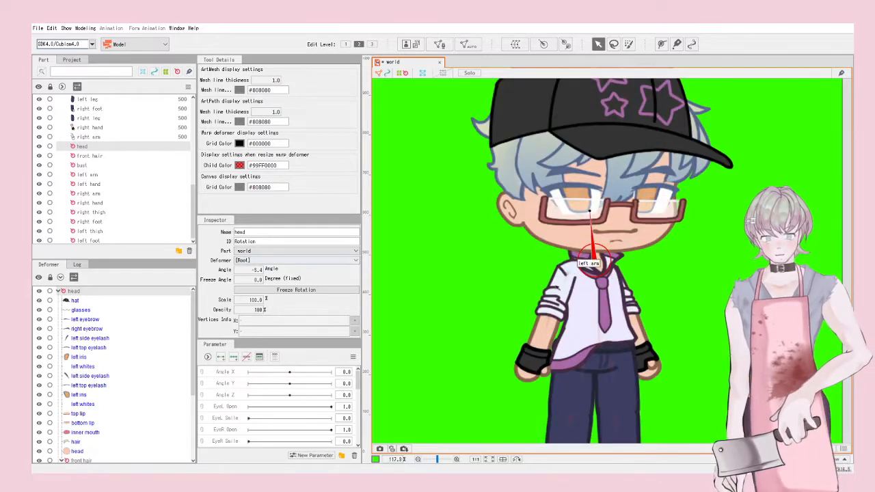
pyautogui.click(59, 291)
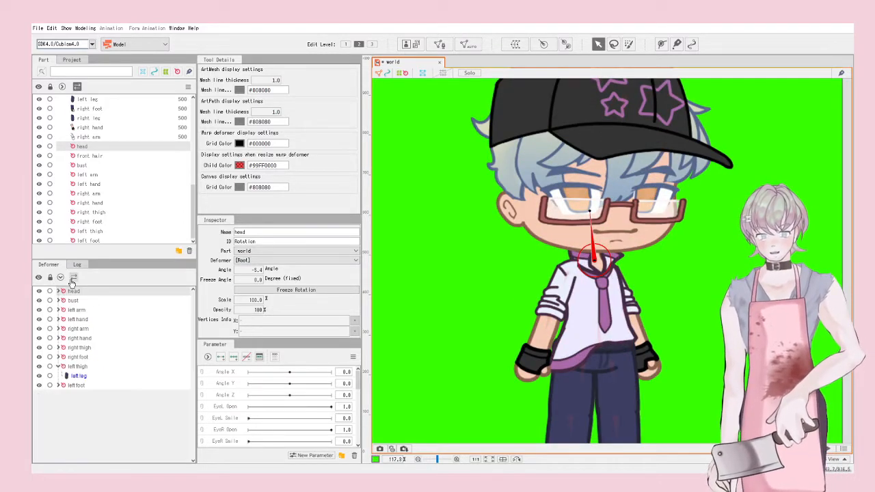
# Step: Nest left hand under left arm, then test-rotate the left arm and undo
pyautogui.moveTo(79, 319); pyautogui.dragTo(77, 311)
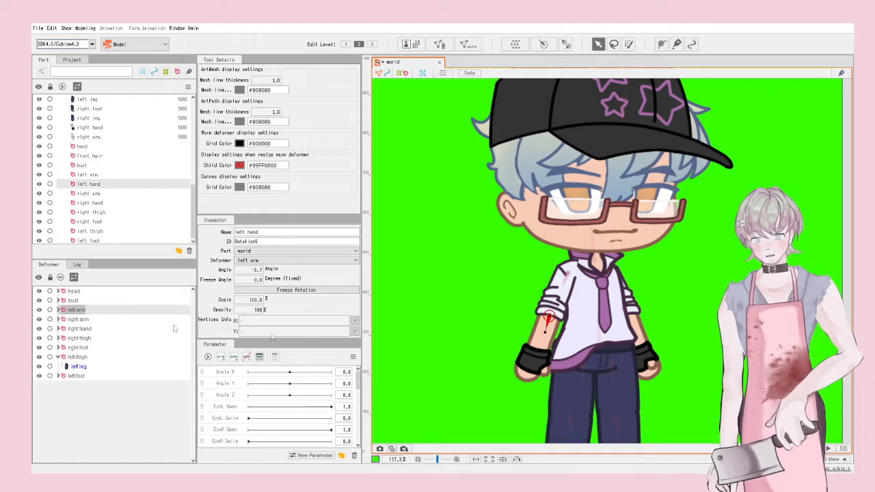
pyautogui.click(565, 281)
pyautogui.moveTo(560, 294); pyautogui.dragTo(509, 342)
pyautogui.hotkey('ctrl', 'z')
pyautogui.hotkey('ctrl', 'z')
pyautogui.scroll(4, 636, 295)
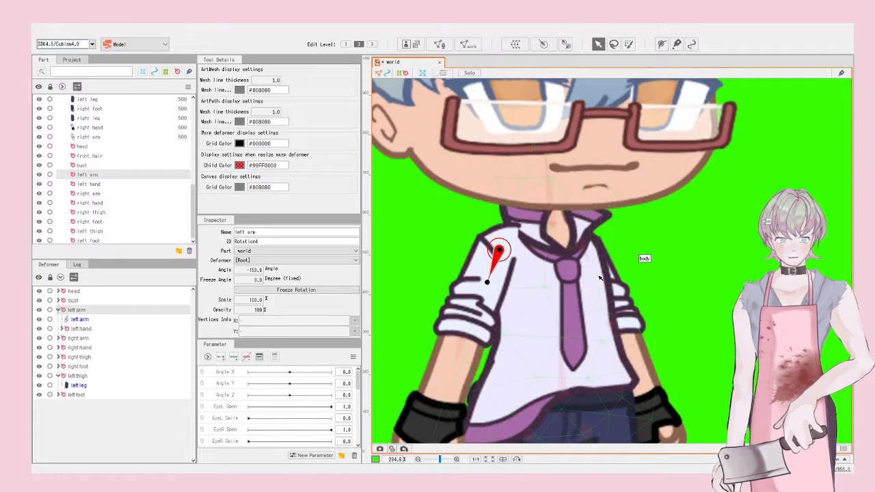
# Step: Test-swing the right arm up and down, then revert it to its rest angle
pyautogui.click(588, 265)
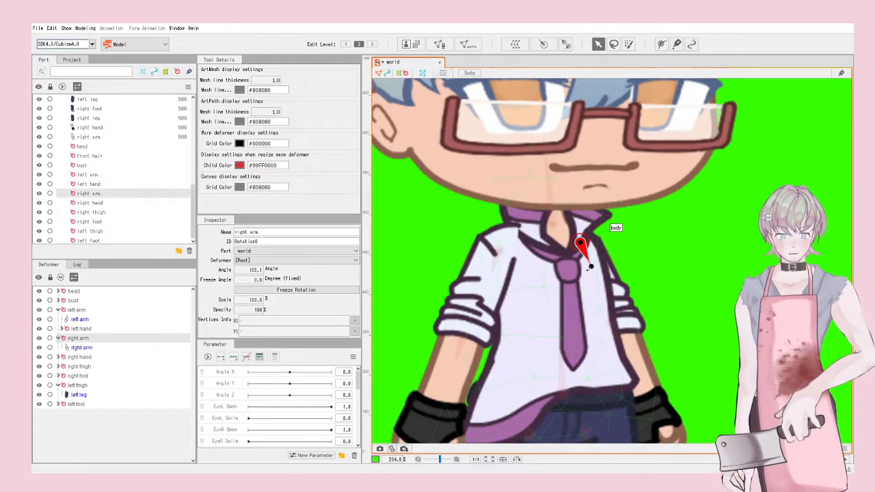
pyautogui.moveTo(589, 268); pyautogui.dragTo(667, 222)
pyautogui.scroll(5, 658, 287)
pyautogui.scroll(-5, 649, 298)
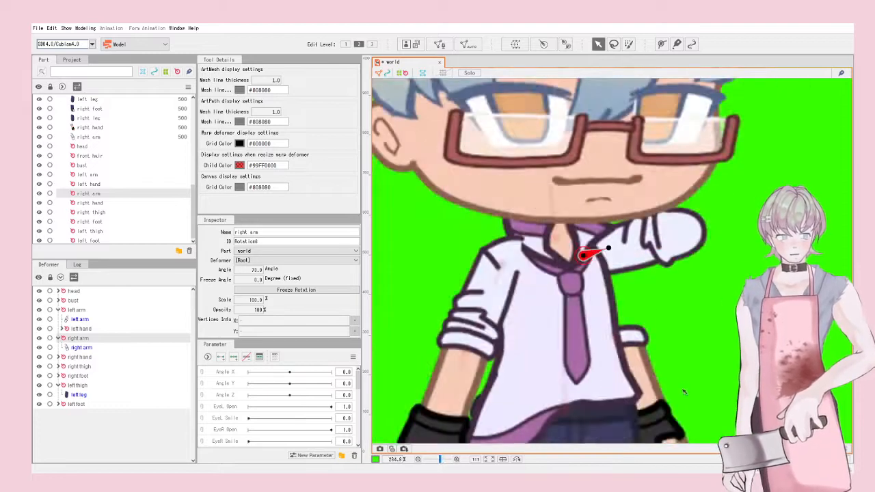
pyautogui.moveTo(685, 391); pyautogui.dragTo(624, 275)
pyautogui.moveTo(548, 133)
pyautogui.mouseDown()
pyautogui.moveTo(537, 162)
pyautogui.moveTo(548, 148)
pyautogui.mouseUp()
pyautogui.hotkey('ctrl', 'z')
pyautogui.scroll(-4, 681, 270)
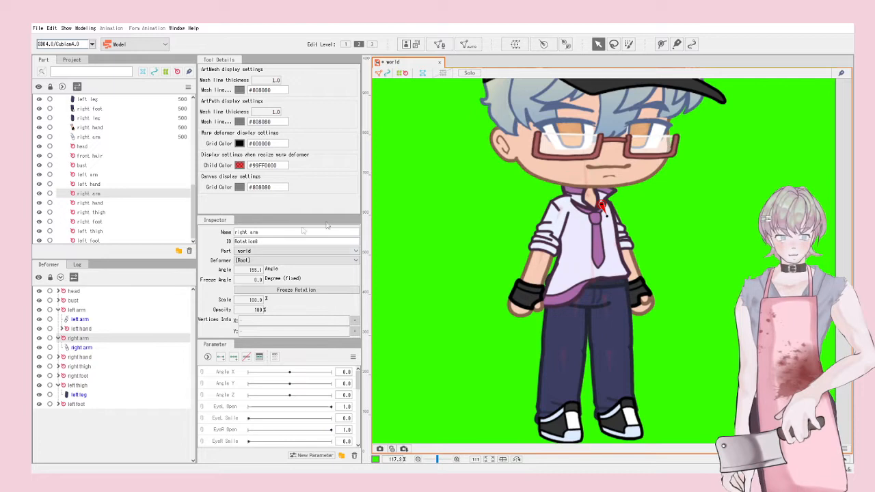
# Step: Collapse the right arm group, then test-swing the right arm to horizontal and undo
pyautogui.click(78, 357)
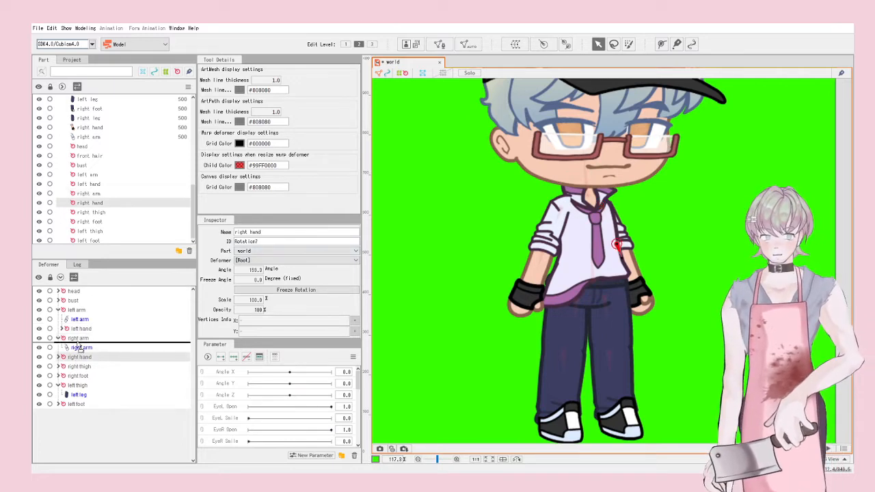
pyautogui.click(60, 339)
pyautogui.click(58, 338)
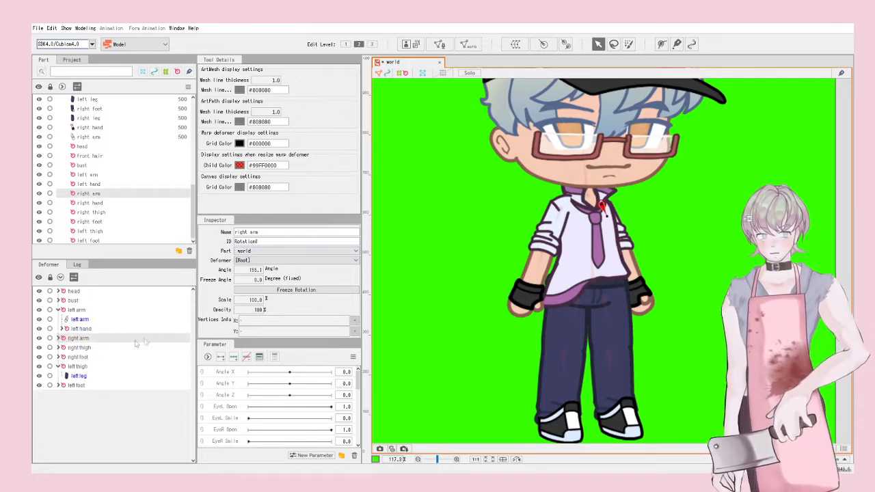
pyautogui.moveTo(605, 213); pyautogui.dragTo(650, 201)
pyautogui.hotkey('ctrl', 'z')
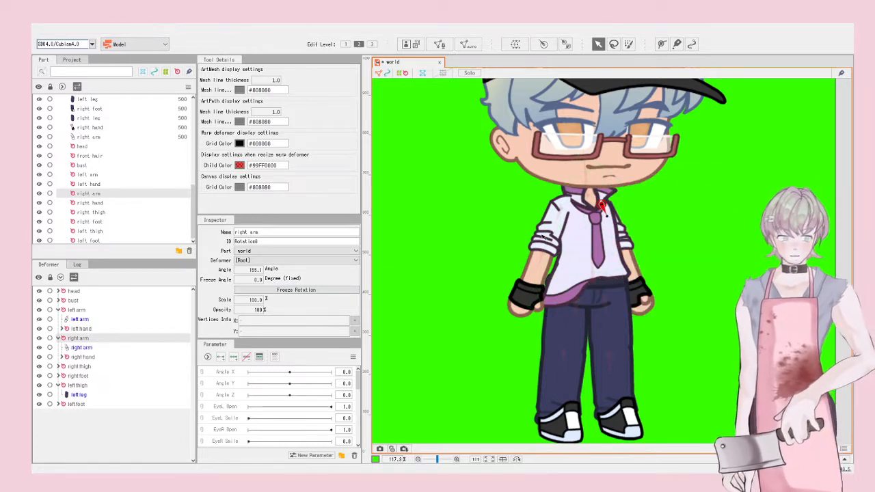
pyautogui.scroll(-2, 571, 225)
pyautogui.scroll(2, 620, 204)
pyautogui.scroll(2, 561, 166)
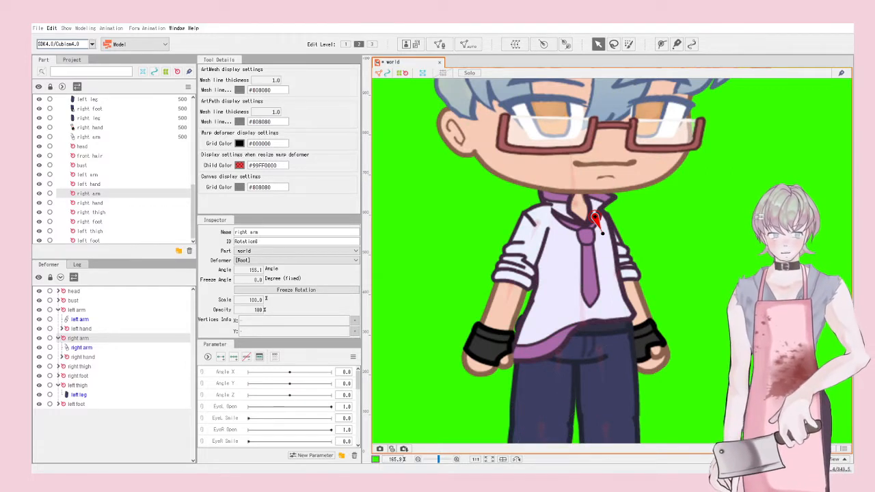
# Step: Test-rotate the left arm deformer once more and undo the rotation
pyautogui.click(673, 319)
pyautogui.scroll(-2, 667, 320)
pyautogui.scroll(2, 645, 265)
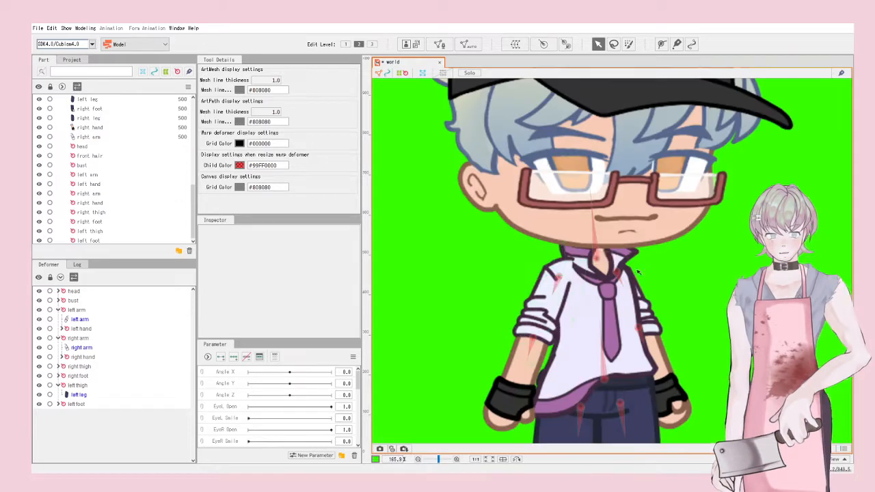
pyautogui.click(555, 281)
pyautogui.moveTo(550, 298)
pyautogui.mouseDown()
pyautogui.moveTo(532, 276)
pyautogui.moveTo(545, 294)
pyautogui.mouseUp()
pyautogui.hotkey('ctrl', 'z')
pyautogui.scroll(-2, 662, 229)
pyautogui.scroll(2, 657, 364)
# Step: Nest the left and right foot deformers under their thigh deformers
pyautogui.scroll(-1, 634, 169)
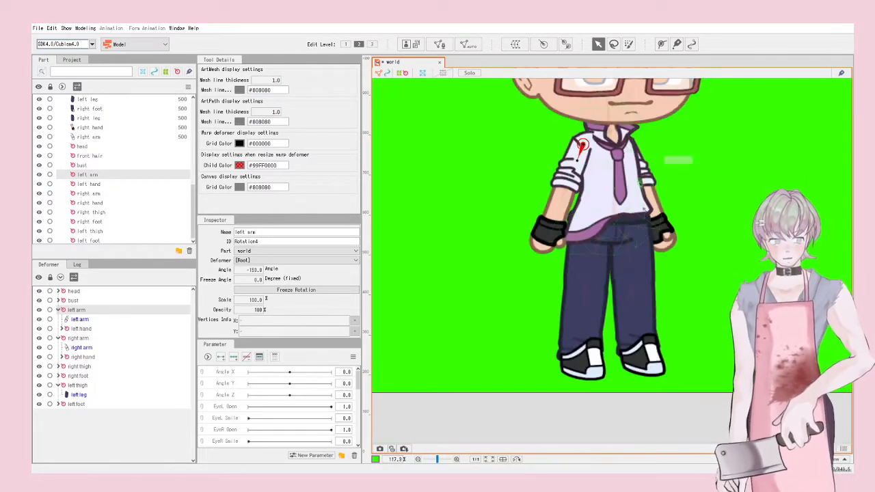
pyautogui.scroll(1, 592, 263)
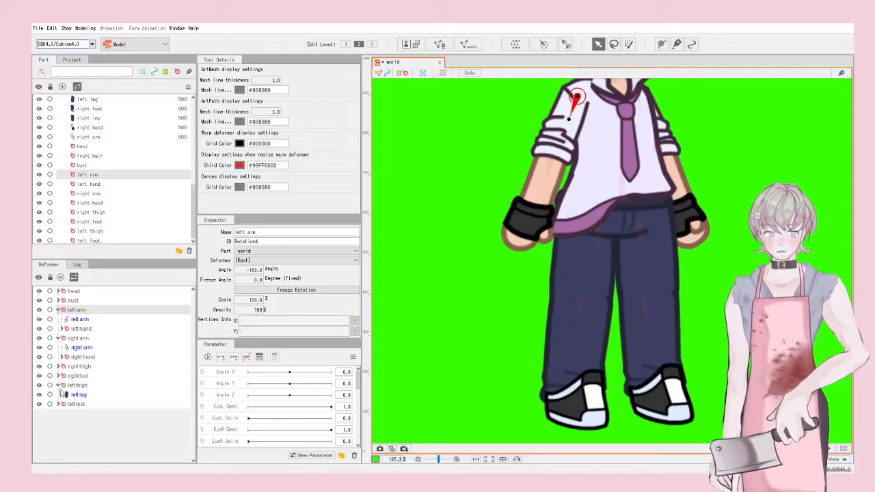
pyautogui.click(58, 386)
pyautogui.moveTo(78, 395)
pyautogui.mouseDown()
pyautogui.moveTo(80, 387)
pyautogui.moveTo(71, 387)
pyautogui.mouseUp()
pyautogui.moveTo(73, 376); pyautogui.dragTo(70, 366)
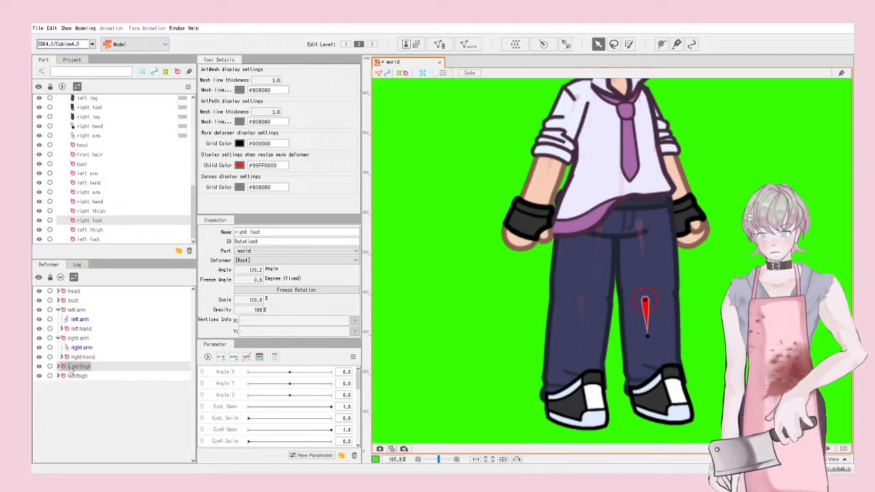
# Step: Collapse both arm groups and nest the left and right arm deformers under bust
pyautogui.click(59, 338)
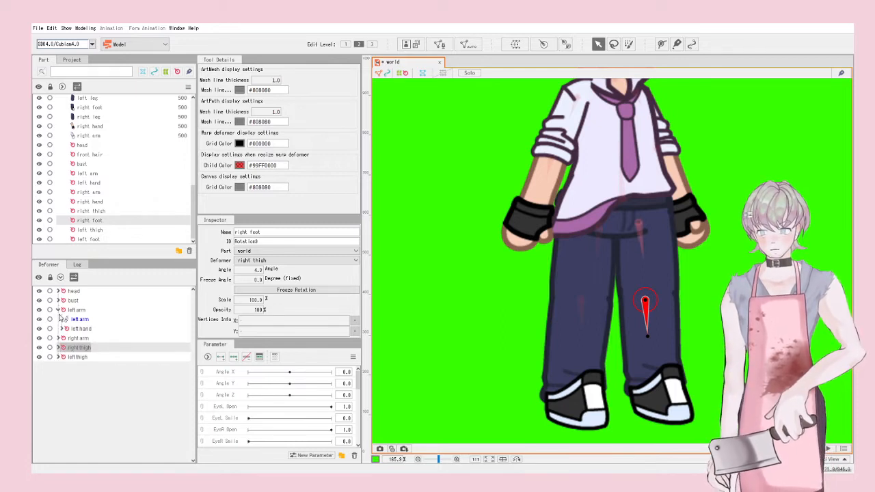
pyautogui.click(58, 311)
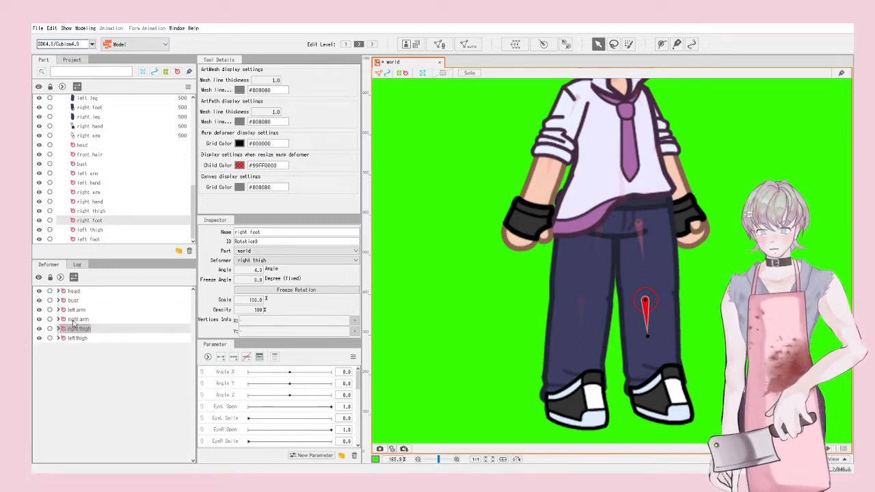
pyautogui.click(75, 319)
pyautogui.click(75, 310)
pyautogui.moveTo(69, 303)
pyautogui.mouseDown()
pyautogui.moveTo(73, 311)
pyautogui.moveTo(68, 294)
pyautogui.mouseUp()
pyautogui.click(75, 310)
pyautogui.scroll(-2, 471, 352)
pyautogui.scroll(1, 526, 220)
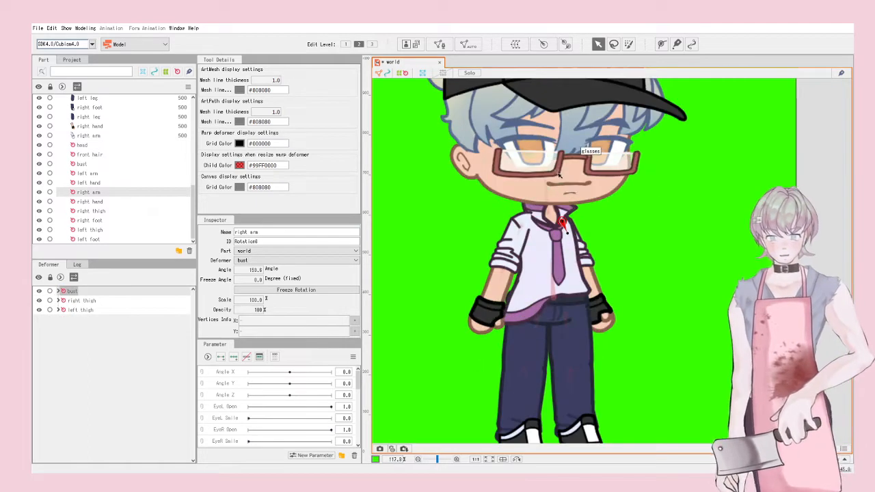
# Step: Test-rotate the upper body with the bust rotation deformer
pyautogui.click(85, 302)
pyautogui.click(700, 301)
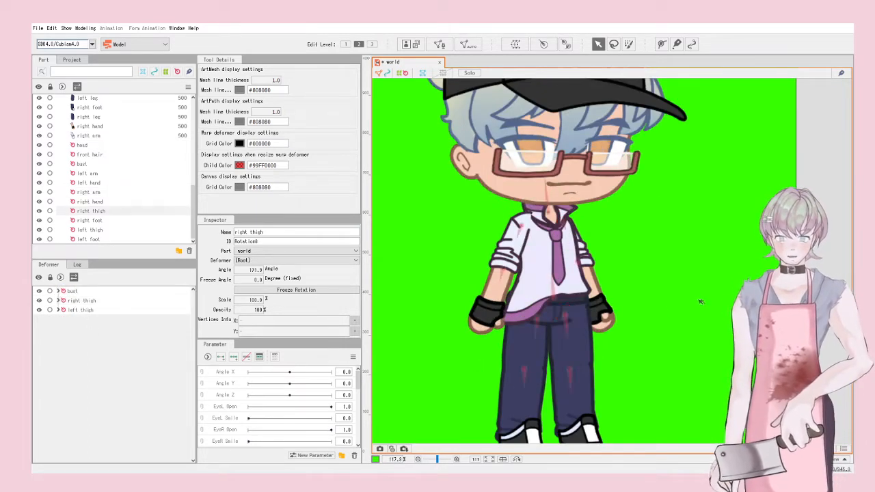
pyautogui.scroll(-2, 710, 282)
pyautogui.scroll(1, 705, 210)
pyautogui.click(73, 291)
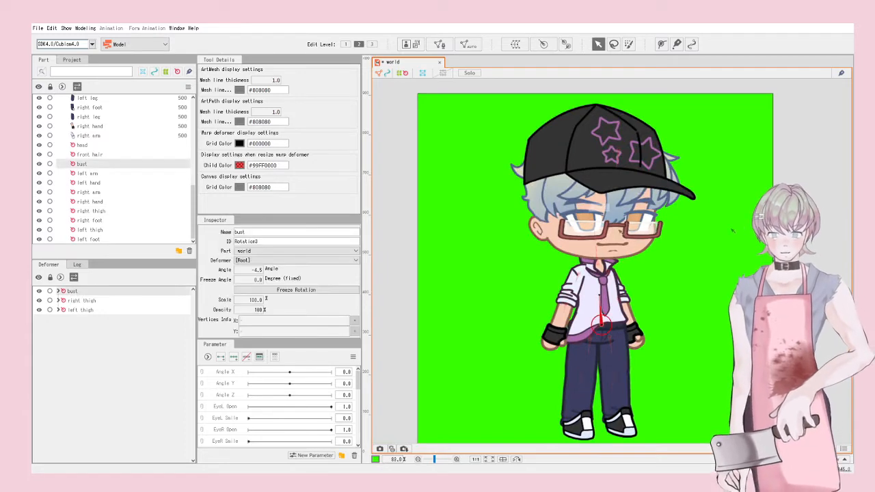
pyautogui.moveTo(599, 293); pyautogui.dragTo(681, 332)
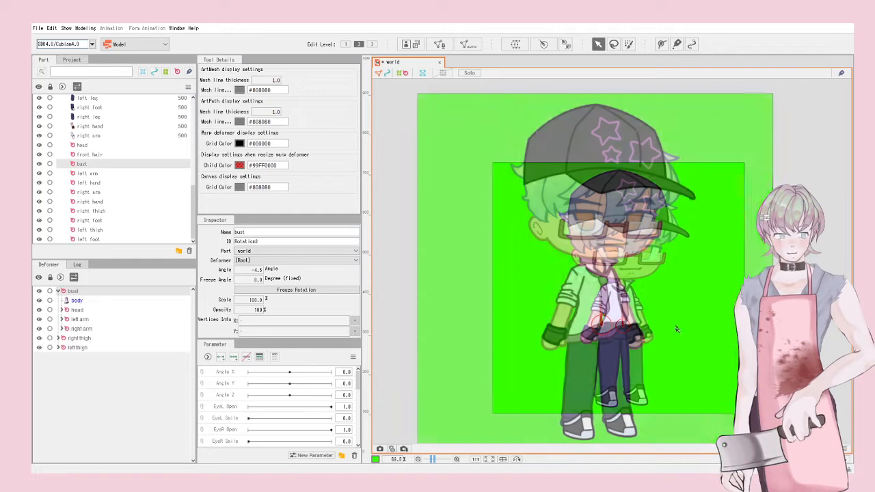
pyautogui.scroll(-2, 605, 173)
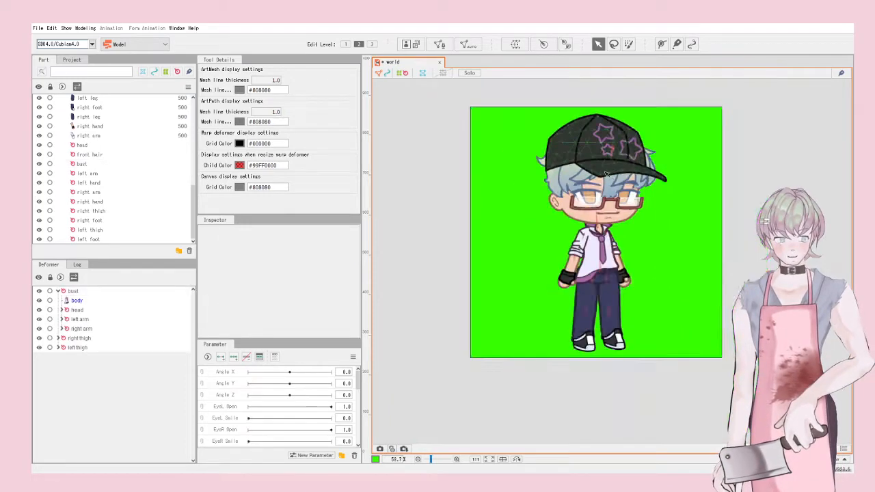
pyautogui.scroll(6, 606, 173)
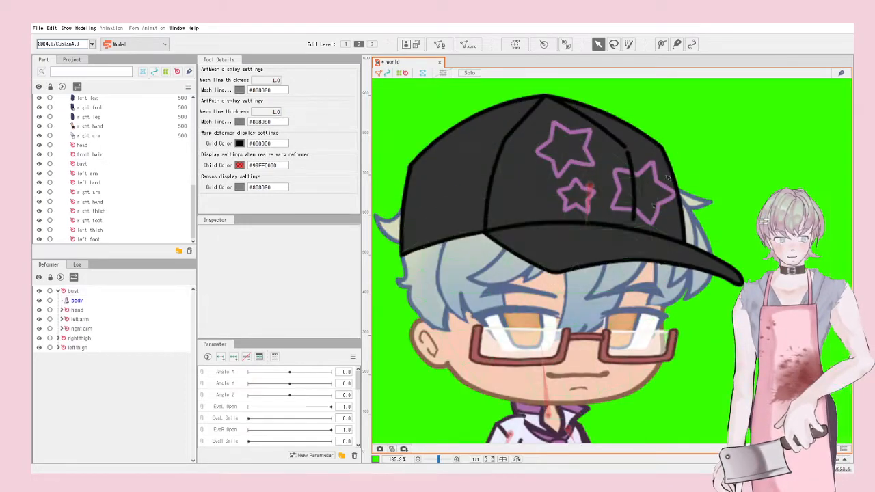
pyautogui.click(473, 387)
# Step: Select the head meshes from hat down to the front hair mesh
pyautogui.scroll(-2, 474, 387)
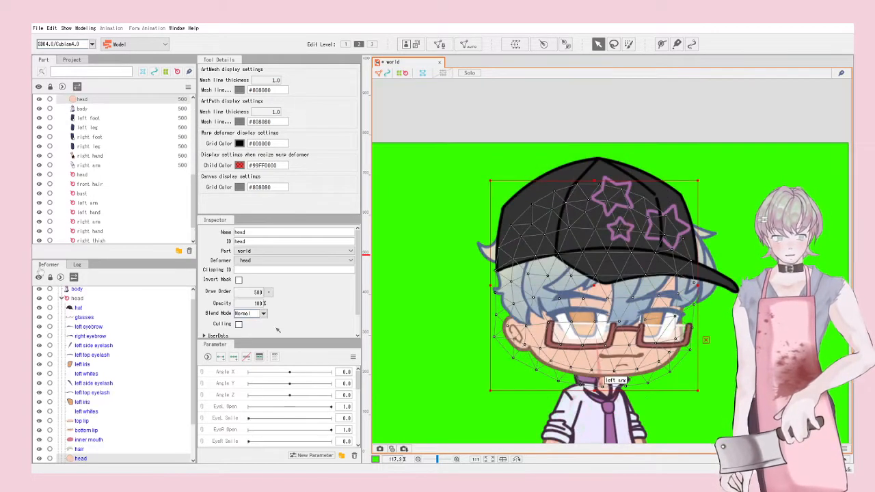
pyautogui.scroll(1, 103, 339)
pyautogui.scroll(-3, 104, 340)
pyautogui.scroll(3, 86, 414)
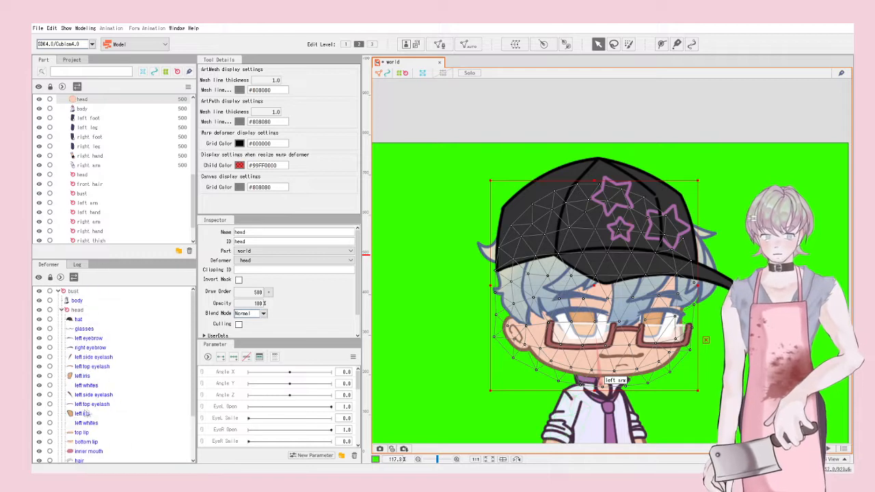
pyautogui.scroll(-2, 79, 418)
pyautogui.scroll(2, 90, 391)
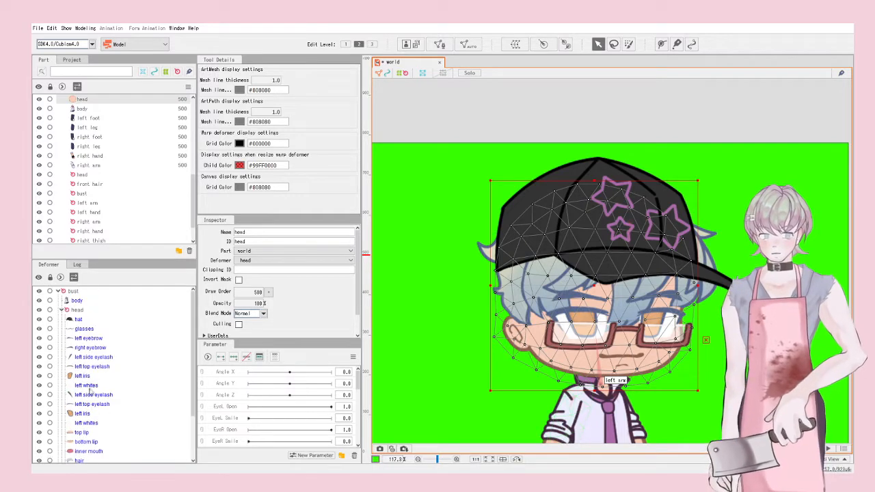
pyautogui.keyDown('shift'); pyautogui.click(73, 322); pyautogui.keyUp('shift')
pyautogui.scroll(-3, 130, 319)
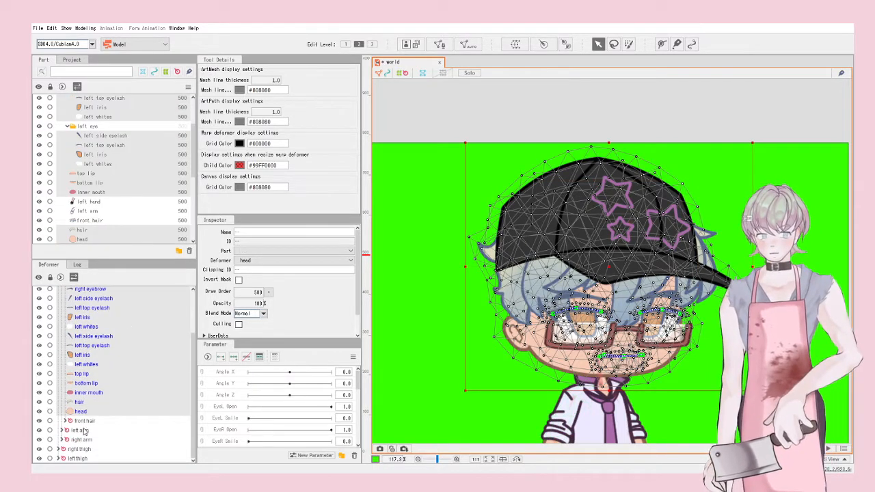
pyautogui.click(84, 429)
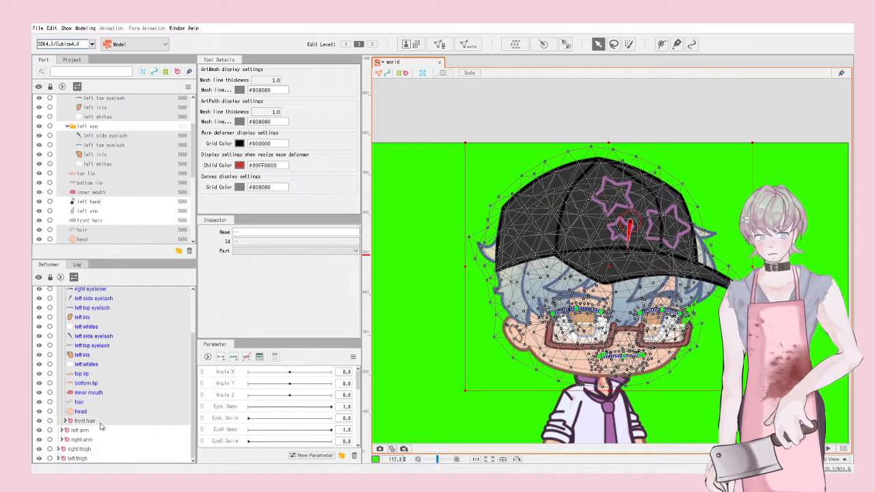
pyautogui.click(66, 421)
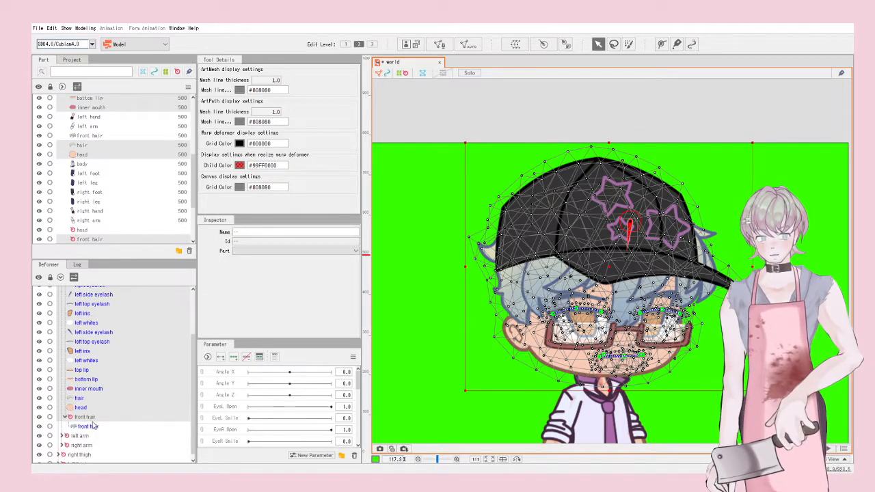
pyautogui.click(92, 427)
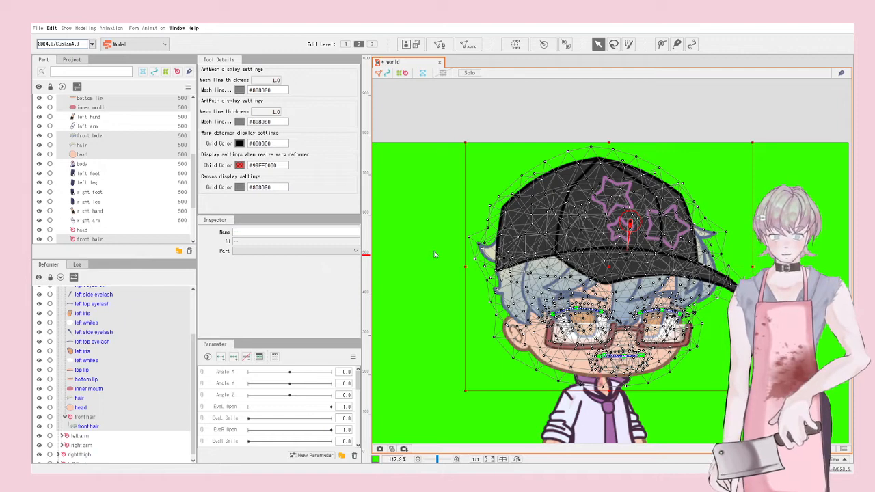
# Step: Reselect all meshes from hat to front hair and create a 5×5 warp deformer named head
pyautogui.scroll(-2, 144, 297)
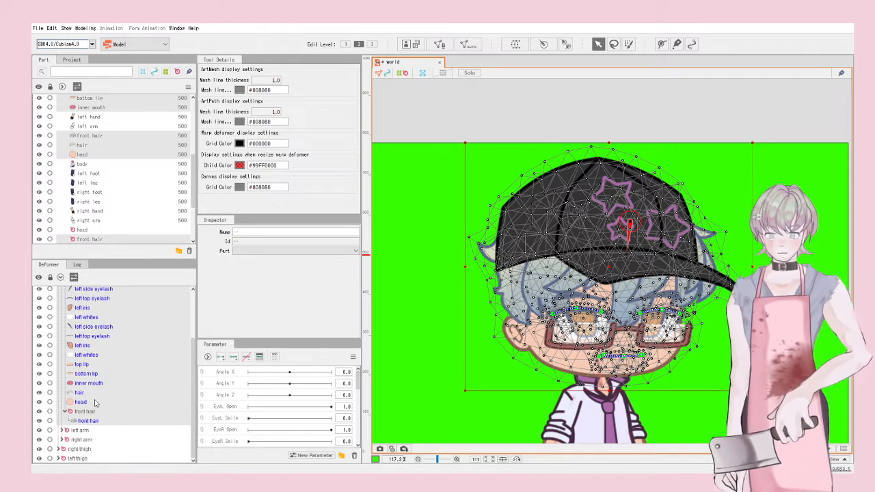
pyautogui.scroll(3, 96, 374)
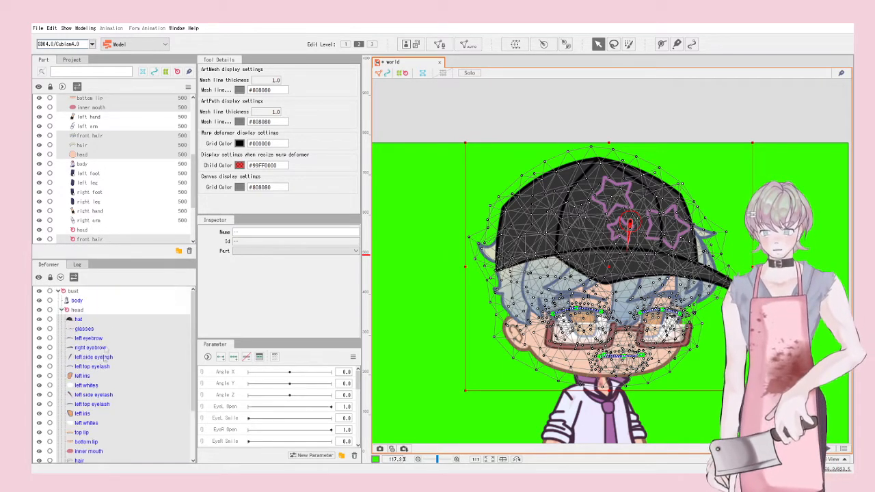
pyautogui.hotkey('ctrl', 'z')
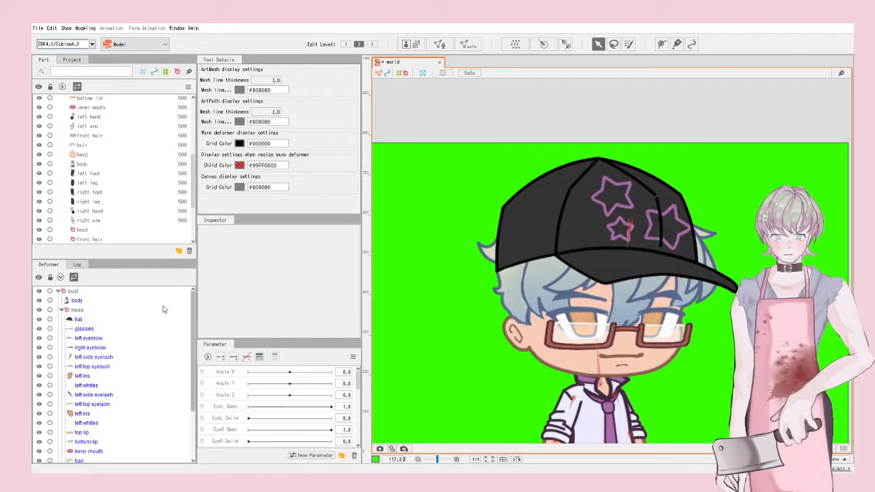
pyautogui.hotkey('ctrl', 'z')
pyautogui.scroll(-3, 120, 352)
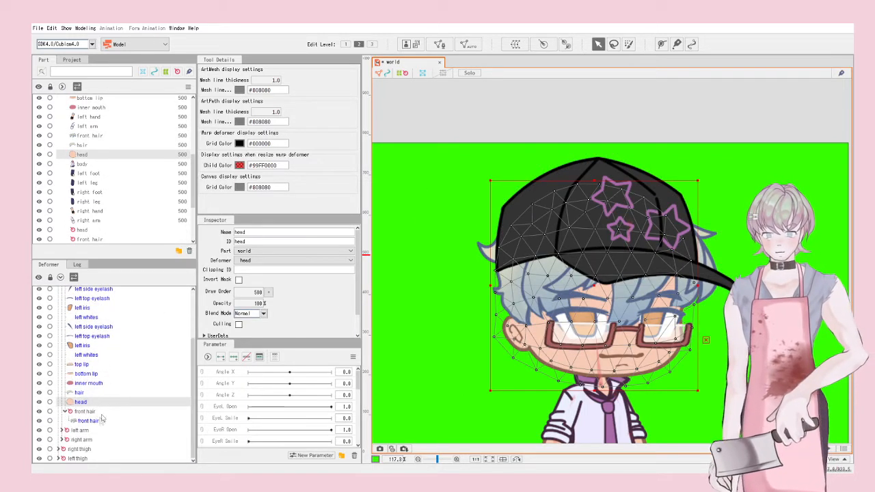
pyautogui.click(96, 420)
pyautogui.scroll(3, 99, 409)
pyautogui.keyDown('shift'); pyautogui.click(74, 319); pyautogui.keyUp('shift')
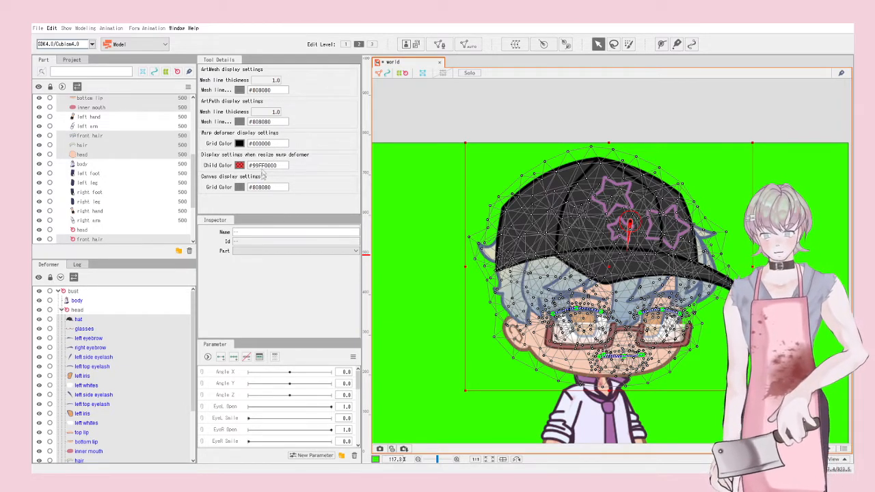
pyautogui.click(266, 217)
# Step: Move the head warp deformer under the head rotation deformer and drag the head meshes into it
pyautogui.scroll(-6, 658, 199)
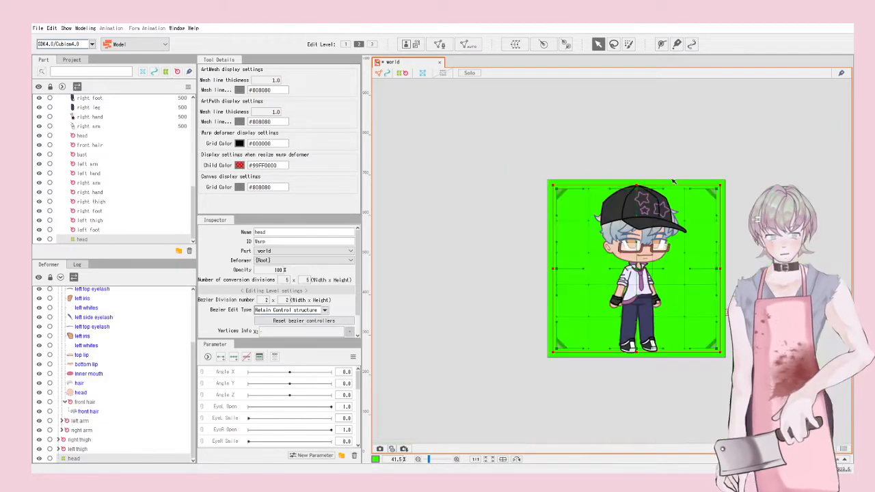
pyautogui.scroll(2, 666, 311)
pyautogui.moveTo(80, 460); pyautogui.dragTo(81, 403)
pyautogui.click(84, 411)
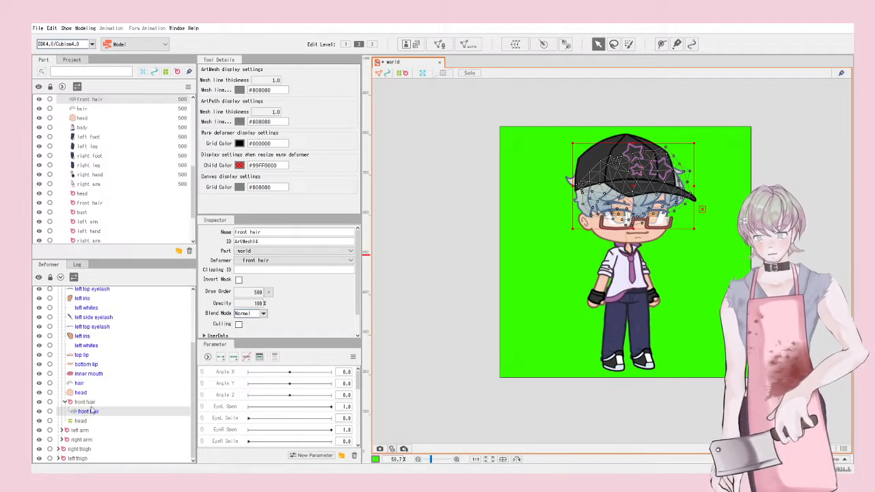
pyautogui.scroll(2, 88, 309)
pyautogui.scroll(3, 87, 322)
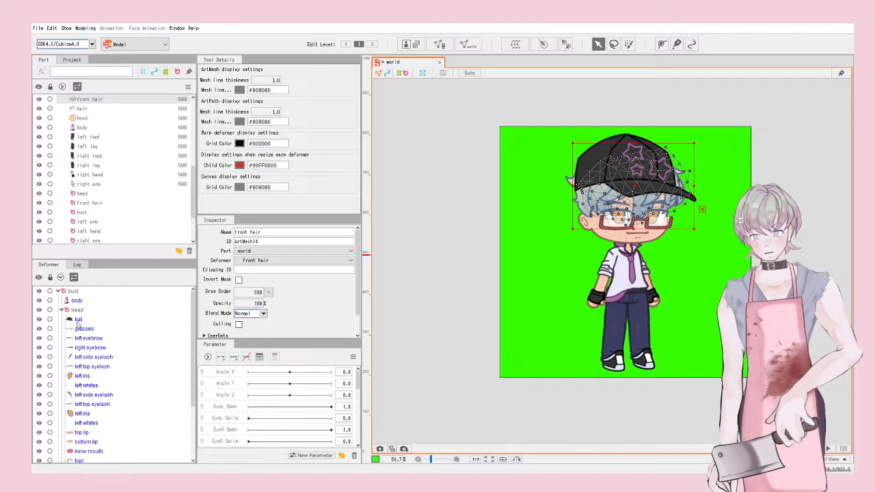
pyautogui.keyDown('shift'); pyautogui.click(79, 320); pyautogui.keyUp('shift')
pyautogui.scroll(-7, 62, 439)
pyautogui.moveTo(82, 413); pyautogui.dragTo(79, 423)
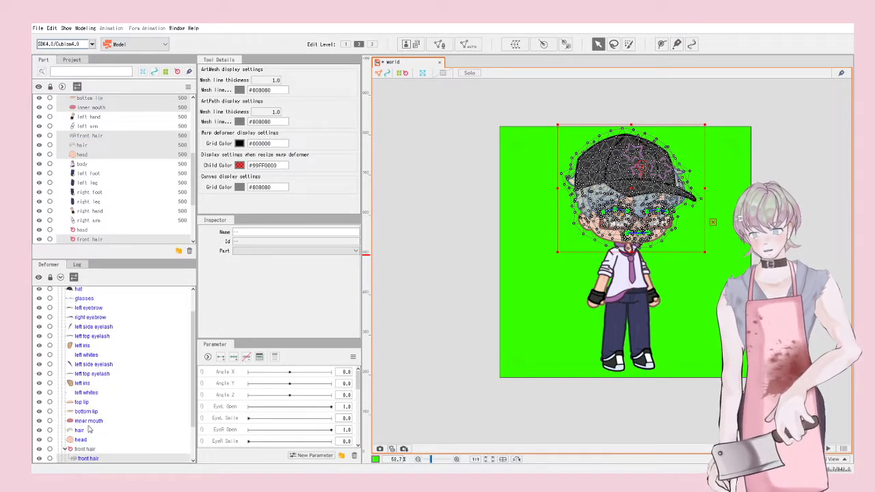
# Step: Redo the drag so all head meshes sit inside the head warp deformer
pyautogui.scroll(-2, 89, 429)
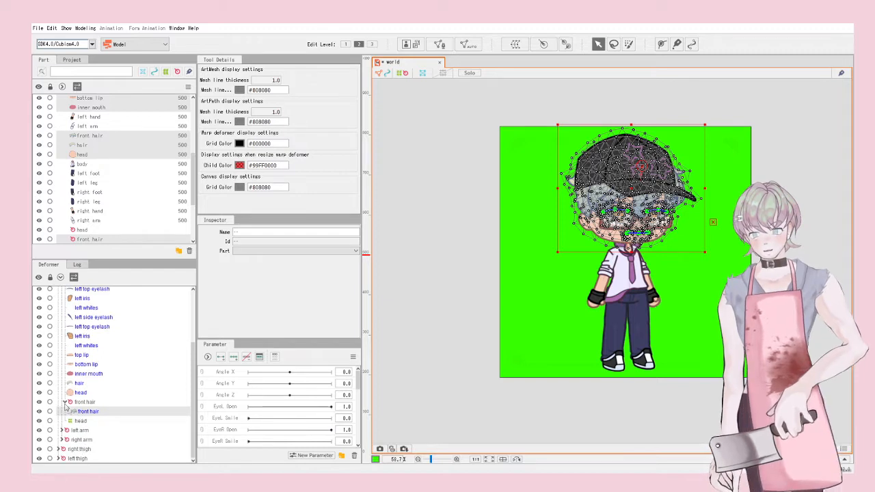
pyautogui.scroll(3, 75, 382)
pyautogui.scroll(-3, 83, 341)
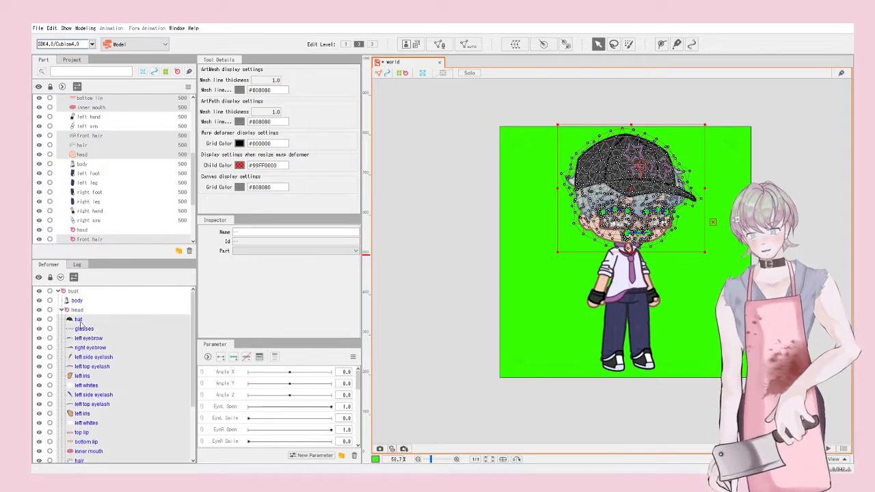
pyautogui.moveTo(87, 412); pyautogui.dragTo(85, 424)
pyautogui.hotkey('ctrl', 'z')
pyautogui.scroll(1, 103, 408)
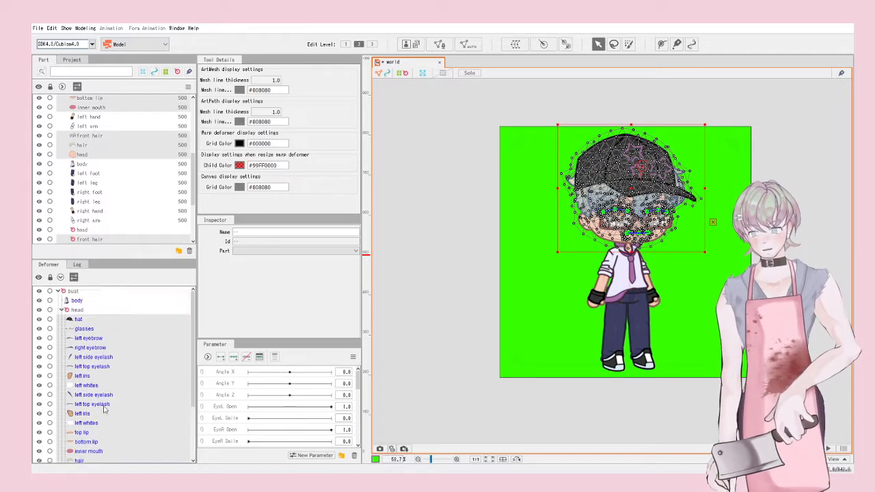
pyautogui.scroll(-3, 96, 373)
pyautogui.moveTo(84, 413); pyautogui.dragTo(80, 425)
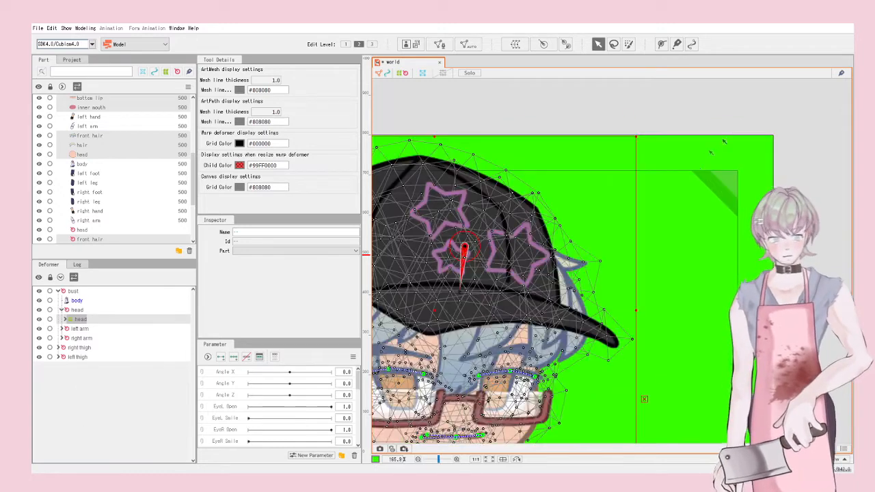
# Step: Shrink the head warp deformer's box to frame just the hat and face
pyautogui.click(87, 320)
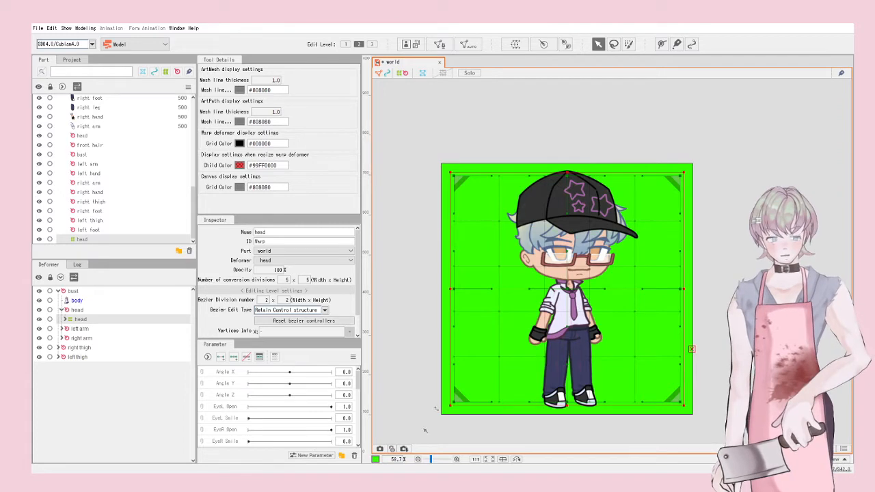
pyautogui.moveTo(452, 404); pyautogui.dragTo(498, 289)
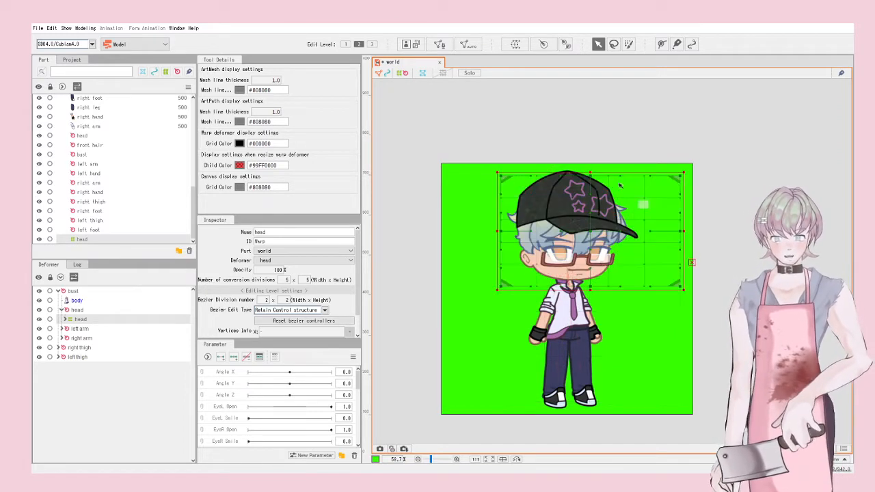
pyautogui.moveTo(583, 174); pyautogui.dragTo(581, 160)
pyautogui.moveTo(683, 225); pyautogui.dragTo(647, 224)
pyautogui.scroll(2, 595, 232)
pyautogui.scroll(3, 594, 236)
pyautogui.scroll(-1, 583, 223)
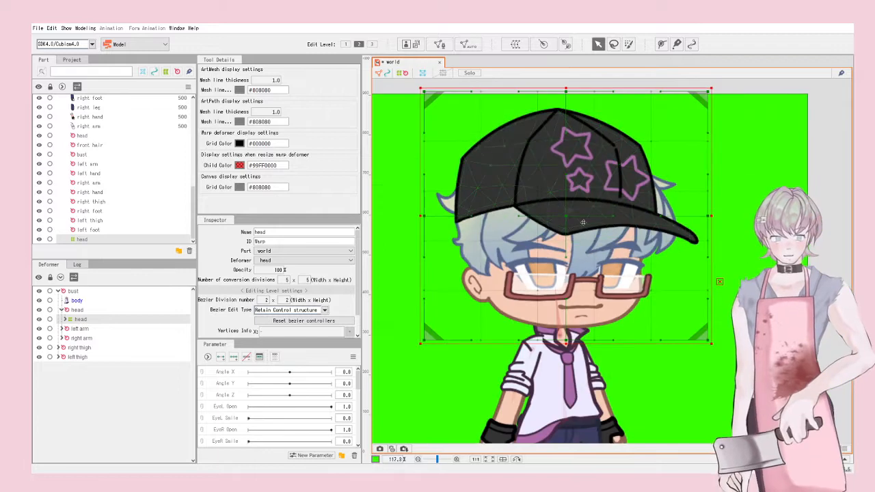
# Step: Open the view display (Show) options and close them without changing anything
pyautogui.click(66, 28)
pyautogui.moveTo(92, 178)
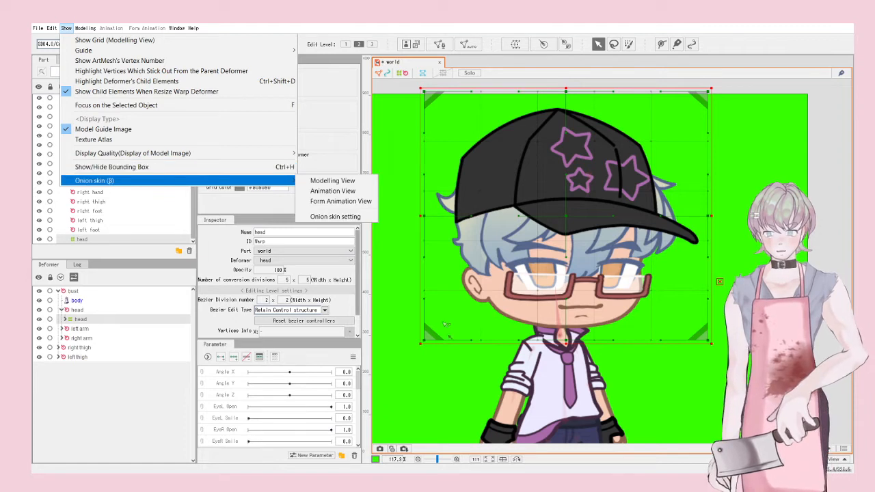
pyautogui.click(444, 372)
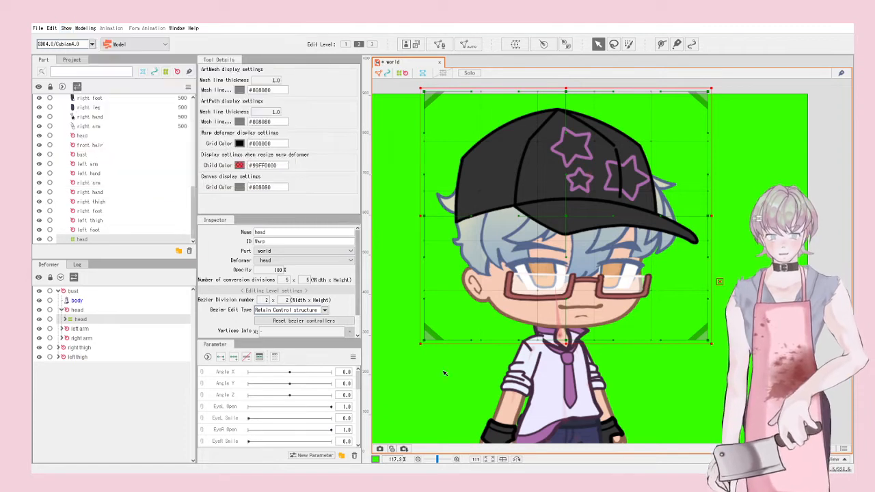
# Step: Test-swirl the head warp deformer's centre, then undo it back to its neutral grid
pyautogui.click(430, 340)
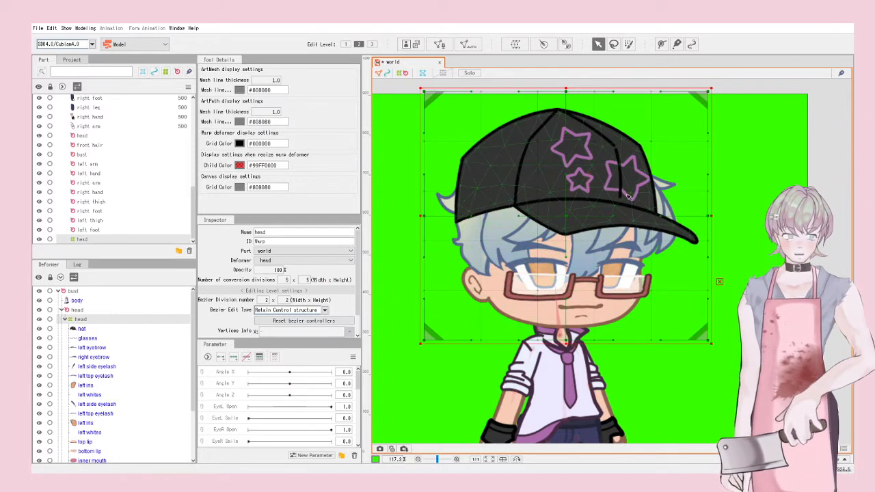
pyautogui.moveTo(567, 217)
pyautogui.mouseDown()
pyautogui.moveTo(650, 195)
pyautogui.moveTo(614, 373)
pyautogui.moveTo(660, 147)
pyautogui.moveTo(679, 209)
pyautogui.moveTo(670, 157)
pyautogui.moveTo(549, 214)
pyautogui.moveTo(604, 222)
pyautogui.moveTo(552, 198)
pyautogui.moveTo(615, 220)
pyautogui.moveTo(581, 222)
pyautogui.mouseUp()
pyautogui.hotkey('ctrl', 'z')
pyautogui.moveTo(539, 301); pyautogui.dragTo(608, 240)
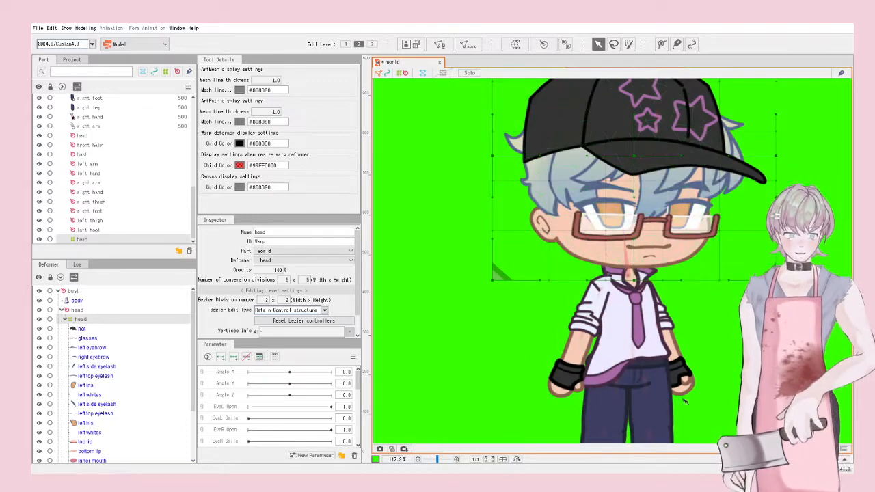
pyautogui.scroll(-2, 608, 240)
pyautogui.scroll(5, 607, 240)
pyautogui.scroll(-3, 569, 91)
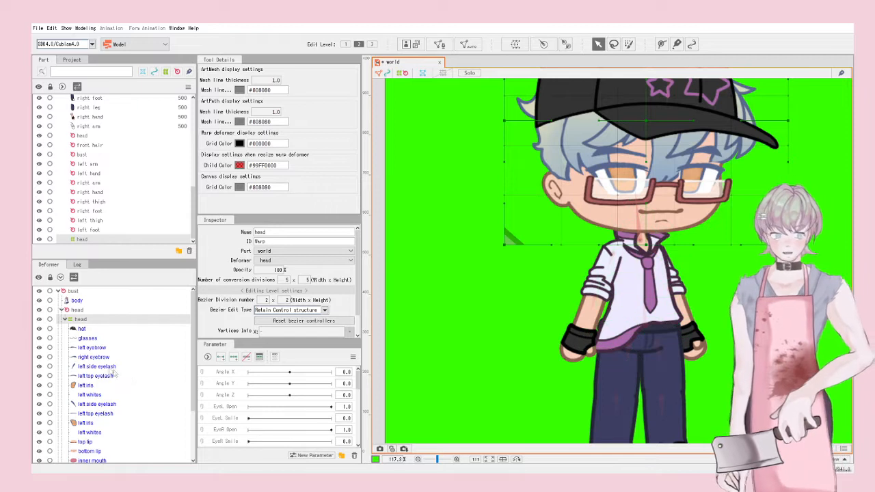
# Step: With the head node collapsed, select bust, body and both arm deformers, and create a warp deformer named bust
pyautogui.click(61, 310)
pyautogui.click(73, 291)
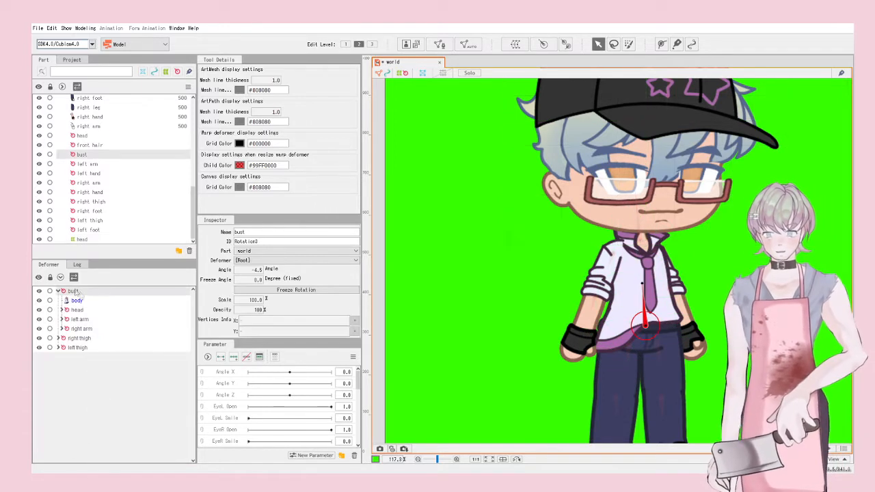
pyautogui.click(77, 301)
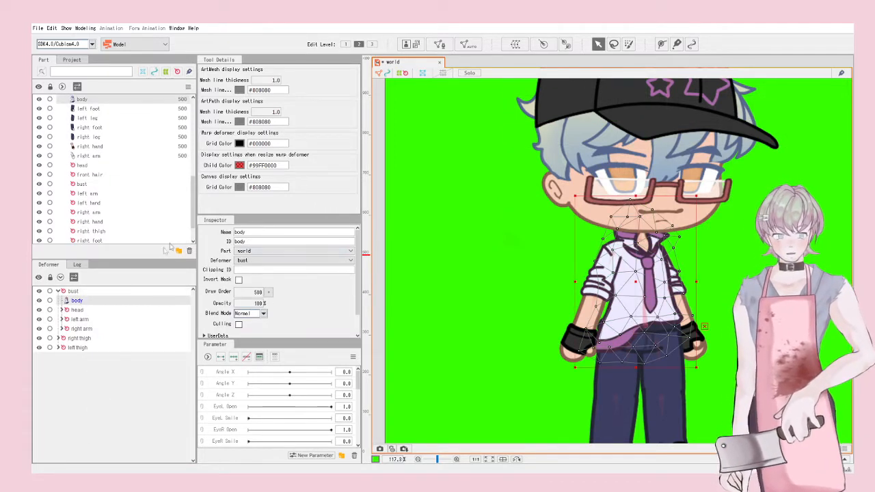
pyautogui.click(77, 329)
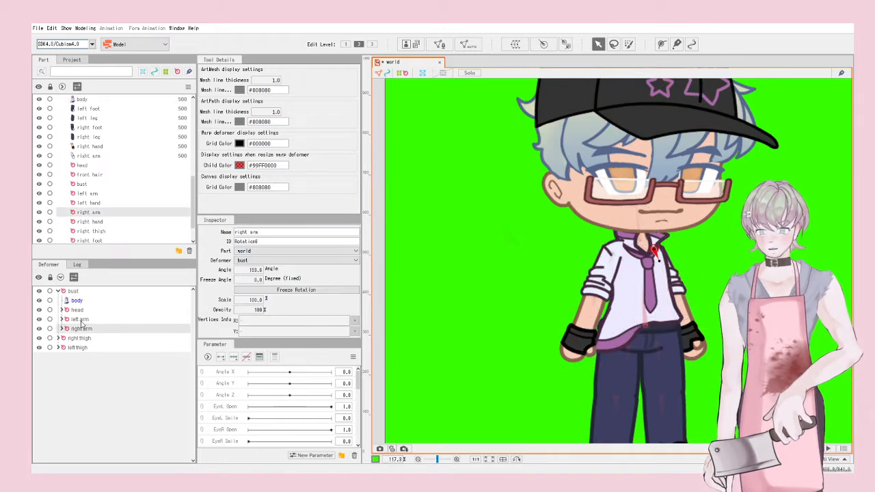
pyautogui.keyDown('ctrl'); pyautogui.click(80, 321); pyautogui.keyUp('ctrl')
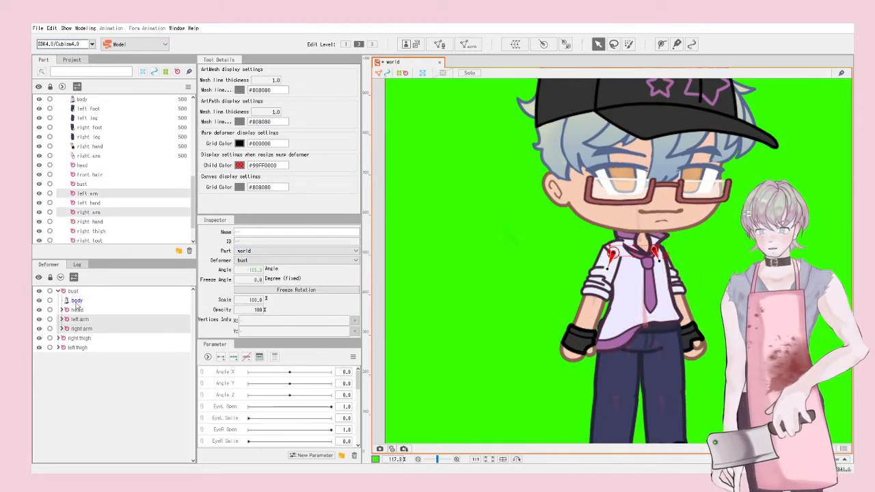
pyautogui.click(77, 302)
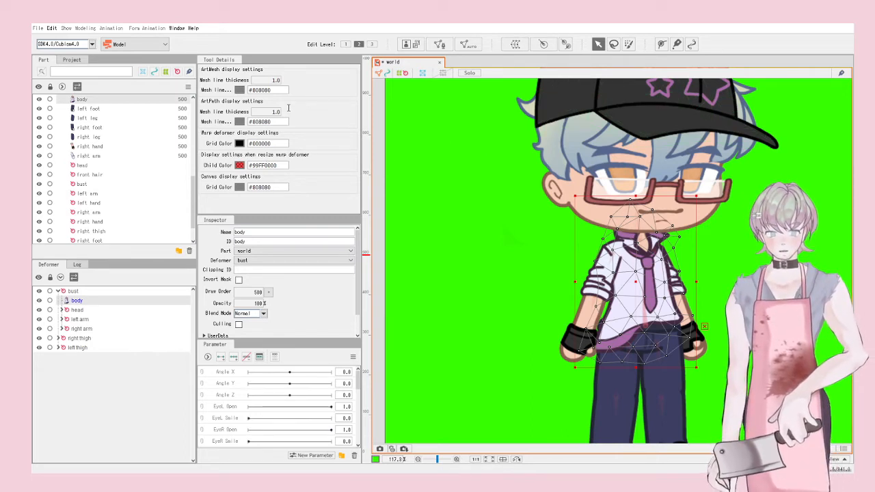
pyautogui.click(263, 218)
# Step: Resize the bust warp's corners so its box fits onto the torso
pyautogui.scroll(-3, 521, 246)
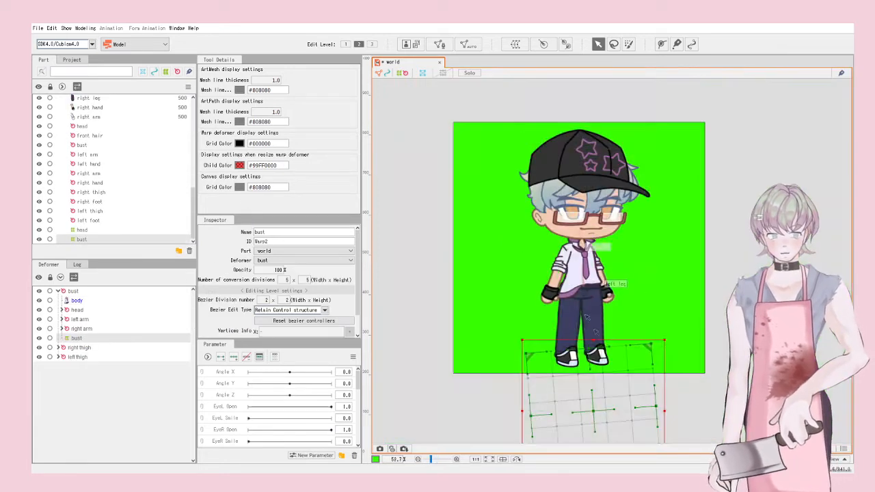
pyautogui.click(600, 291)
pyautogui.scroll(3, 600, 291)
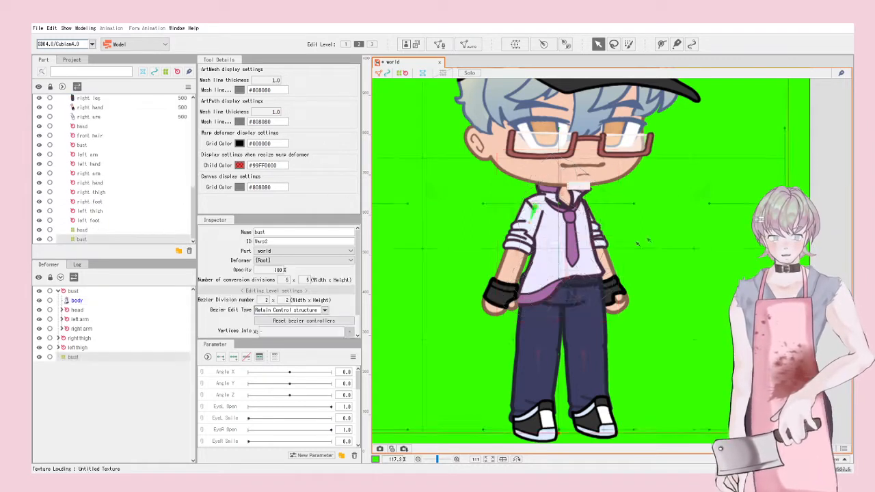
pyautogui.scroll(-5, 681, 202)
pyautogui.scroll(3, 681, 202)
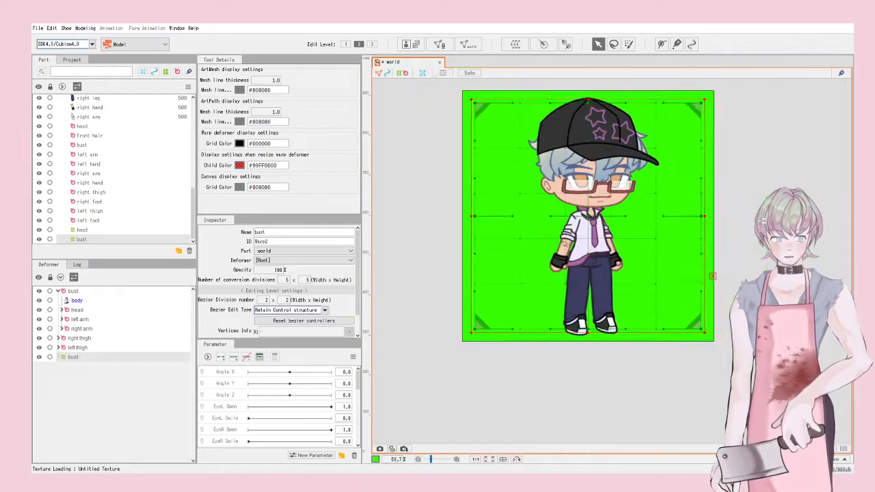
pyautogui.moveTo(490, 159); pyautogui.dragTo(566, 244)
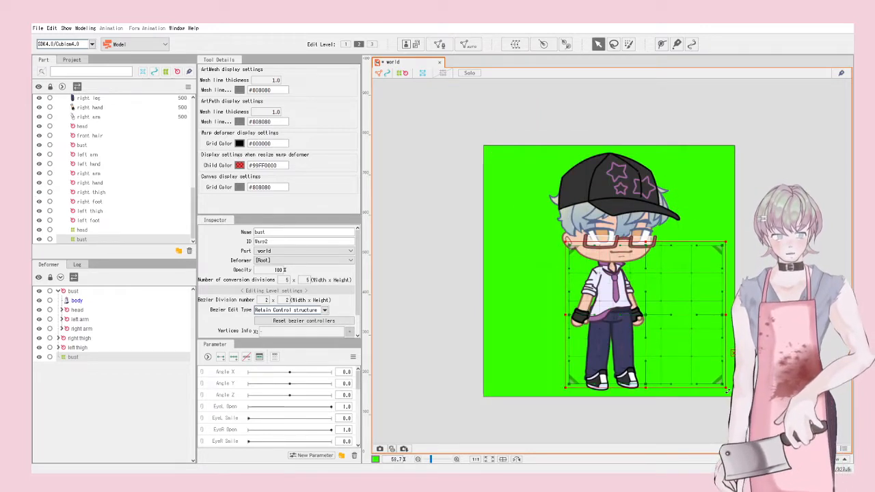
pyautogui.moveTo(723, 387); pyautogui.dragTo(648, 331)
# Step: Place the bust warp under the bust rotation and move body and both arm deformers into it
pyautogui.moveTo(70, 356); pyautogui.dragTo(73, 309)
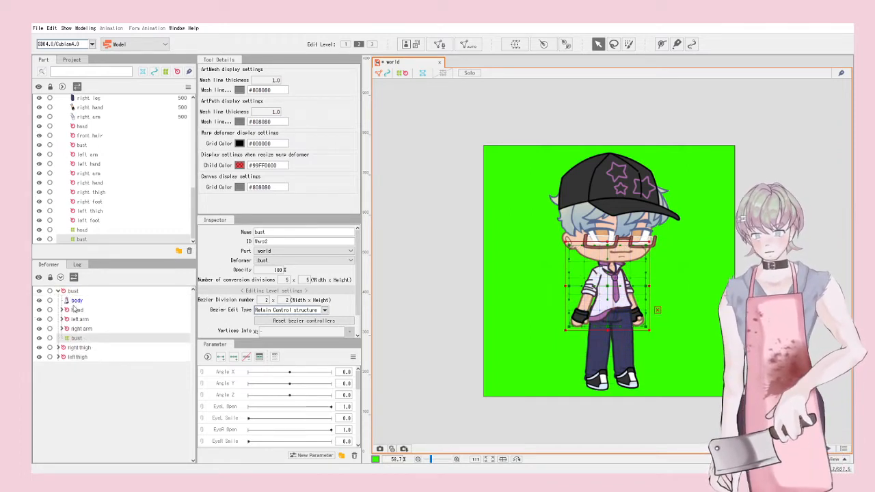
pyautogui.click(71, 329)
pyautogui.keyDown('shift'); pyautogui.click(76, 301); pyautogui.keyUp('shift')
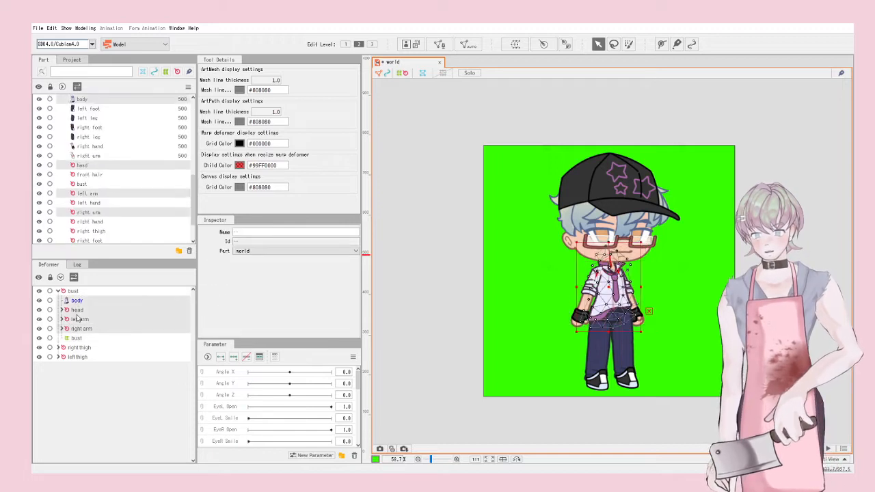
pyautogui.keyDown('ctrl'); pyautogui.click(76, 313); pyautogui.keyUp('ctrl')
pyautogui.moveTo(79, 299); pyautogui.dragTo(78, 339)
# Step: Test a lean by pulling the bust warp's centre, undo it, and deselect
pyautogui.click(75, 310)
pyautogui.scroll(5, 623, 238)
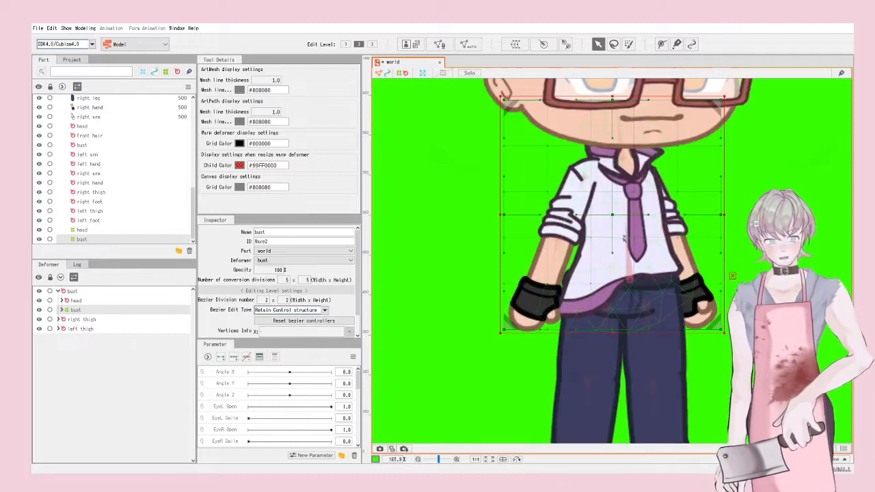
pyautogui.moveTo(620, 220); pyautogui.dragTo(639, 256)
pyautogui.hotkey('ctrl', 'z')
pyautogui.scroll(-3, 645, 263)
pyautogui.click(762, 240)
pyautogui.scroll(-2, 742, 236)
# Step: Select the iris mesh and create a warp deformer named iris
pyautogui.scroll(3, 682, 259)
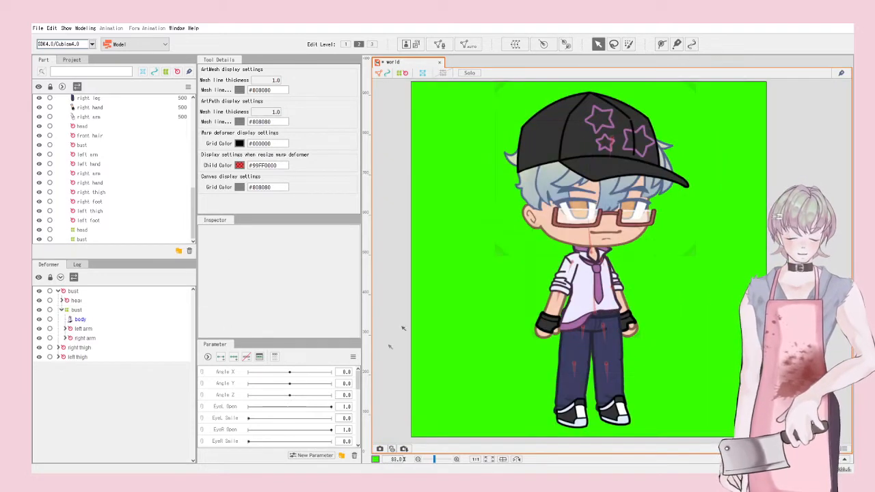
pyautogui.scroll(3, 655, 211)
pyautogui.click(493, 162)
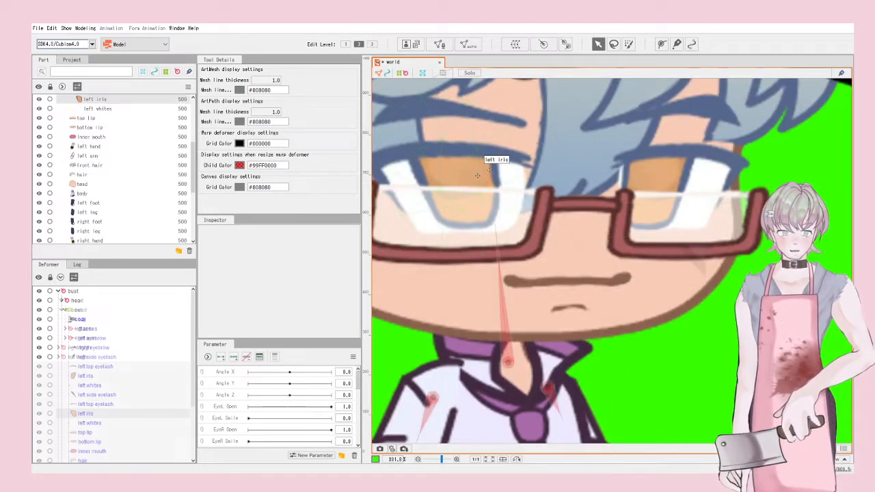
pyautogui.scroll(-2, 701, 193)
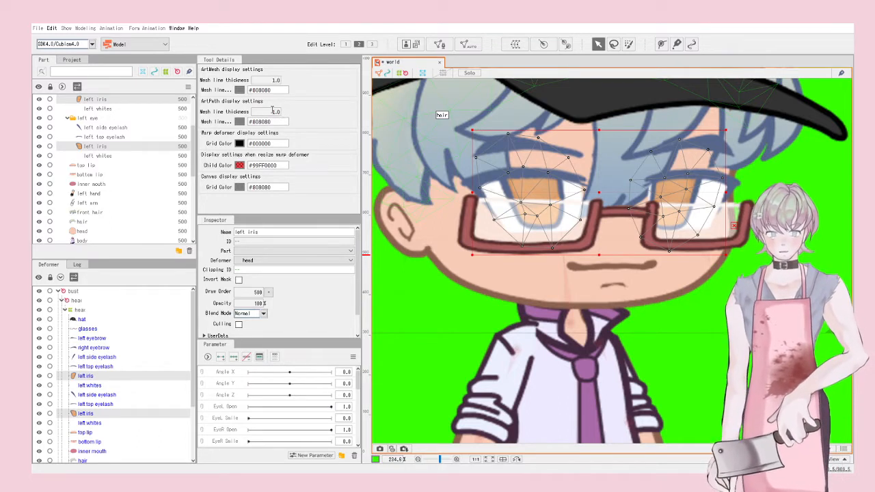
pyautogui.click(276, 224)
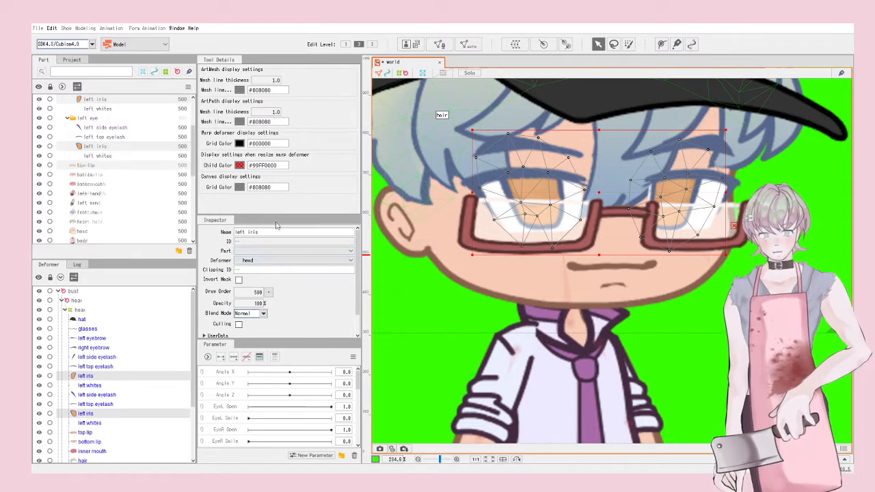
# Step: Reposition the iris deformer in the tree and move both iris meshes into it
pyautogui.moveTo(78, 294); pyautogui.dragTo(81, 319)
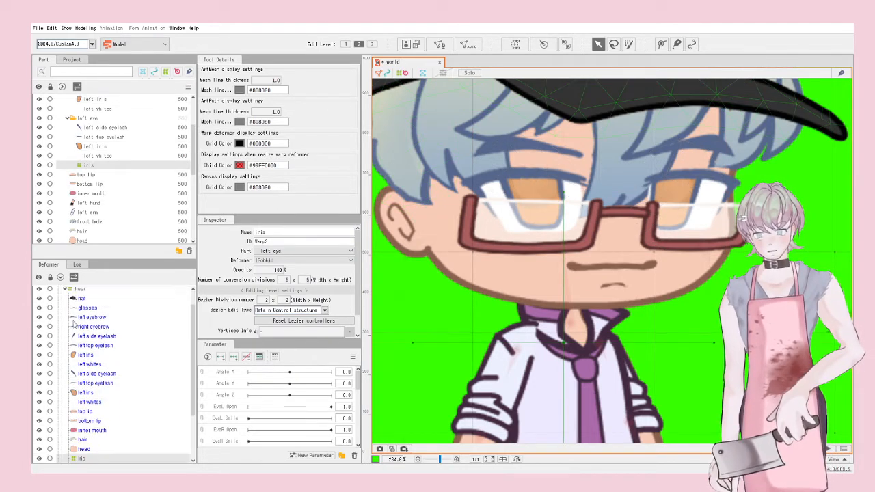
pyautogui.click(86, 394)
pyautogui.moveTo(87, 394); pyautogui.dragTo(79, 443)
pyautogui.scroll(-4, 512, 197)
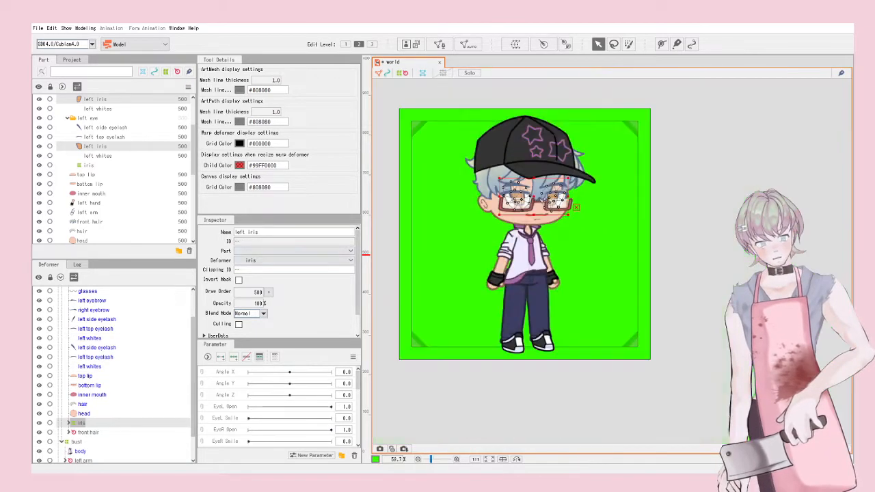
# Step: Shrink the iris warp's corners so it frames just the eyes and glasses
pyautogui.click(87, 423)
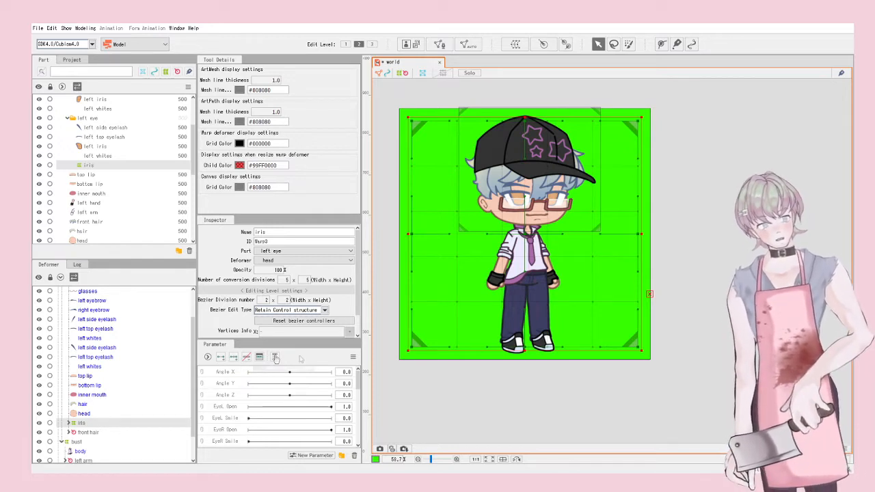
pyautogui.moveTo(404, 351); pyautogui.dragTo(499, 207)
pyautogui.moveTo(494, 215)
pyautogui.mouseDown()
pyautogui.moveTo(501, 211)
pyautogui.moveTo(495, 212)
pyautogui.mouseUp()
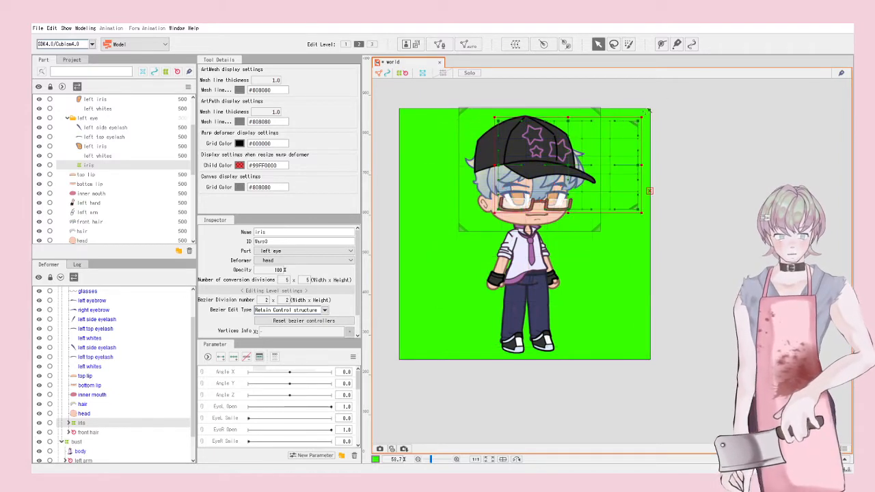
pyautogui.moveTo(641, 119); pyautogui.dragTo(565, 183)
pyautogui.scroll(4, 562, 185)
pyautogui.scroll(-2, 516, 189)
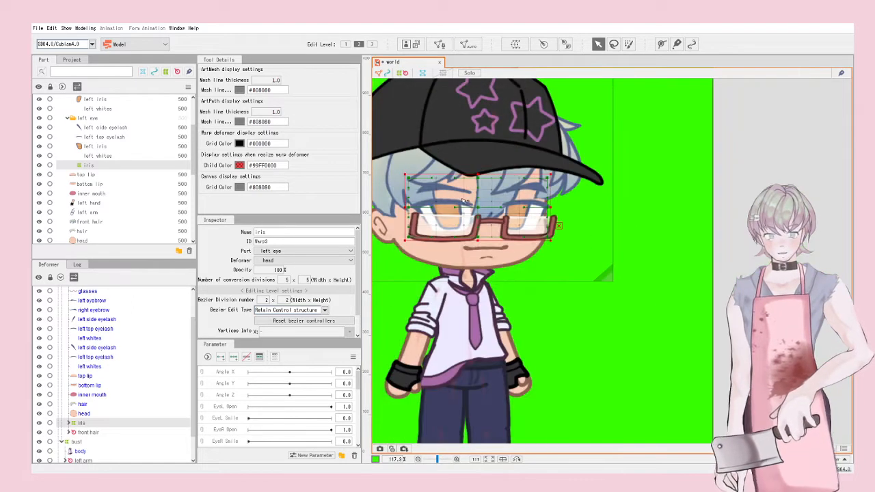
pyautogui.scroll(-2, 581, 232)
pyautogui.scroll(2, 588, 240)
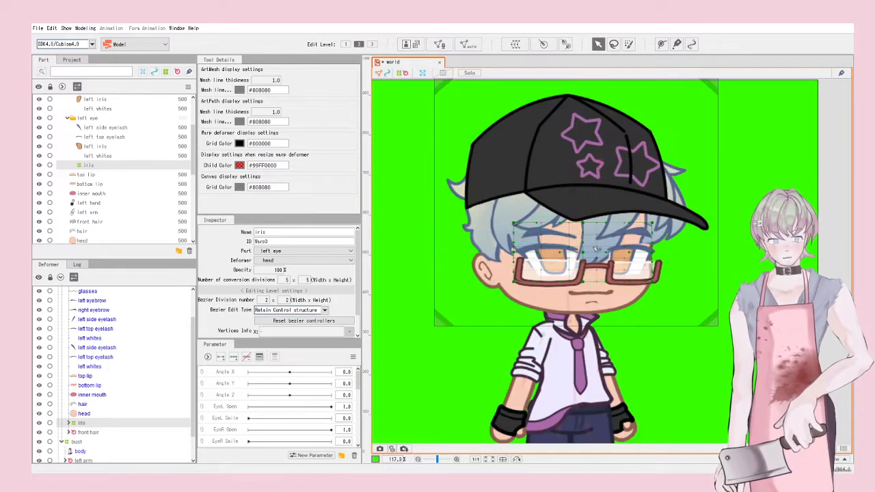
# Step: Test-shift the irises sideways, undo the deformation, and deselect the iris warp
pyautogui.moveTo(596, 258); pyautogui.dragTo(572, 292)
pyautogui.hotkey('ctrl', 'z')
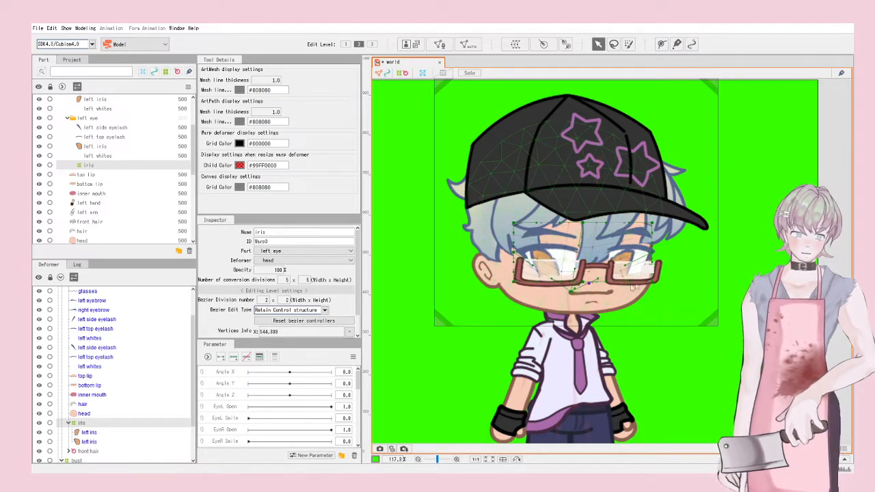
pyautogui.hotkey('ctrl', 'z')
pyautogui.scroll(-3, 633, 287)
pyautogui.click(630, 331)
pyautogui.scroll(3, 608, 347)
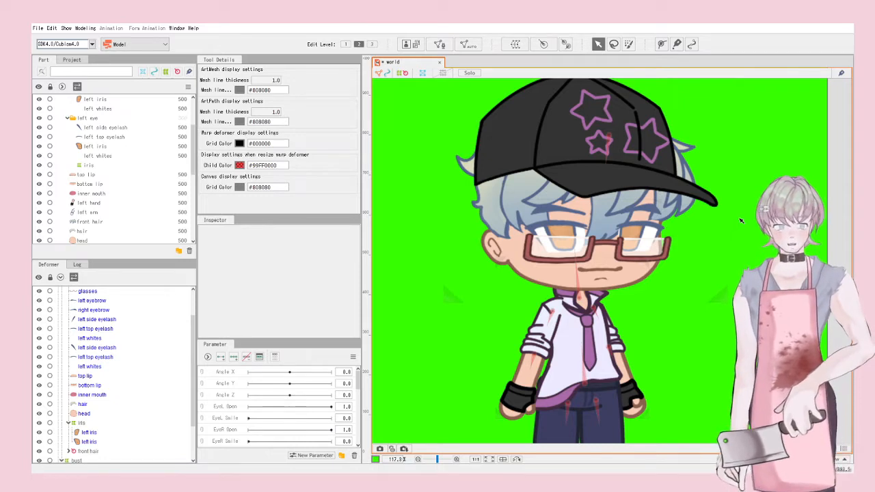
pyautogui.scroll(-3, 677, 159)
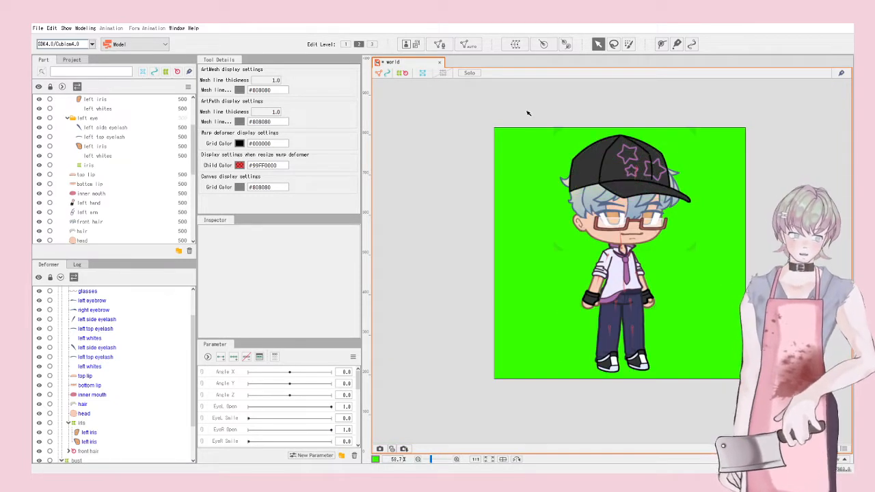
# Step: Add three Angle X keyforms to the head warp deformer and set Angle X to 30
pyautogui.scroll(1, 687, 247)
pyautogui.scroll(-2, 688, 247)
pyautogui.click(675, 251)
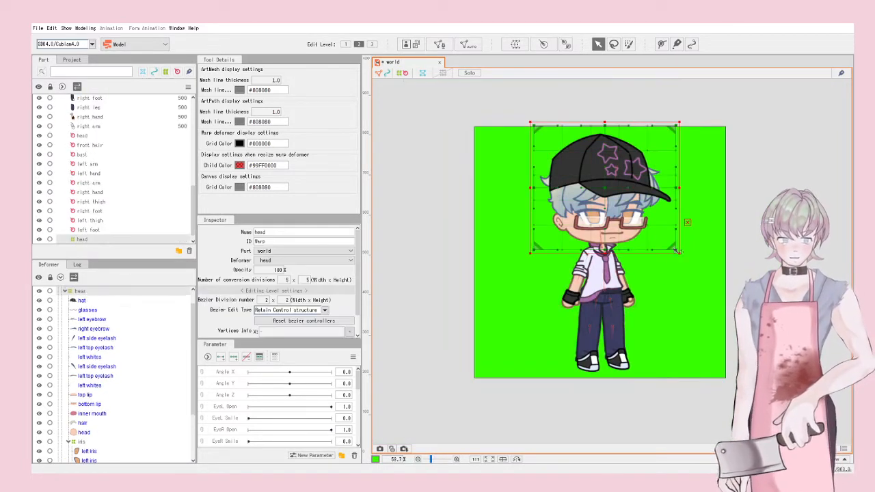
pyautogui.scroll(4, 621, 255)
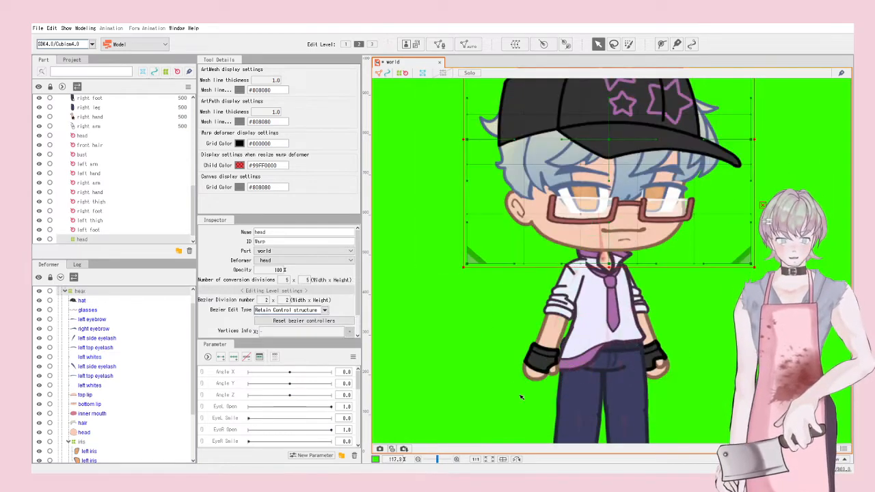
pyautogui.scroll(-1, 523, 376)
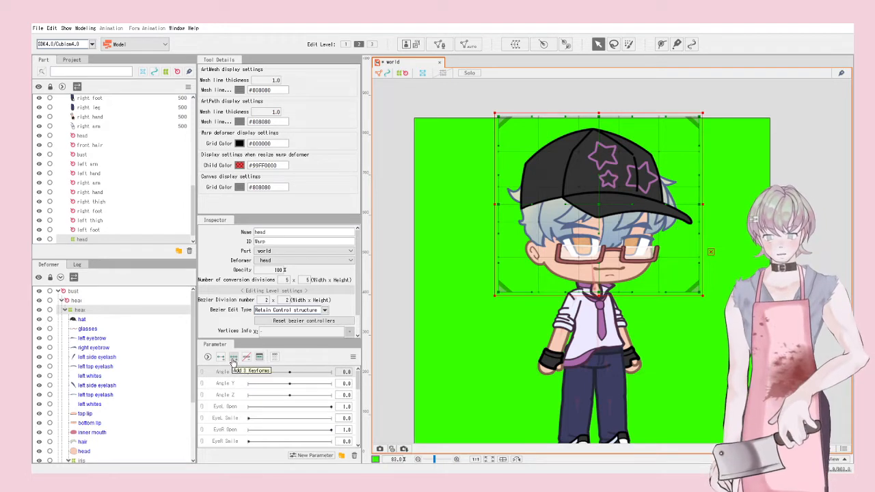
pyautogui.click(233, 356)
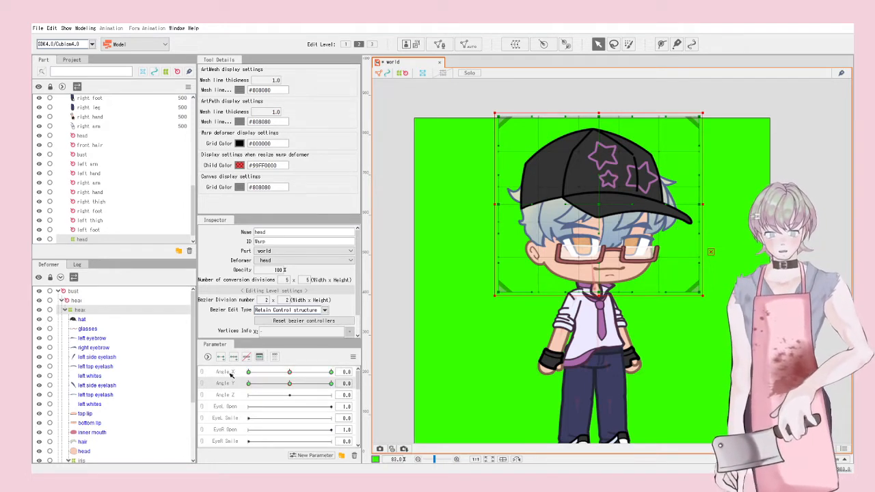
pyautogui.click(231, 373)
pyautogui.moveTo(289, 373); pyautogui.dragTo(332, 373)
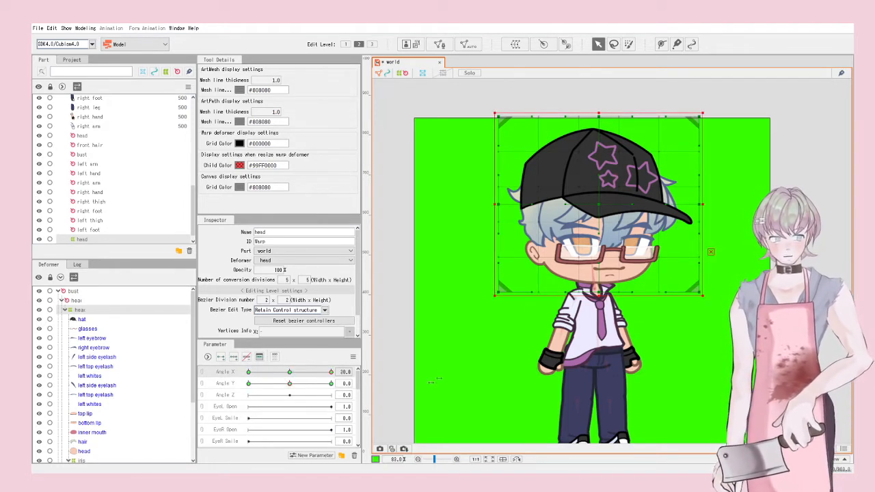
# Step: Shape the Angle X 30 pose by shifting the head and lower face right, then move to -30
pyautogui.scroll(2, 619, 195)
pyautogui.scroll(-2, 589, 221)
pyautogui.scroll(1, 589, 221)
pyautogui.moveTo(588, 221); pyautogui.dragTo(605, 225)
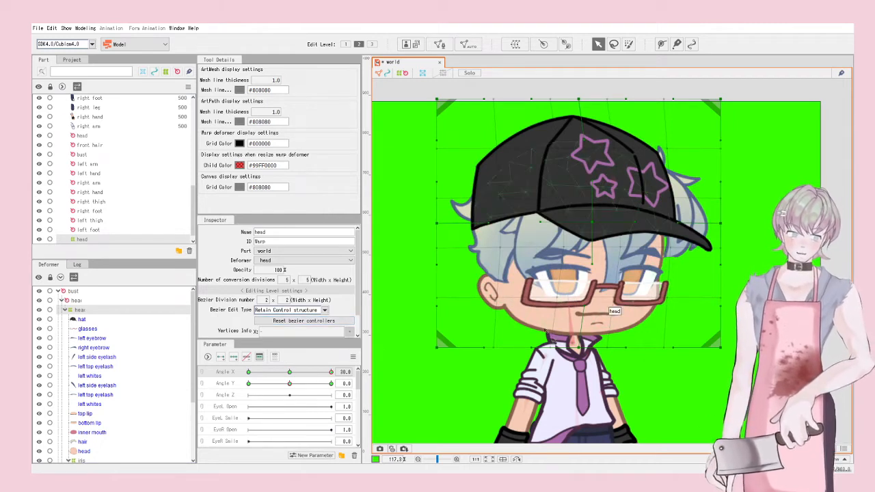
pyautogui.moveTo(580, 349); pyautogui.dragTo(593, 350)
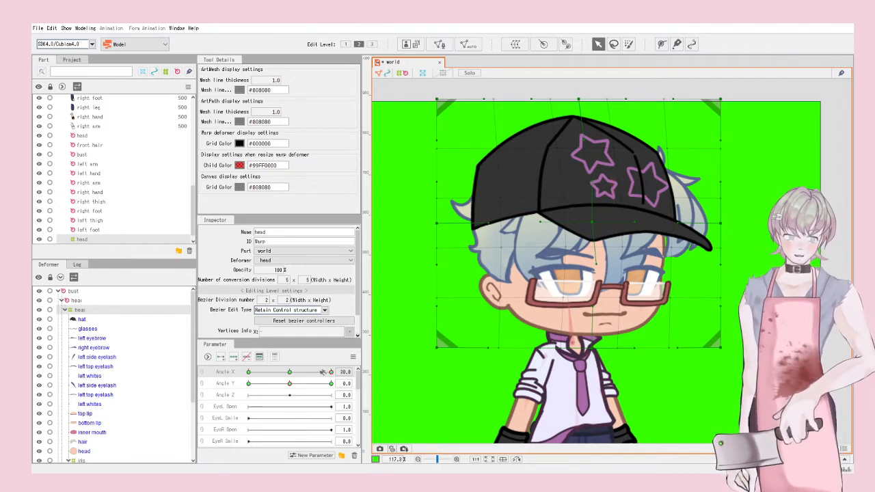
pyautogui.moveTo(331, 372); pyautogui.dragTo(288, 372)
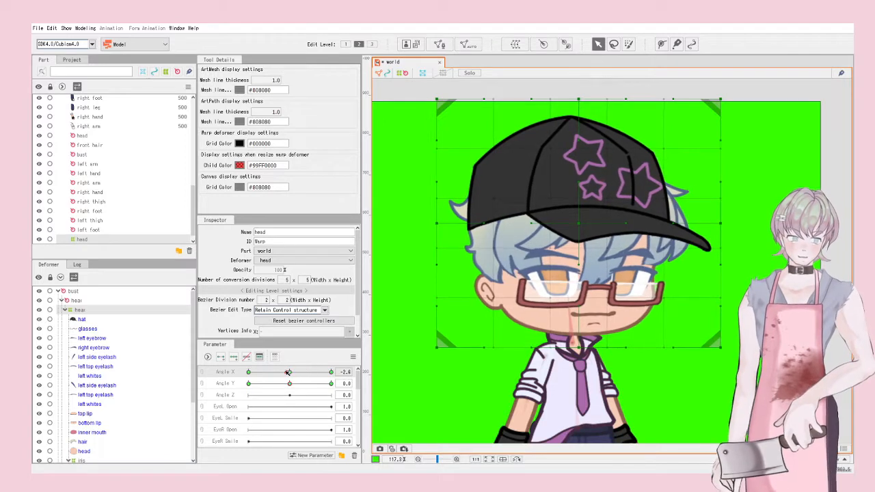
# Step: Turn the head left at Angle X -30 by dragging the whole warp grid
pyautogui.click(582, 225)
pyautogui.moveTo(581, 224); pyautogui.dragTo(571, 225)
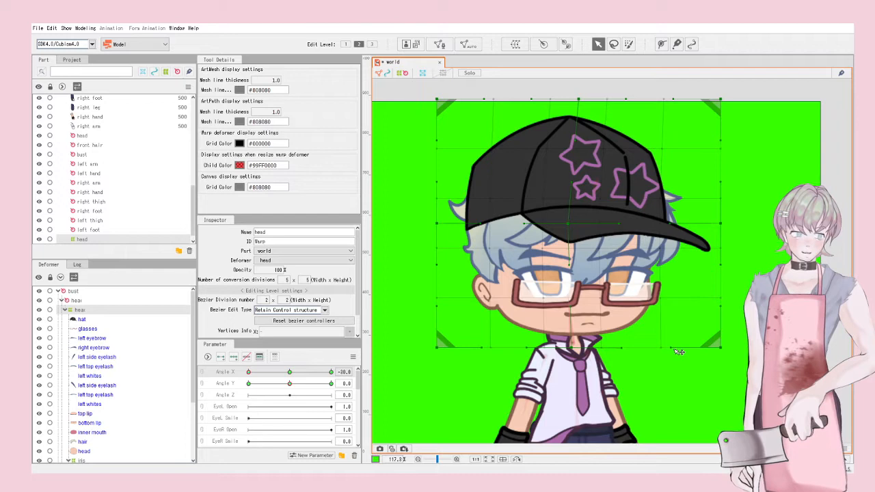
pyautogui.scroll(-3, 678, 352)
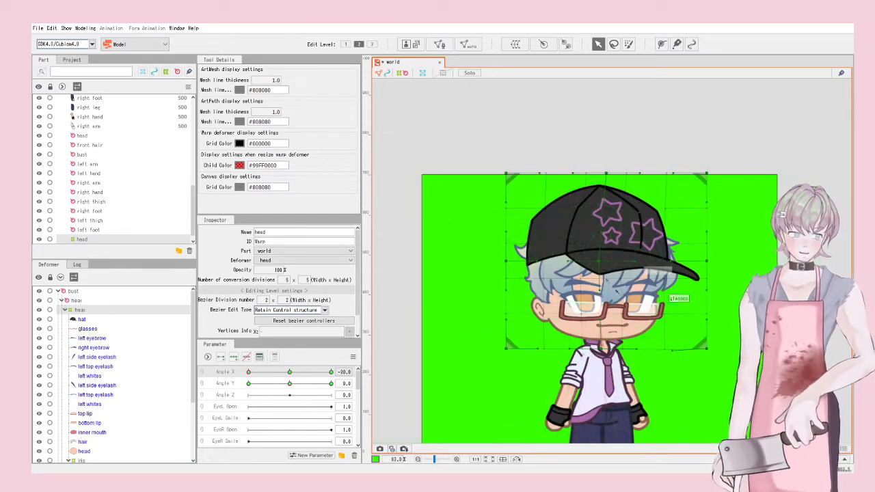
pyautogui.scroll(4, 617, 292)
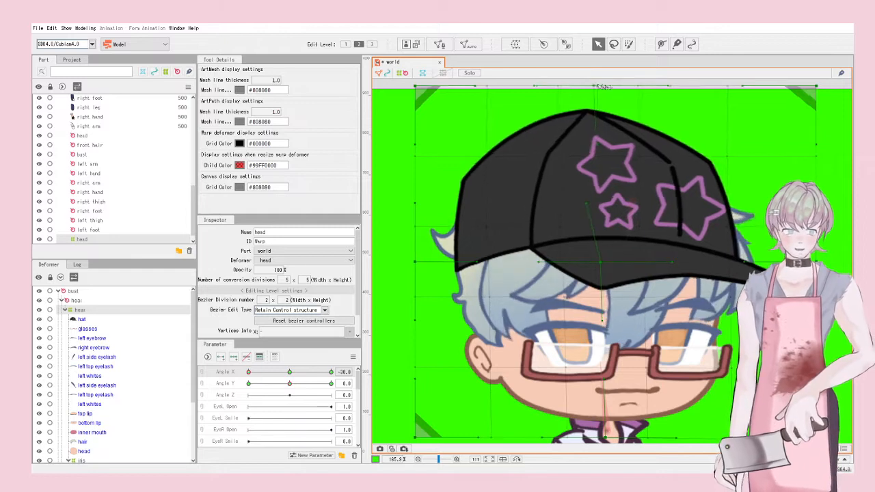
pyautogui.scroll(-4, 618, 86)
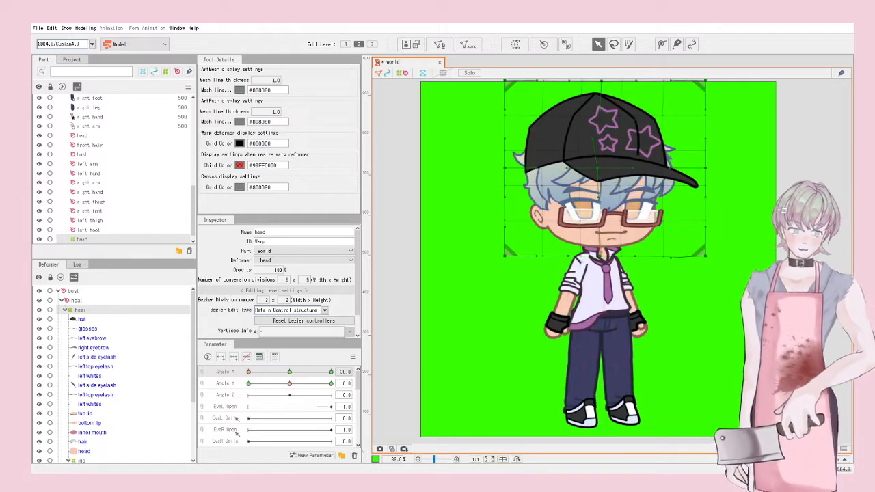
# Step: Sweep the Angle X slider to check the head turn, also with the head rotation deformer selected
pyautogui.moveTo(249, 372); pyautogui.dragTo(356, 360)
pyautogui.scroll(3, 576, 185)
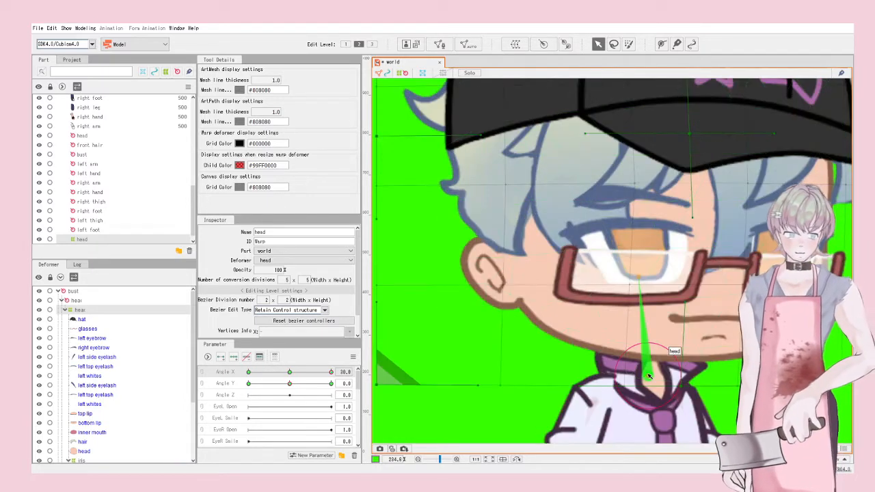
pyautogui.click(648, 370)
pyautogui.scroll(-2, 585, 313)
pyautogui.moveTo(330, 371); pyautogui.dragTo(227, 374)
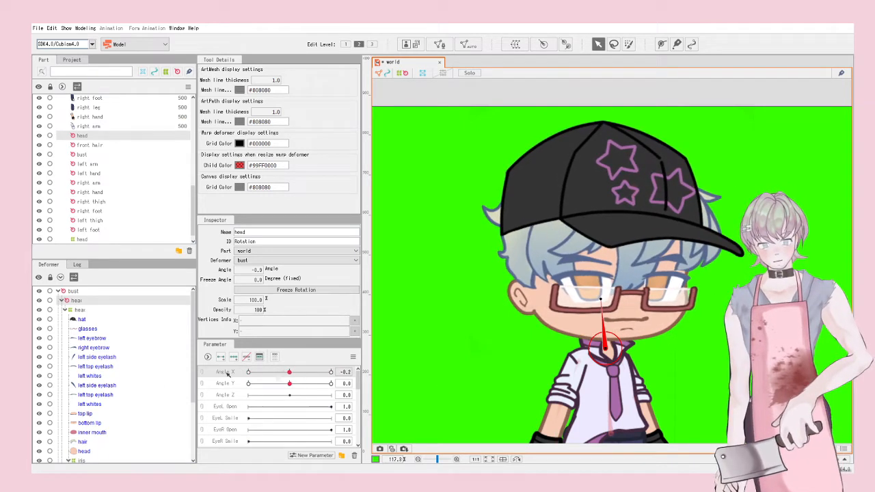
# Step: With Angle X at 0, raise the head warp's upper head and face for the Angle Y 30 pose
pyautogui.click(96, 310)
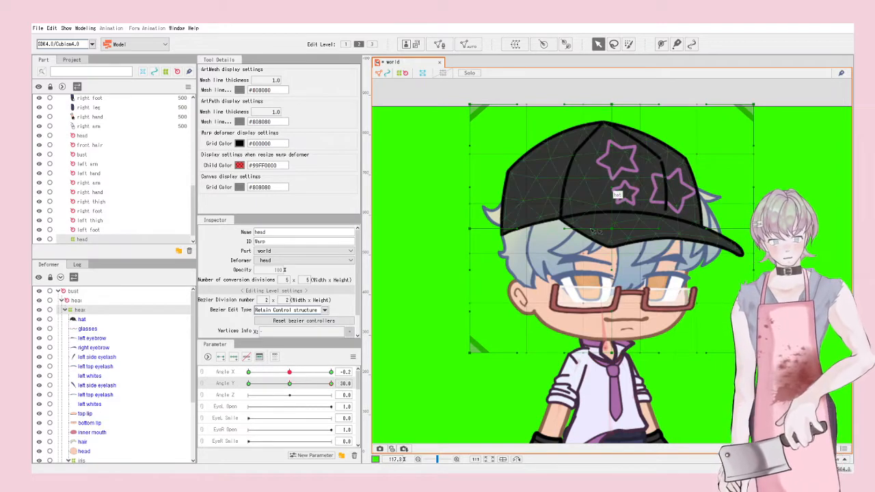
pyautogui.click(613, 236)
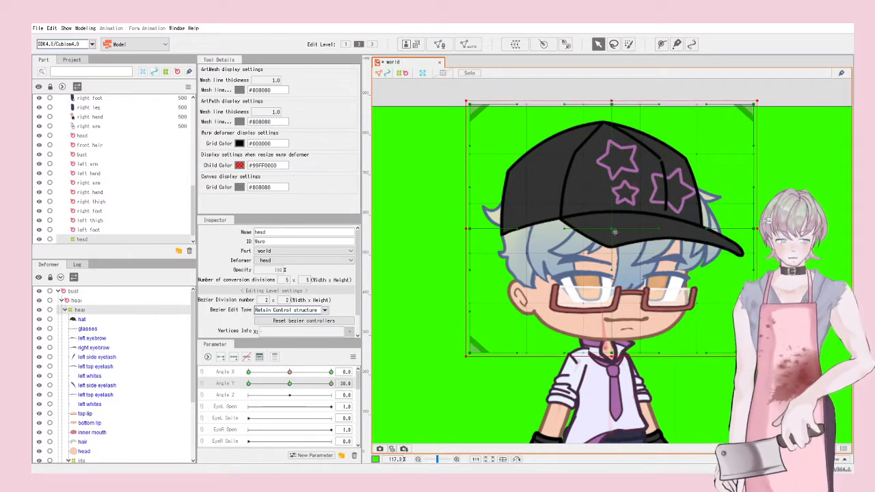
pyautogui.moveTo(614, 232); pyautogui.dragTo(618, 215)
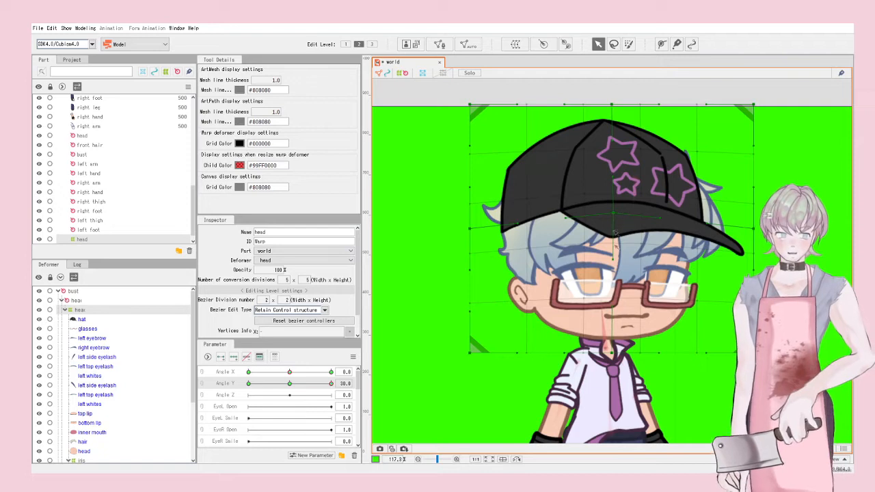
pyautogui.moveTo(615, 262); pyautogui.dragTo(616, 240)
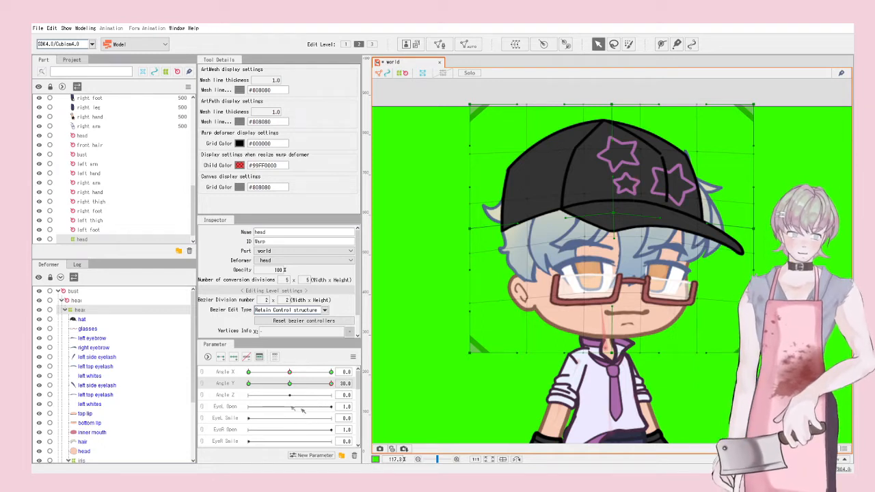
pyautogui.moveTo(614, 213); pyautogui.dragTo(614, 218)
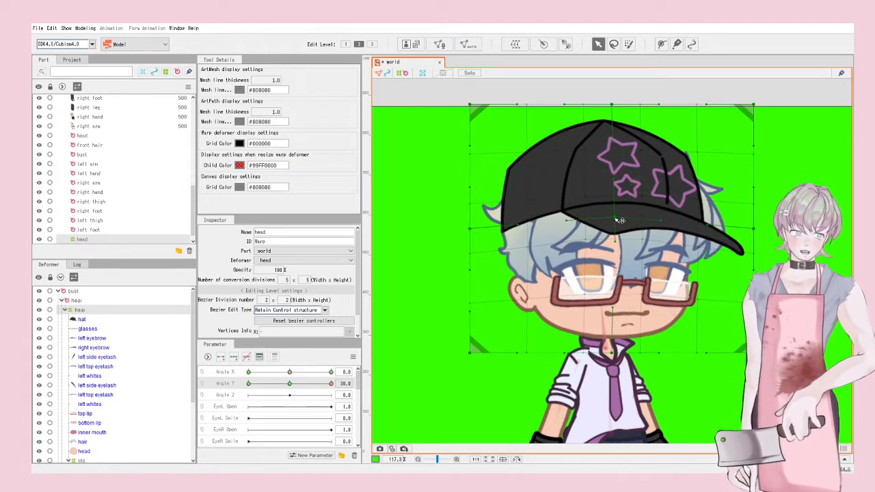
# Step: Set Angle Y to -30, lower the head for looking down, then return Angle Y to neutral
pyautogui.moveTo(333, 384); pyautogui.dragTo(234, 384)
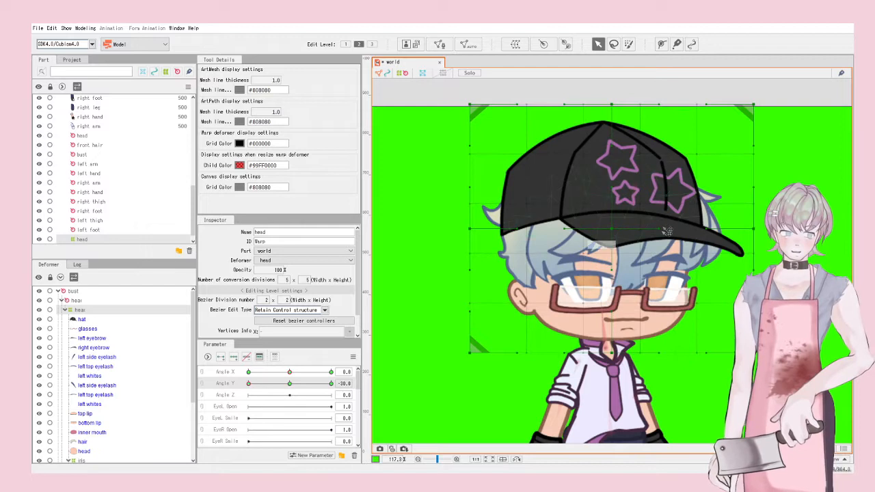
pyautogui.moveTo(616, 241); pyautogui.dragTo(614, 244)
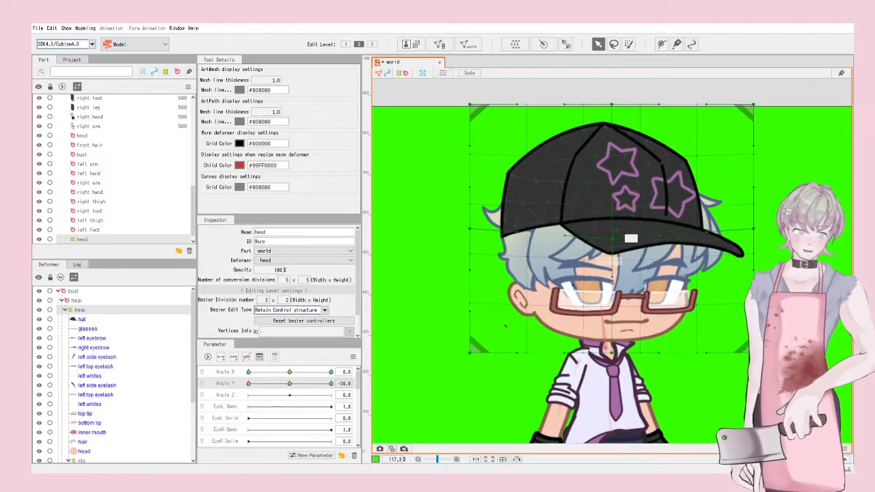
pyautogui.moveTo(251, 384); pyautogui.dragTo(289, 385)
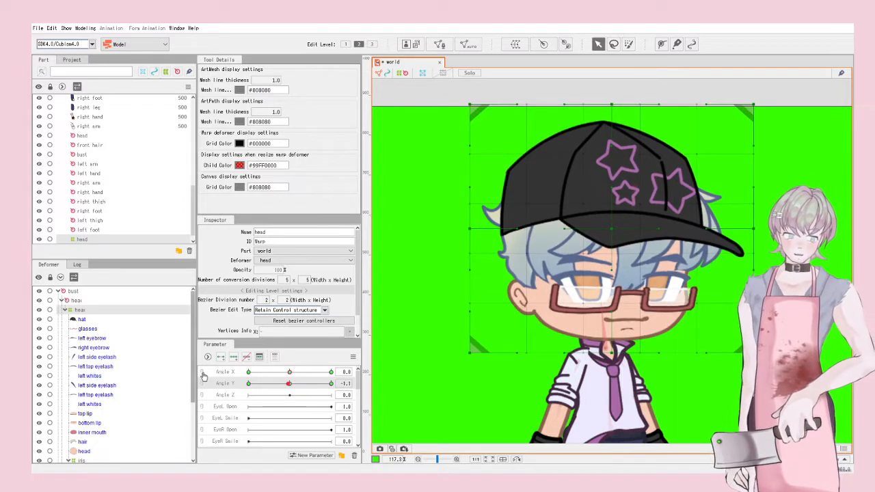
# Step: Link Angle X and Angle Y into a 2D control, synthesize corner keyforms, and test a diagonal
pyautogui.click(202, 372)
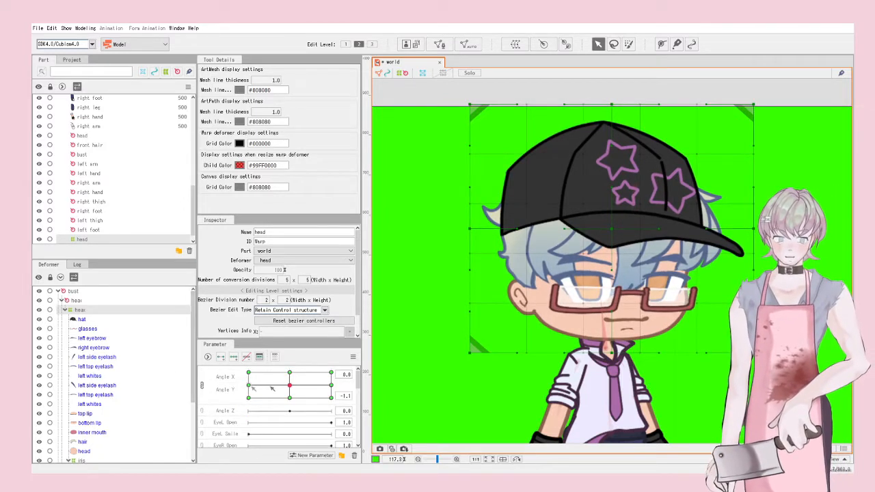
pyautogui.click(352, 356)
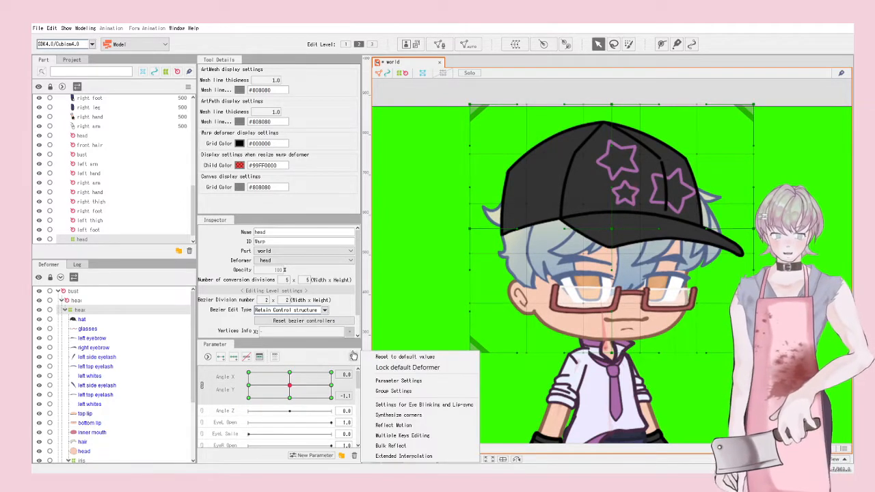
pyautogui.click(379, 417)
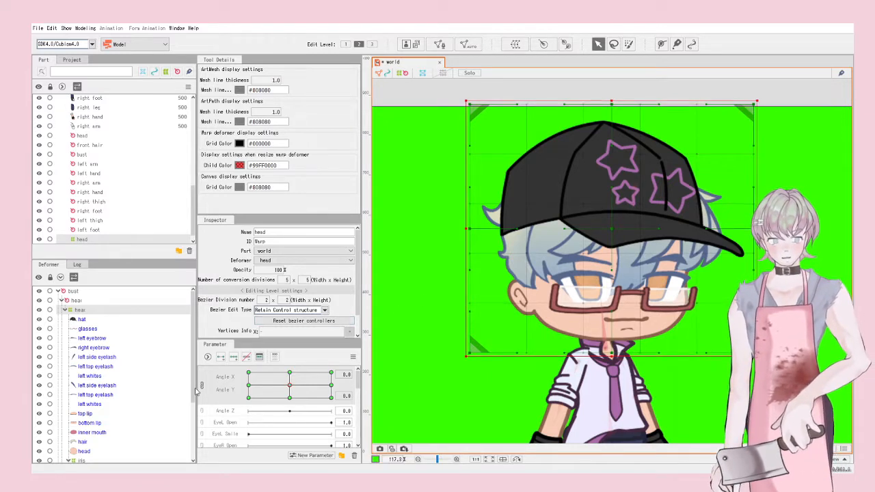
pyautogui.moveTo(289, 385); pyautogui.dragTo(306, 370)
# Step: Deselect the head warp and select the head rotation deformer
pyautogui.scroll(-5, 533, 224)
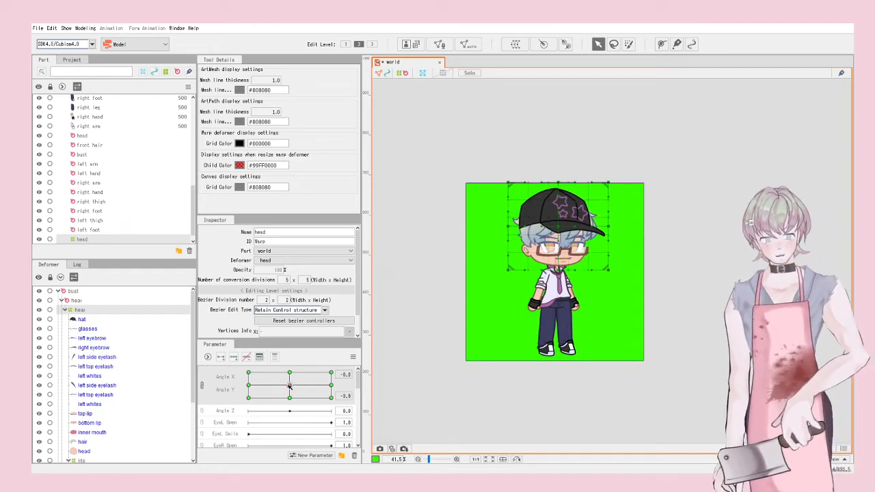
pyautogui.click(477, 281)
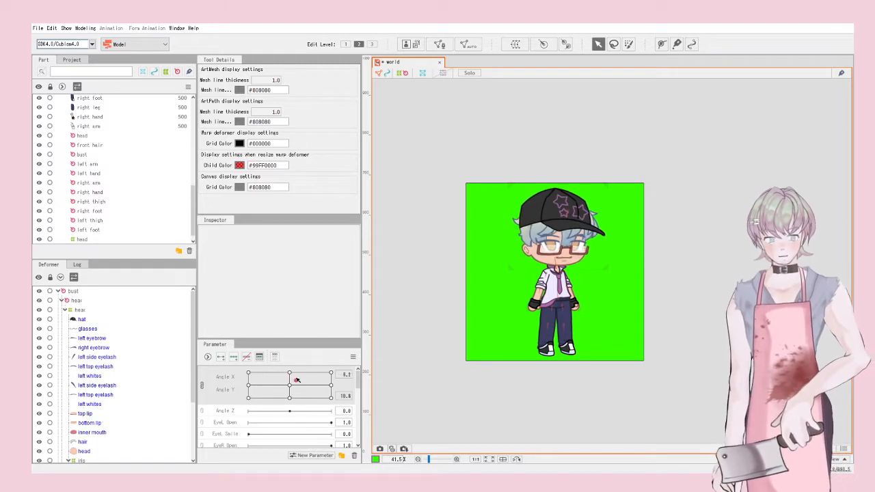
pyautogui.scroll(4, 558, 261)
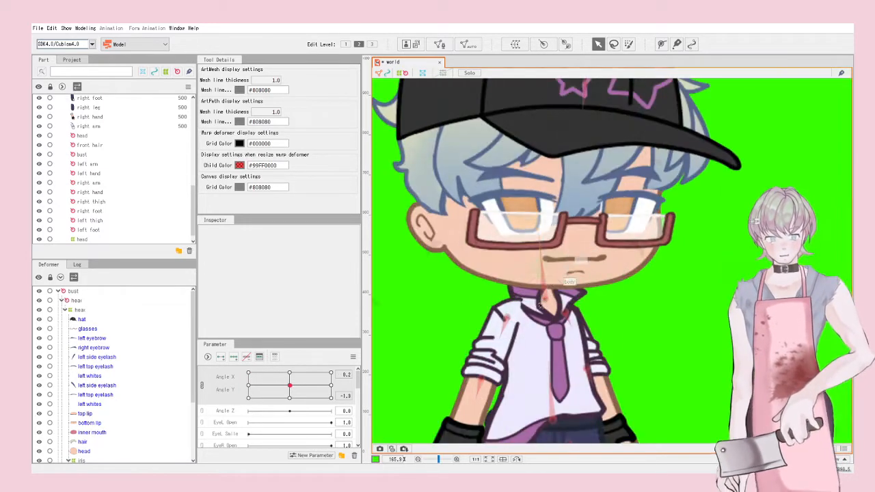
pyautogui.click(545, 298)
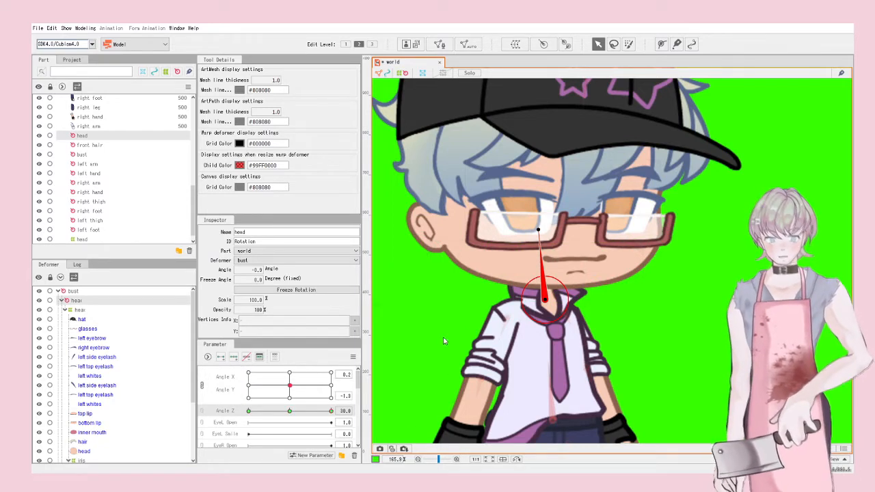
# Step: Rotate the head rotation deformer for the Angle Z 30 and -30 keys, then preview the tilt
pyautogui.moveTo(539, 231); pyautogui.dragTo(562, 233)
pyautogui.moveTo(324, 411); pyautogui.dragTo(220, 409)
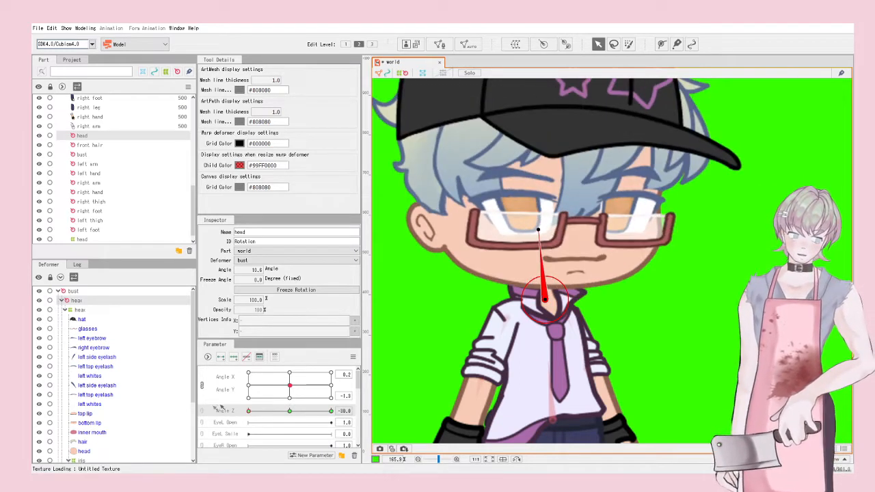
pyautogui.moveTo(537, 230)
pyautogui.mouseDown()
pyautogui.moveTo(497, 244)
pyautogui.moveTo(526, 240)
pyautogui.mouseUp()
pyautogui.scroll(-4, 536, 247)
pyautogui.click(640, 283)
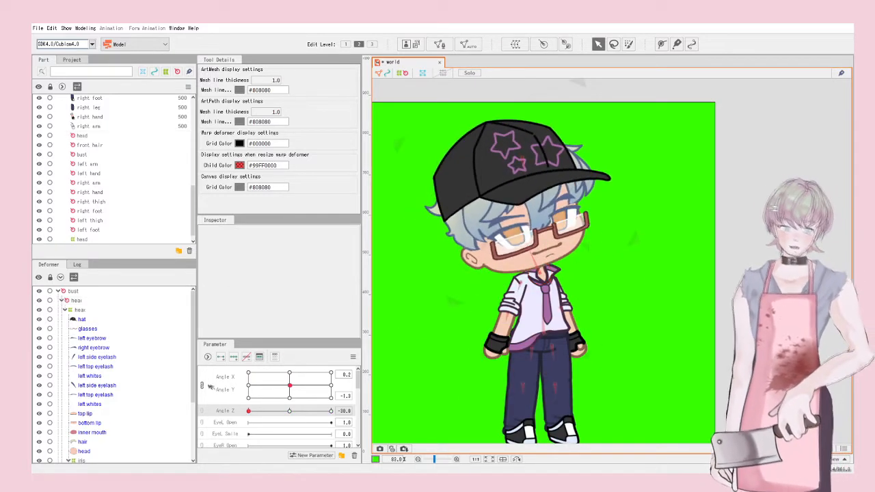
pyautogui.moveTo(250, 409); pyautogui.dragTo(287, 437)
# Step: Select the head warp deformer and split Angle X and Angle Y into separate sliders, with Angle Y centred
pyautogui.moveTo(289, 385); pyautogui.dragTo(232, 340)
pyautogui.scroll(2, 576, 207)
pyautogui.scroll(-1, 535, 333)
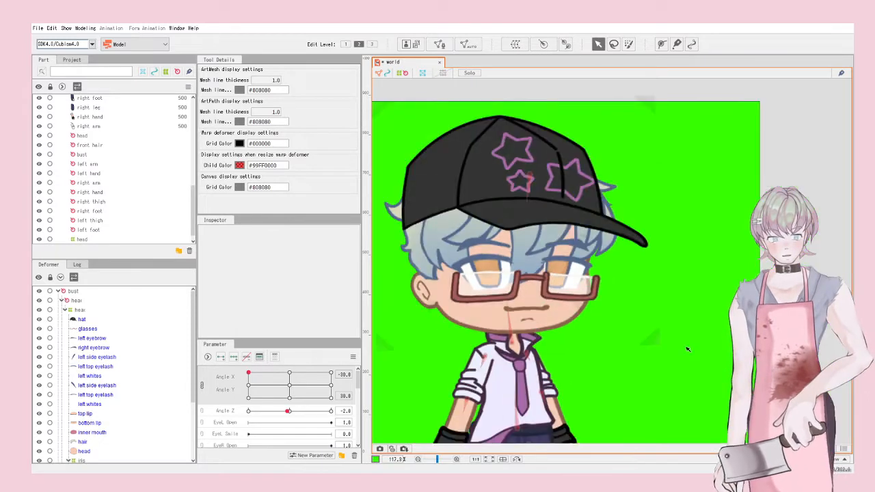
pyautogui.click(656, 335)
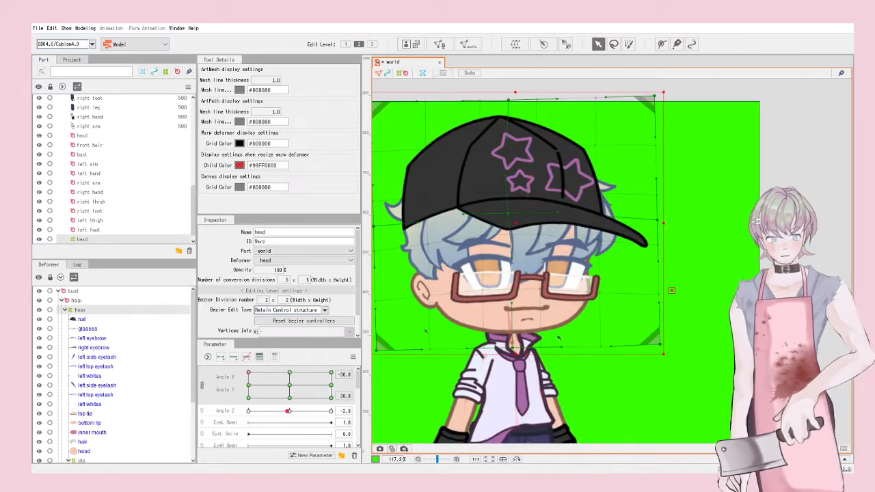
pyautogui.click(202, 386)
pyautogui.scroll(-2, 427, 388)
pyautogui.moveTo(427, 388); pyautogui.dragTo(587, 354)
pyautogui.scroll(3, 586, 355)
pyautogui.moveTo(331, 384); pyautogui.dragTo(290, 383)
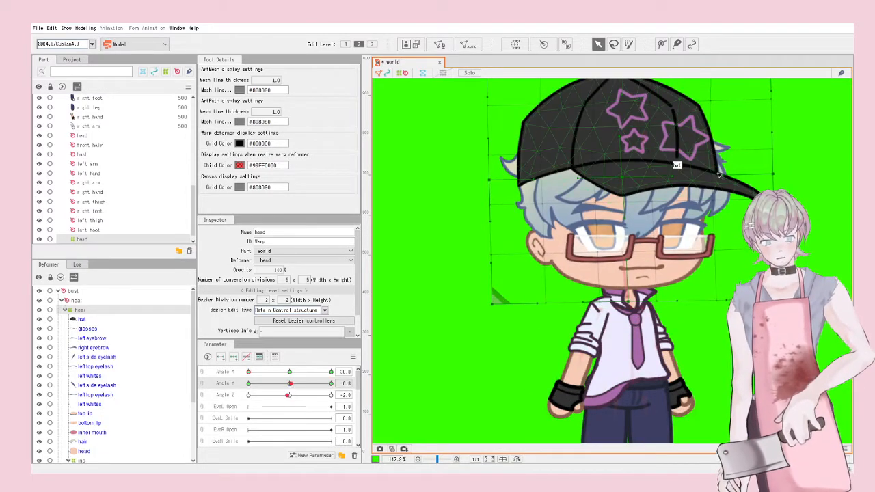
pyautogui.click(777, 176)
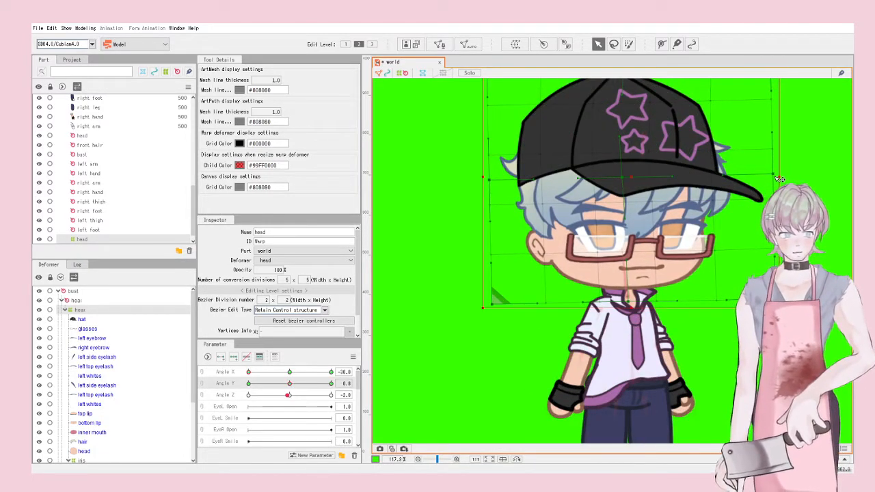
# Step: Lower the head, hat and hair at Angle Y -30 and raise the head's left side at Angle Y 30
pyautogui.moveTo(290, 383)
pyautogui.mouseDown()
pyautogui.moveTo(235, 385)
pyautogui.moveTo(289, 375)
pyautogui.mouseUp()
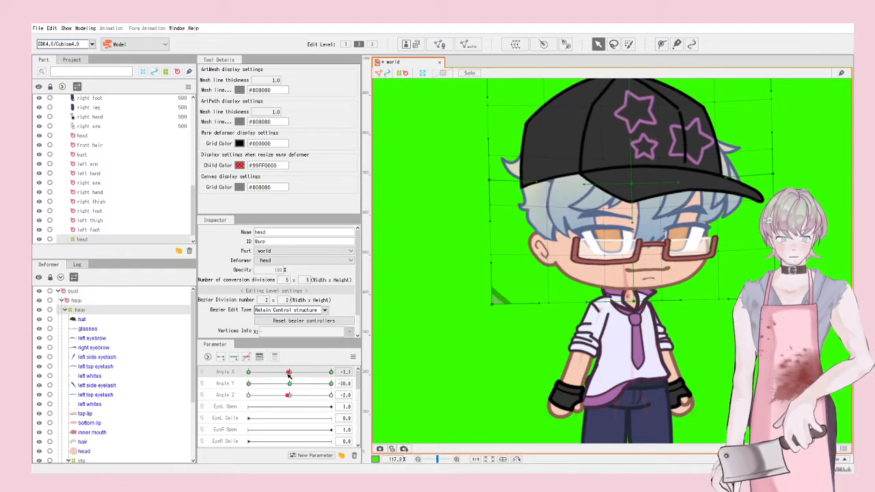
pyautogui.moveTo(772, 175); pyautogui.dragTo(775, 190)
pyautogui.moveTo(499, 184); pyautogui.dragTo(497, 195)
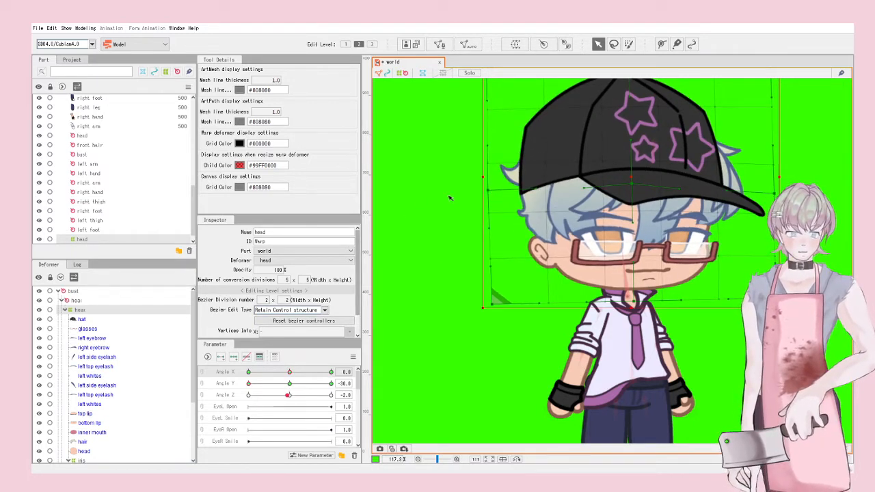
pyautogui.moveTo(290, 372)
pyautogui.mouseDown()
pyautogui.moveTo(272, 373)
pyautogui.moveTo(286, 379)
pyautogui.mouseUp()
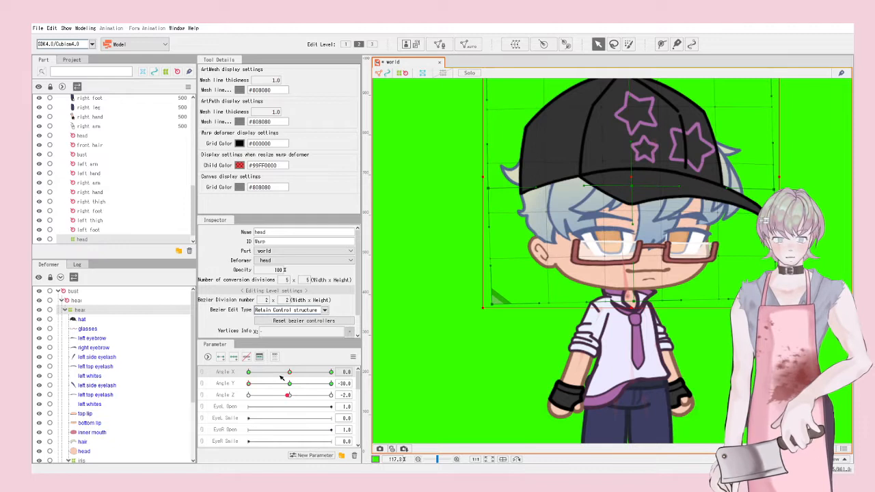
pyautogui.moveTo(277, 384); pyautogui.dragTo(374, 392)
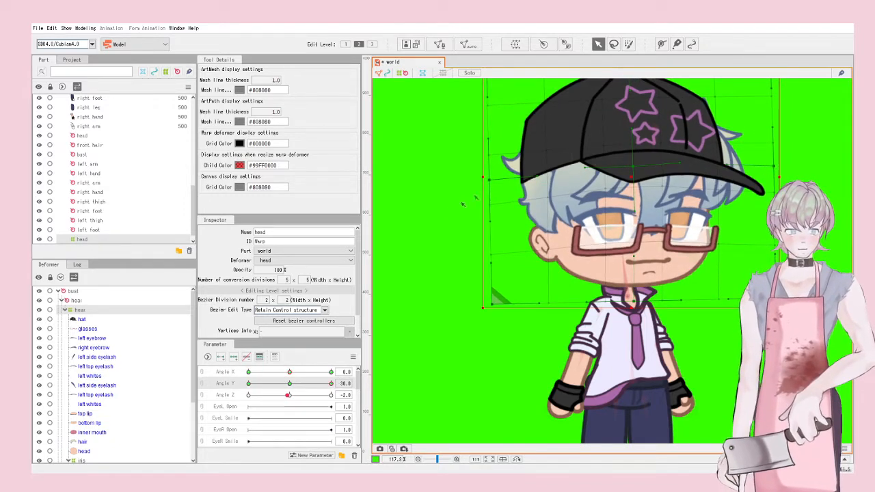
pyautogui.moveTo(488, 180); pyautogui.dragTo(493, 169)
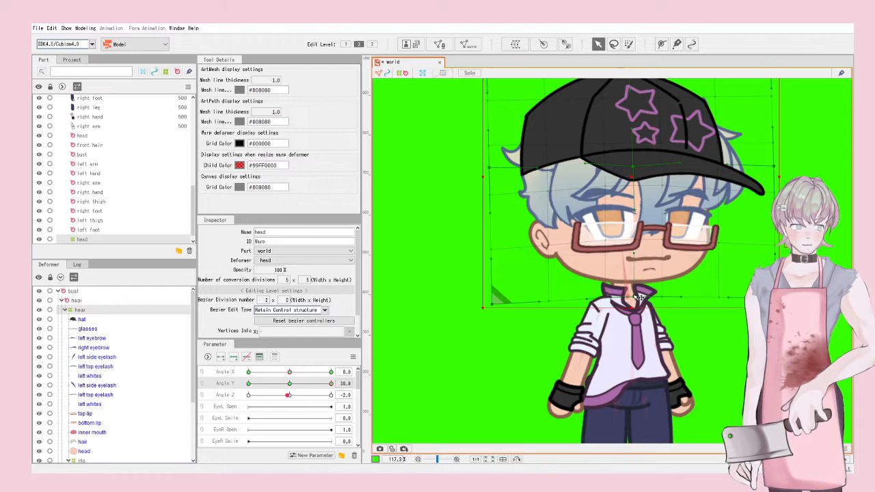
pyautogui.moveTo(332, 383)
pyautogui.mouseDown()
pyautogui.moveTo(173, 382)
pyautogui.moveTo(326, 378)
pyautogui.moveTo(266, 384)
pyautogui.moveTo(301, 384)
pyautogui.moveTo(292, 389)
pyautogui.moveTo(259, 385)
pyautogui.moveTo(292, 387)
pyautogui.moveTo(342, 373)
pyautogui.moveTo(321, 374)
pyautogui.mouseUp()
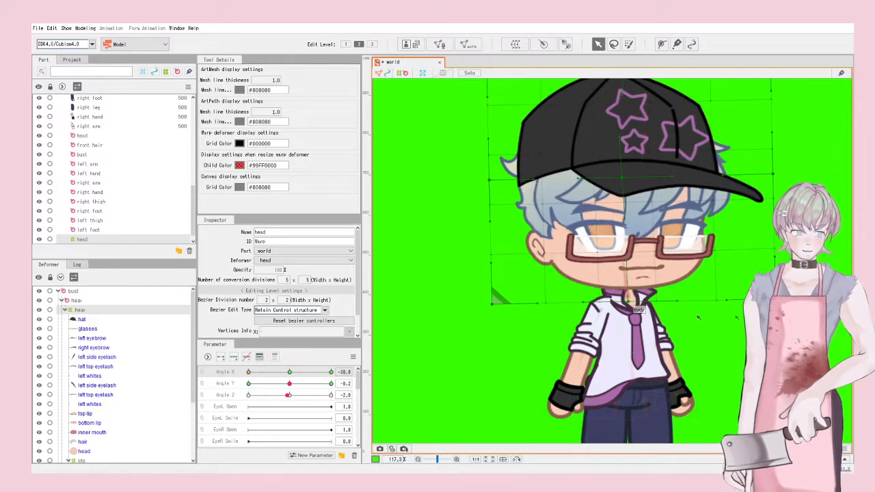
# Step: Narrow and shift the head and face edges for the Angle X ±30 turn, previewing the result
pyautogui.moveTo(775, 299); pyautogui.dragTo(768, 299)
pyautogui.moveTo(776, 176); pyautogui.dragTo(766, 175)
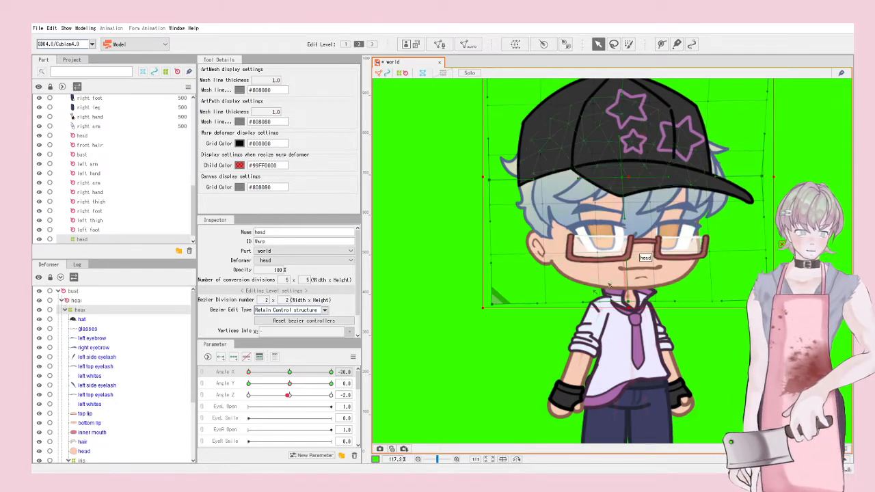
pyautogui.moveTo(250, 374); pyautogui.dragTo(196, 380)
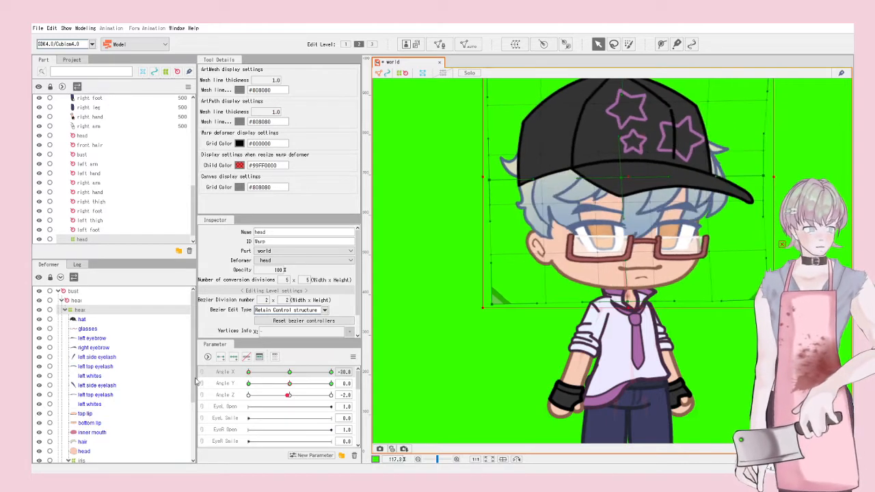
pyautogui.moveTo(496, 186); pyautogui.dragTo(499, 183)
pyautogui.moveTo(495, 305); pyautogui.dragTo(498, 304)
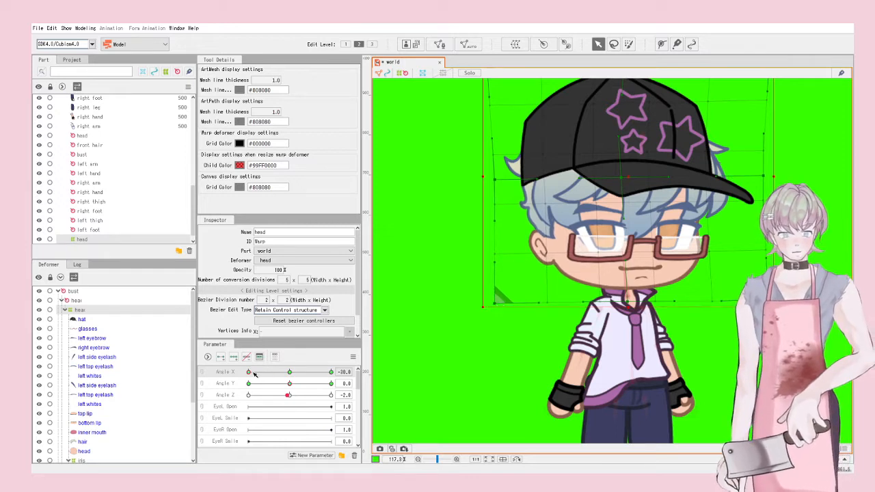
pyautogui.moveTo(249, 372); pyautogui.dragTo(287, 387)
# Step: Relink Angle X/Y into one pad, synthesize the corner keyforms, and test the diagonal head turn
pyautogui.click(200, 377)
pyautogui.click(353, 356)
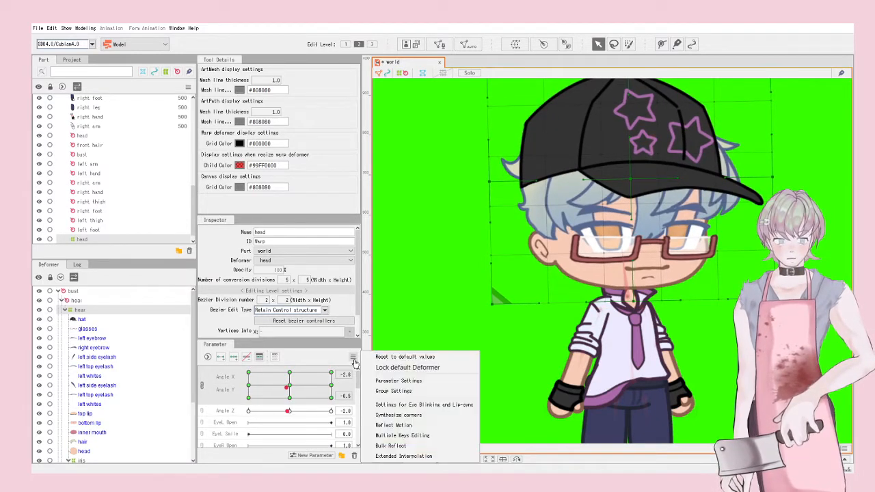
pyautogui.click(395, 417)
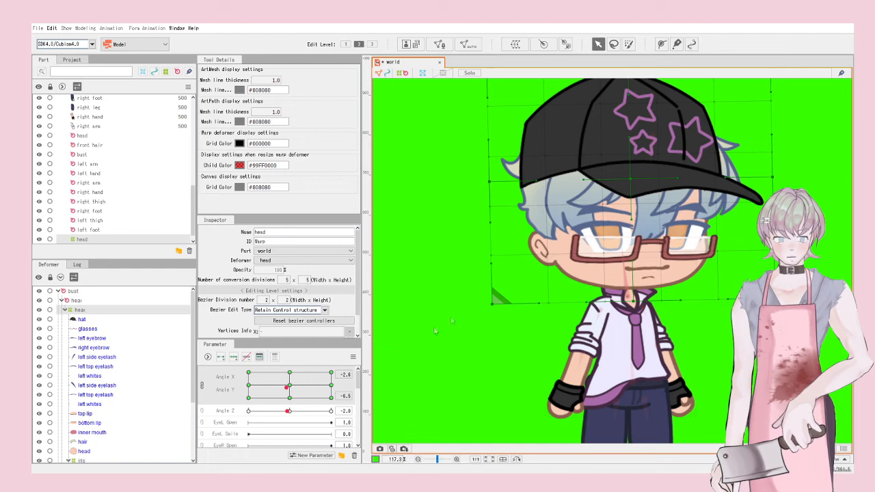
pyautogui.moveTo(251, 391); pyautogui.dragTo(295, 416)
# Step: Deselect the head warp deformer and select the body mesh
pyautogui.scroll(-4, 549, 301)
pyautogui.click(517, 335)
pyautogui.scroll(4, 647, 315)
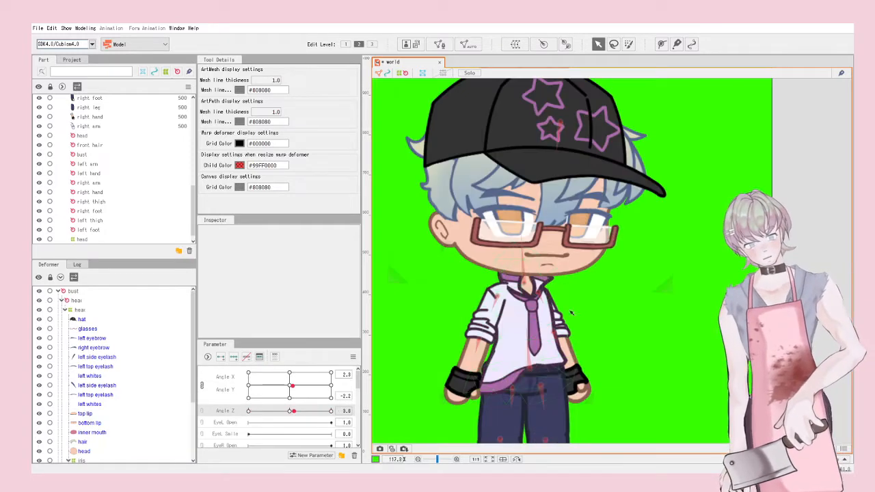
pyautogui.click(511, 320)
# Step: Add three keys to the Body Y parameter
pyautogui.scroll(-2, 661, 332)
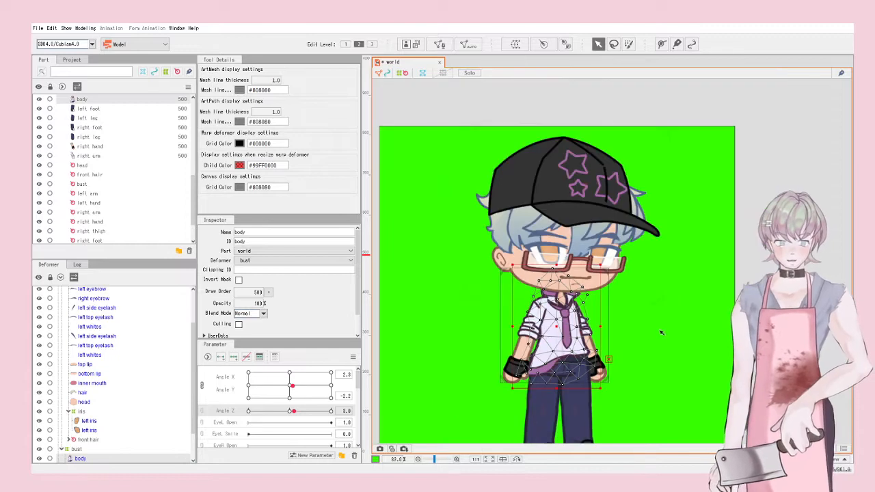
pyautogui.scroll(-2, 146, 400)
pyautogui.scroll(-5, 243, 429)
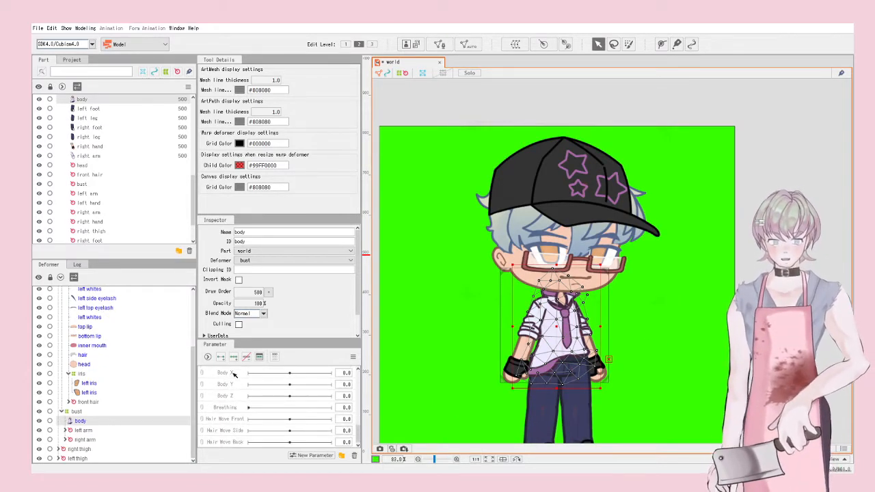
pyautogui.click(233, 374)
pyautogui.click(225, 386)
pyautogui.click(234, 360)
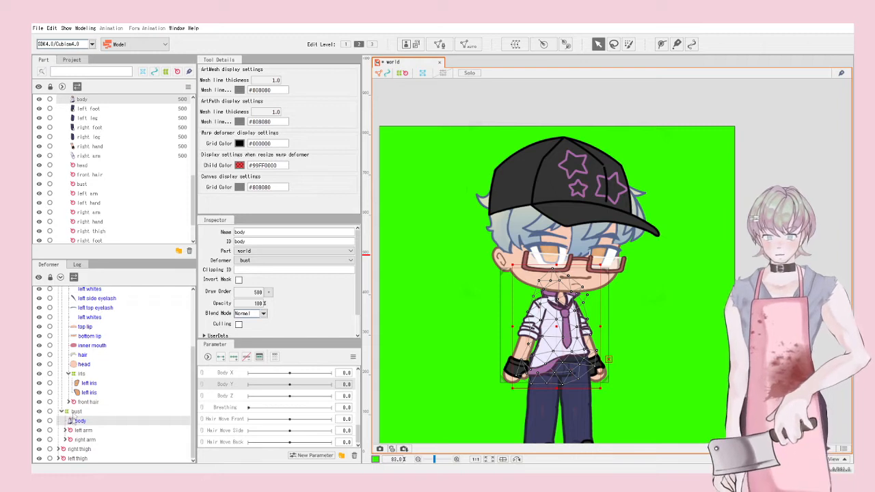
# Step: Select the bust warp deformer and add three keys to Body X
pyautogui.click(76, 410)
pyautogui.click(248, 370)
pyautogui.click(233, 356)
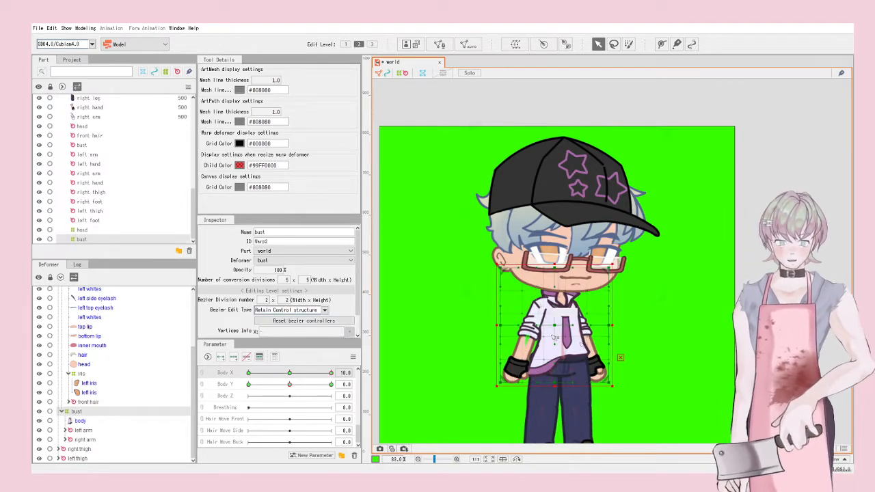
pyautogui.scroll(4, 553, 337)
# Step: Shift the torso right at Body X 10 and left at Body X -10
pyautogui.moveTo(545, 299); pyautogui.dragTo(580, 303)
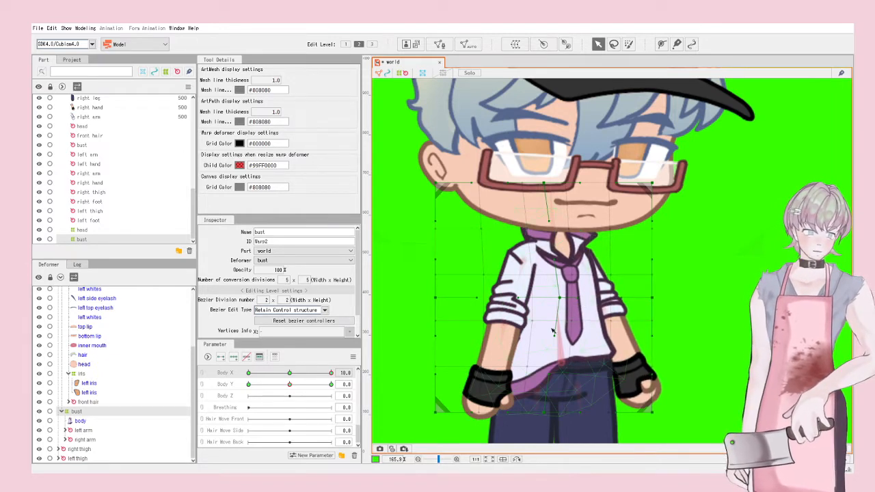
pyautogui.moveTo(555, 337); pyautogui.dragTo(555, 339)
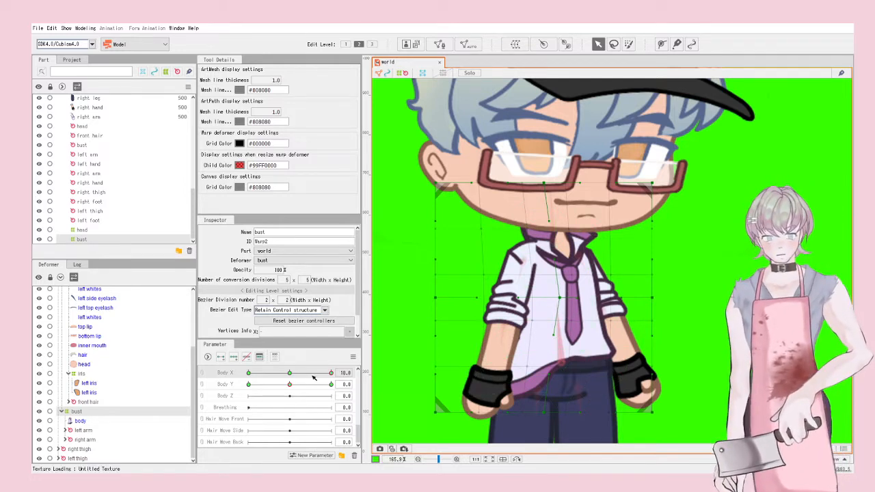
pyautogui.moveTo(331, 372); pyautogui.dragTo(235, 369)
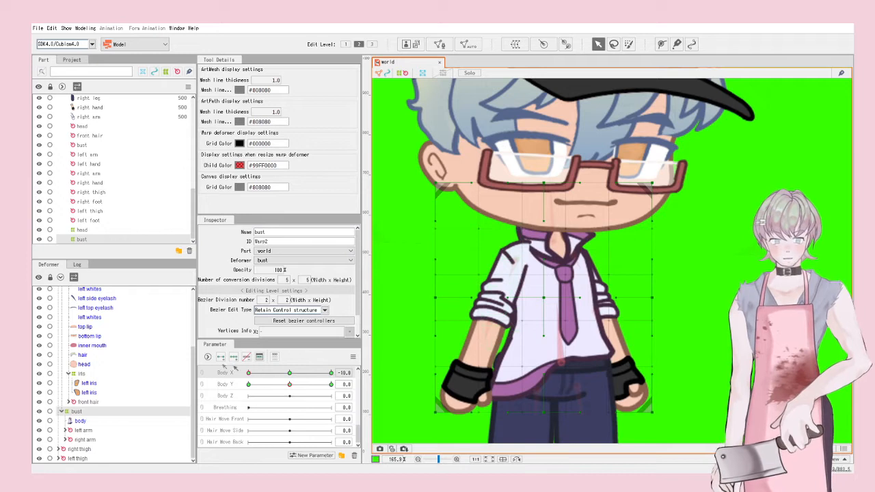
pyautogui.moveTo(538, 301); pyautogui.dragTo(527, 304)
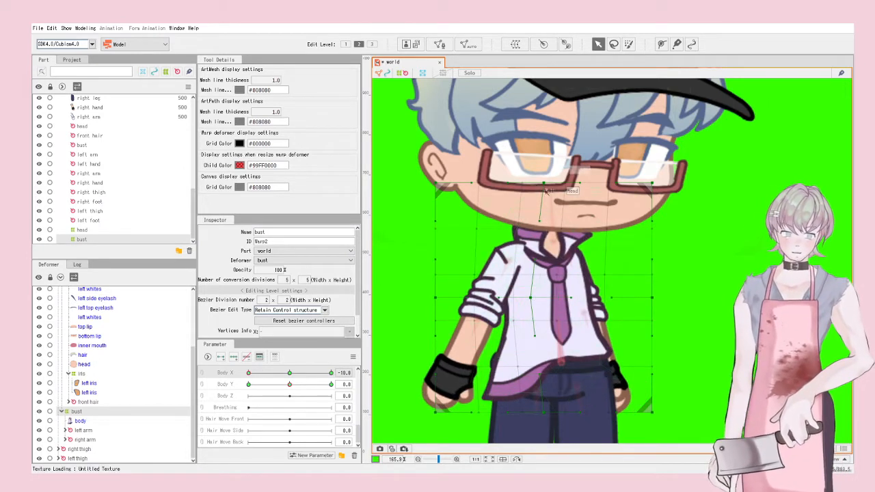
pyautogui.moveTo(531, 299); pyautogui.dragTo(528, 299)
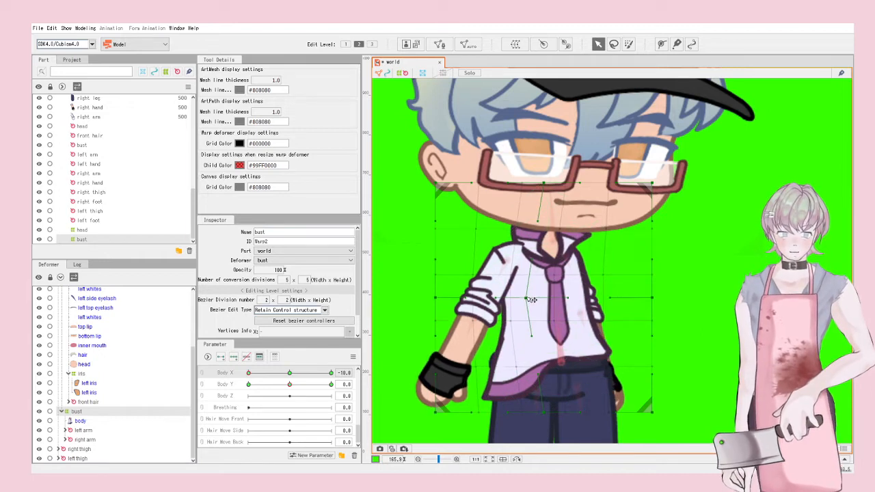
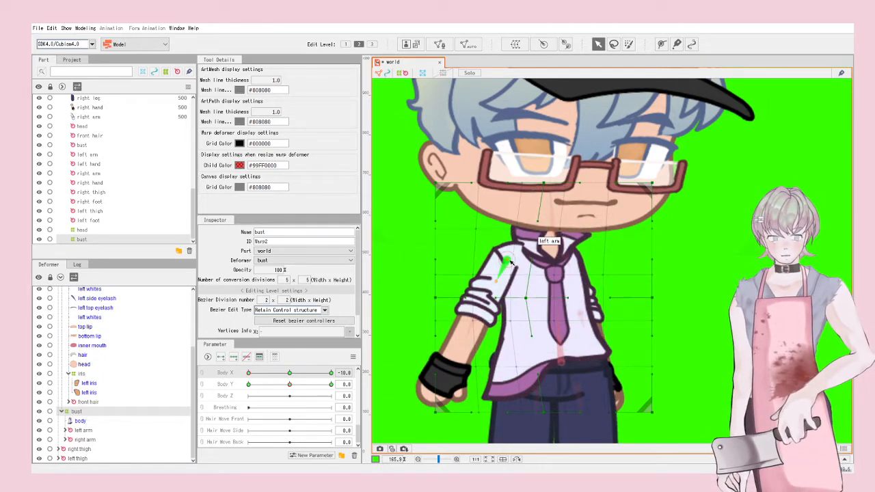
# Step: Rotate the left arm to hang straight down at both Body X extremes, then test the sway
pyautogui.click(506, 263)
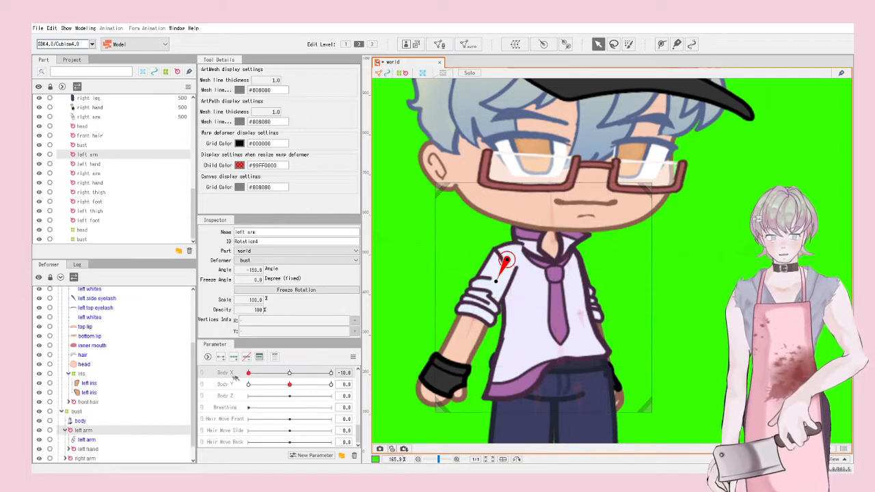
pyautogui.moveTo(497, 281); pyautogui.dragTo(503, 284)
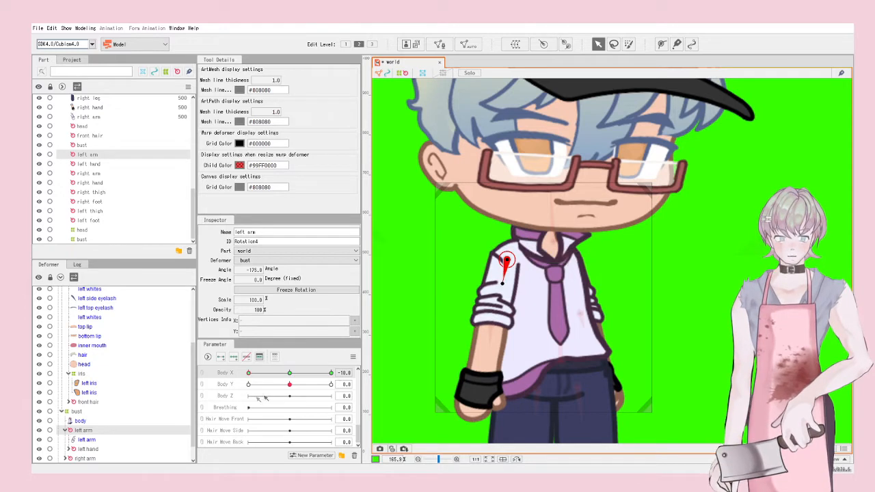
pyautogui.moveTo(274, 373); pyautogui.dragTo(364, 367)
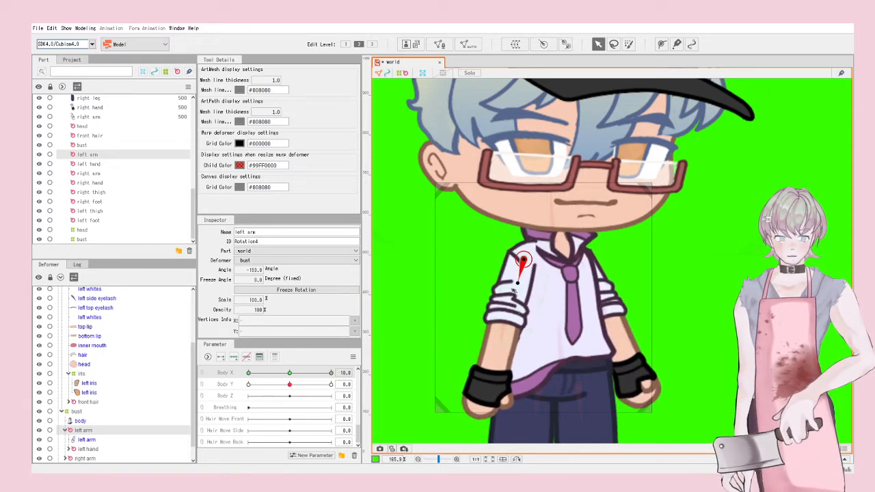
pyautogui.moveTo(515, 282); pyautogui.dragTo(522, 283)
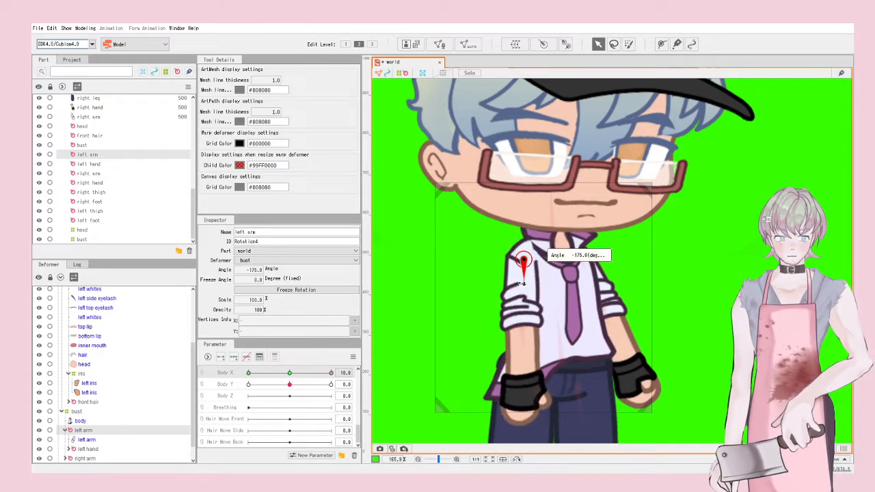
pyautogui.moveTo(330, 373); pyautogui.dragTo(277, 359)
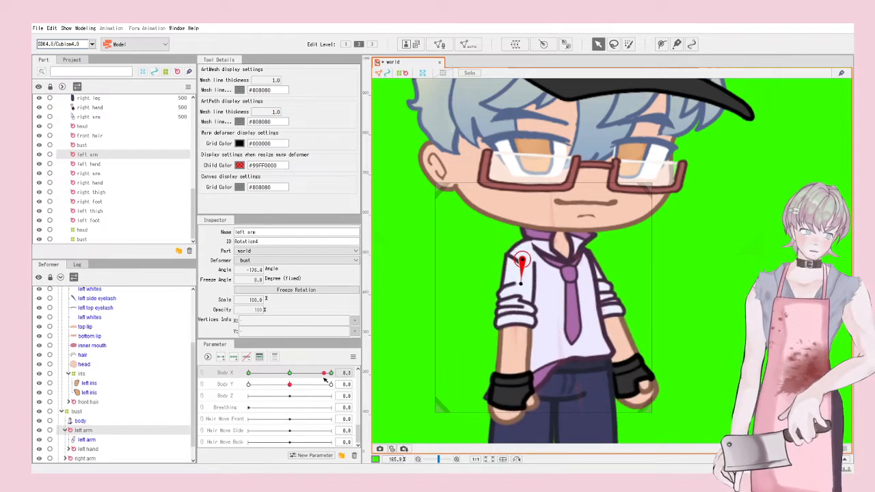
pyautogui.moveTo(272, 389); pyautogui.dragTo(294, 377)
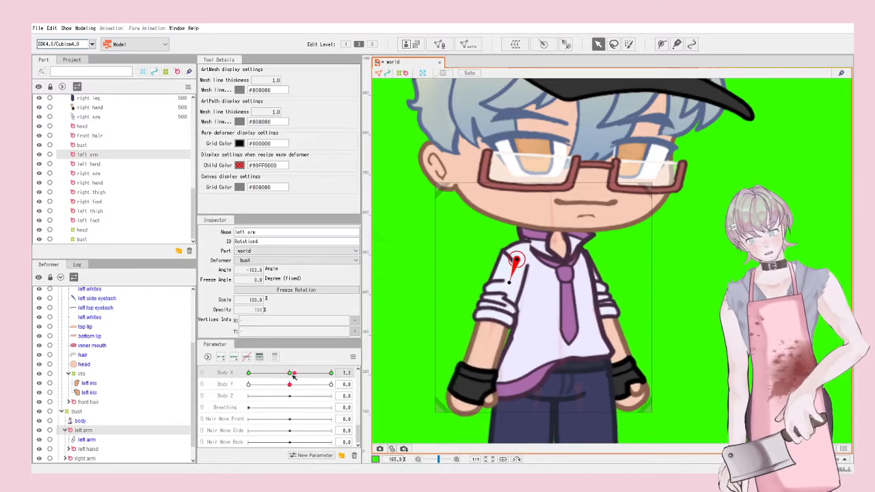
# Step: Adjust the left arm pivot at the Body X centre and minimum keys, checking the sway
pyautogui.click(505, 283)
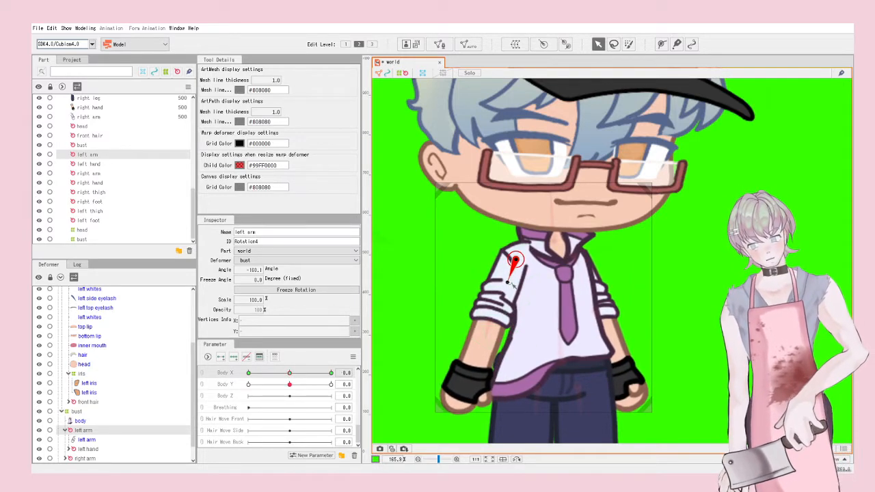
pyautogui.moveTo(518, 261); pyautogui.dragTo(510, 264)
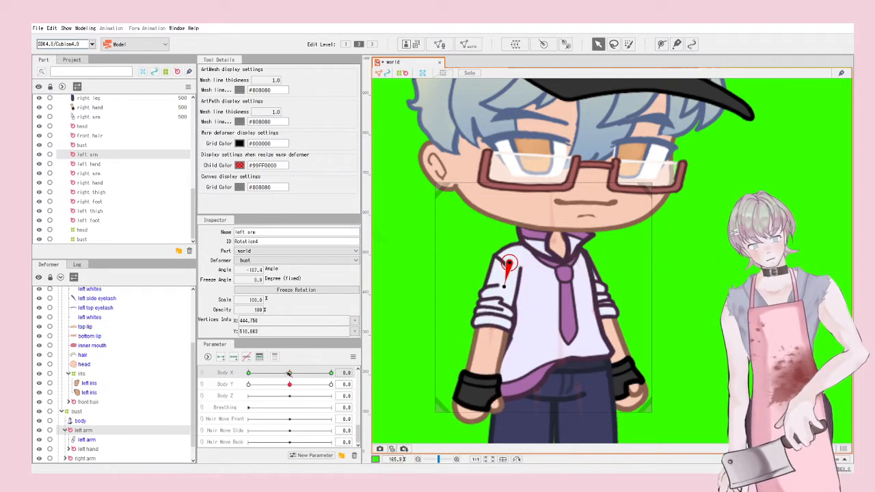
pyautogui.moveTo(289, 373); pyautogui.dragTo(249, 373)
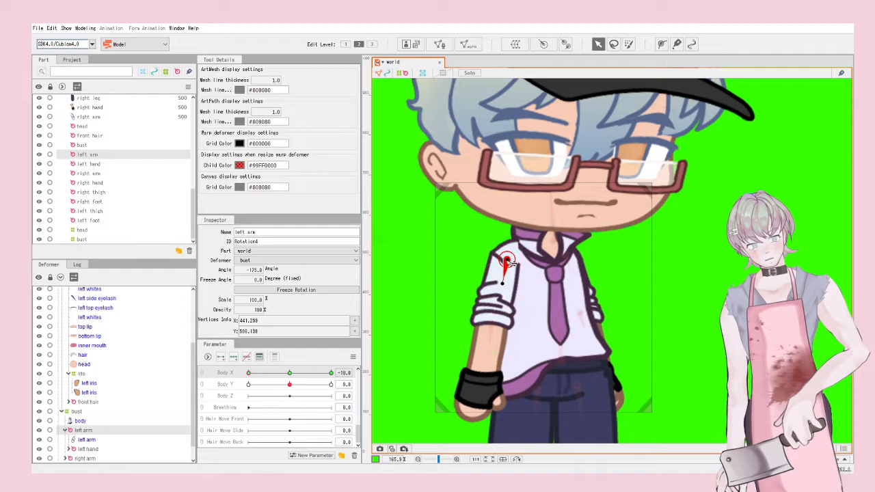
pyautogui.moveTo(502, 267); pyautogui.dragTo(510, 268)
pyautogui.moveTo(251, 374); pyautogui.dragTo(369, 377)
pyautogui.moveTo(528, 264); pyautogui.dragTo(521, 269)
pyautogui.moveTo(333, 378)
pyautogui.mouseDown()
pyautogui.moveTo(249, 372)
pyautogui.moveTo(355, 370)
pyautogui.moveTo(259, 372)
pyautogui.moveTo(331, 384)
pyautogui.mouseUp()
# Step: Bend the bust warp grid upward to shape the torso at the Body Y keys
pyautogui.click(75, 411)
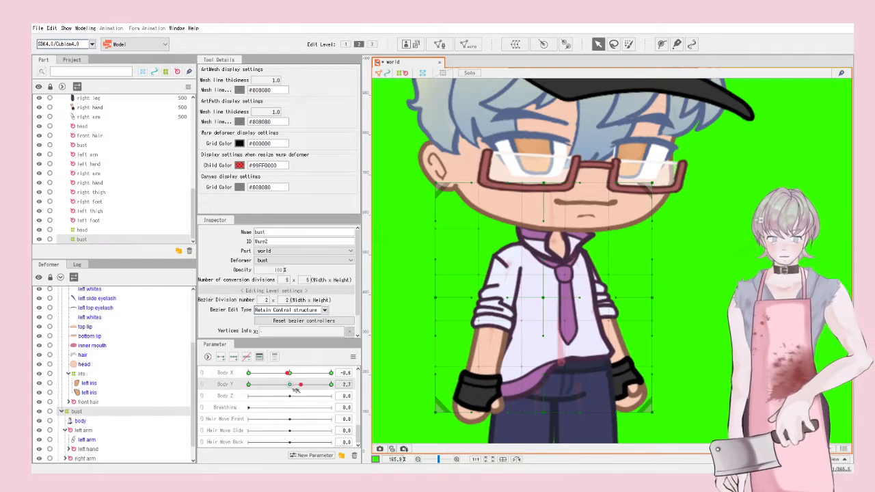
pyautogui.click(548, 298)
pyautogui.hotkey('ctrl', 'z')
pyautogui.moveTo(543, 297); pyautogui.dragTo(547, 290)
pyautogui.moveTo(327, 386); pyautogui.dragTo(229, 395)
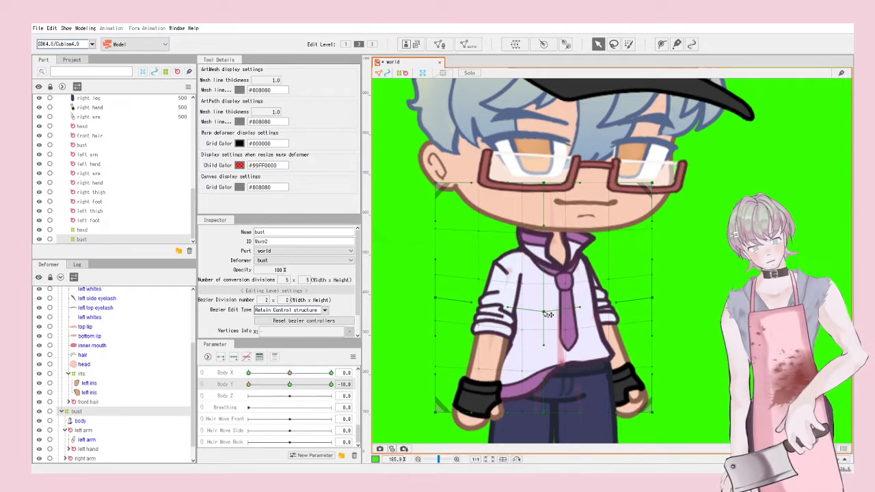
# Step: Link Body X and Body Y into a 2D grid, synthesize corners, and test the pose
pyautogui.scroll(-3, 550, 309)
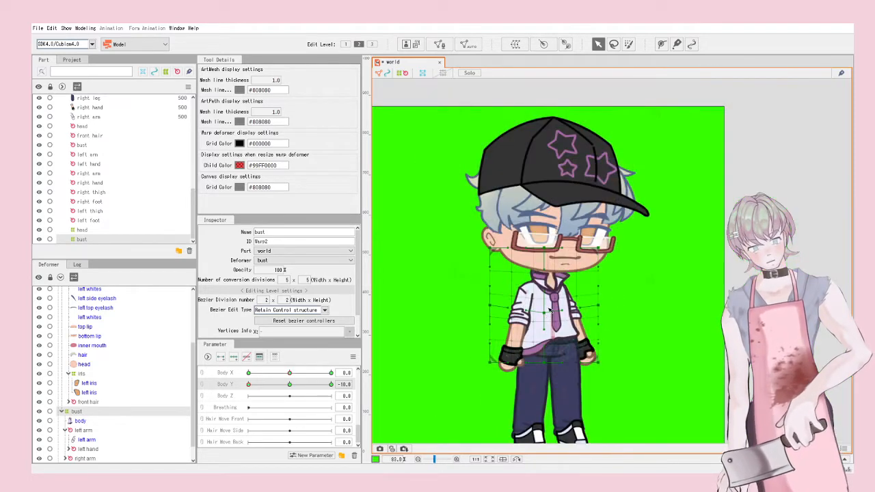
pyautogui.click(204, 378)
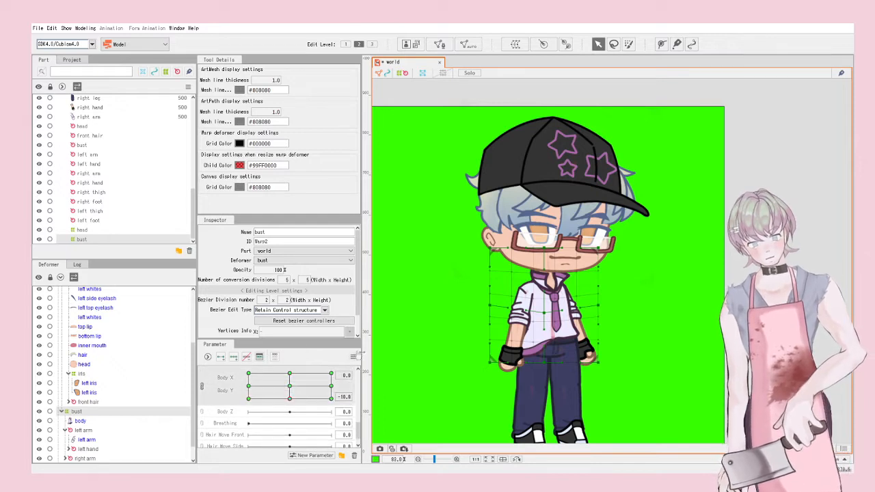
pyautogui.click(355, 355)
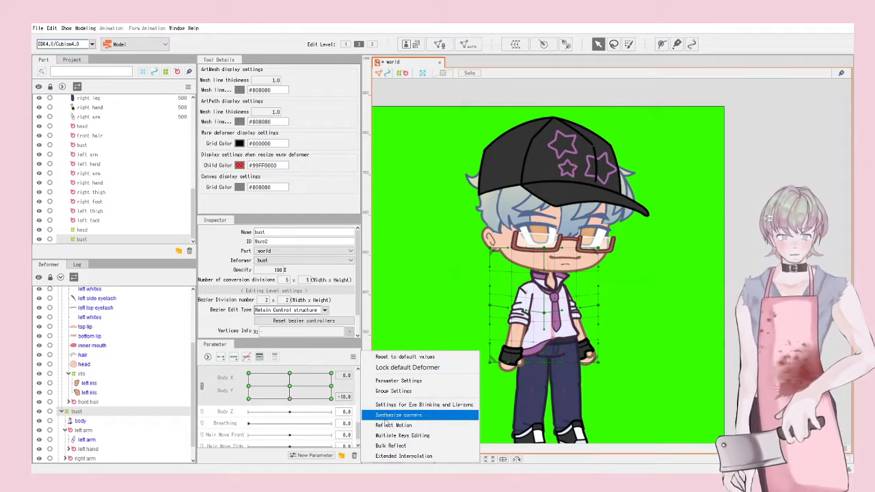
pyautogui.click(382, 418)
pyautogui.click(289, 386)
pyautogui.moveTo(270, 387); pyautogui.dragTo(289, 387)
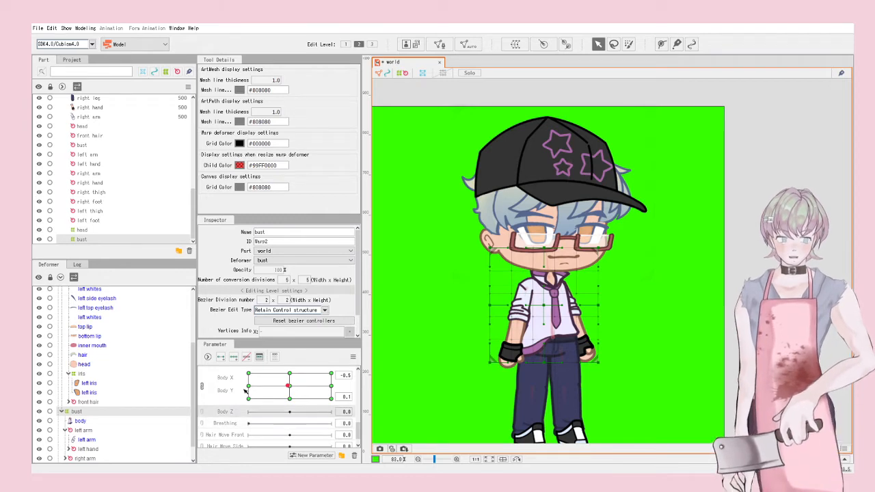
# Step: Look through the model's parts, selecting the hat mesh and the left eye's iris warp deformer
pyautogui.scroll(4, 600, 193)
pyautogui.click(491, 185)
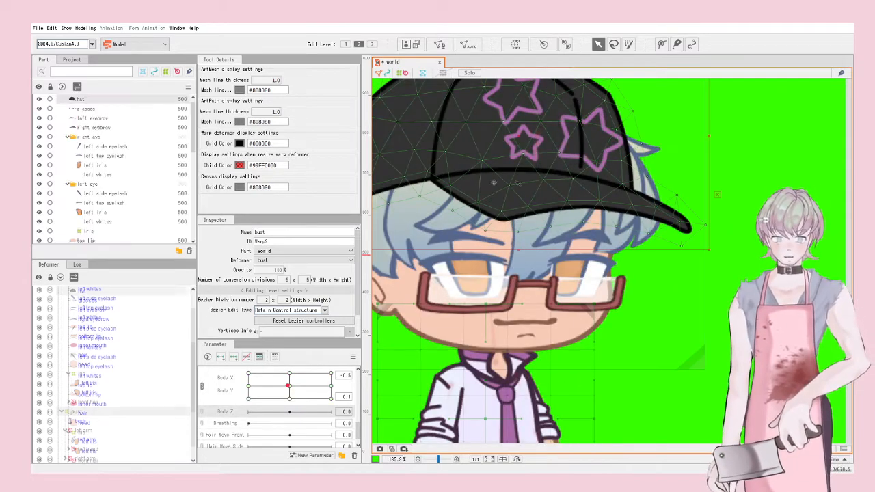
pyautogui.scroll(-2, 615, 195)
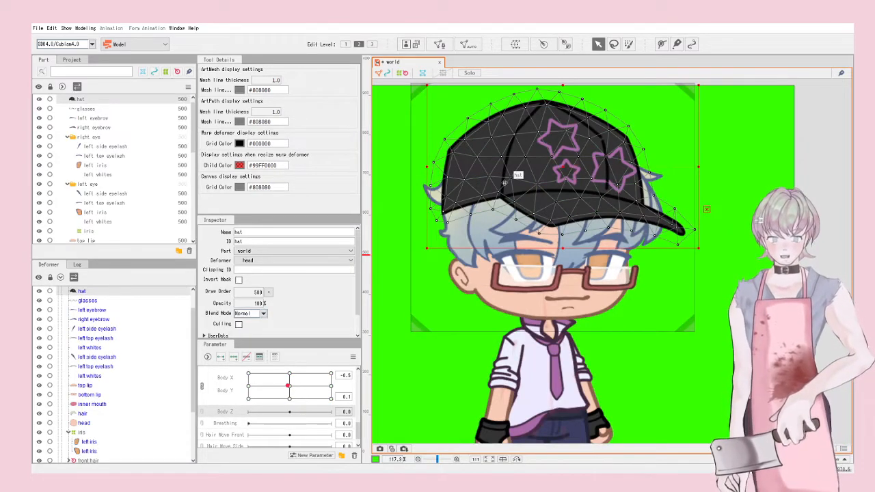
pyautogui.click(733, 281)
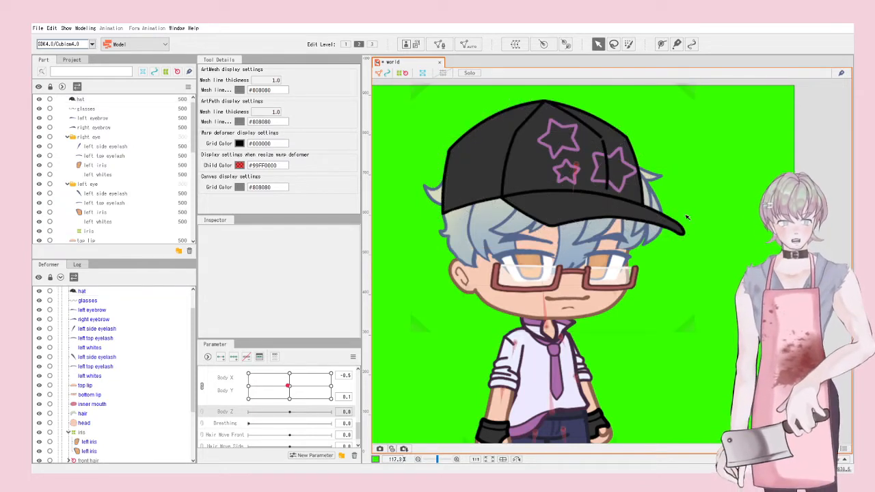
pyautogui.scroll(-2, 611, 211)
pyautogui.scroll(1, 525, 276)
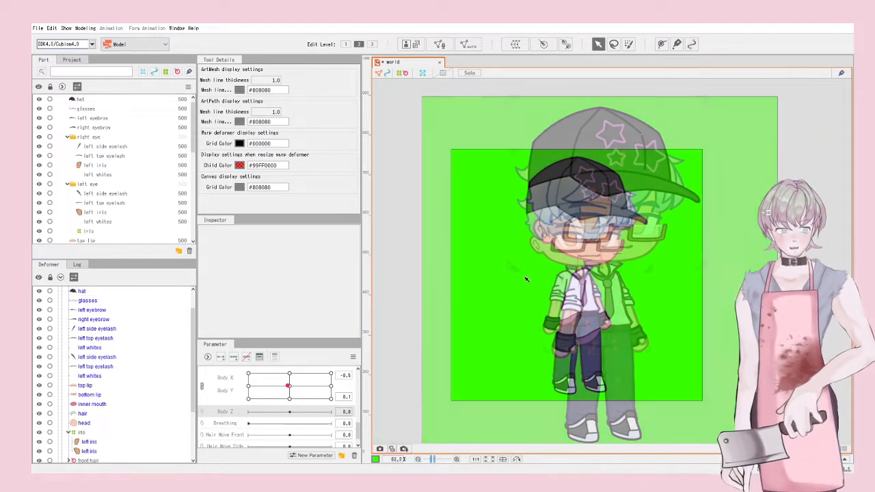
pyautogui.click(82, 432)
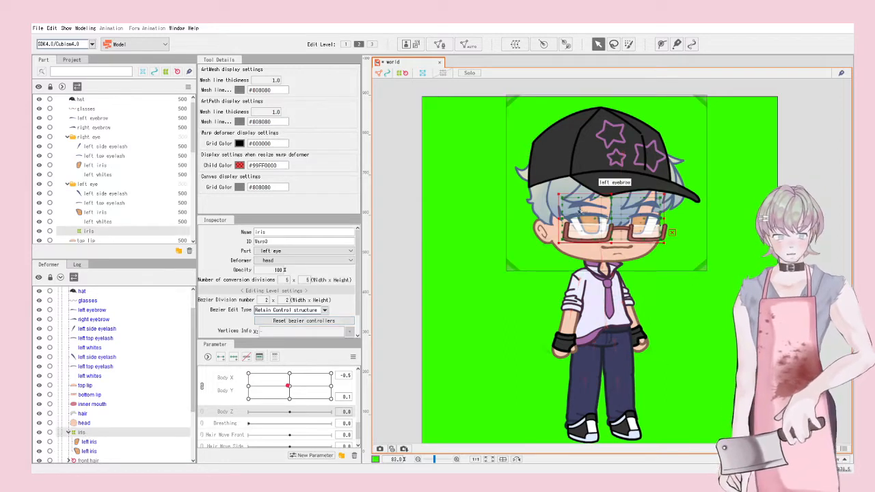
pyautogui.scroll(2, 580, 212)
pyautogui.scroll(-1, 645, 209)
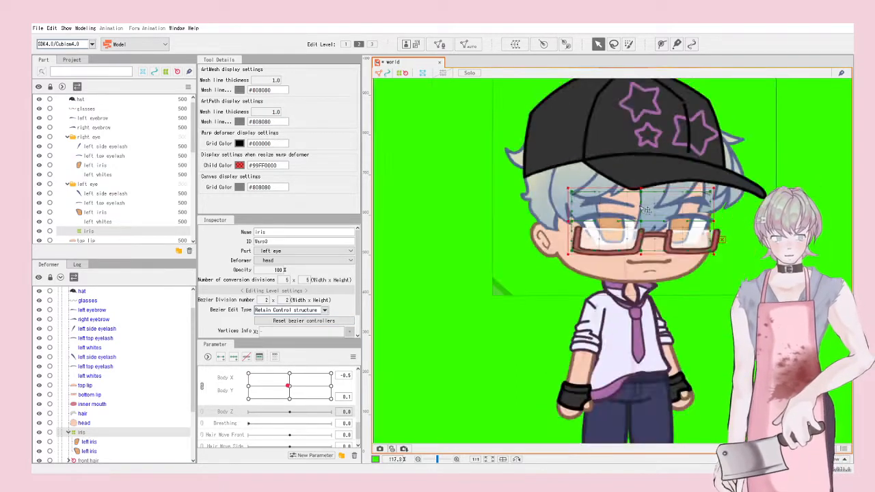
pyautogui.scroll(2, 640, 225)
pyautogui.moveTo(628, 207)
pyautogui.mouseDown()
pyautogui.moveTo(653, 208)
pyautogui.moveTo(589, 240)
pyautogui.moveTo(631, 200)
pyautogui.mouseUp()
pyautogui.scroll(-2, 632, 200)
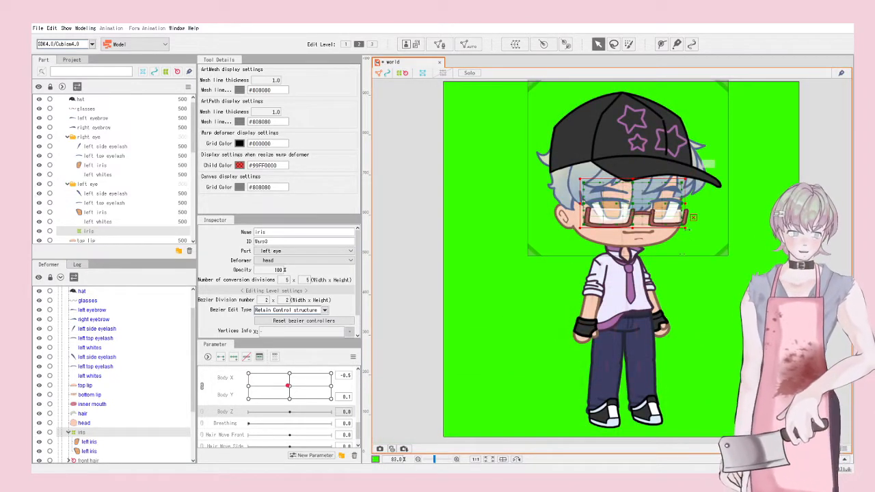
# Step: Find and select the bust rotation deformer after checking the body mesh and head warp
pyautogui.click(628, 303)
pyautogui.scroll(2, 646, 313)
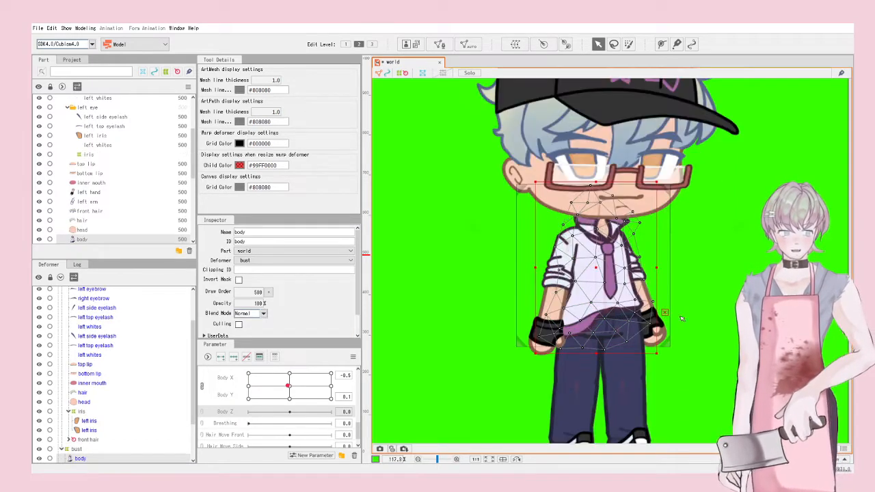
pyautogui.scroll(-2, 648, 227)
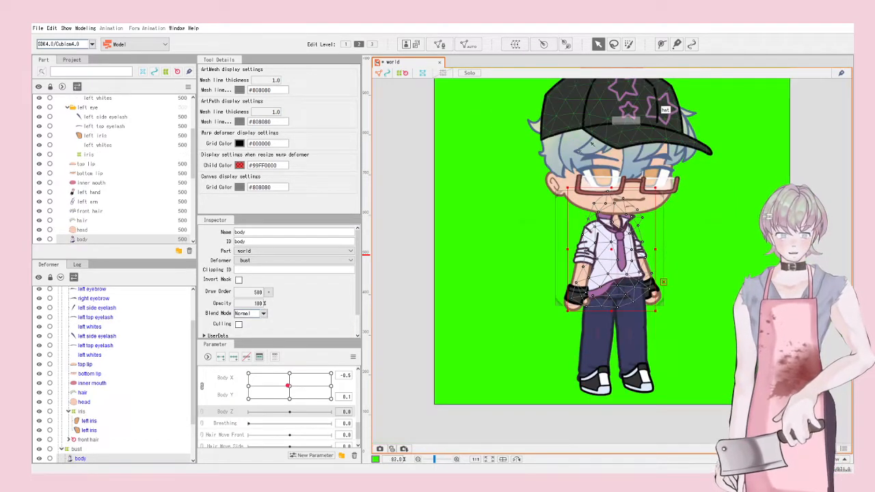
pyautogui.scroll(2, 109, 402)
pyautogui.click(78, 309)
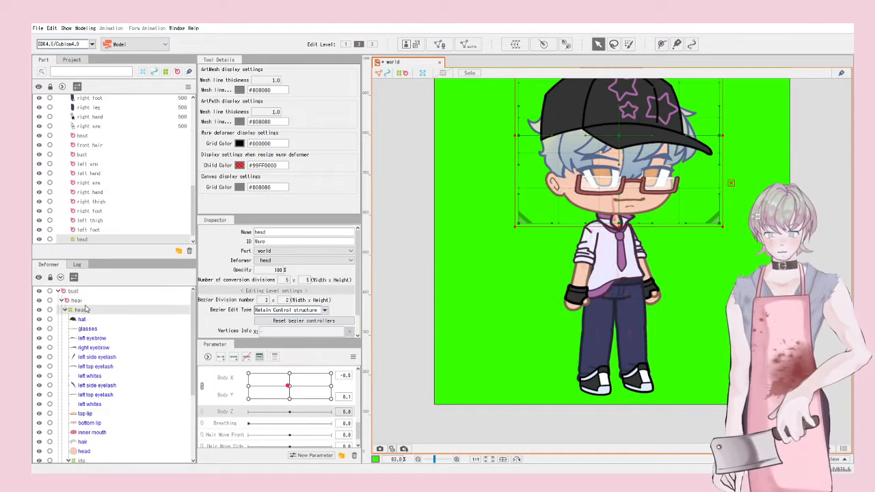
pyautogui.scroll(-2, 596, 283)
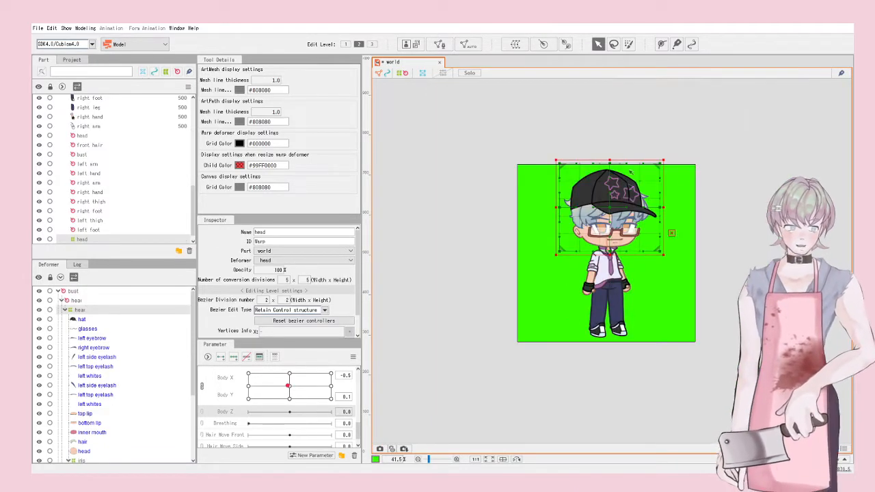
pyautogui.scroll(2, 631, 222)
pyautogui.click(584, 337)
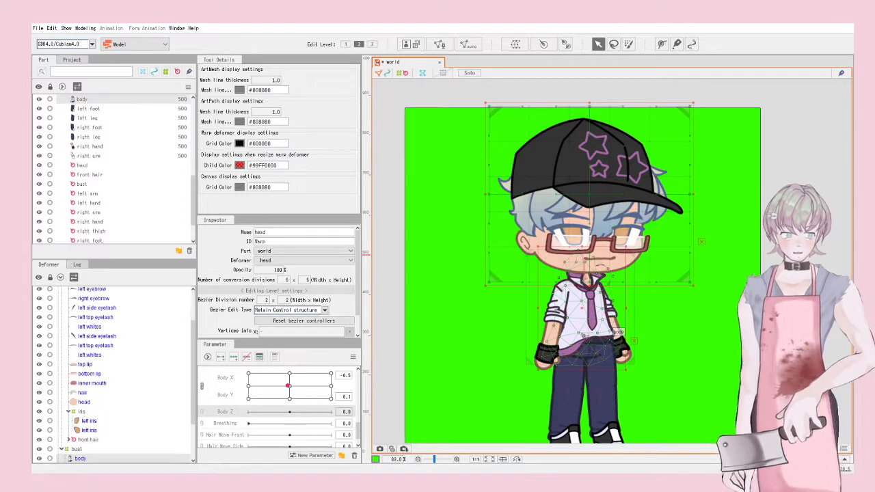
pyautogui.click(690, 351)
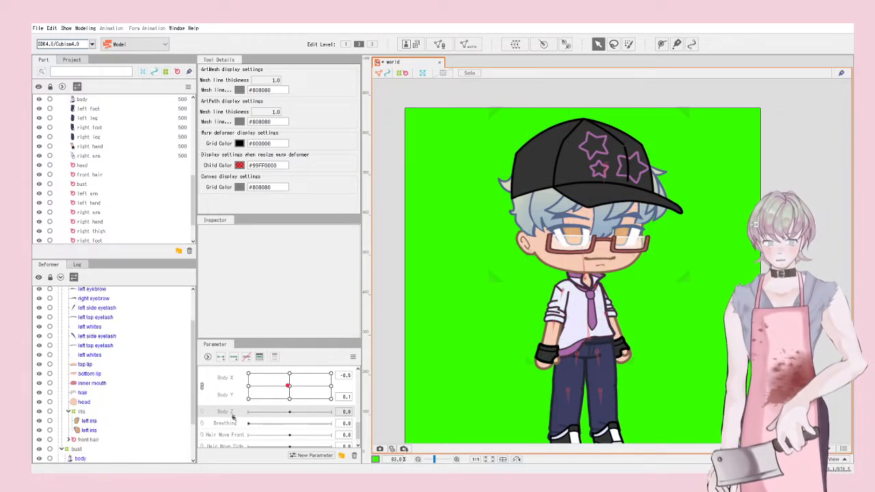
pyautogui.scroll(2, 540, 345)
pyautogui.click(518, 336)
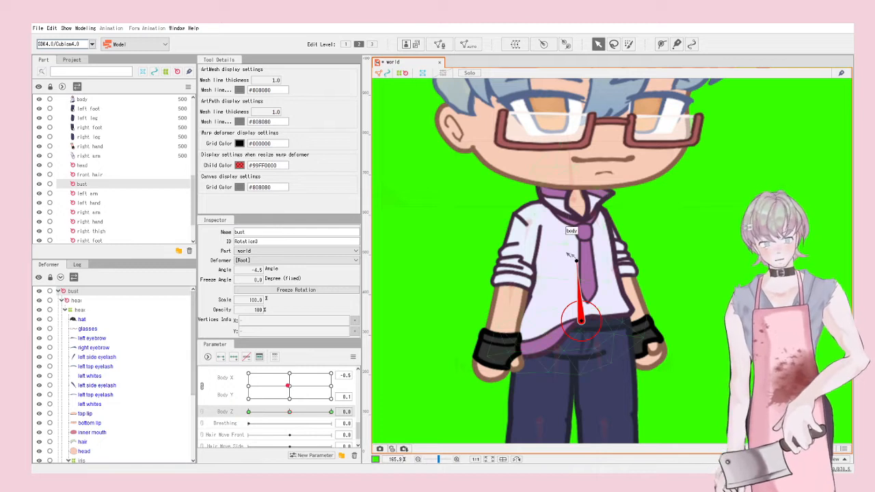
# Step: Tilt the upper body to about -23.5° at Body Z -10, refining its pivot
pyautogui.moveTo(578, 261); pyautogui.dragTo(561, 264)
pyautogui.moveTo(582, 322); pyautogui.dragTo(579, 320)
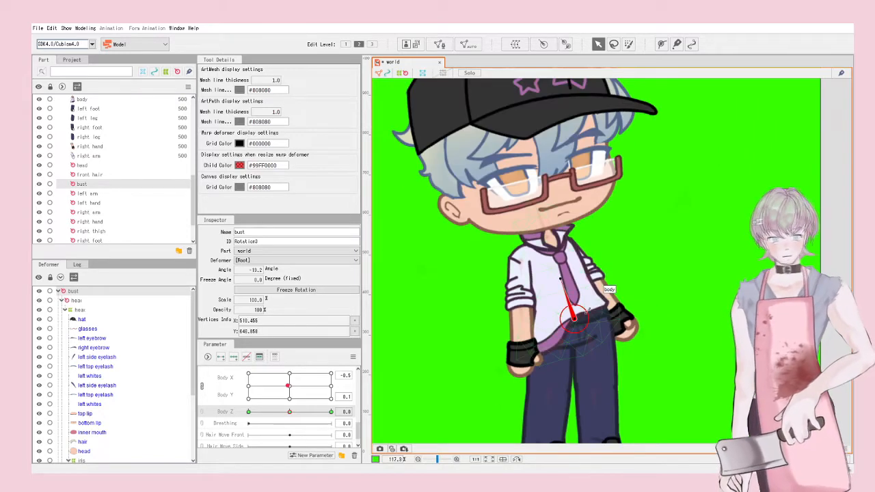
pyautogui.hotkey('ctrl', 'z')
pyautogui.hotkey('ctrl', 'z')
pyautogui.hotkey('ctrl', 'z')
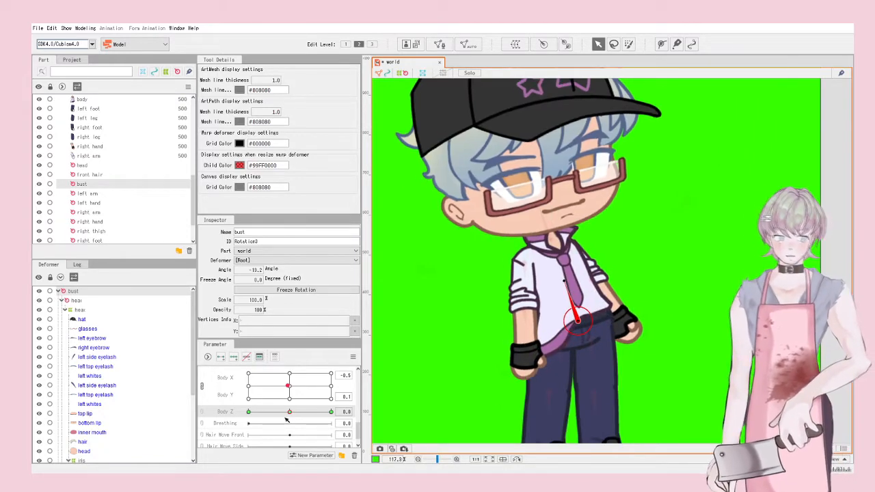
pyautogui.hotkey('ctrl', 'z')
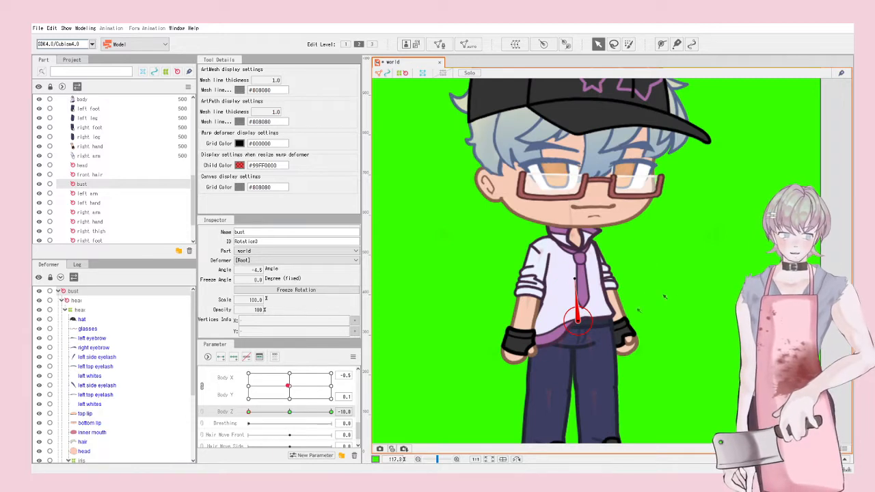
pyautogui.moveTo(578, 321); pyautogui.dragTo(574, 320)
pyautogui.scroll(-4, 574, 318)
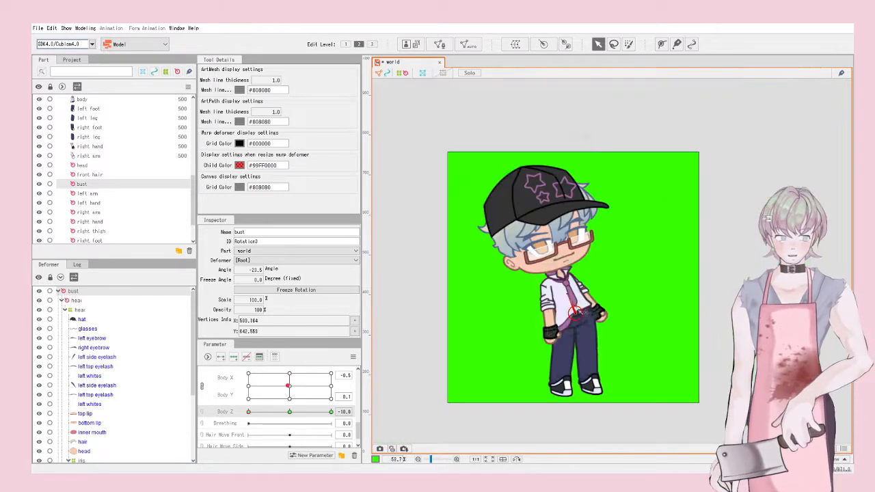
pyautogui.scroll(4, 573, 310)
# Step: At Body Z 10, tilt the upper body to 25 degrees and shift it slightly right
pyautogui.moveTo(248, 412); pyautogui.dragTo(331, 412)
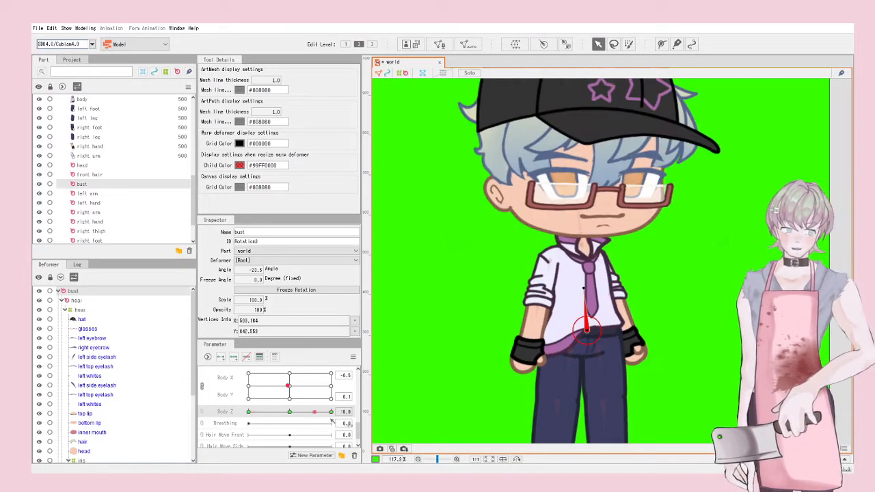
pyautogui.moveTo(579, 287); pyautogui.dragTo(625, 306)
pyautogui.moveTo(594, 332); pyautogui.dragTo(603, 331)
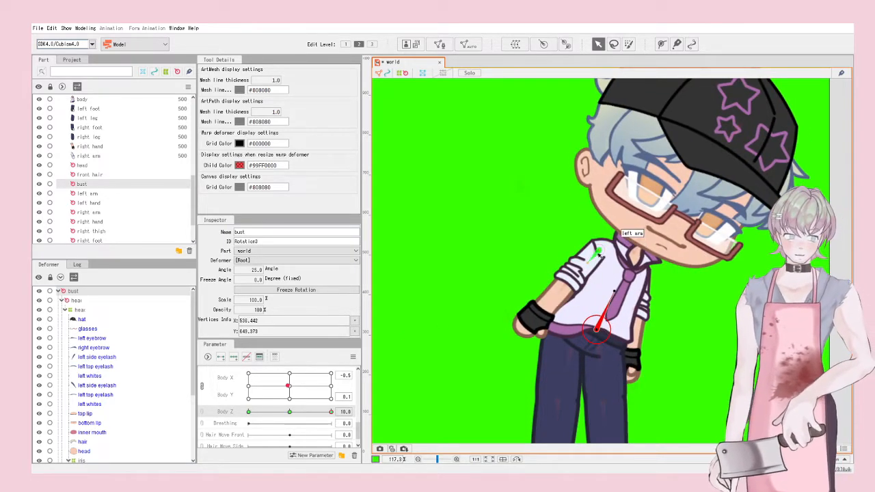
pyautogui.click(537, 258)
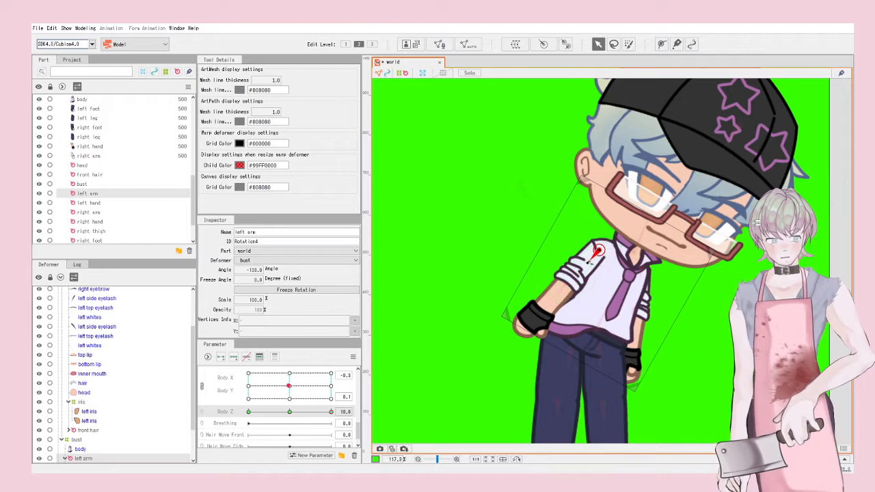
# Step: Rotate the left and right arms to hang down at Body Z 10
pyautogui.moveTo(586, 262); pyautogui.dragTo(606, 262)
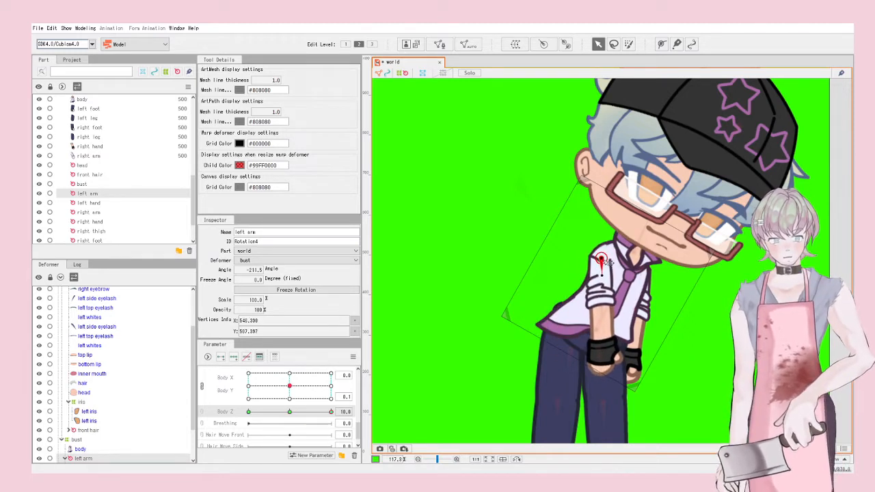
pyautogui.click(640, 274)
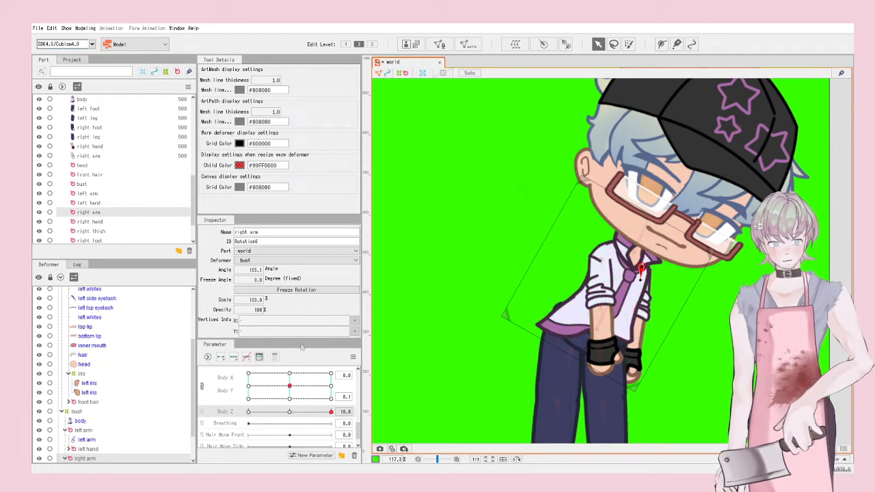
pyautogui.moveTo(647, 287); pyautogui.dragTo(631, 284)
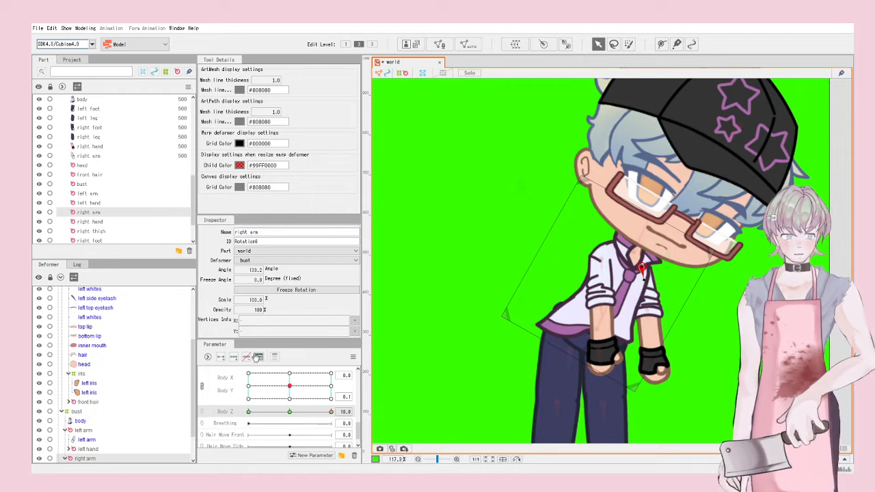
# Step: At Body Z -10, rotate the right arm to 102.2° and left arm to -151.3°, then preview
pyautogui.moveTo(331, 412); pyautogui.dragTo(249, 411)
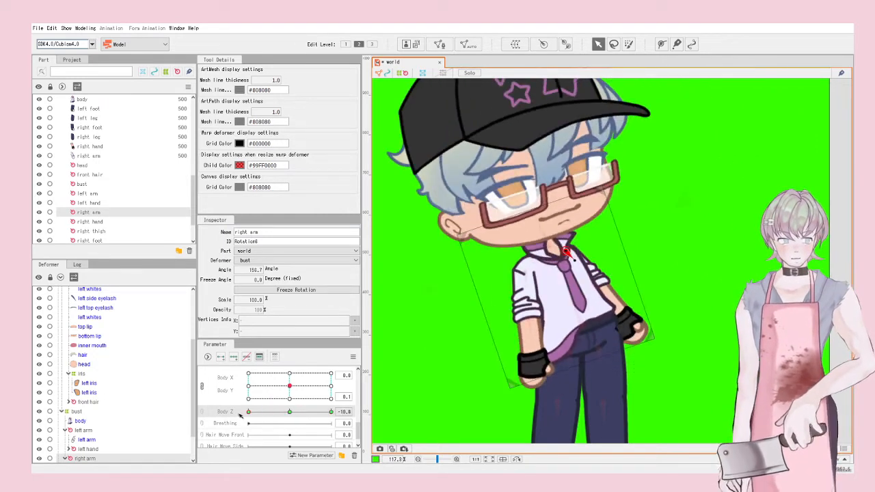
pyautogui.moveTo(594, 253); pyautogui.dragTo(565, 251)
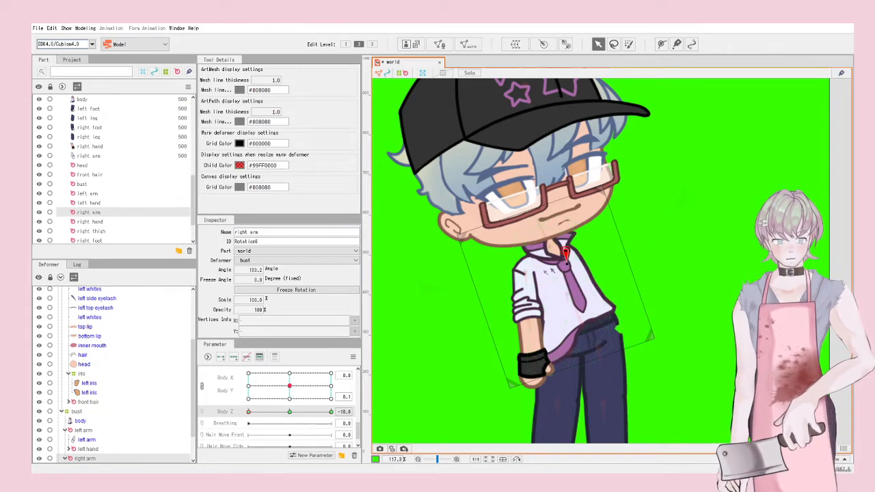
pyautogui.click(525, 275)
pyautogui.moveTo(525, 285); pyautogui.dragTo(520, 283)
pyautogui.scroll(-3, 558, 293)
pyautogui.click(708, 309)
pyautogui.moveTo(249, 412); pyautogui.dragTo(290, 412)
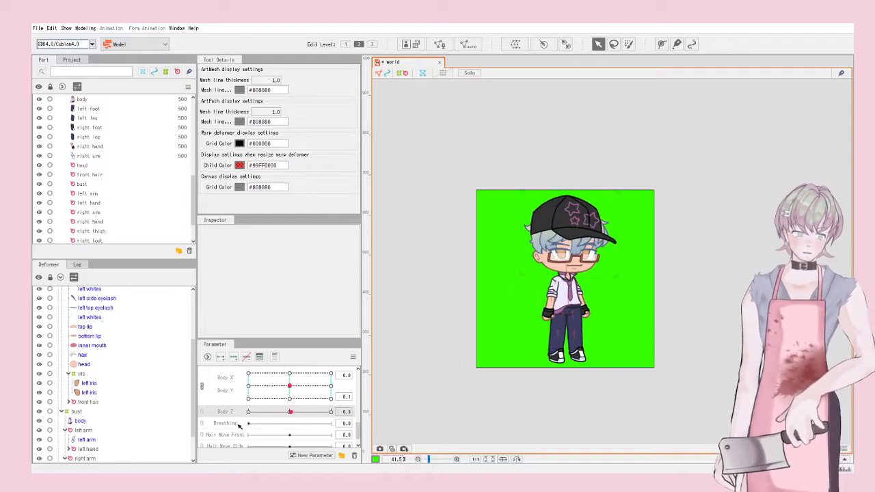
pyautogui.scroll(3, 605, 263)
pyautogui.scroll(-1, 553, 333)
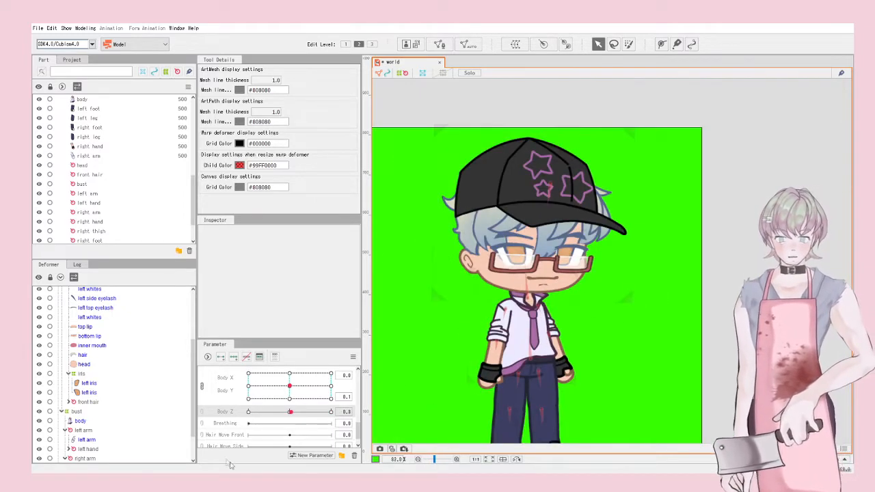
# Step: Select the bust warp deformer, preview Body Z, and bring Body Z back near centre
pyautogui.scroll(-2, 666, 350)
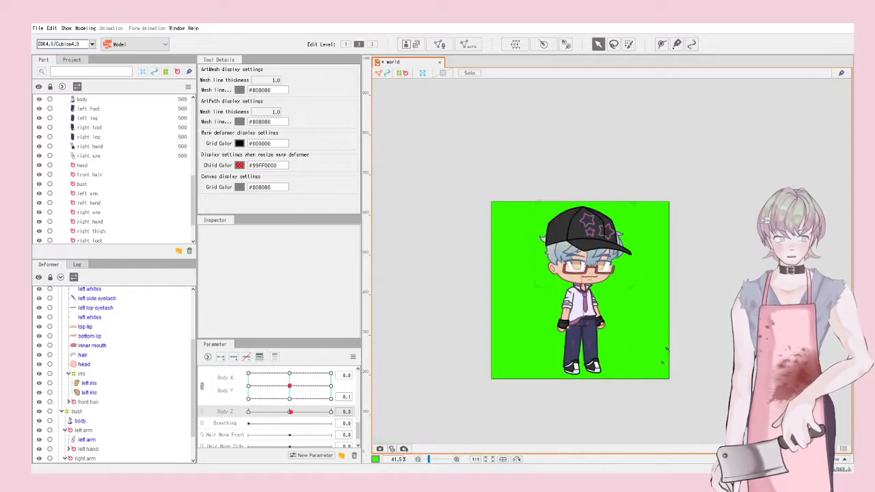
pyautogui.scroll(3, 614, 392)
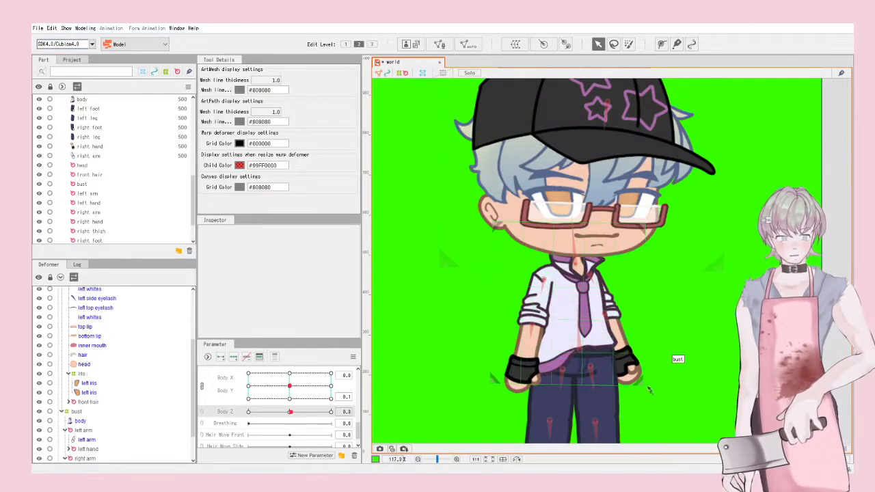
pyautogui.click(598, 395)
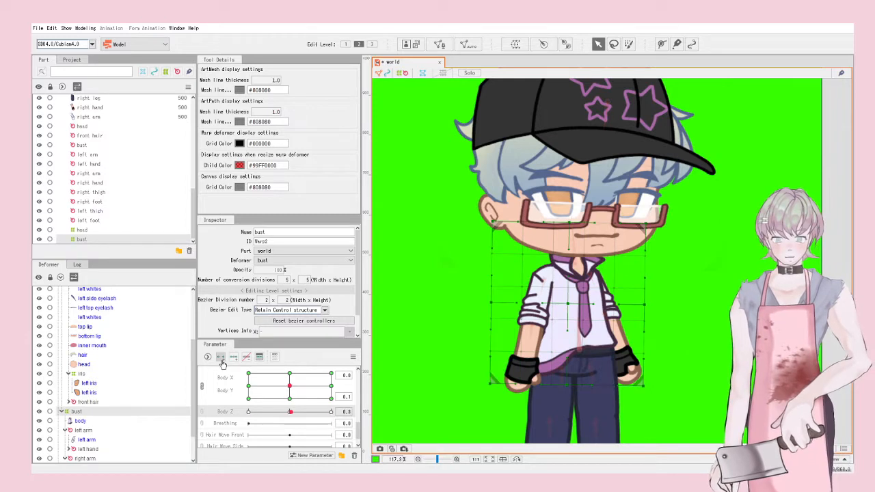
pyautogui.moveTo(289, 412)
pyautogui.mouseDown()
pyautogui.moveTo(335, 418)
pyautogui.moveTo(232, 415)
pyautogui.moveTo(343, 417)
pyautogui.moveTo(290, 416)
pyautogui.mouseUp()
pyautogui.click(236, 424)
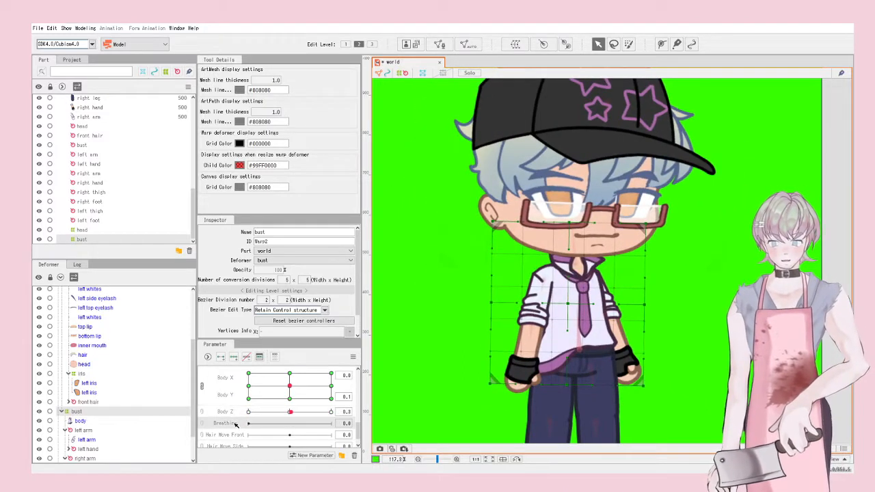
pyautogui.moveTo(286, 414)
pyautogui.mouseDown()
pyautogui.moveTo(233, 415)
pyautogui.moveTo(339, 423)
pyautogui.moveTo(240, 424)
pyautogui.moveTo(290, 427)
pyautogui.mouseUp()
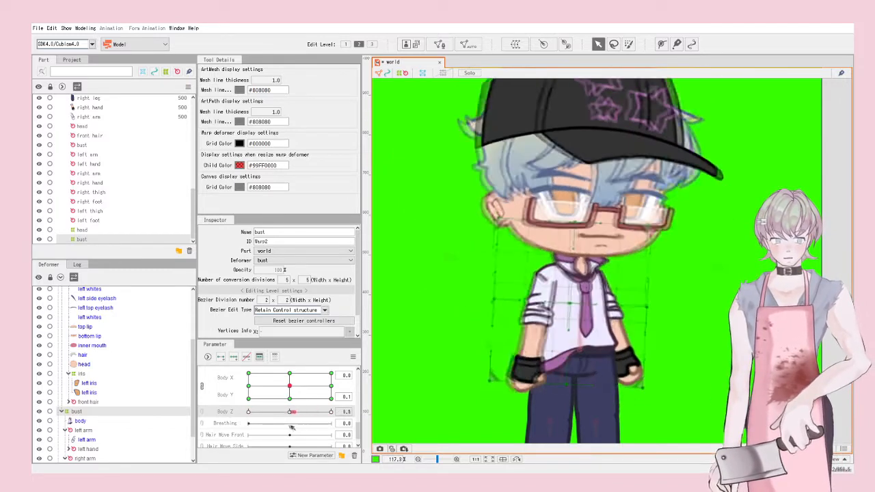
pyautogui.moveTo(290, 415); pyautogui.dragTo(290, 415)
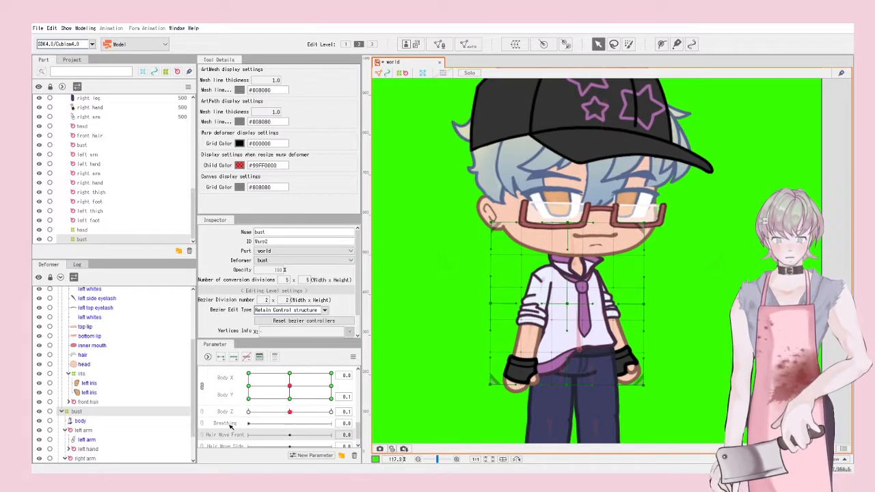
# Step: Add Breathing keys and raise the chest slightly at Breathing 1.0, then preview the breath
pyautogui.click(220, 358)
pyautogui.moveTo(250, 424); pyautogui.dragTo(397, 408)
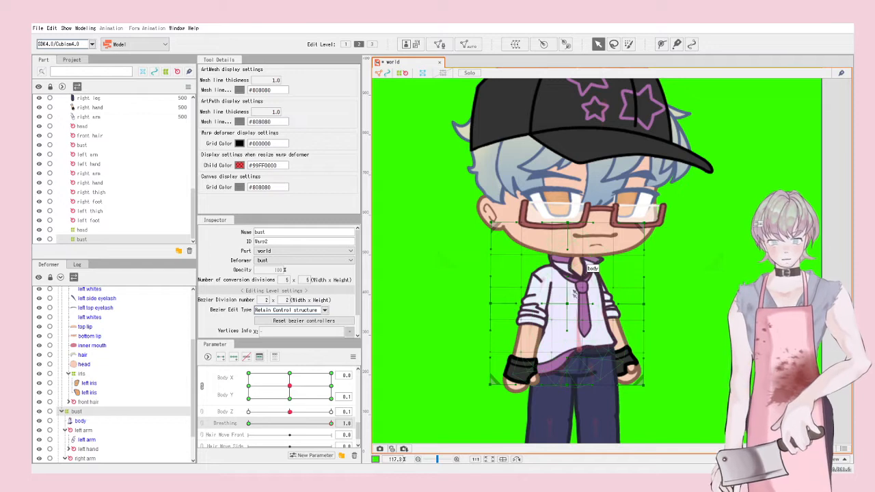
pyautogui.click(564, 303)
pyautogui.moveTo(571, 307); pyautogui.dragTo(571, 302)
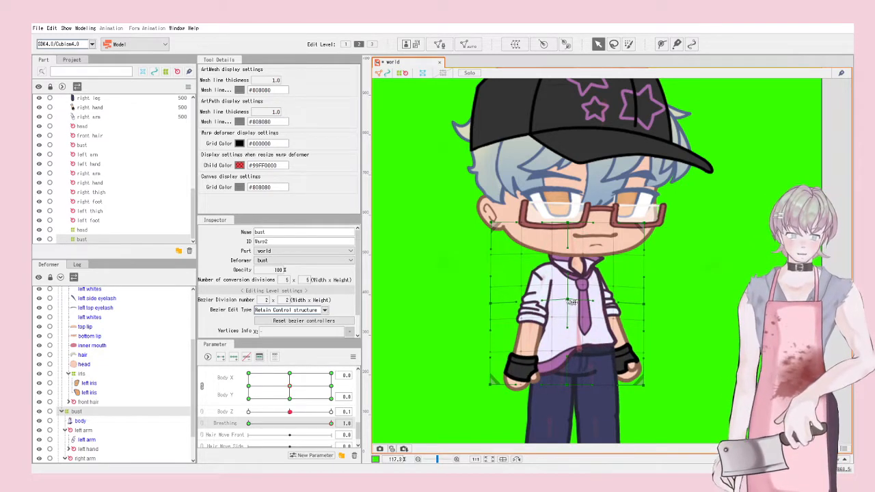
pyautogui.scroll(-4, 571, 303)
pyautogui.moveTo(329, 423); pyautogui.dragTo(246, 427)
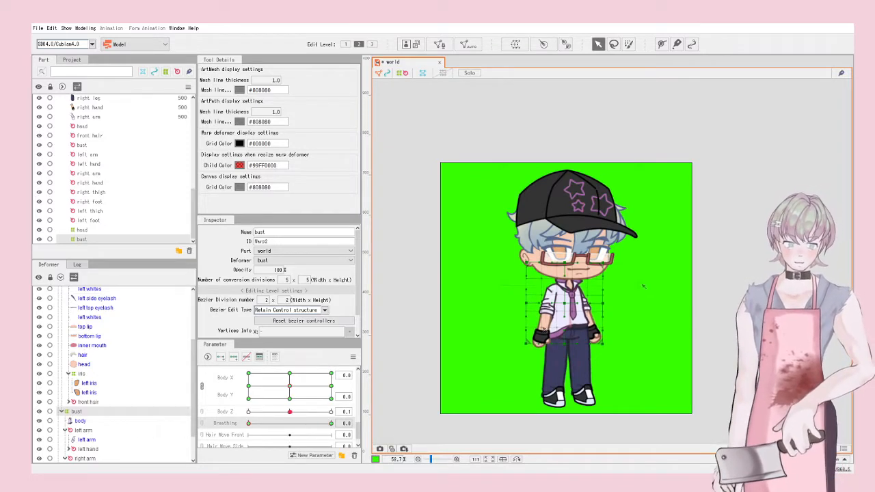
pyautogui.click(647, 283)
pyautogui.scroll(4, 552, 220)
# Step: Rotate the front hair deformer on the Hair Move Front parameter
pyautogui.click(617, 196)
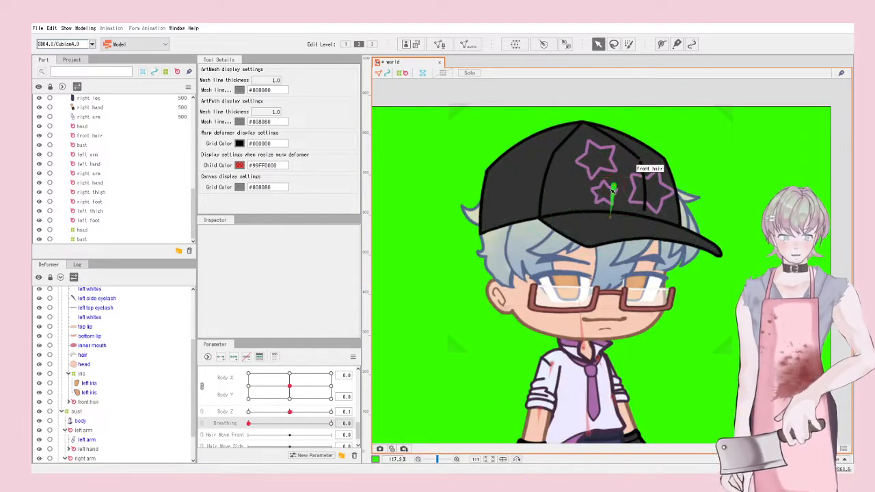
pyautogui.scroll(-1, 234, 417)
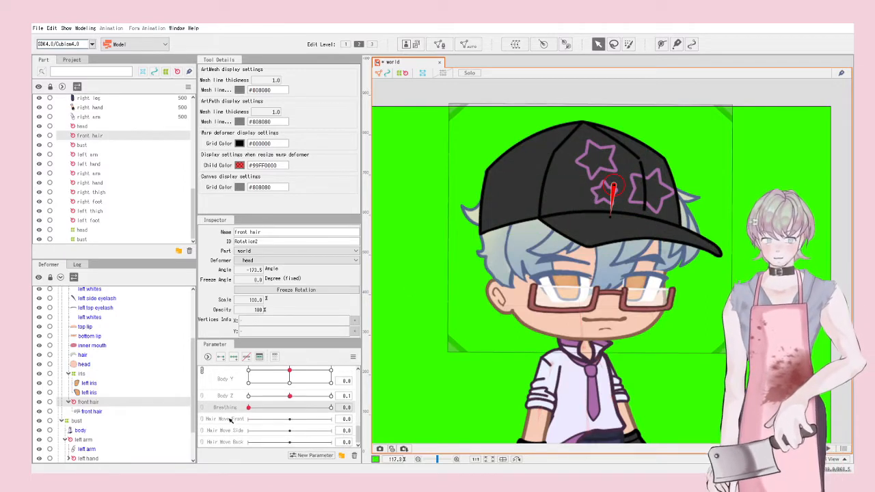
pyautogui.click(230, 420)
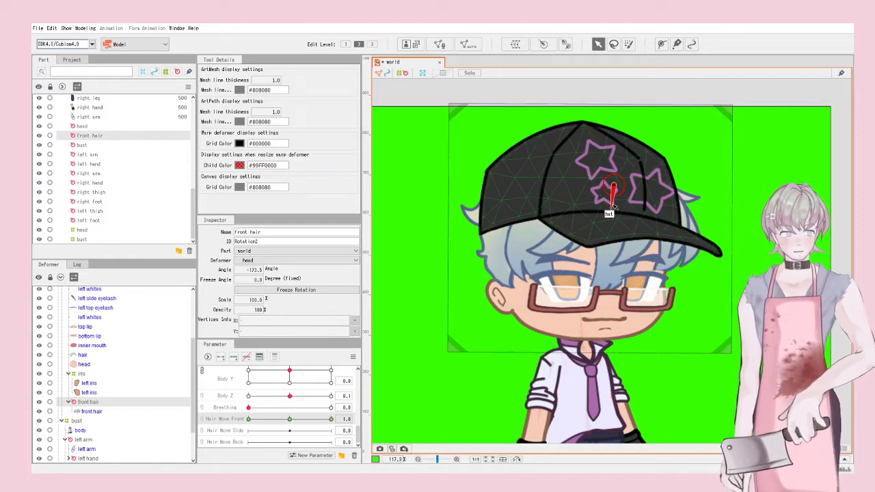
pyautogui.click(718, 270)
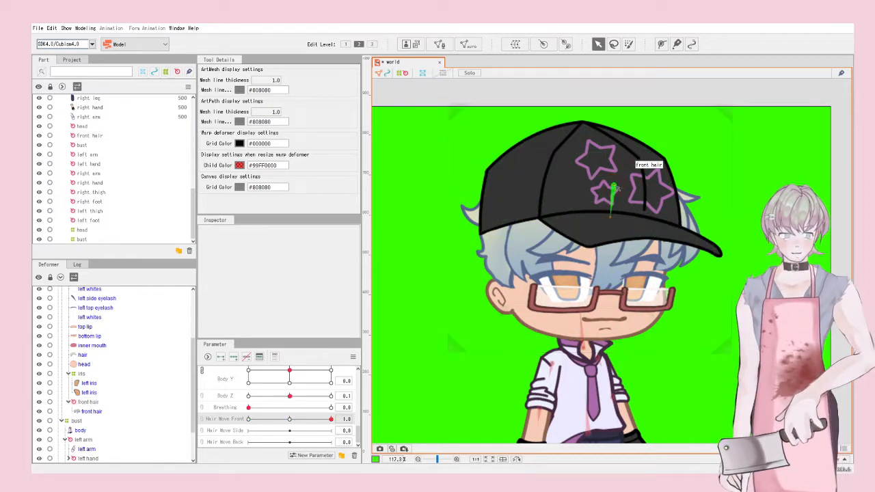
pyautogui.click(614, 188)
pyautogui.moveTo(610, 216); pyautogui.dragTo(628, 216)
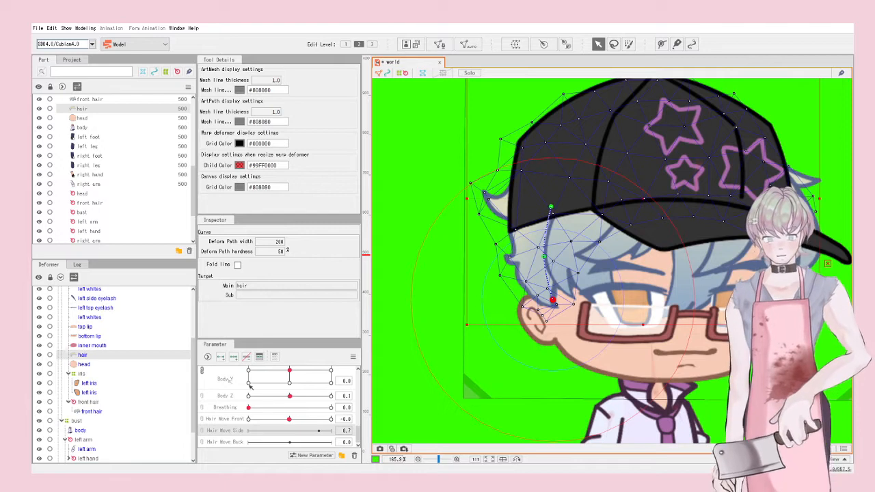
# Step: Bend the side hair's deform path at Hair Move Side 1.0, then switch to -1.0
pyautogui.click(289, 430)
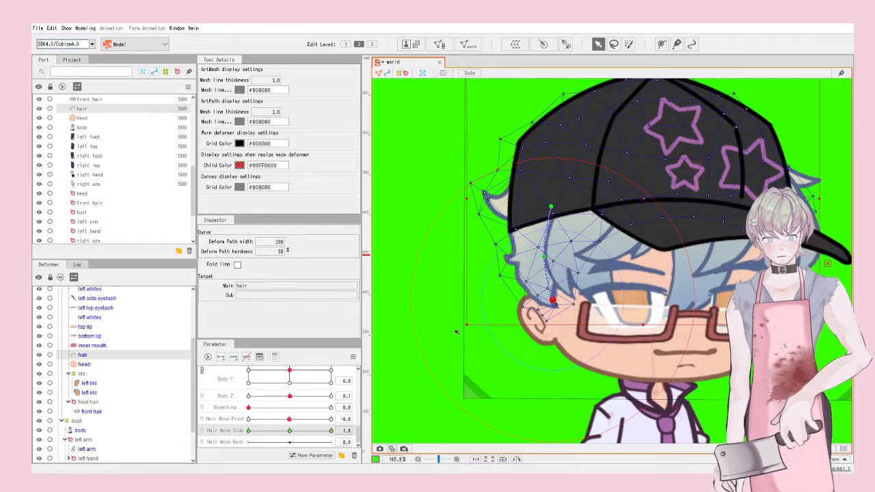
pyautogui.moveTo(552, 300); pyautogui.dragTo(561, 296)
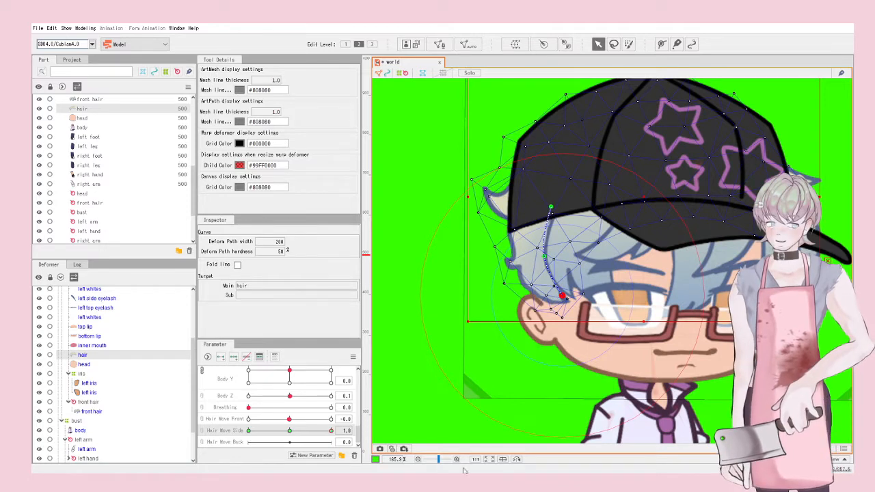
pyautogui.moveTo(331, 431); pyautogui.dragTo(248, 431)
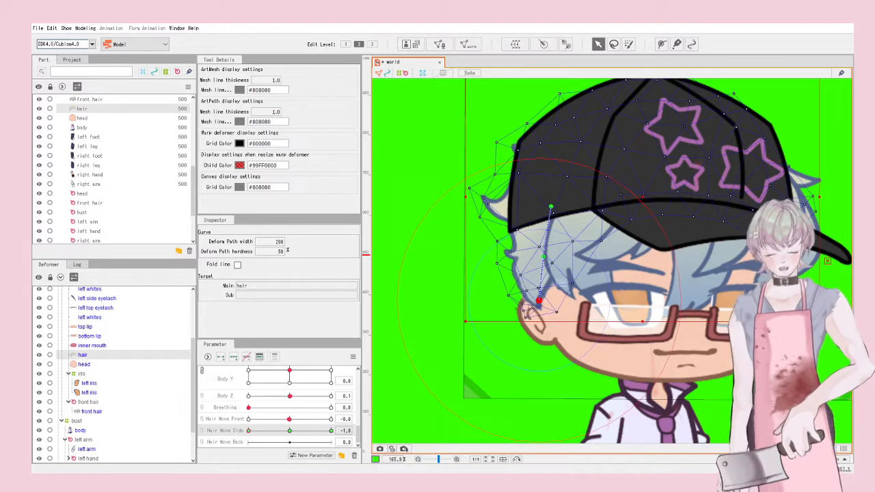
pyautogui.scroll(-5, 648, 347)
pyautogui.click(647, 347)
pyautogui.scroll(3, 647, 343)
# Step: Return Hair Move Side to 0.0 and enter 0 in the Body Z value field
pyautogui.scroll(-6, 636, 346)
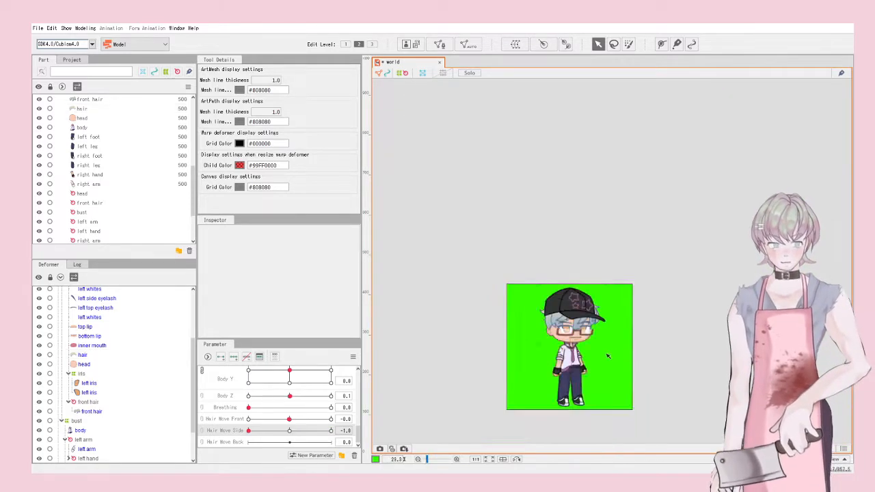
pyautogui.scroll(6, 537, 359)
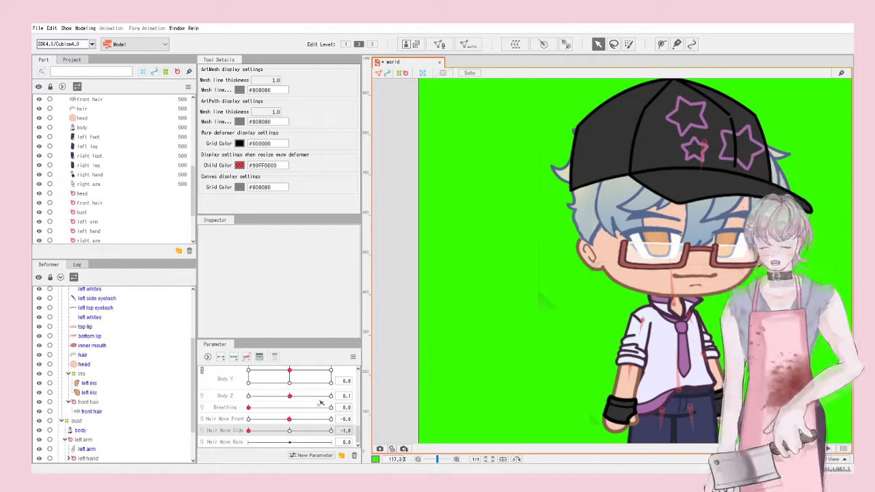
pyautogui.moveTo(295, 431); pyautogui.dragTo(292, 423)
pyautogui.click(290, 420)
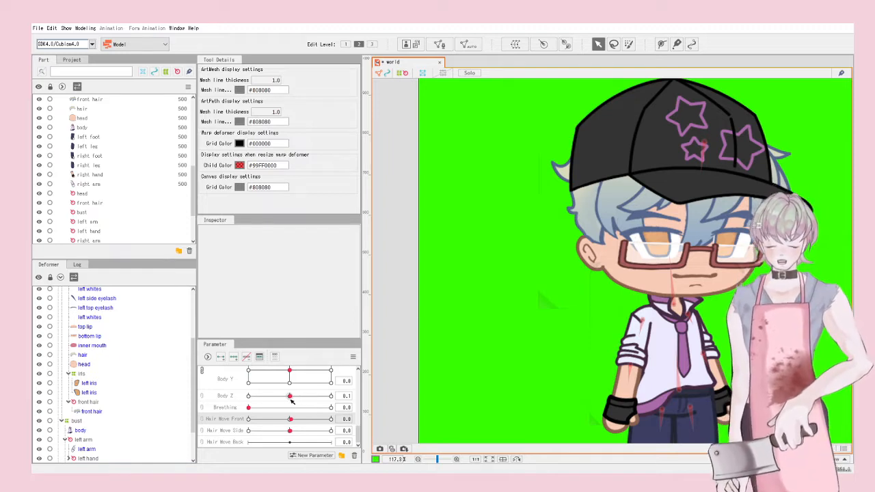
pyautogui.moveTo(289, 399); pyautogui.dragTo(290, 404)
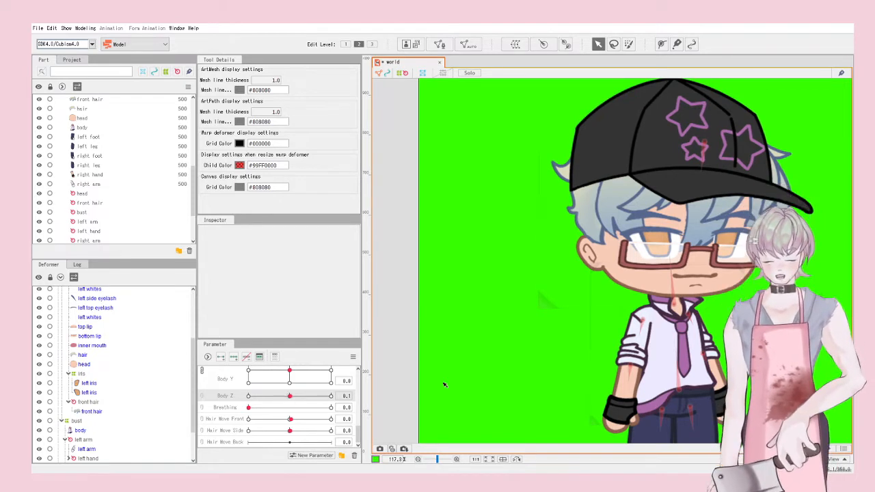
pyautogui.moveTo(346, 398); pyautogui.dragTo(345, 402)
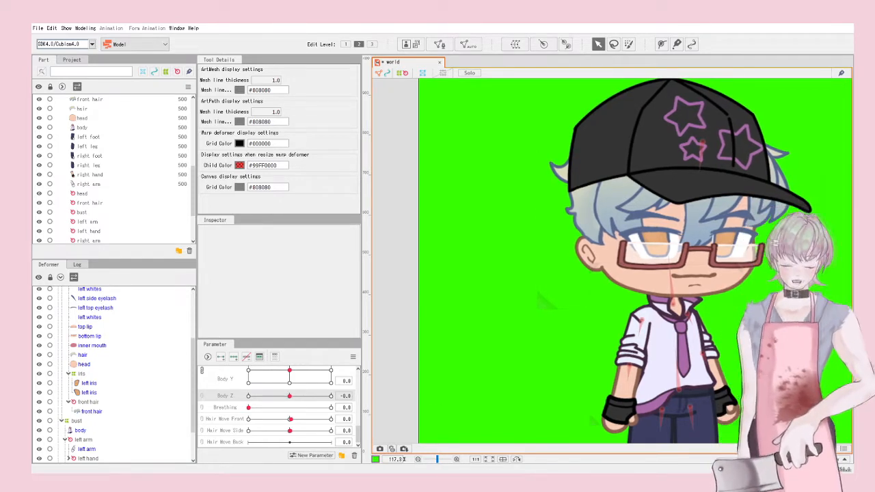
pyautogui.click(347, 396)
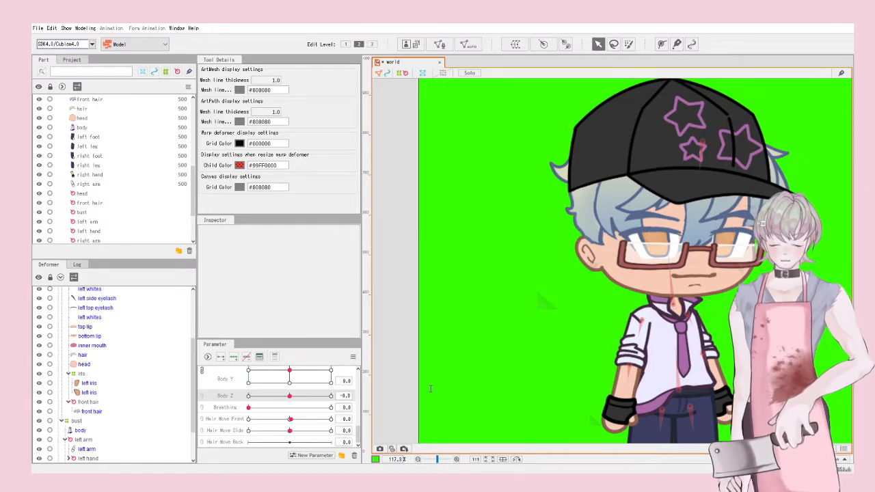
pyautogui.press('Return')
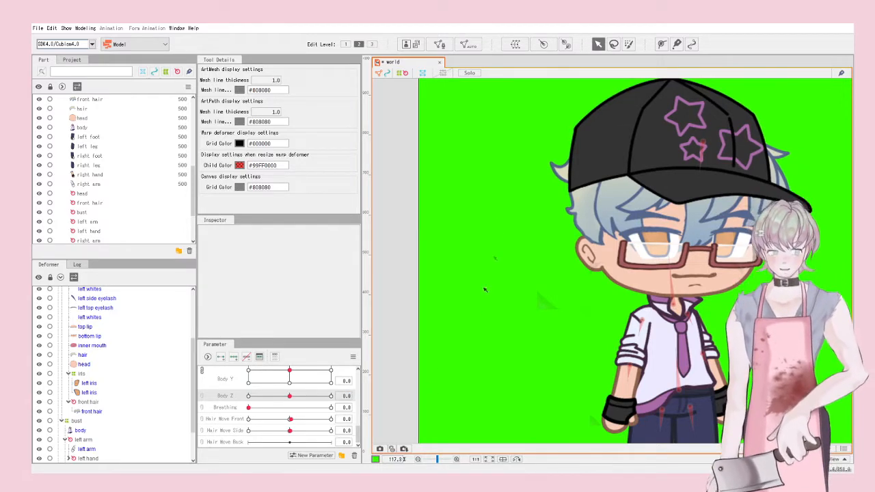
# Step: Open Physics/Scene Blending Settings from the Modeling menu
pyautogui.click(92, 29)
pyautogui.moveTo(131, 123)
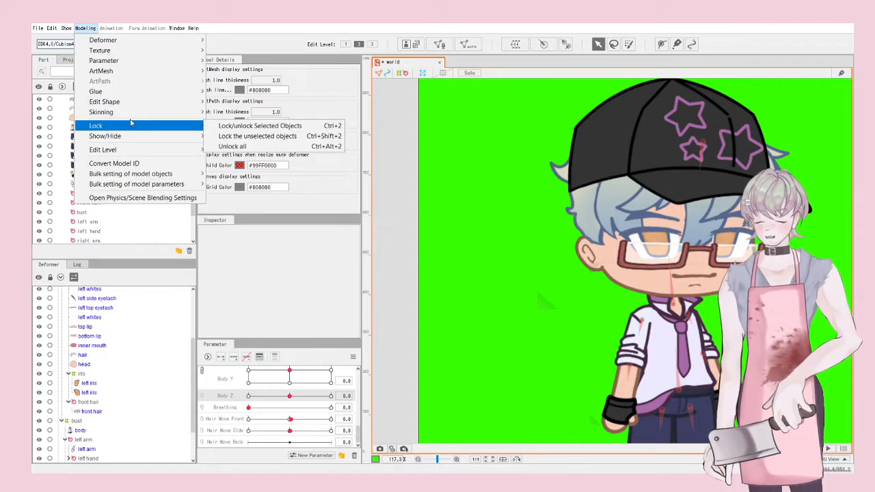
pyautogui.click(138, 30)
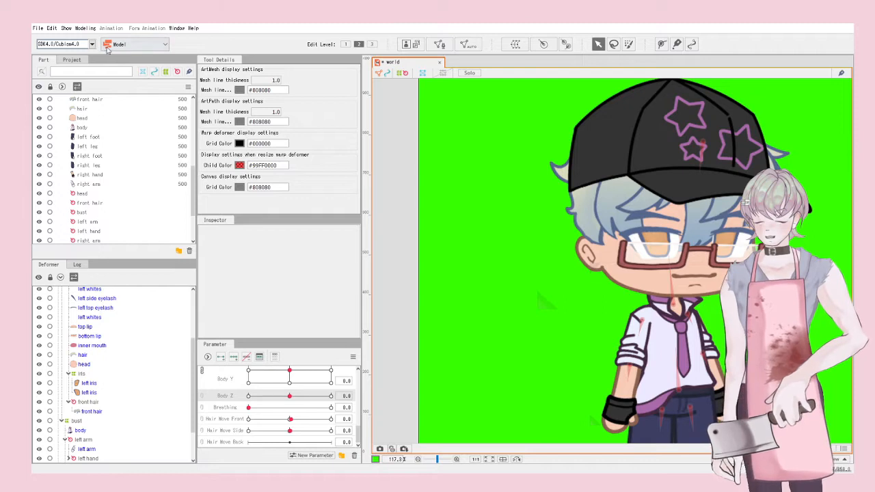
pyautogui.click(85, 28)
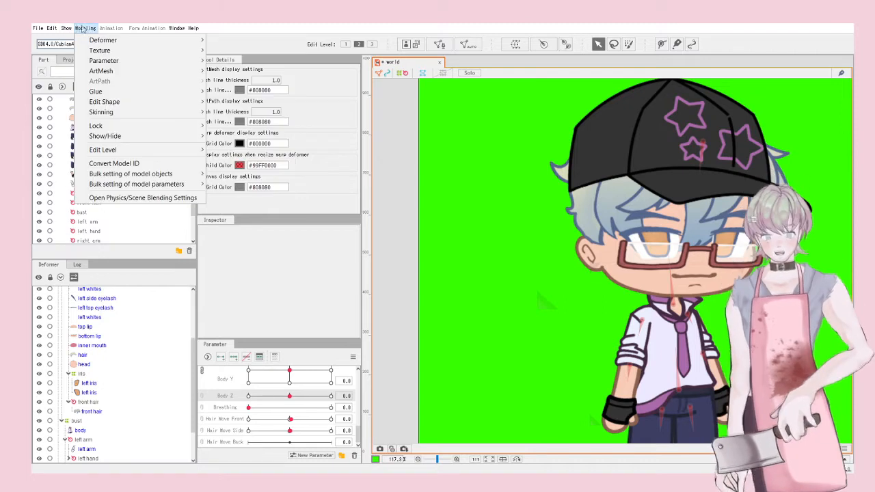
pyautogui.click(108, 200)
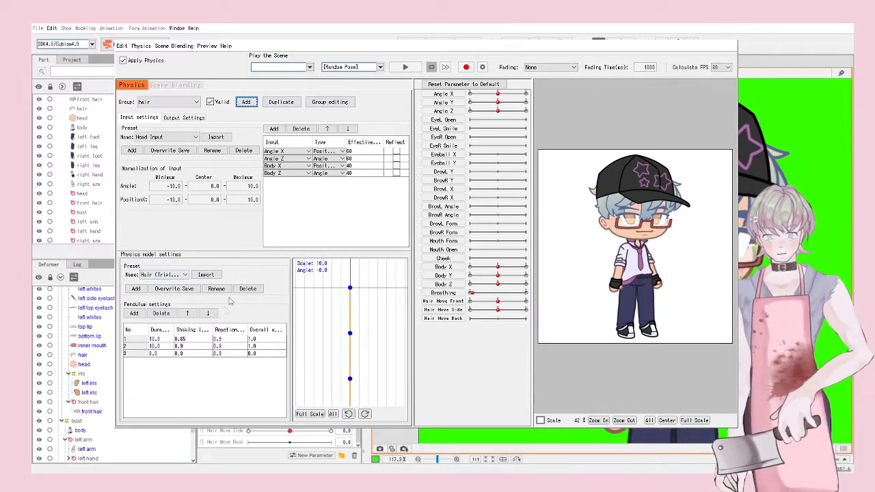
# Step: Add the Hair Move outputs to the hair group, swing-test the preview, then play random pose
pyautogui.click(179, 119)
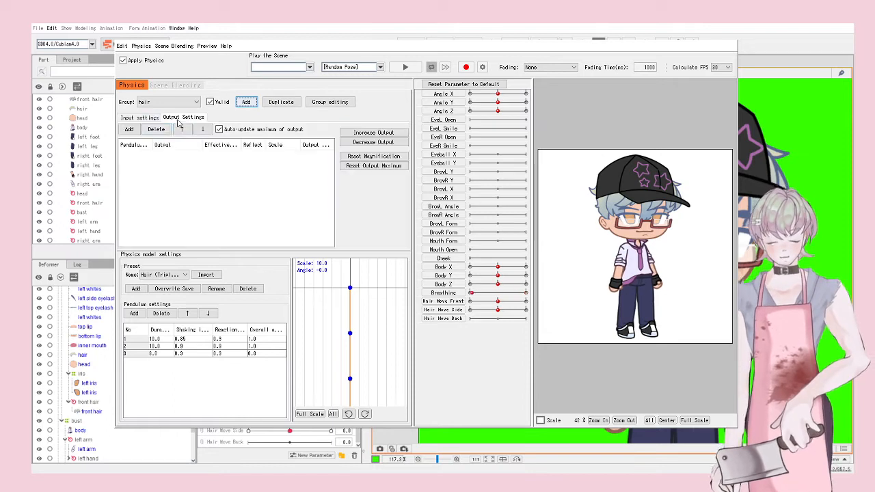
pyautogui.click(128, 129)
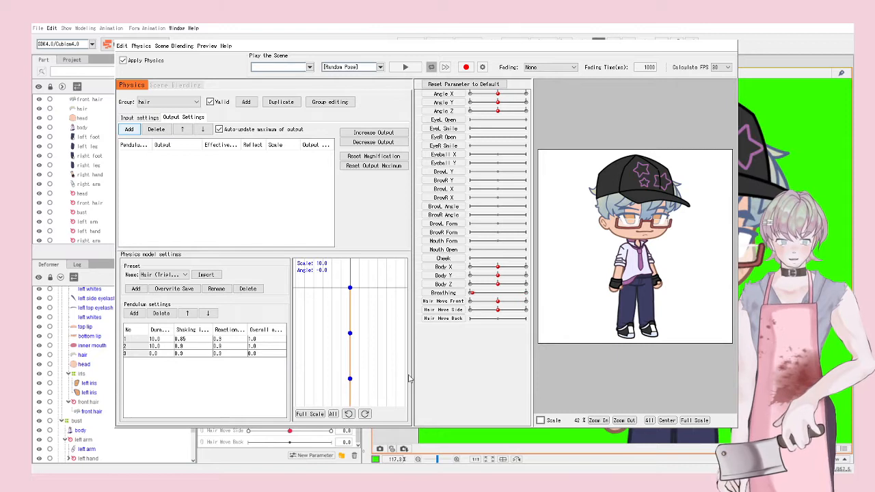
pyautogui.moveTo(637, 245); pyautogui.dragTo(503, 254)
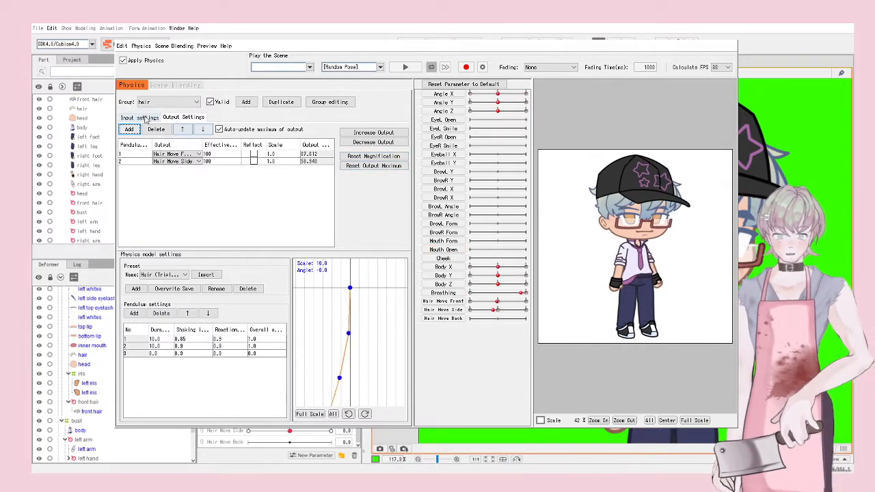
pyautogui.click(146, 119)
pyautogui.moveTo(636, 229); pyautogui.dragTo(656, 185)
pyautogui.click(406, 67)
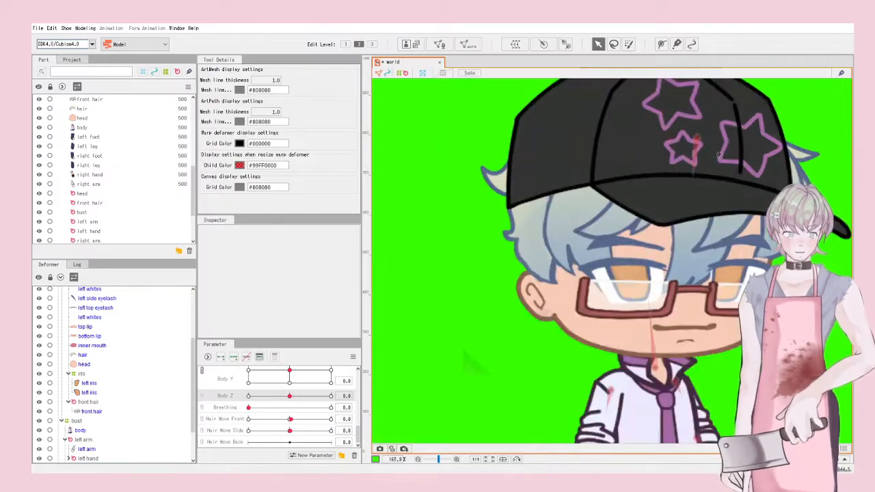
# Step: Select the head warp deformer and split the Angle X/Y pad into separate sliders
pyautogui.scroll(-4, 711, 176)
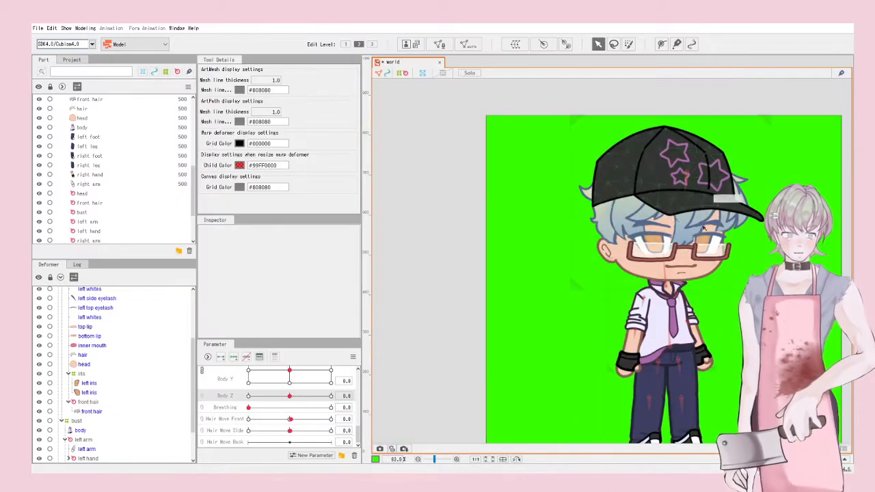
pyautogui.click(638, 147)
pyautogui.scroll(6, 292, 398)
pyautogui.scroll(5, 292, 397)
pyautogui.moveTo(292, 390)
pyautogui.mouseDown()
pyautogui.moveTo(305, 394)
pyautogui.moveTo(313, 376)
pyautogui.moveTo(294, 381)
pyautogui.moveTo(291, 398)
pyautogui.mouseUp()
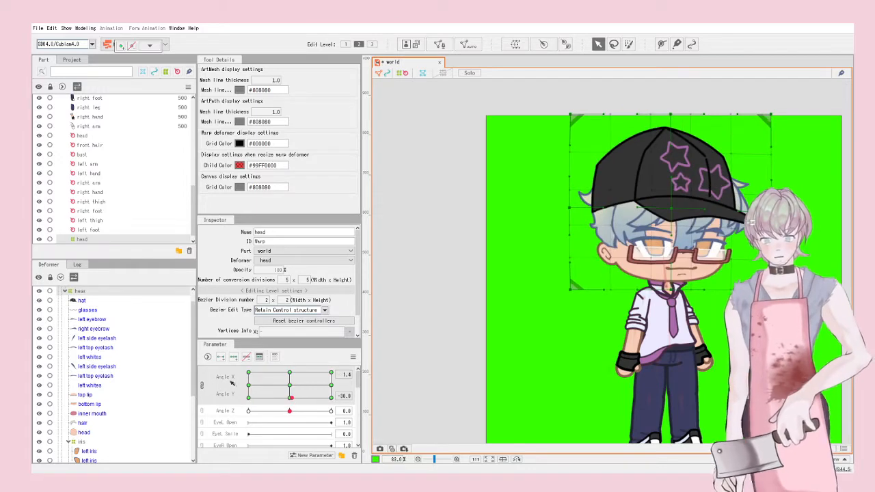
pyautogui.click(203, 387)
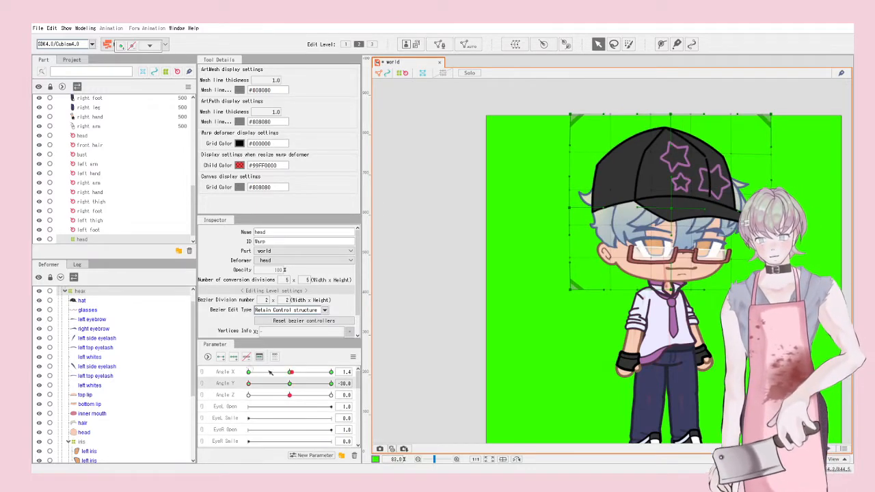
# Step: Level Angle Y at its 0 key and set Angle X to its -30 key
pyautogui.click(290, 385)
pyautogui.click(289, 373)
pyautogui.click(290, 384)
pyautogui.moveTo(670, 202); pyautogui.dragTo(671, 196)
pyautogui.click(282, 384)
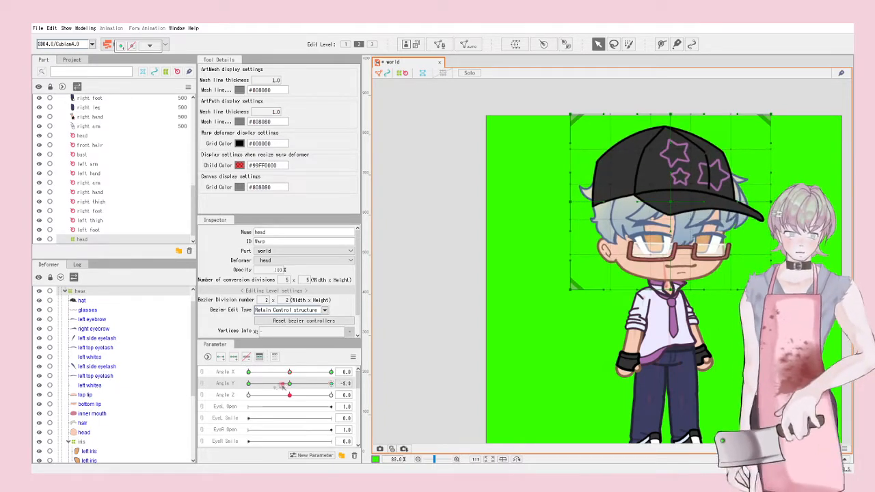
pyautogui.moveTo(286, 374)
pyautogui.mouseDown()
pyautogui.moveTo(402, 384)
pyautogui.moveTo(270, 383)
pyautogui.moveTo(283, 385)
pyautogui.mouseUp()
pyautogui.click(202, 373)
pyautogui.click(352, 357)
pyautogui.click(423, 299)
pyautogui.click(203, 385)
pyautogui.click(290, 384)
pyautogui.click(248, 372)
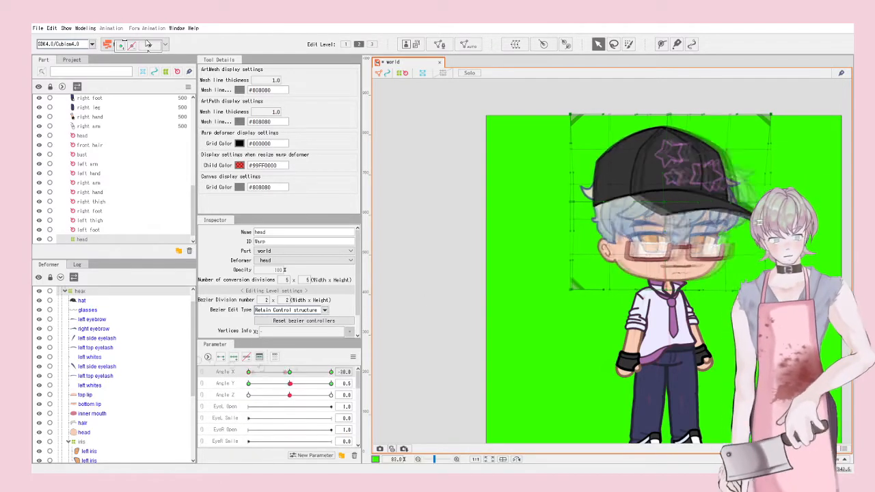
# Step: Drag the head warp's control points to skew the head at Angle X -30, then check the poses
pyautogui.click(613, 254)
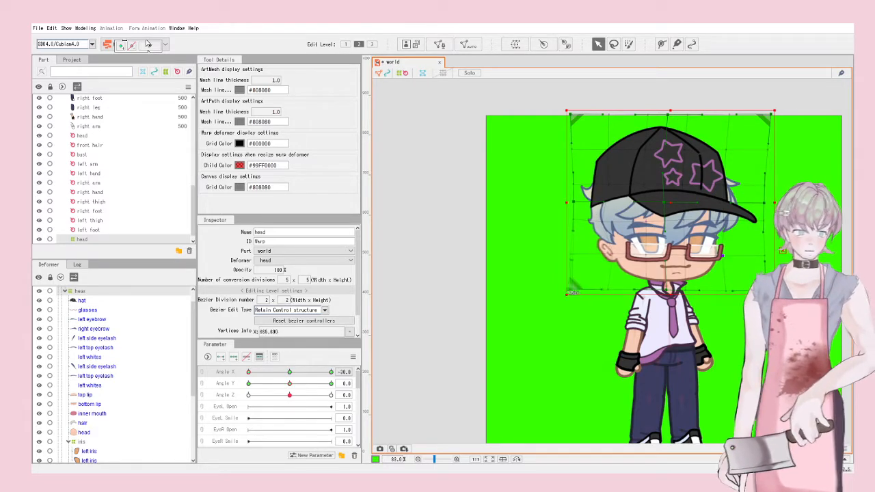
pyautogui.moveTo(570, 293); pyautogui.dragTo(568, 292)
pyautogui.moveTo(249, 372)
pyautogui.mouseDown()
pyautogui.moveTo(304, 373)
pyautogui.moveTo(235, 371)
pyautogui.moveTo(288, 372)
pyautogui.moveTo(248, 373)
pyautogui.mouseUp()
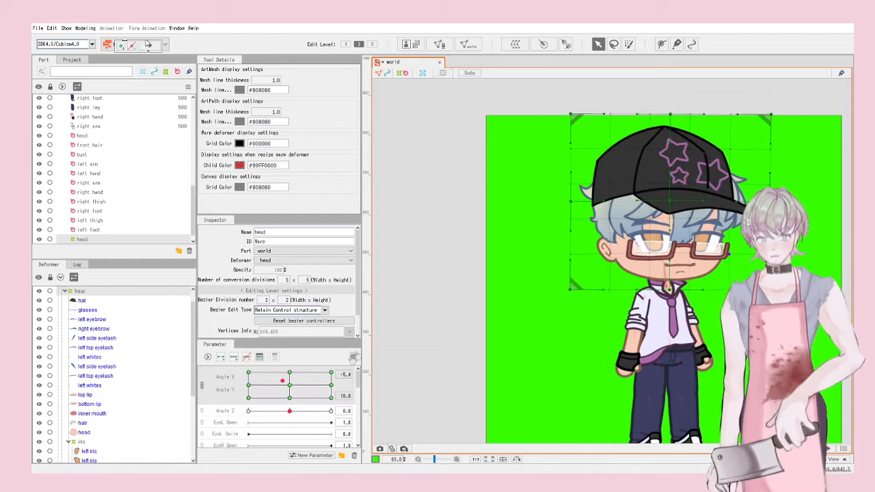
pyautogui.moveTo(282, 381); pyautogui.dragTo(248, 373)
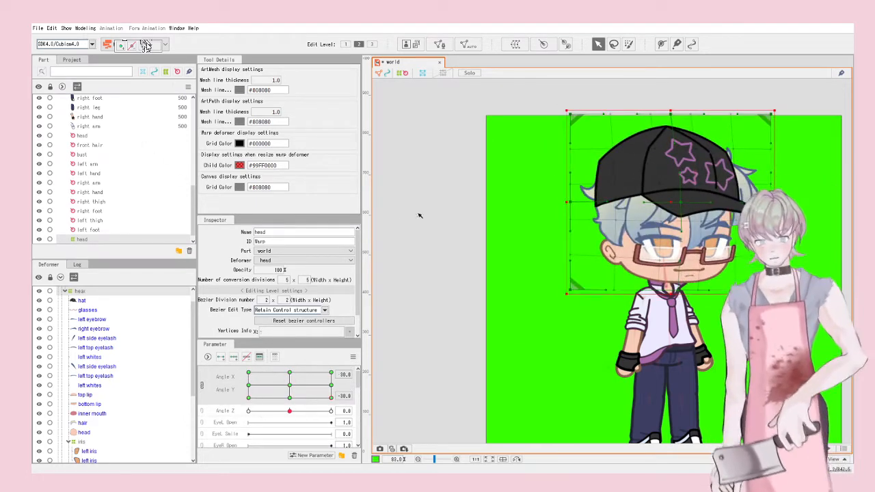
pyautogui.click(86, 28)
pyautogui.click(450, 81)
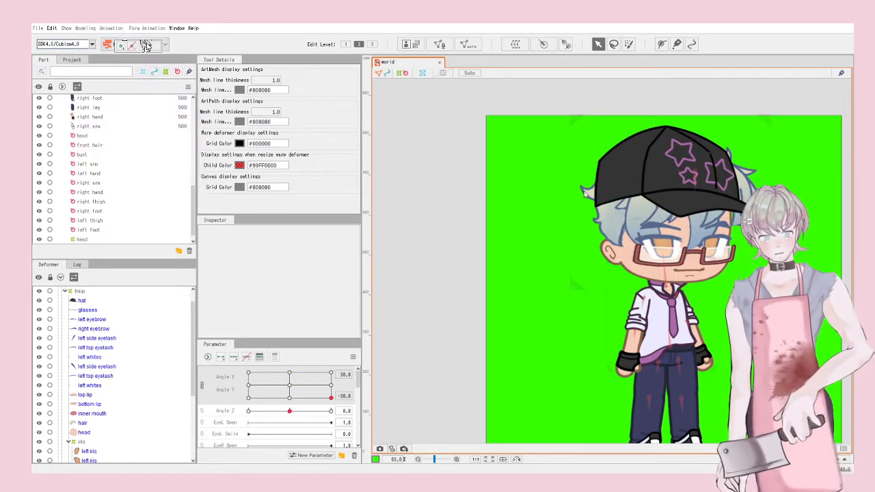
pyautogui.scroll(-7, 242, 407)
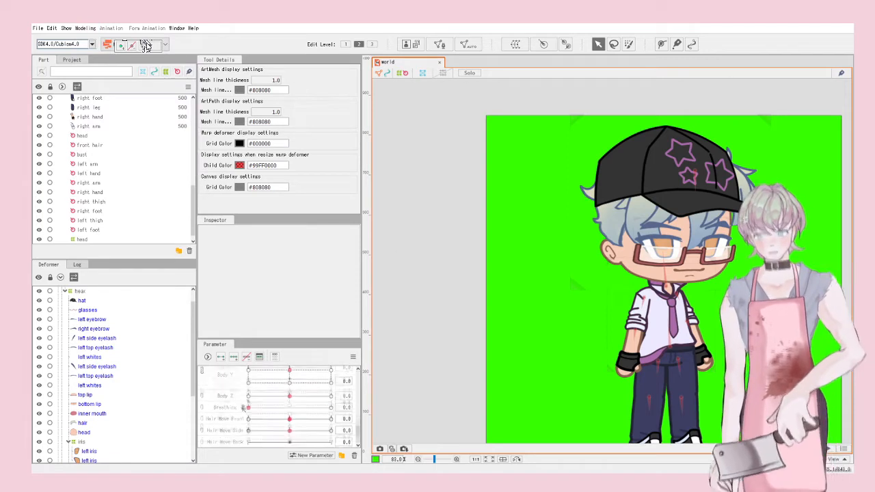
pyautogui.click(705, 360)
pyautogui.scroll(1, 237, 414)
pyautogui.click(202, 403)
pyautogui.click(225, 412)
pyautogui.click(76, 384)
pyautogui.click(226, 403)
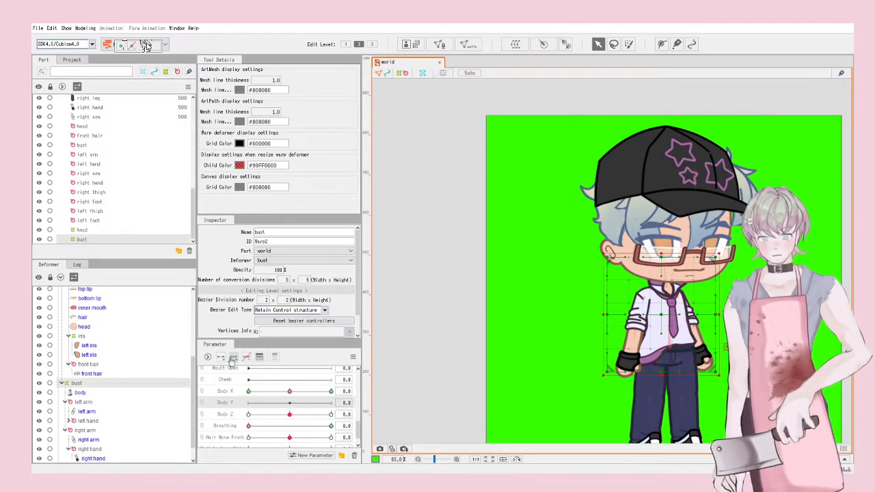
pyautogui.click(233, 358)
pyautogui.scroll(5, 680, 332)
pyautogui.moveTo(625, 280); pyautogui.dragTo(624, 286)
pyautogui.click(249, 403)
pyautogui.scroll(-4, 628, 288)
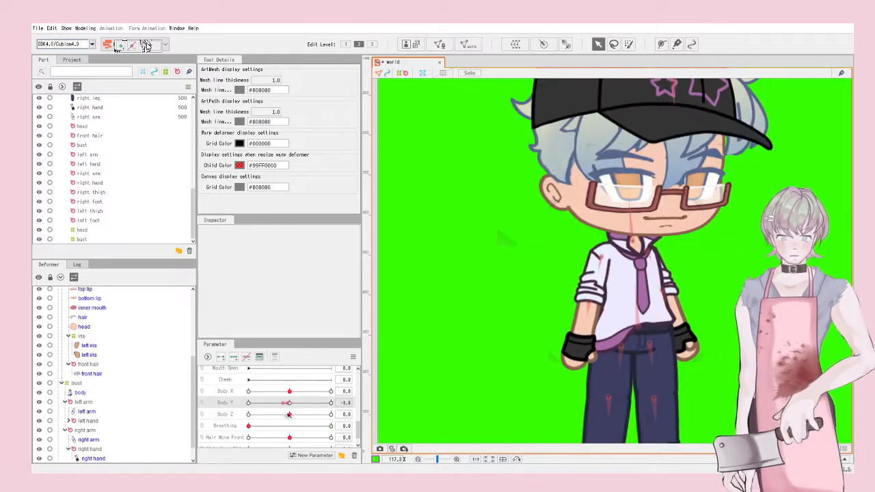
pyautogui.click(85, 28)
pyautogui.click(124, 200)
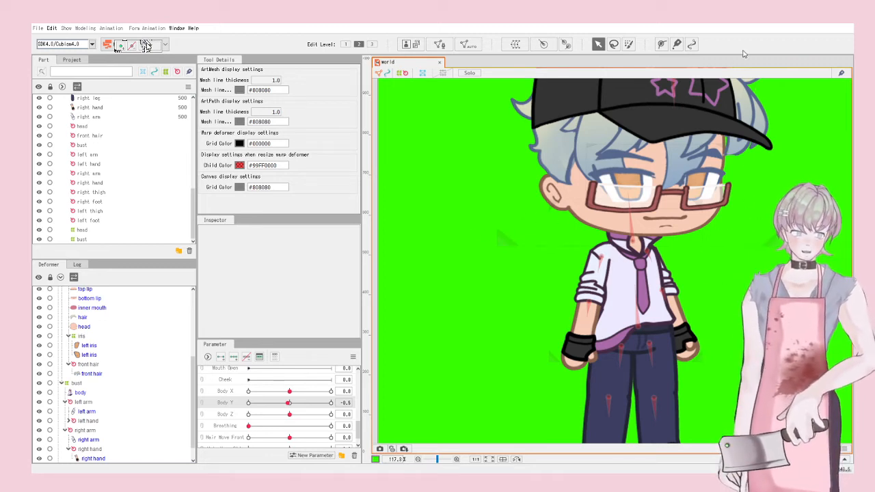
# Step: Select the left arm rotation deformer and create a new Left arm parameter
pyautogui.click(602, 260)
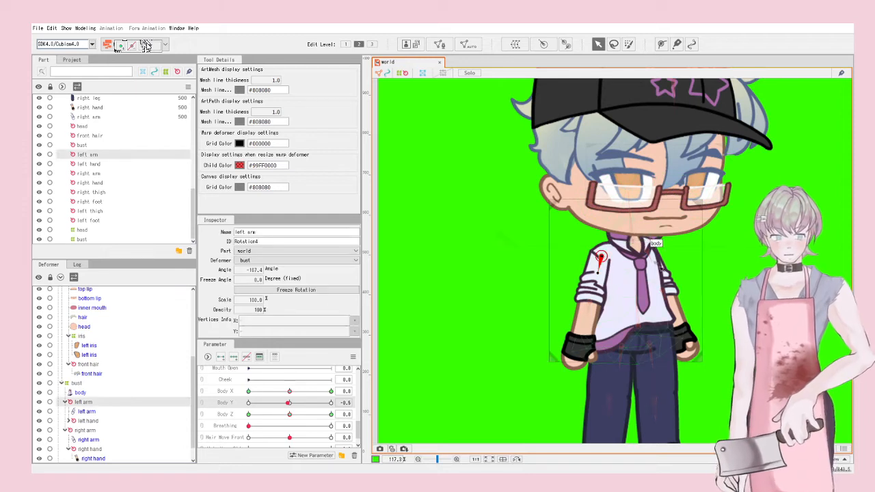
pyautogui.scroll(-3, 703, 348)
pyautogui.scroll(3, 676, 266)
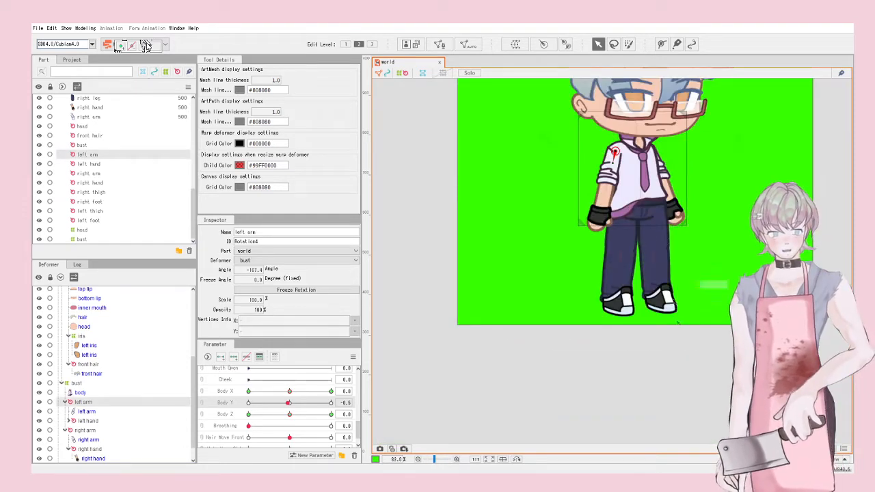
pyautogui.scroll(-3, 677, 266)
pyautogui.scroll(3, 667, 271)
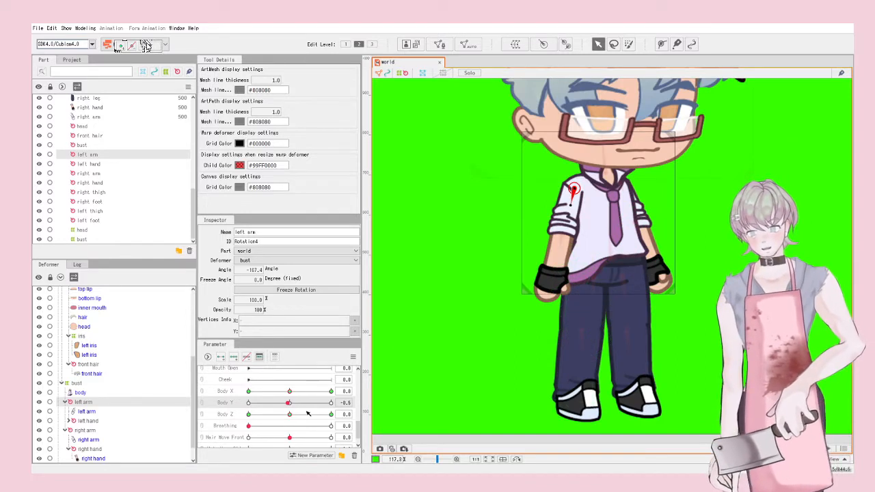
pyautogui.scroll(-1, 308, 413)
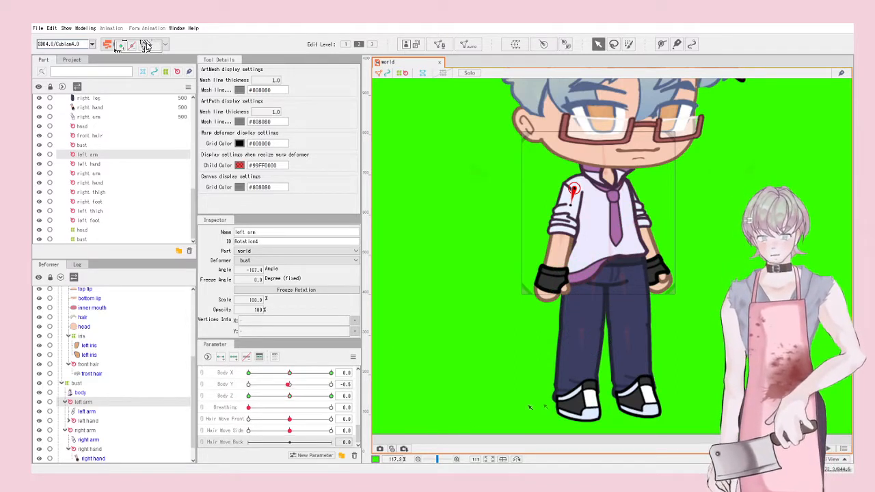
pyautogui.scroll(-3, 536, 400)
pyautogui.rightClick(234, 443)
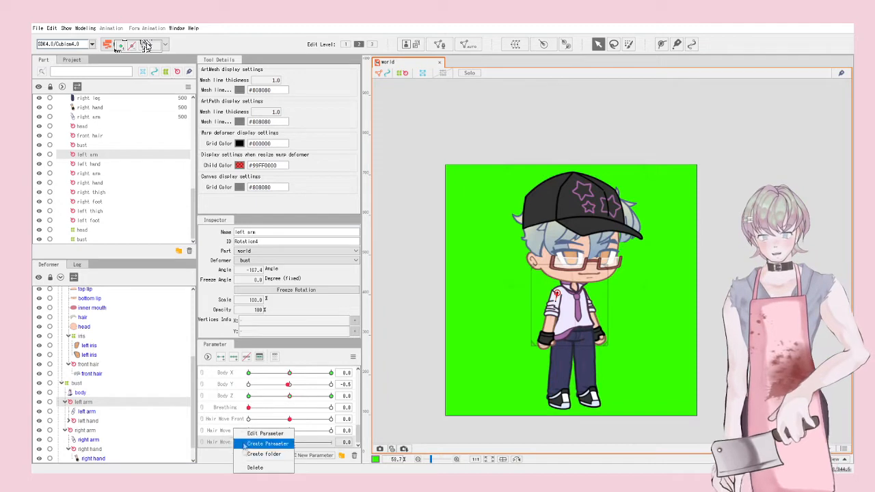
pyautogui.click(581, 217)
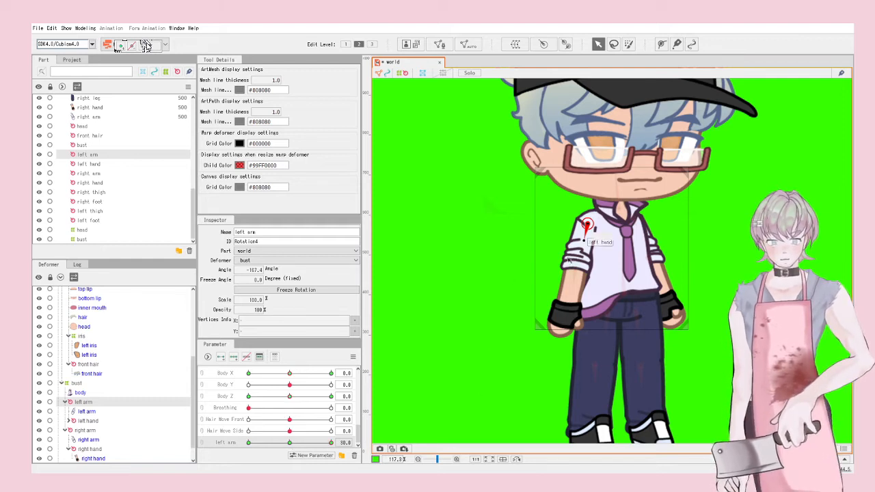
# Step: Test-rotate the left arm while tilting Body Z between 10 and -10
pyautogui.moveTo(581, 239); pyautogui.dragTo(598, 232)
pyautogui.hotkey('ctrl', 'z')
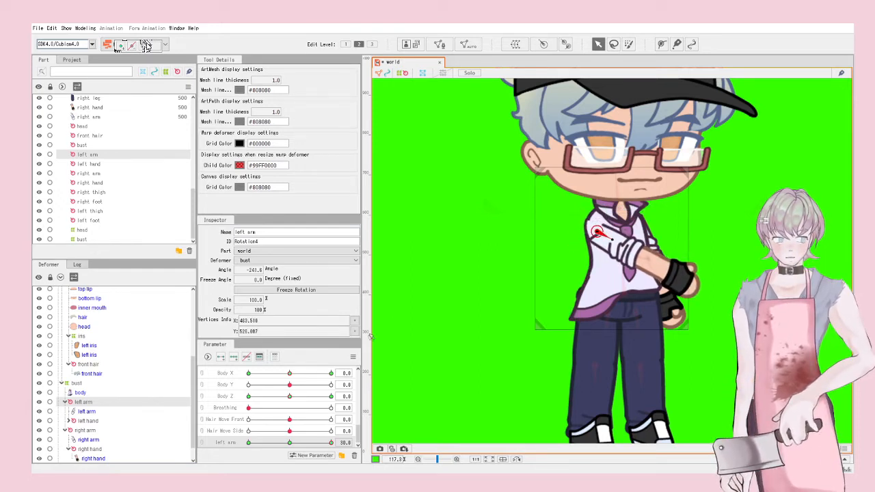
pyautogui.moveTo(293, 398); pyautogui.dragTo(367, 391)
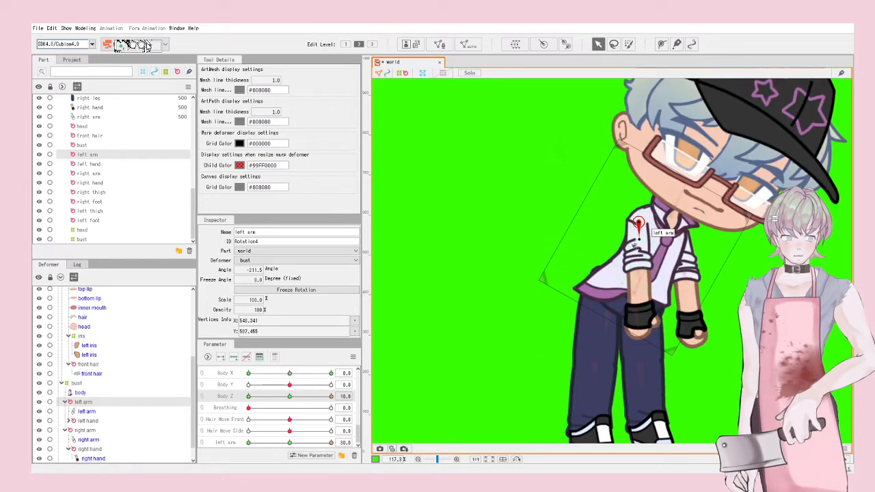
pyautogui.moveTo(637, 226)
pyautogui.mouseDown()
pyautogui.moveTo(640, 240)
pyautogui.moveTo(641, 227)
pyautogui.moveTo(651, 230)
pyautogui.mouseUp()
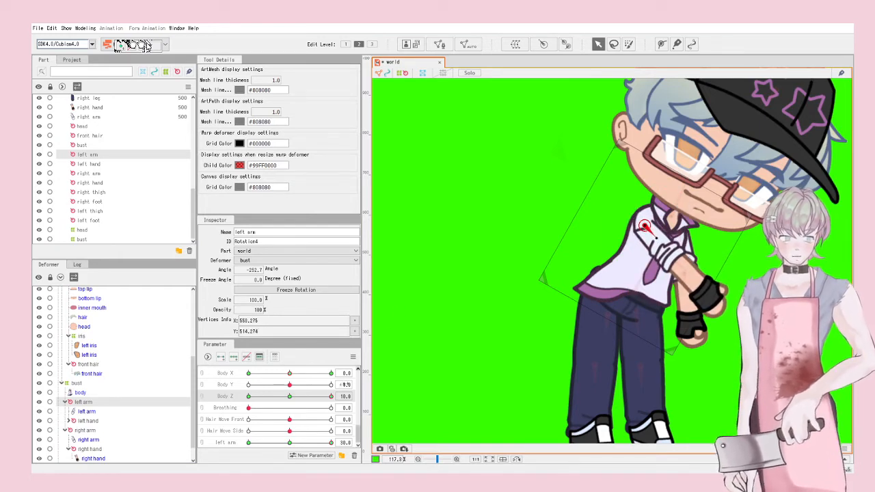
pyautogui.moveTo(326, 399); pyautogui.dragTo(221, 395)
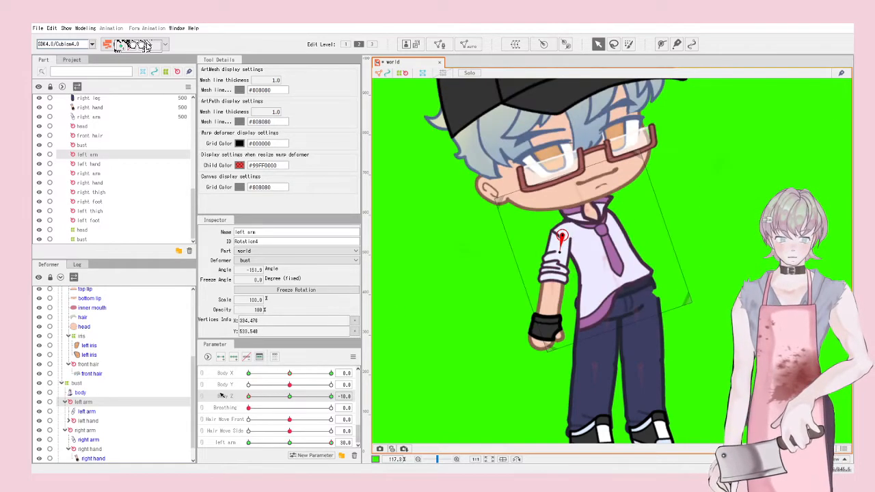
pyautogui.moveTo(559, 251); pyautogui.dragTo(577, 237)
pyautogui.moveTo(249, 397); pyautogui.dragTo(289, 398)
pyautogui.moveTo(290, 443); pyautogui.dragTo(226, 443)
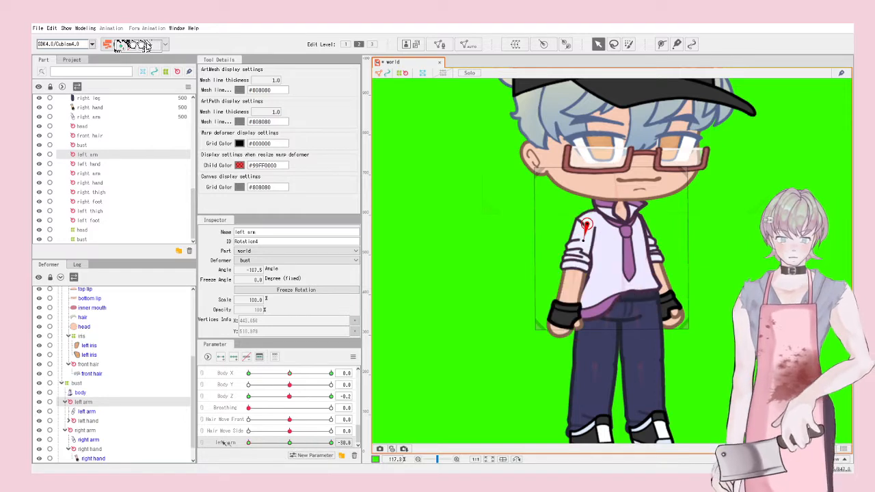
# Step: Rotate the left arm deformer at the Left arm 30 and -30 keys
pyautogui.moveTo(289, 373); pyautogui.dragTo(331, 373)
pyautogui.moveTo(248, 396); pyautogui.dragTo(331, 397)
pyautogui.moveTo(248, 443); pyautogui.dragTo(331, 443)
pyautogui.moveTo(331, 374); pyautogui.dragTo(248, 373)
pyautogui.moveTo(636, 222); pyautogui.dragTo(645, 231)
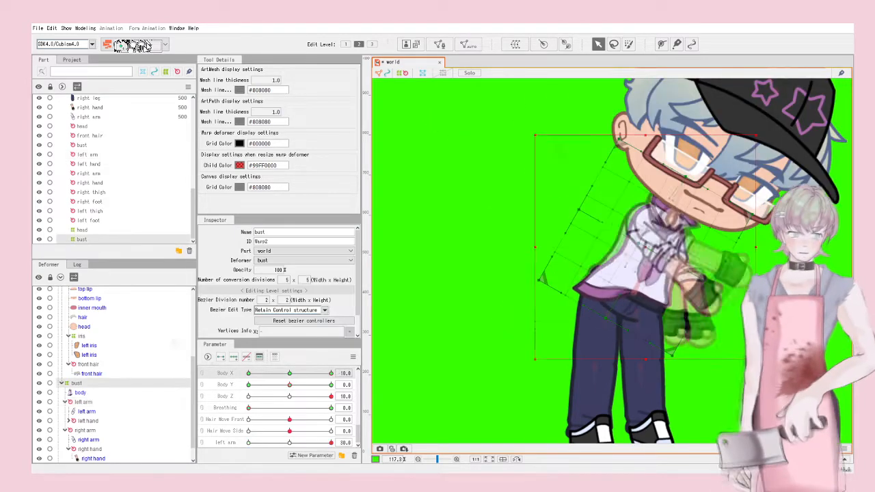
pyautogui.moveTo(331, 397); pyautogui.dragTo(289, 397)
pyautogui.scroll(3, 644, 231)
pyautogui.moveTo(248, 373); pyautogui.dragTo(289, 373)
pyautogui.moveTo(331, 443); pyautogui.dragTo(248, 443)
pyautogui.moveTo(289, 397); pyautogui.dragTo(248, 396)
# Step: Select the left hand rotation deformer and create the Left hand parameter
pyautogui.click(88, 421)
pyautogui.scroll(3, 520, 240)
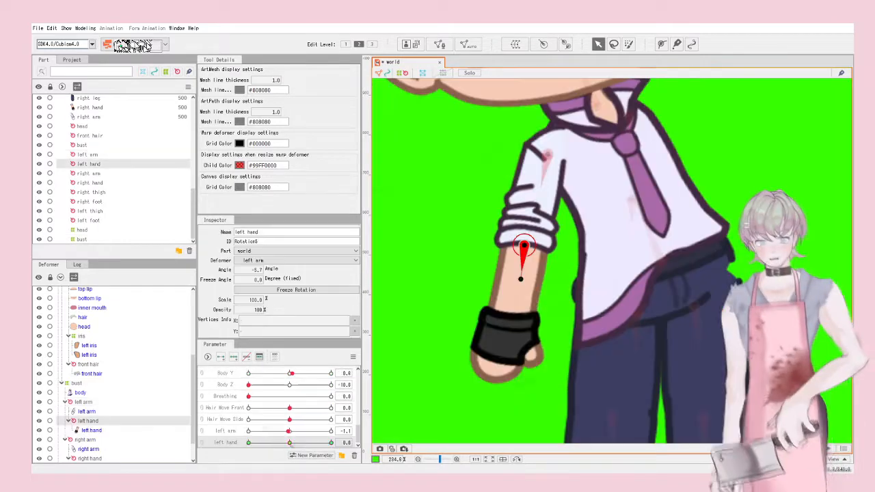
pyautogui.scroll(-5, 520, 240)
pyautogui.click(697, 328)
pyautogui.scroll(5, 520, 239)
pyautogui.click(480, 221)
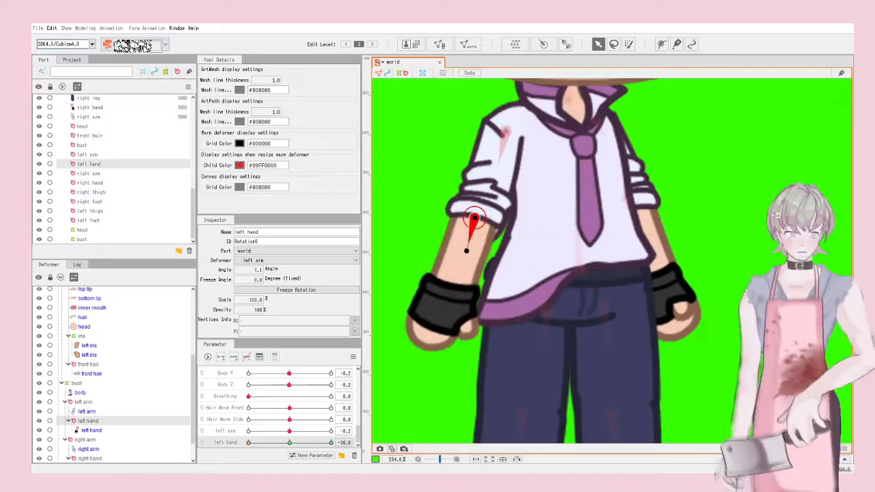
# Step: Select the right arm rotation deformer and rotate it at the Right arm -30 key
pyautogui.moveTo(601, 126); pyautogui.dragTo(653, 176)
pyautogui.click(652, 174)
pyautogui.scroll(-4, 685, 207)
pyautogui.moveTo(289, 443); pyautogui.dragTo(248, 443)
pyautogui.moveTo(289, 373)
pyautogui.mouseDown()
pyautogui.moveTo(249, 373)
pyautogui.moveTo(289, 374)
pyautogui.mouseUp()
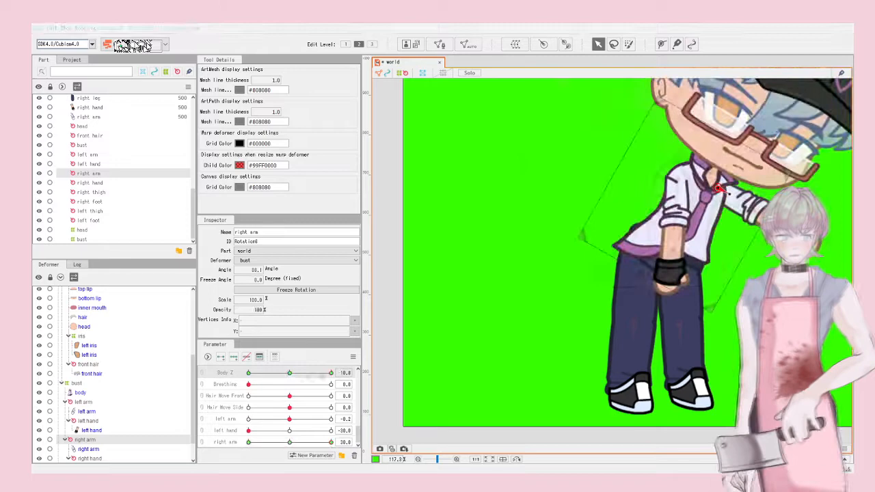
pyautogui.moveTo(248, 443); pyautogui.dragTo(290, 443)
pyautogui.scroll(4, 677, 273)
pyautogui.click(650, 283)
# Step: Create the Right hand parameter and rotate the right hand at its 30 key
pyautogui.click(673, 179)
pyautogui.click(311, 455)
pyautogui.moveTo(673, 205)
pyautogui.mouseDown()
pyautogui.moveTo(699, 164)
pyautogui.moveTo(681, 204)
pyautogui.mouseUp()
pyautogui.scroll(-4, 681, 204)
pyautogui.moveTo(249, 443); pyautogui.dragTo(331, 443)
pyautogui.moveTo(759, 183); pyautogui.dragTo(769, 171)
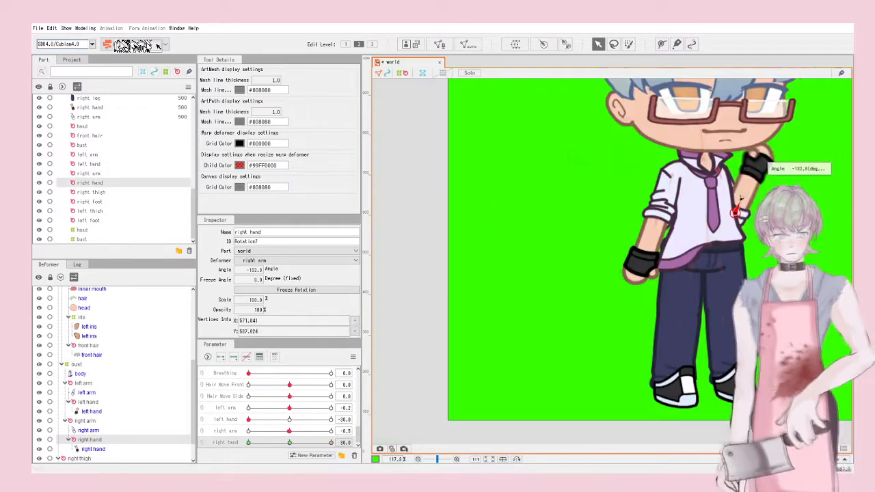
pyautogui.scroll(-2, 440, 98)
# Step: Create keyed Glasses X and Glasses Y parameters, link them as a 2D grid, and save
pyautogui.click(761, 217)
pyautogui.scroll(5, 762, 218)
pyautogui.click(312, 455)
pyautogui.click(233, 357)
pyautogui.moveTo(289, 442); pyautogui.dragTo(331, 442)
pyautogui.moveTo(684, 215)
pyautogui.mouseDown()
pyautogui.moveTo(697, 215)
pyautogui.moveTo(684, 229)
pyautogui.mouseUp()
pyautogui.click(201, 429)
pyautogui.click(353, 357)
pyautogui.scroll(-2, 437, 273)
pyautogui.hotkey('ctrl', 's')
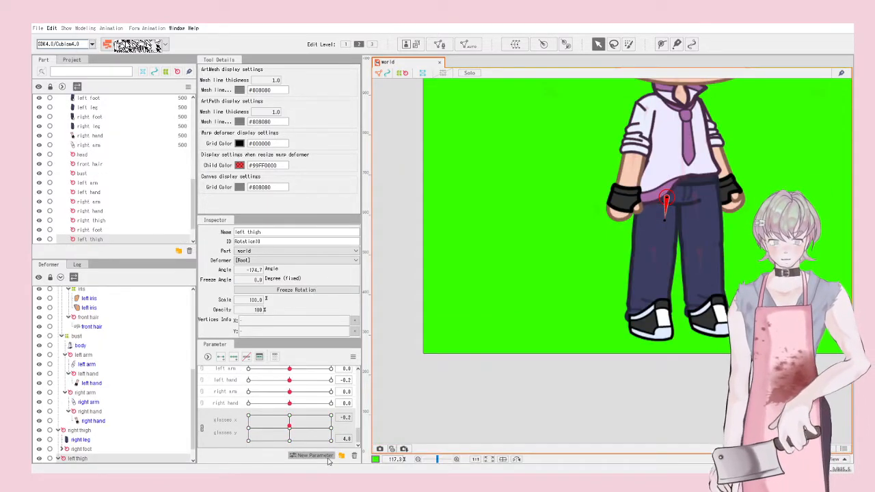
# Step: Create the Left thigh parameter and rotate the thigh deformer at its end keys, including -30
pyautogui.click(326, 456)
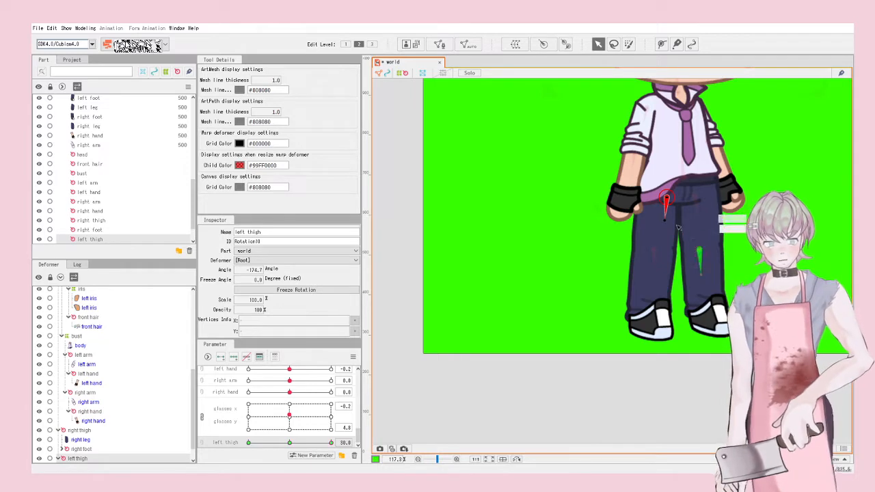
pyautogui.moveTo(677, 227); pyautogui.dragTo(703, 259)
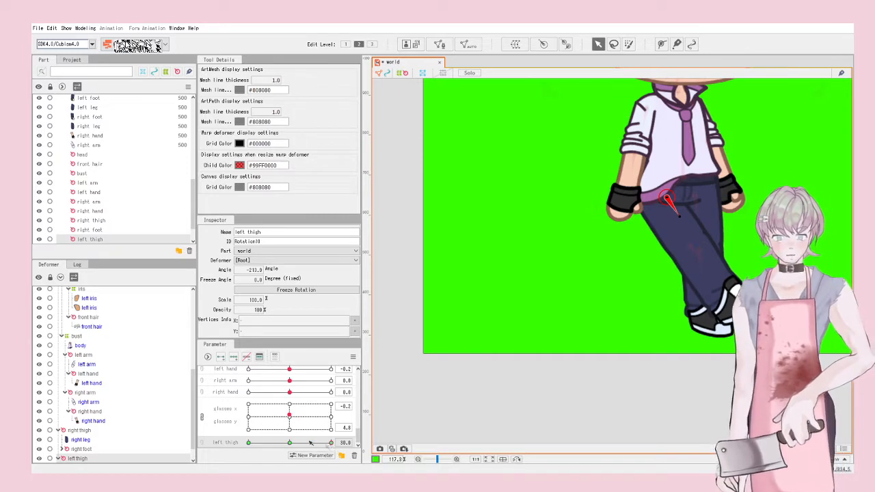
pyautogui.moveTo(330, 443); pyautogui.dragTo(251, 442)
pyautogui.moveTo(663, 223); pyautogui.dragTo(639, 226)
# Step: Select the left foot deformer and bend the lower left leg at the Left foot 30 key
pyautogui.click(623, 239)
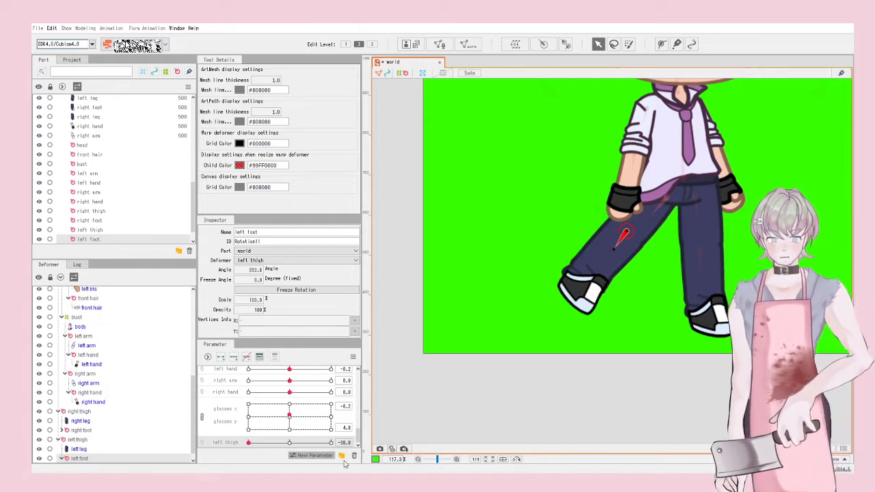
pyautogui.scroll(-1, 321, 445)
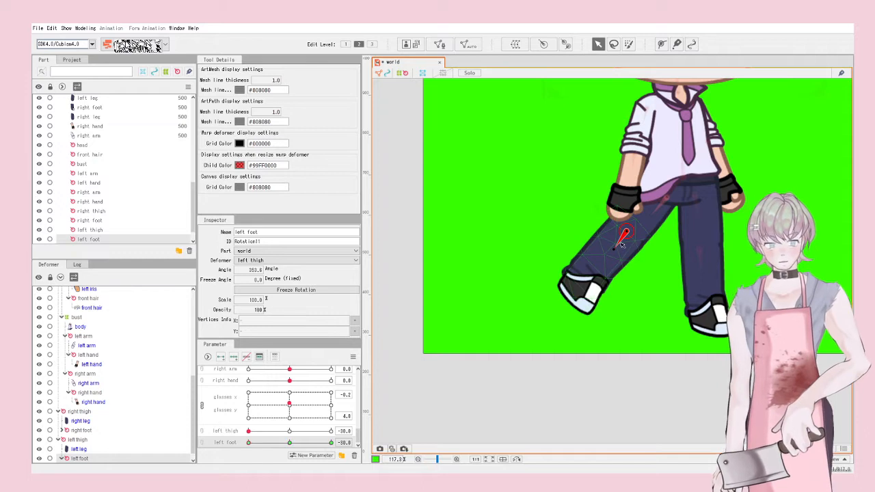
pyautogui.moveTo(615, 248); pyautogui.dragTo(614, 174)
pyautogui.moveTo(281, 443); pyautogui.dragTo(321, 442)
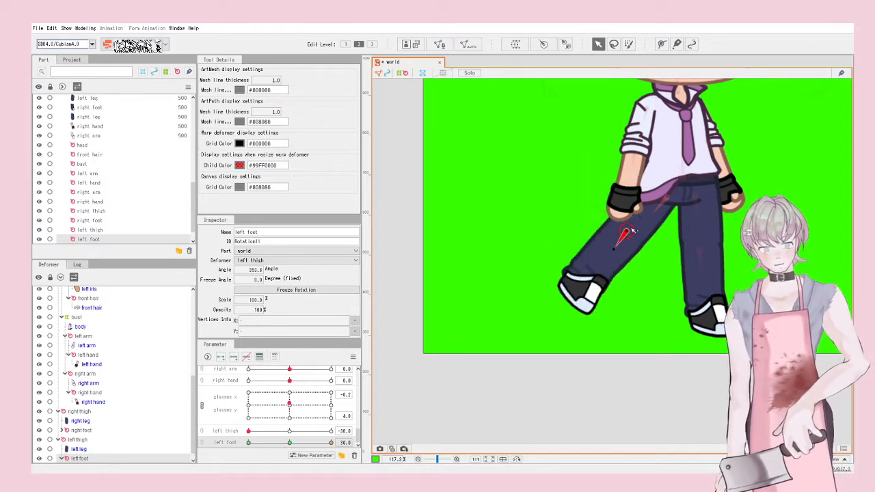
pyautogui.moveTo(616, 247); pyautogui.dragTo(614, 260)
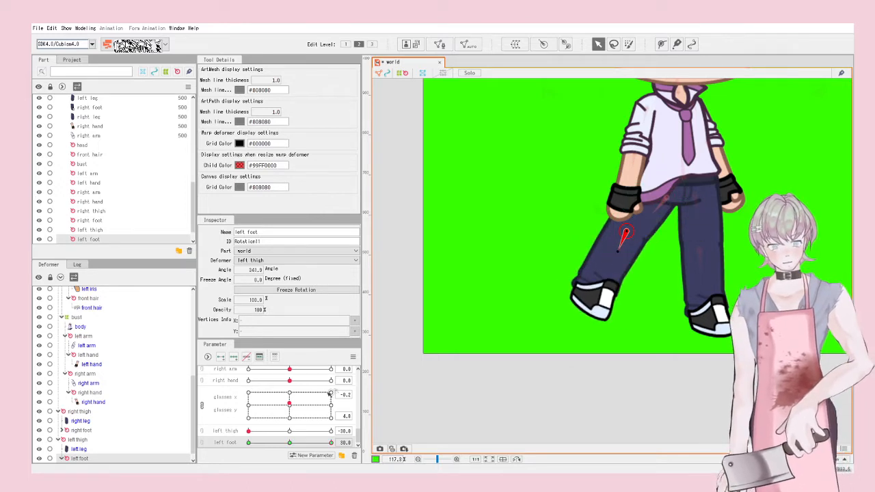
pyautogui.click(292, 431)
pyautogui.click(291, 442)
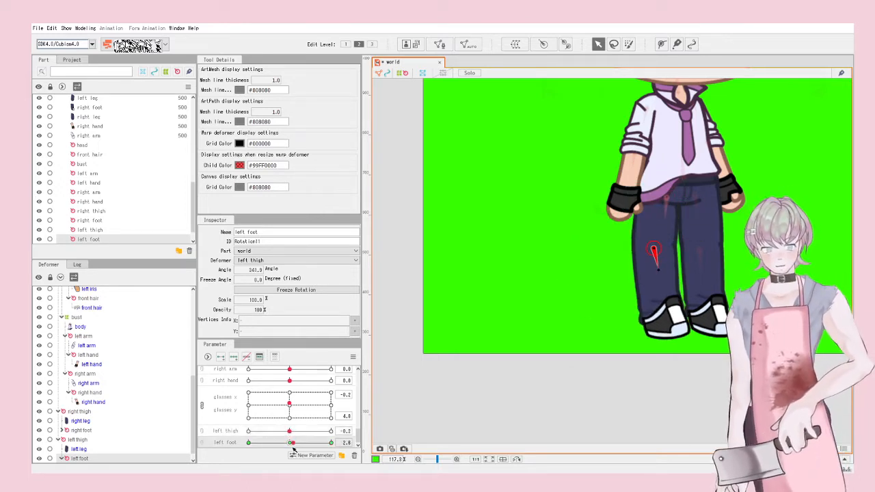
pyautogui.click(332, 443)
pyautogui.moveTo(661, 267); pyautogui.dragTo(650, 277)
pyautogui.moveTo(292, 430); pyautogui.dragTo(293, 463)
pyautogui.scroll(-1, 602, 252)
pyautogui.scroll(2, 672, 231)
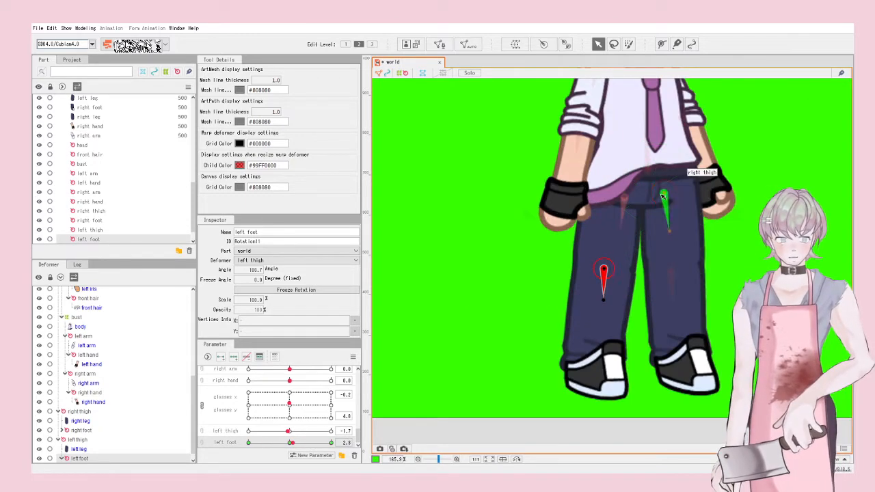
# Step: Create the Right thigh parameter with three keys and swing the right leg at both ends
pyautogui.click(663, 197)
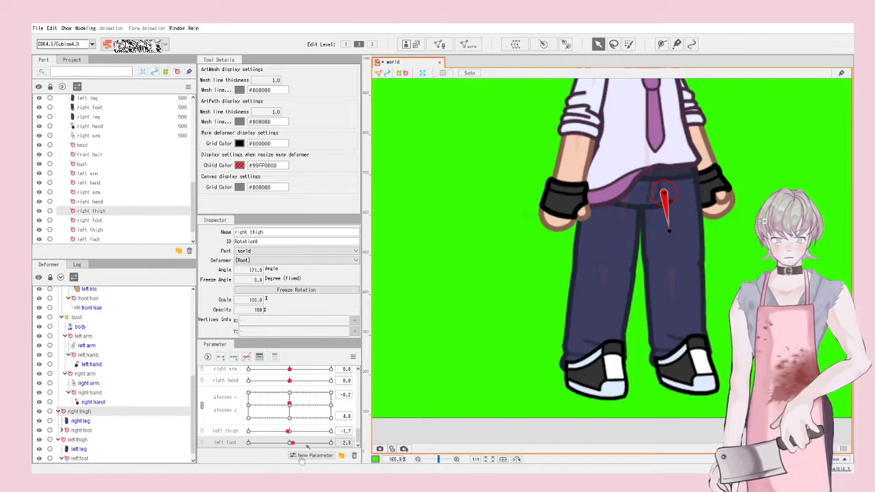
pyautogui.click(387, 387)
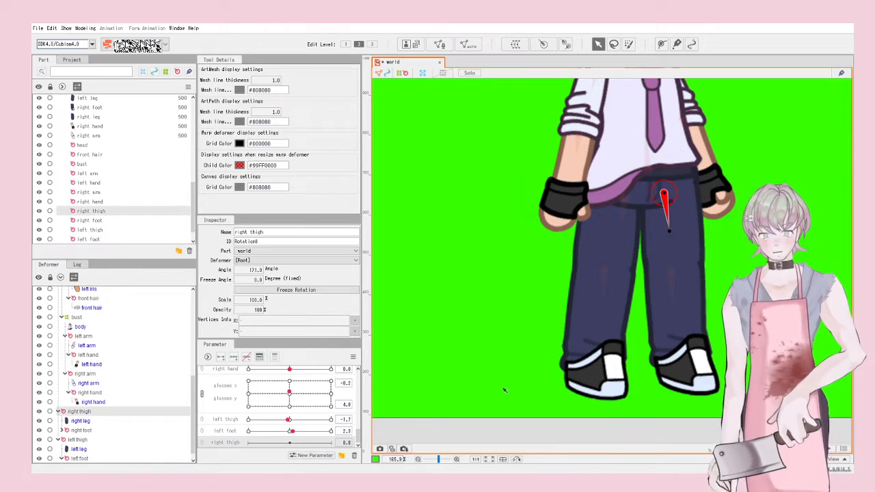
pyautogui.click(234, 357)
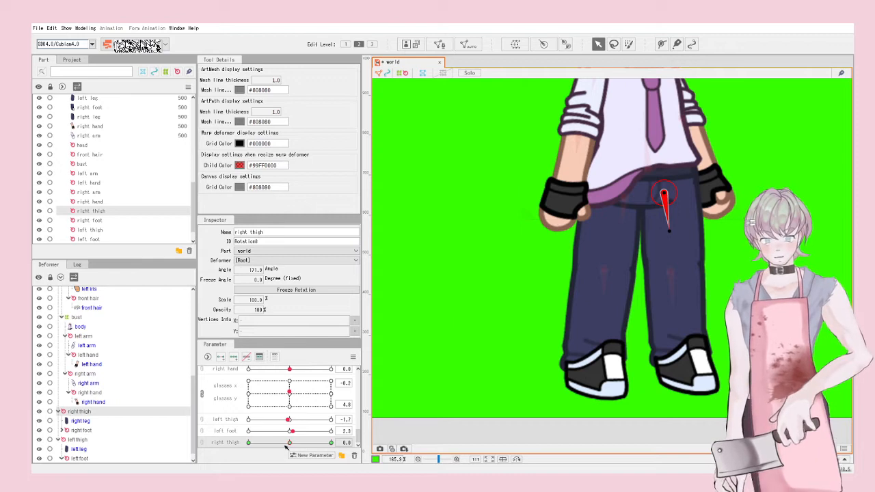
pyautogui.moveTo(672, 232); pyautogui.dragTo(793, 182)
pyautogui.moveTo(290, 443); pyautogui.dragTo(264, 443)
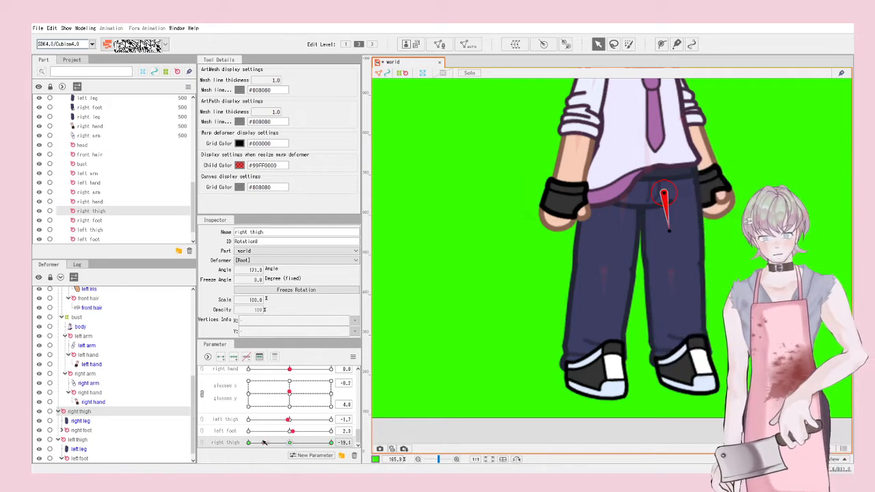
pyautogui.moveTo(671, 231); pyautogui.dragTo(660, 185)
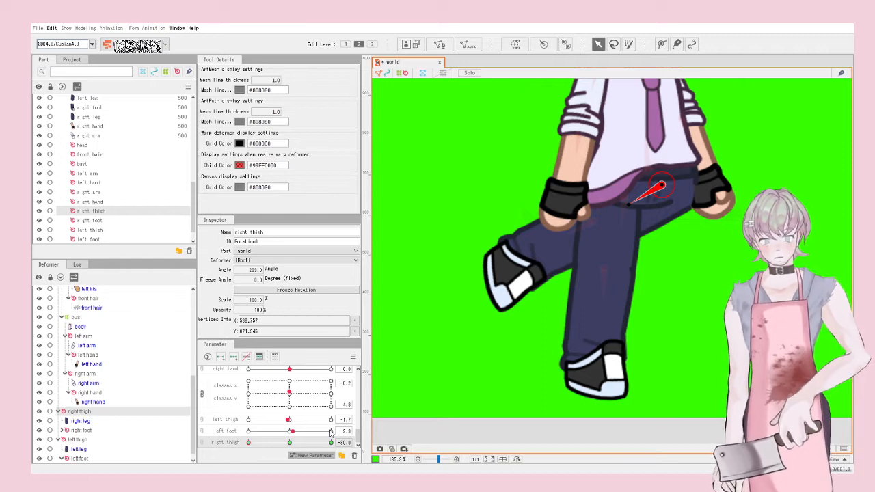
# Step: Rotate the right foot deformer in the raised pose, test the swing, and save with Ctrl+S
pyautogui.scroll(-1, 331, 434)
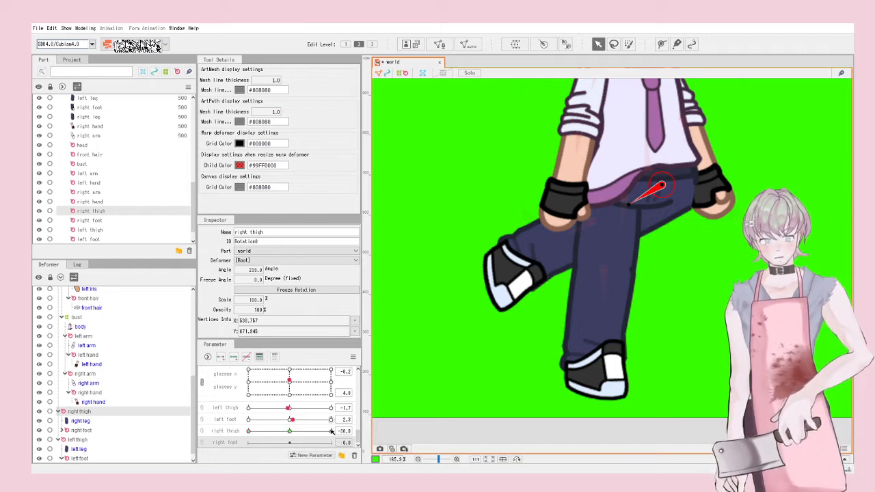
pyautogui.click(593, 222)
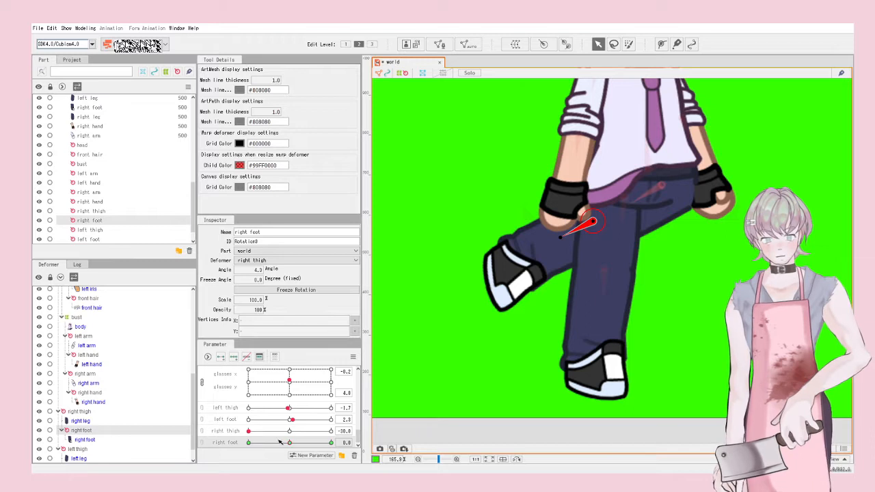
pyautogui.moveTo(561, 237); pyautogui.dragTo(567, 171)
pyautogui.moveTo(248, 430); pyautogui.dragTo(330, 431)
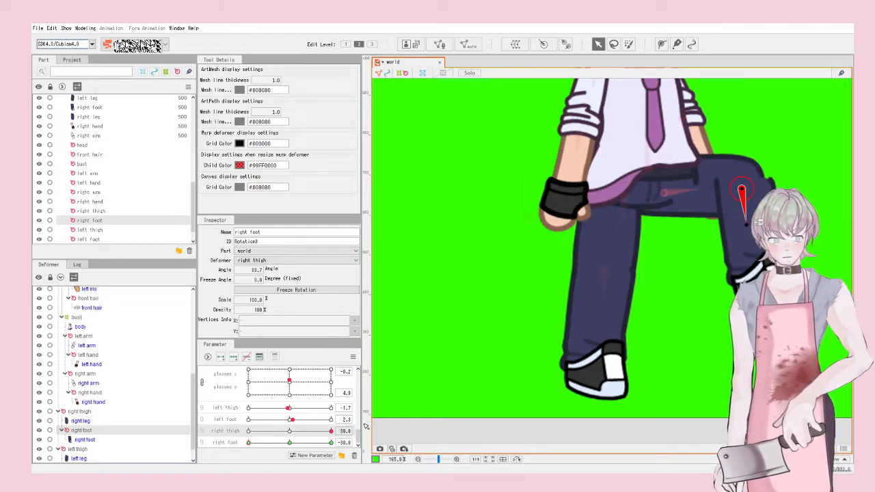
pyautogui.moveTo(741, 192); pyautogui.dragTo(730, 190)
pyautogui.moveTo(289, 432); pyautogui.dragTo(288, 467)
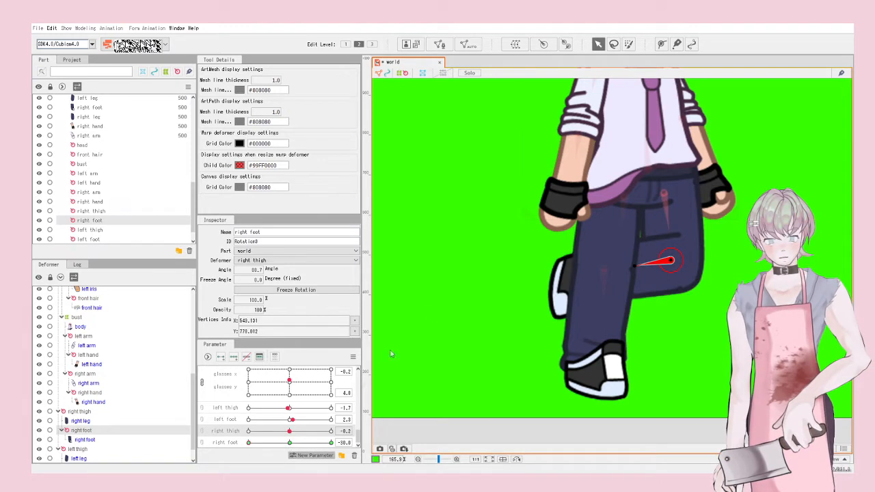
pyautogui.click(290, 442)
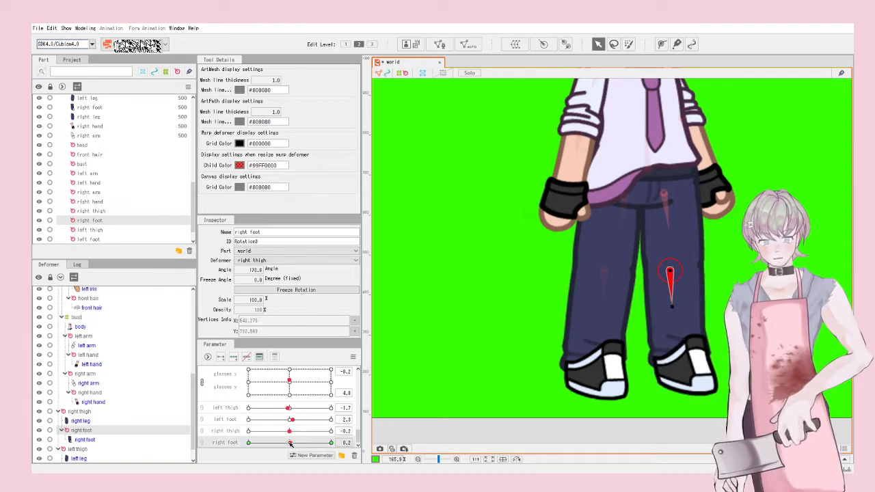
pyautogui.hotkey('ctrl', 's')
pyautogui.click(524, 297)
pyautogui.scroll(-4, 504, 257)
pyautogui.scroll(4, 518, 195)
pyautogui.scroll(-3, 518, 195)
pyautogui.click(85, 28)
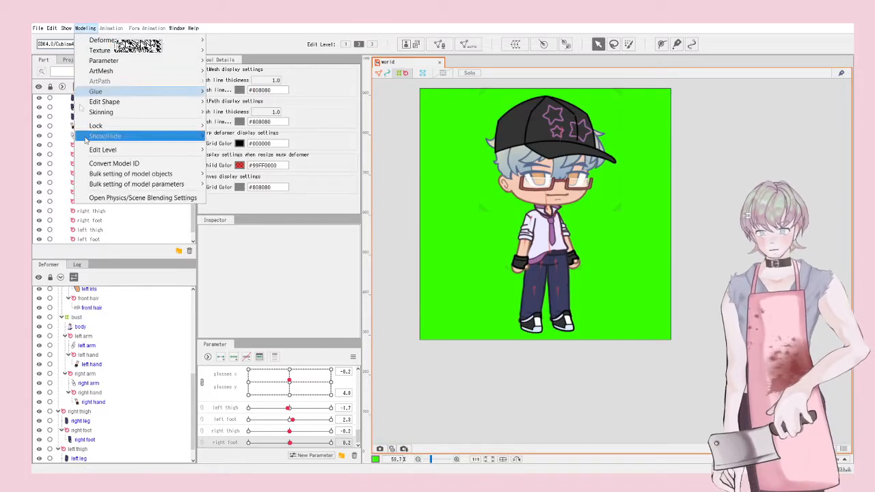
pyautogui.click(102, 198)
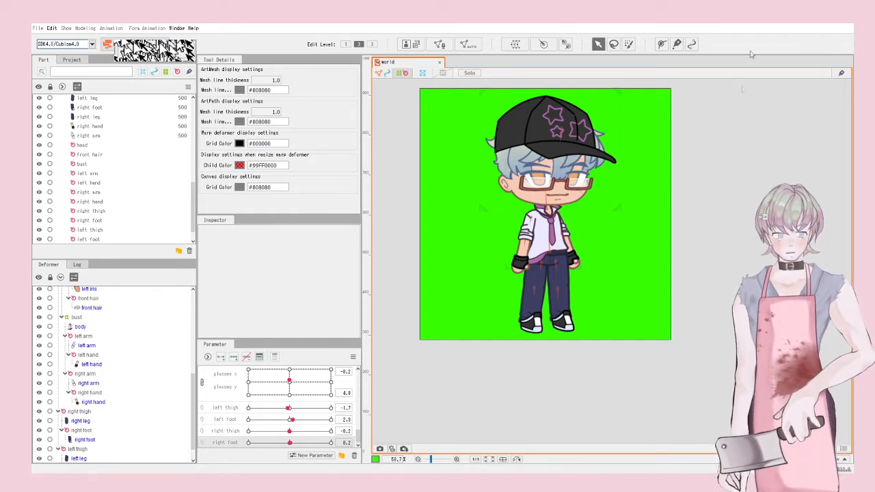
pyautogui.scroll(2, 531, 179)
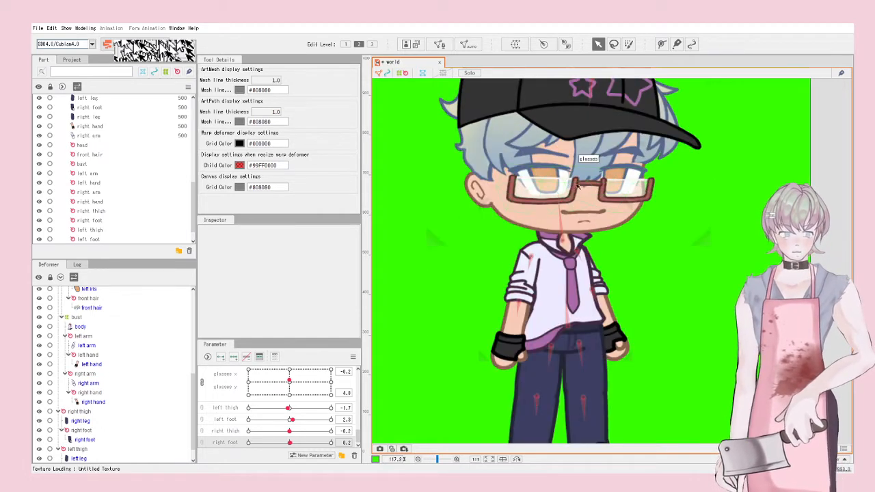
pyautogui.scroll(-2, 661, 233)
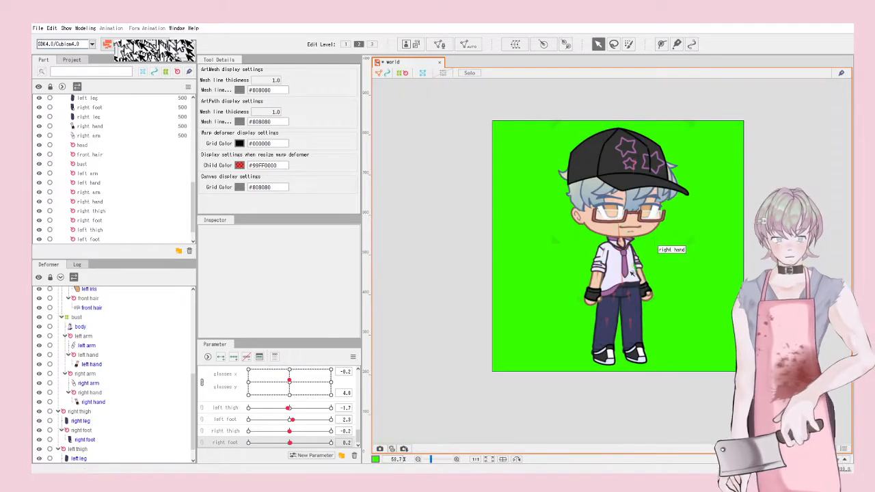
pyautogui.scroll(1, 309, 401)
pyautogui.moveTo(295, 415)
pyautogui.mouseDown()
pyautogui.moveTo(282, 452)
pyautogui.moveTo(225, 448)
pyautogui.moveTo(277, 429)
pyautogui.moveTo(291, 417)
pyautogui.moveTo(281, 402)
pyautogui.moveTo(325, 405)
pyautogui.moveTo(290, 408)
pyautogui.mouseUp()
pyautogui.scroll(5, 290, 408)
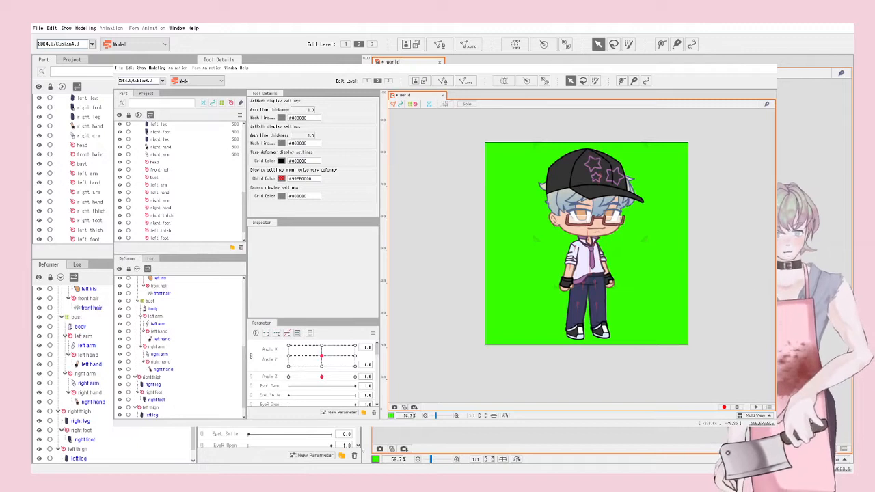
# Step: Open Modeling > Physics/Scene Blending Settings and play the scene to preview the chibi's physics sway
pyautogui.click(66, 28)
pyautogui.moveTo(85, 28)
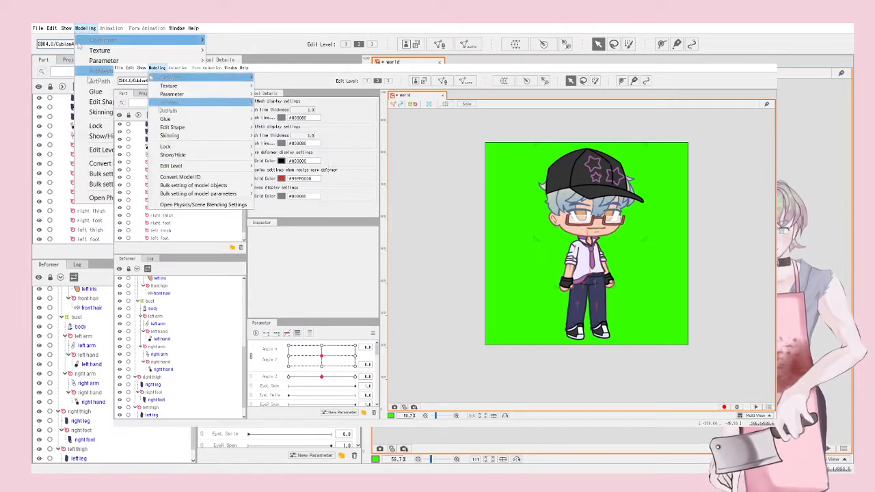
pyautogui.click(179, 205)
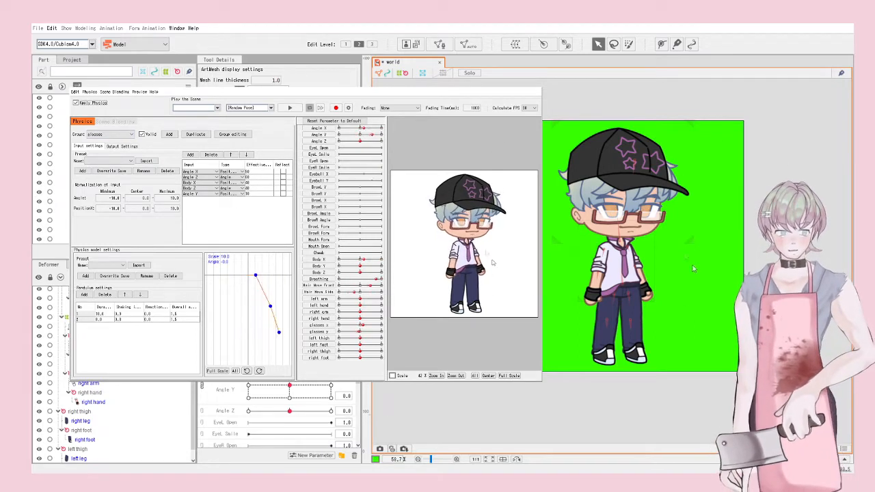
pyautogui.click(290, 107)
pyautogui.click(290, 107)
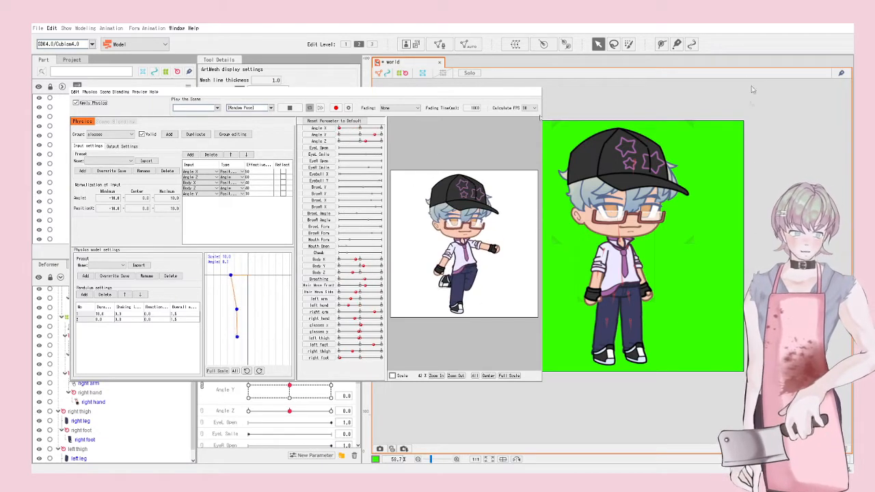
# Step: Close the physics window, key EyeR Open, and lower the left top eyelash over the eye
pyautogui.click(752, 50)
pyautogui.scroll(5, 659, 211)
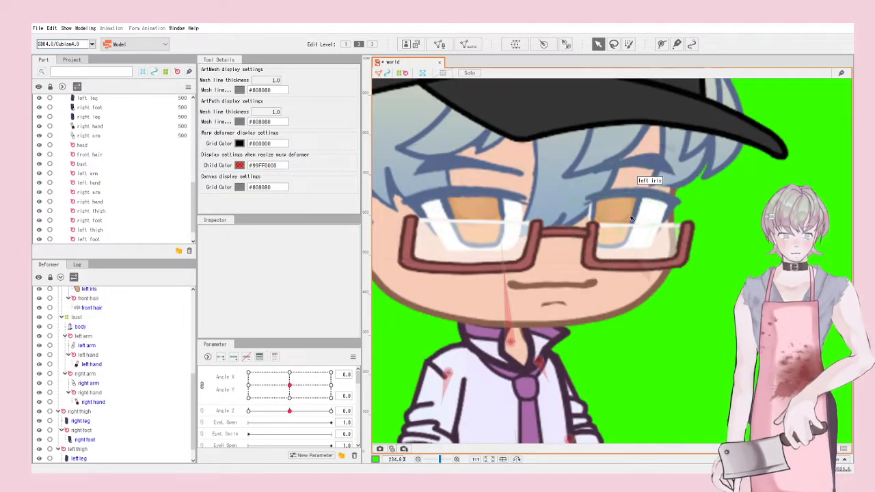
pyautogui.click(622, 194)
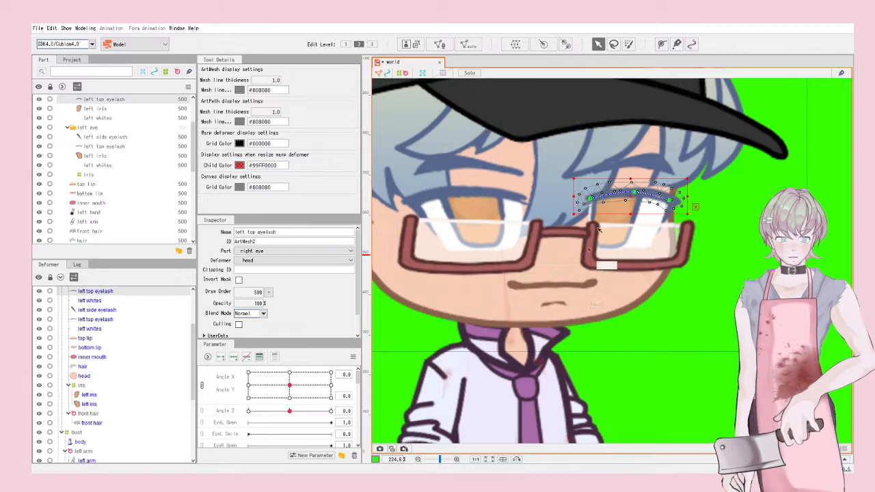
pyautogui.scroll(3, 622, 195)
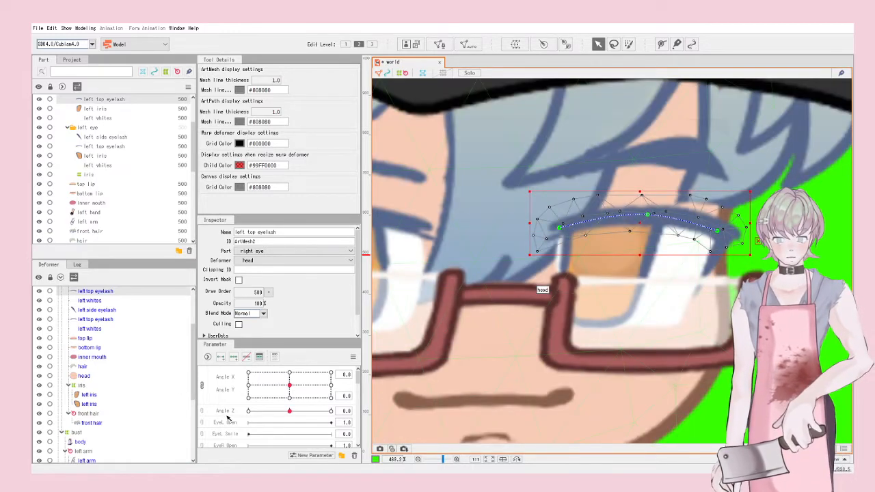
pyautogui.scroll(-3, 229, 431)
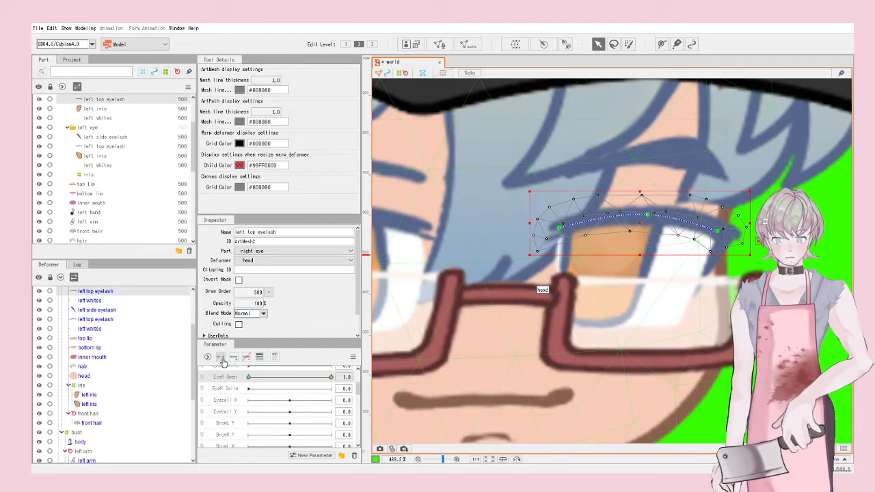
pyautogui.click(239, 377)
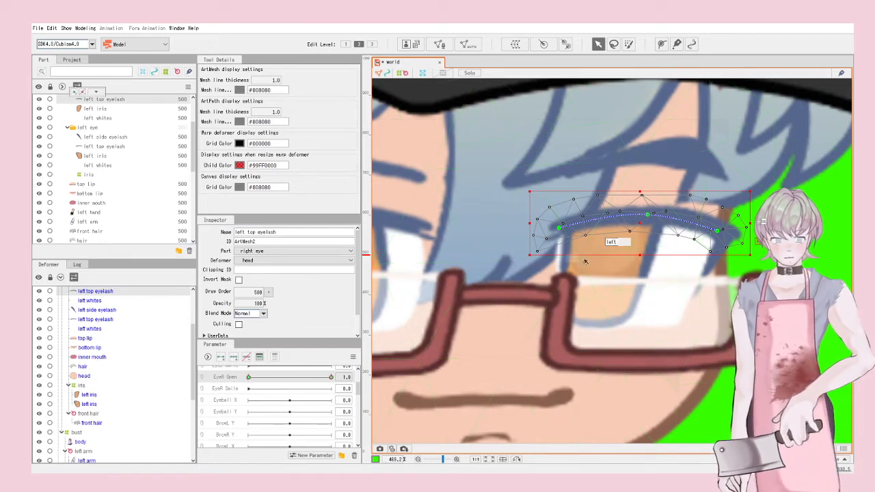
pyautogui.moveTo(644, 221); pyautogui.dragTo(628, 280)
# Step: Move, shrink and tilt the left side eyelash toward a closed eye
pyautogui.click(728, 235)
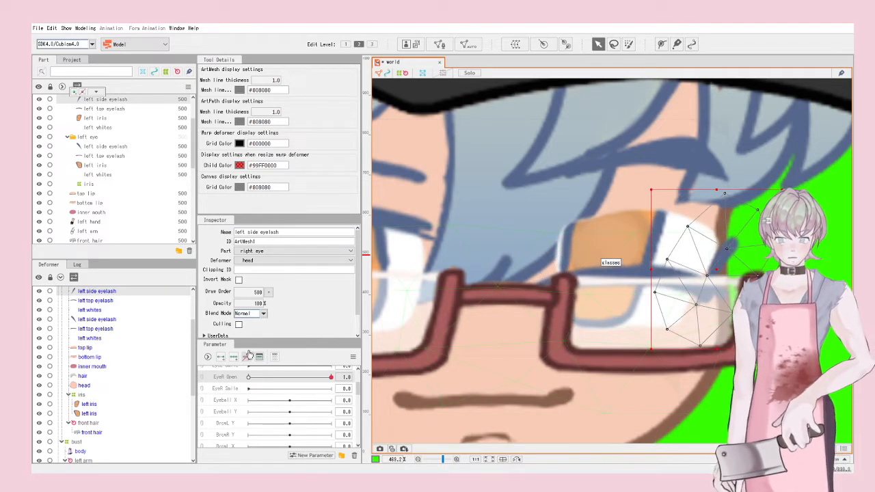
pyautogui.hotkey('ctrl', 'z')
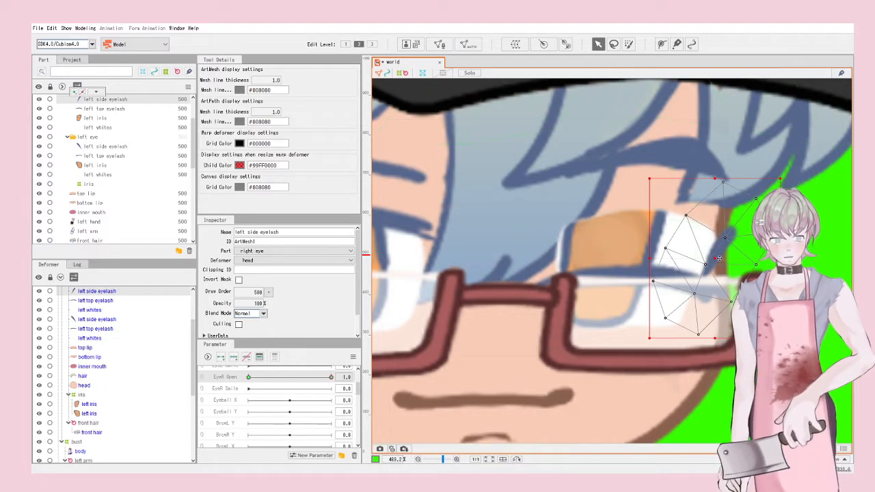
pyautogui.moveTo(719, 259); pyautogui.dragTo(721, 264)
pyautogui.moveTo(782, 183); pyautogui.dragTo(751, 272)
pyautogui.moveTo(647, 350); pyautogui.dragTo(624, 307)
pyautogui.moveTo(702, 305); pyautogui.dragTo(693, 299)
pyautogui.moveTo(639, 290); pyautogui.dragTo(672, 293)
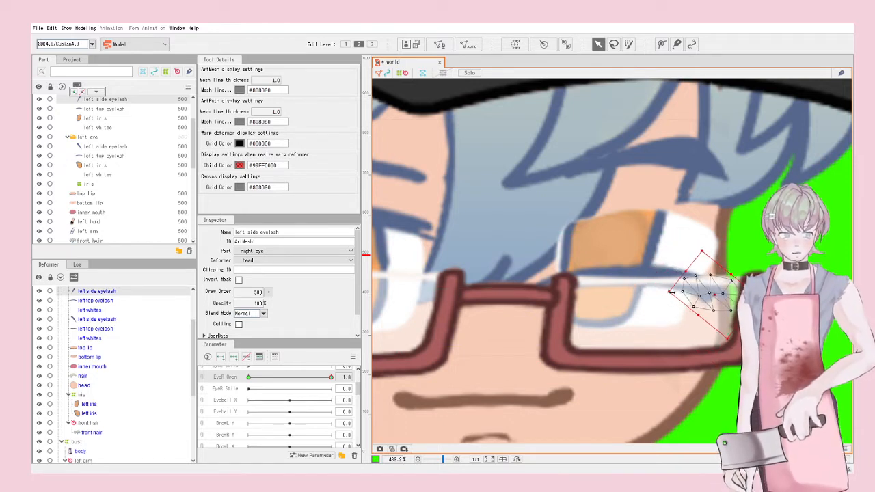
pyautogui.click(684, 250)
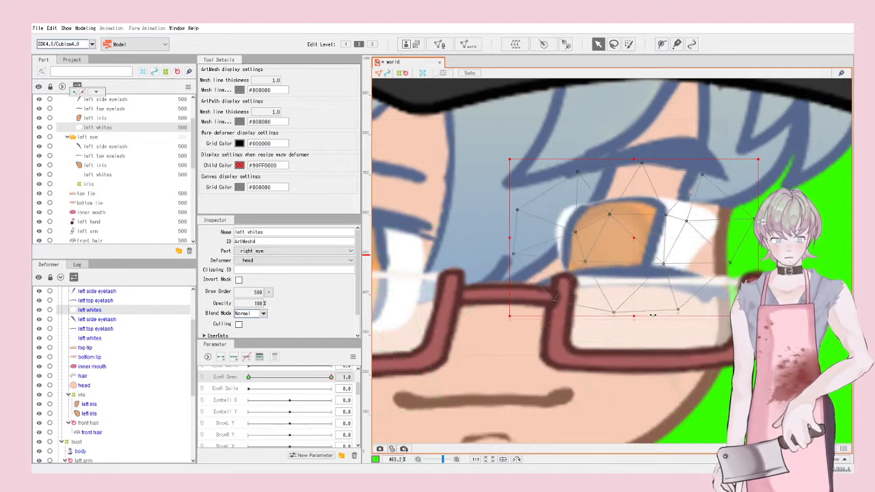
# Step: Draw a closed deform path around the left whites eye-white mesh
pyautogui.click(660, 45)
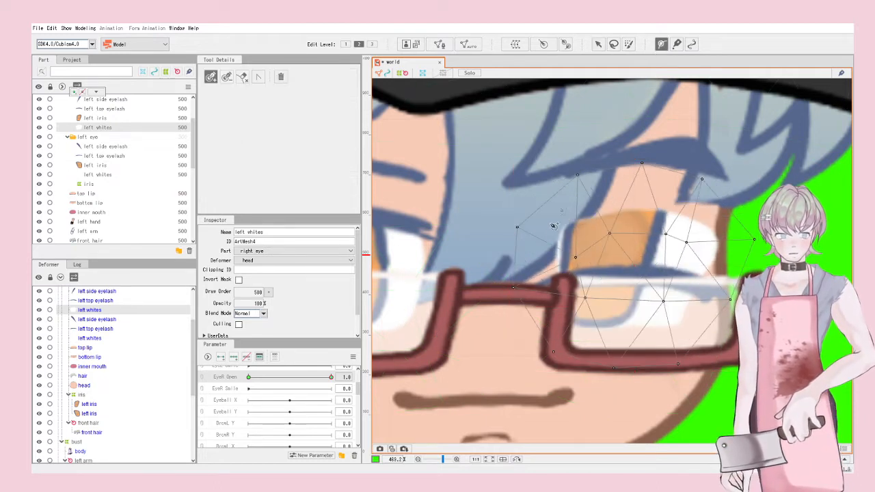
pyautogui.click(566, 231)
pyautogui.click(638, 332)
pyautogui.click(675, 328)
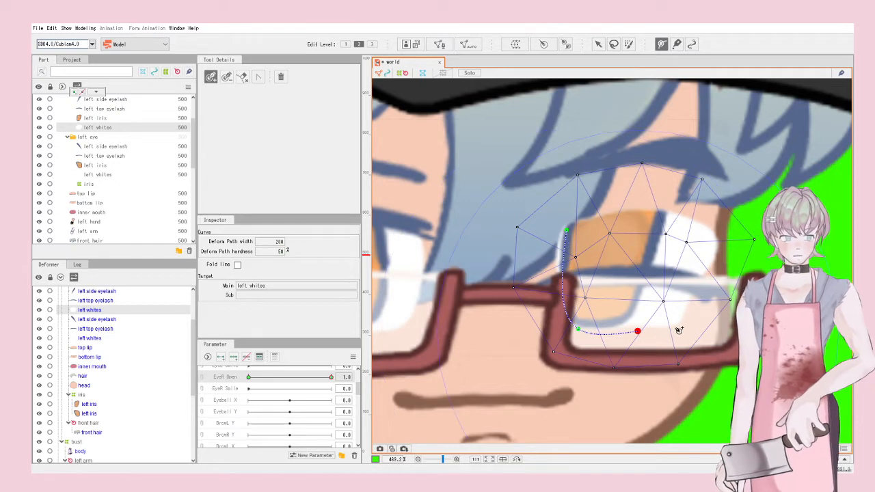
pyautogui.click(717, 238)
pyautogui.click(637, 212)
pyautogui.click(567, 231)
pyautogui.moveTo(637, 331); pyautogui.dragTo(624, 332)
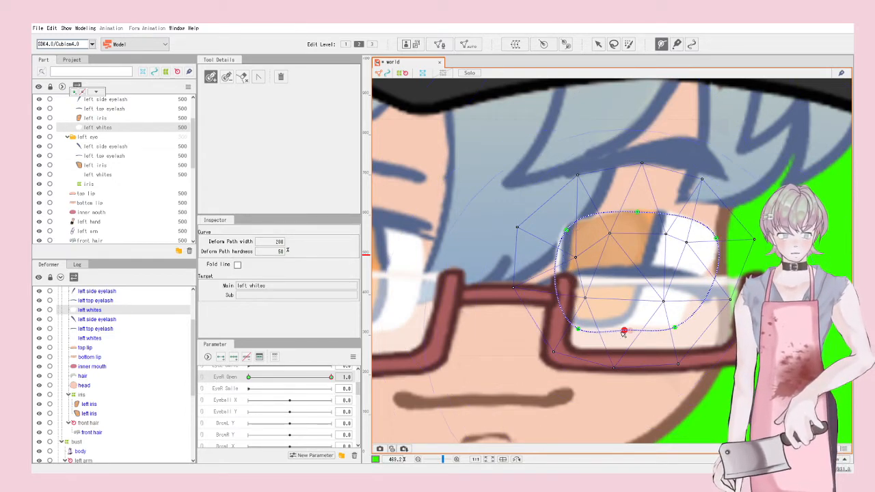
# Step: Drag the path points and deformer top to squash the eye whites, nudging them up-left
pyautogui.click(596, 44)
pyautogui.moveTo(566, 230); pyautogui.dragTo(553, 280)
pyautogui.moveTo(717, 237); pyautogui.dragTo(702, 290)
pyautogui.moveTo(583, 332); pyautogui.dragTo(554, 277)
pyautogui.moveTo(643, 220); pyautogui.dragTo(629, 266)
pyautogui.moveTo(549, 232); pyautogui.dragTo(553, 267)
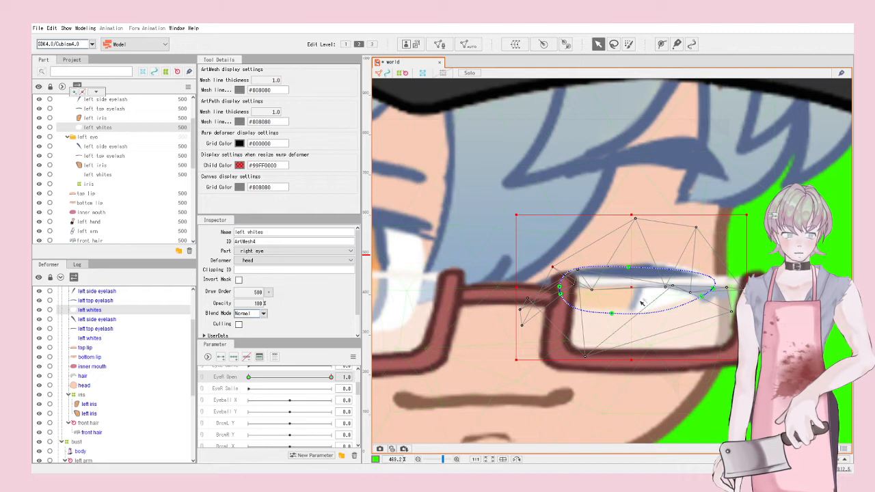
pyautogui.moveTo(618, 314); pyautogui.dragTo(632, 294)
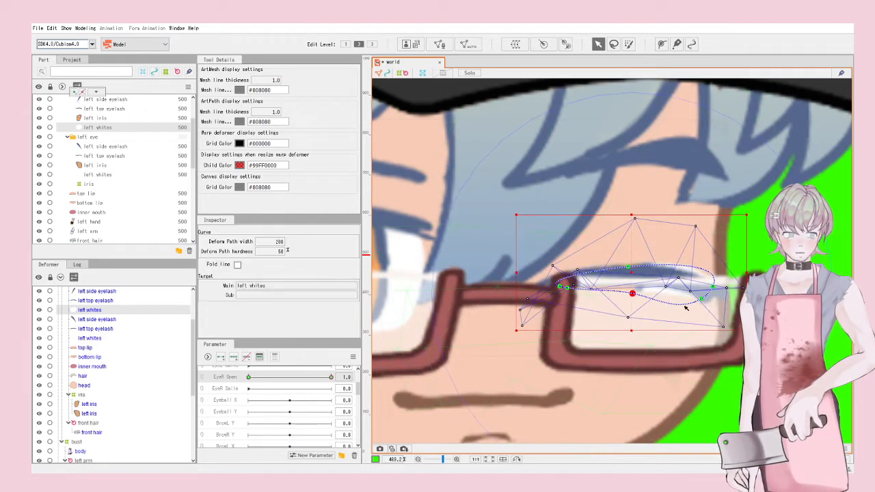
pyautogui.moveTo(702, 299); pyautogui.dragTo(638, 281)
pyautogui.moveTo(737, 217); pyautogui.dragTo(744, 229)
pyautogui.moveTo(632, 282); pyautogui.dragTo(630, 274)
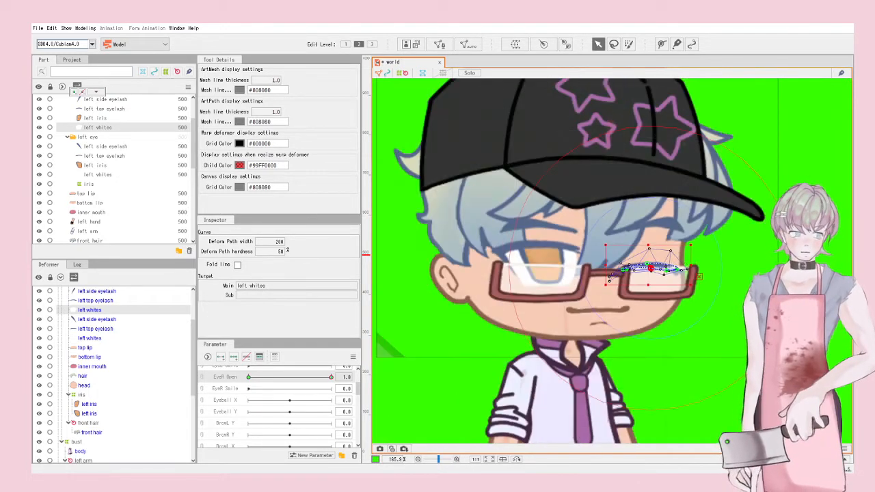
pyautogui.press('Escape')
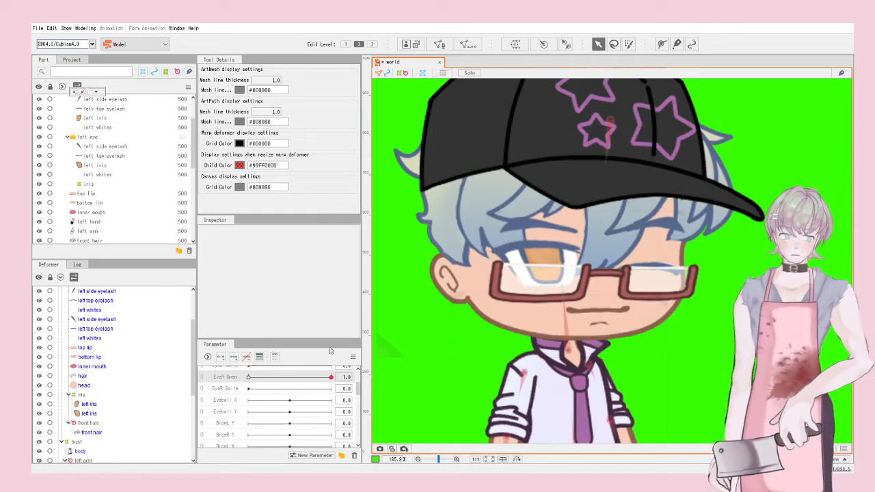
# Step: Select the left top eyelash and the EyeR Open parameter, testing how the eye closes
pyautogui.moveTo(331, 378); pyautogui.dragTo(218, 361)
pyautogui.scroll(5, 479, 287)
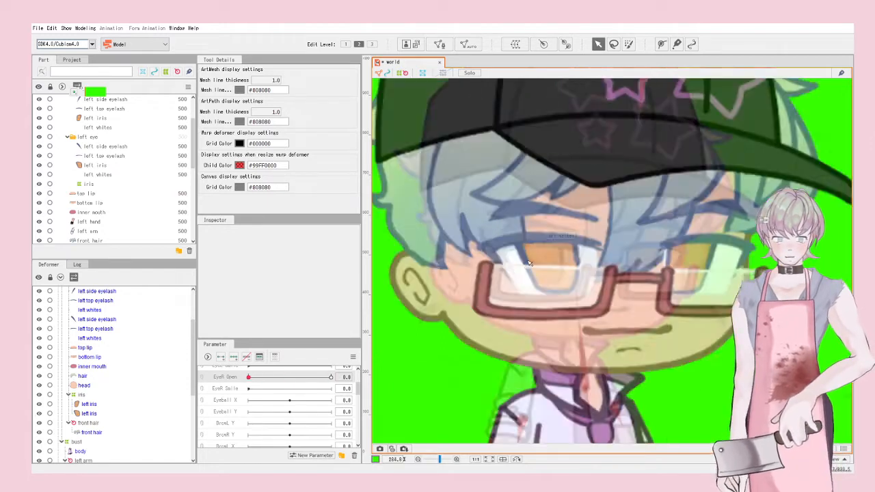
pyautogui.scroll(-2, 465, 306)
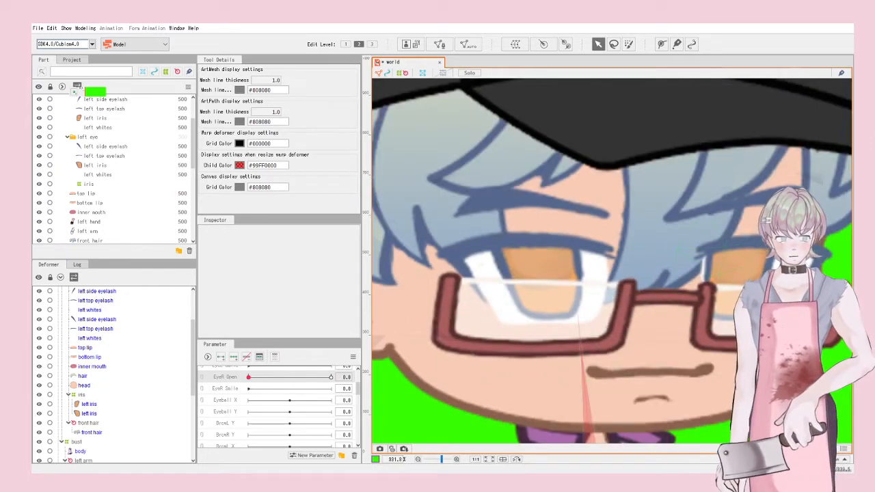
pyautogui.click(95, 300)
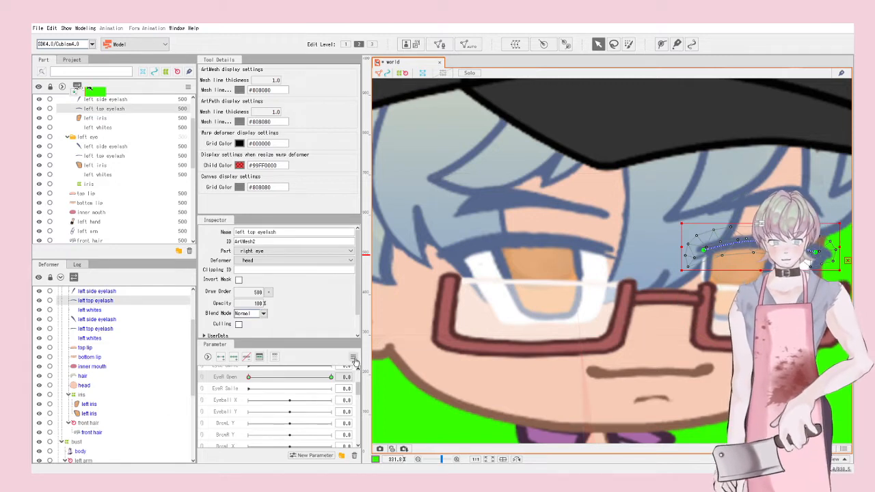
pyautogui.click(354, 358)
pyautogui.click(388, 424)
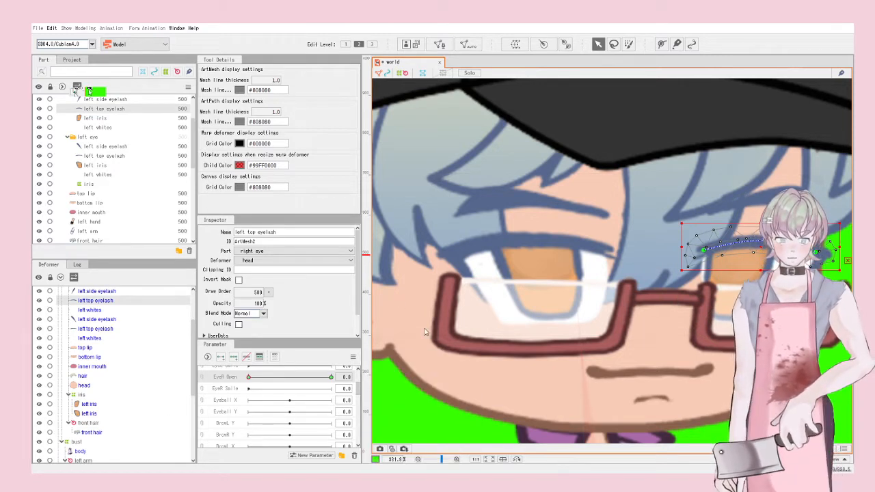
pyautogui.click(285, 373)
pyautogui.moveTo(248, 378); pyautogui.dragTo(342, 383)
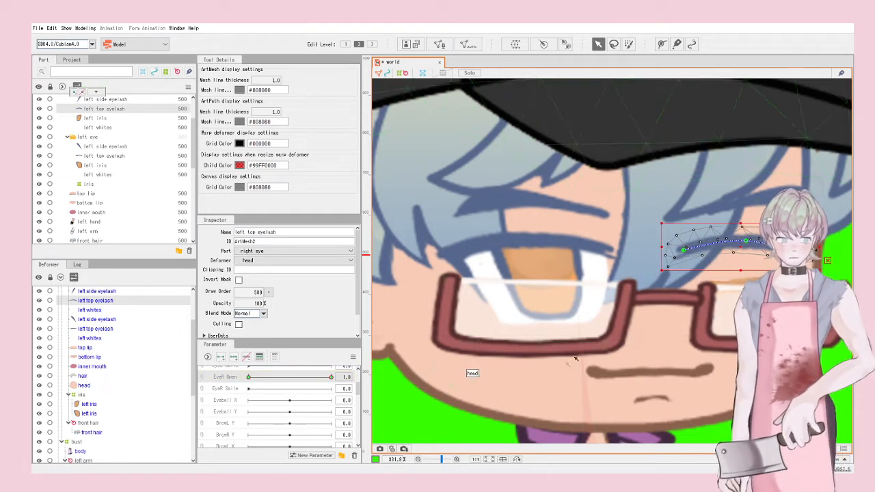
pyautogui.hotkey('ctrl', 'z')
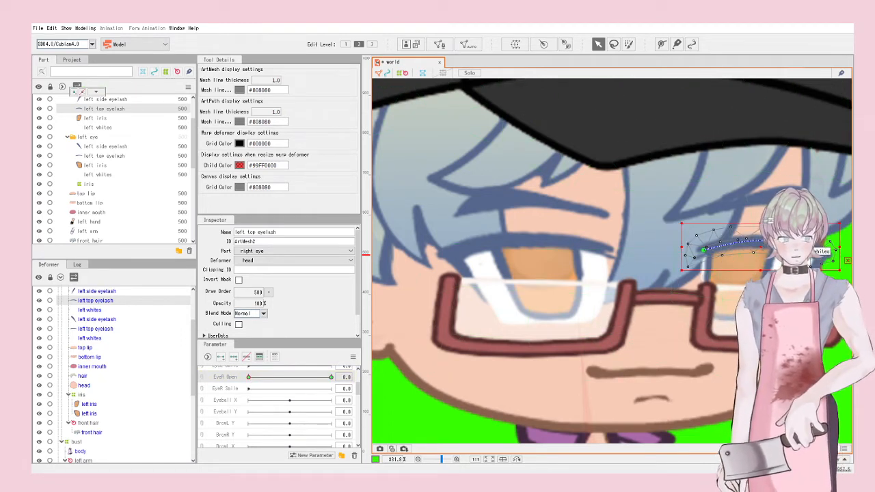
# Step: Add left whites to the selection and Bulk Reflect the closed-eye shape onto both meshes
pyautogui.keyDown('shift'); pyautogui.click(817, 247); pyautogui.keyUp('shift')
pyautogui.scroll(5, 827, 270)
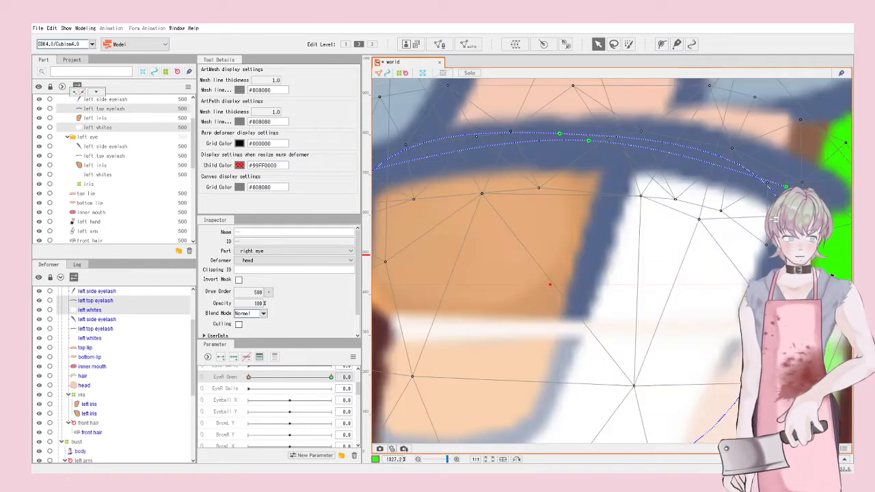
pyautogui.scroll(-5, 752, 275)
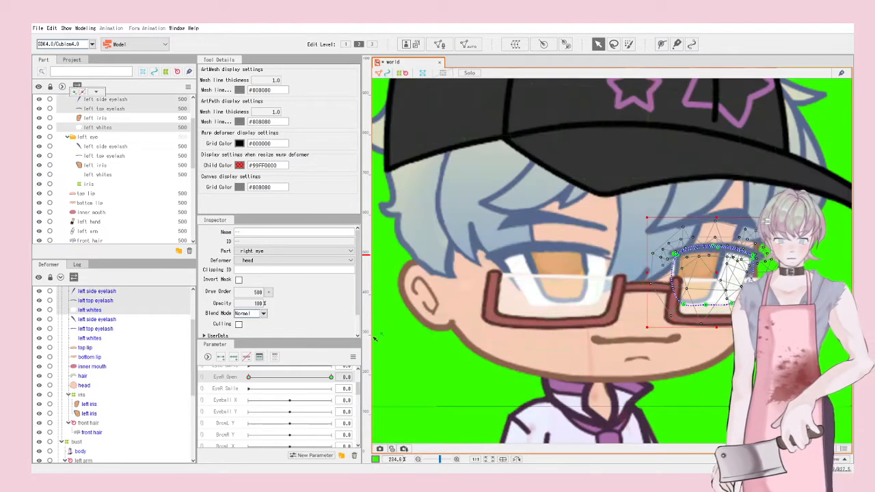
pyautogui.click(352, 358)
pyautogui.click(404, 425)
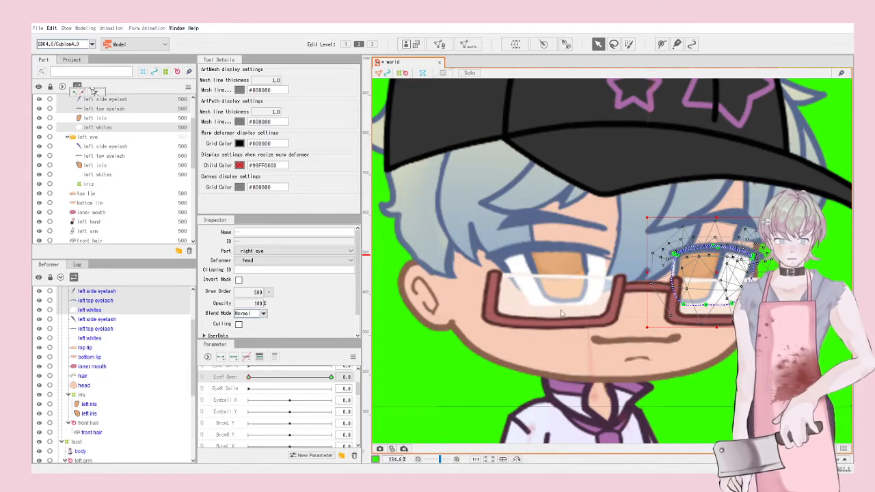
pyautogui.moveTo(307, 376); pyautogui.dragTo(247, 374)
pyautogui.scroll(3, 563, 295)
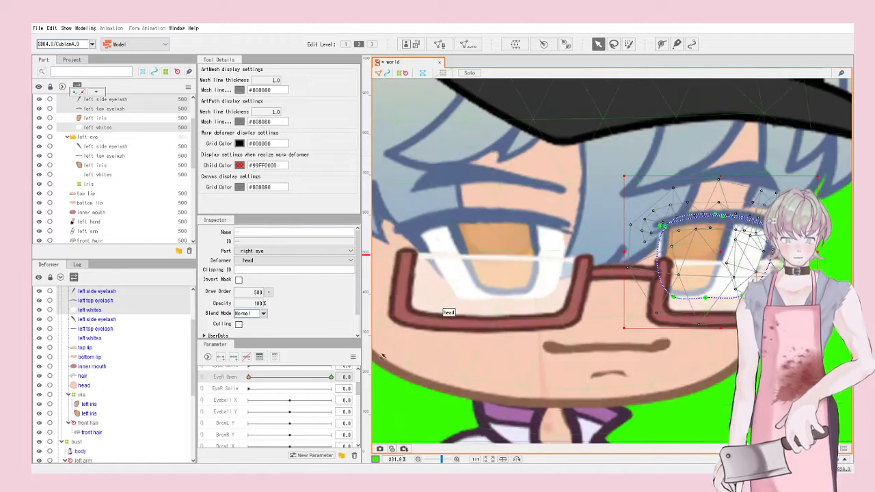
pyautogui.click(353, 357)
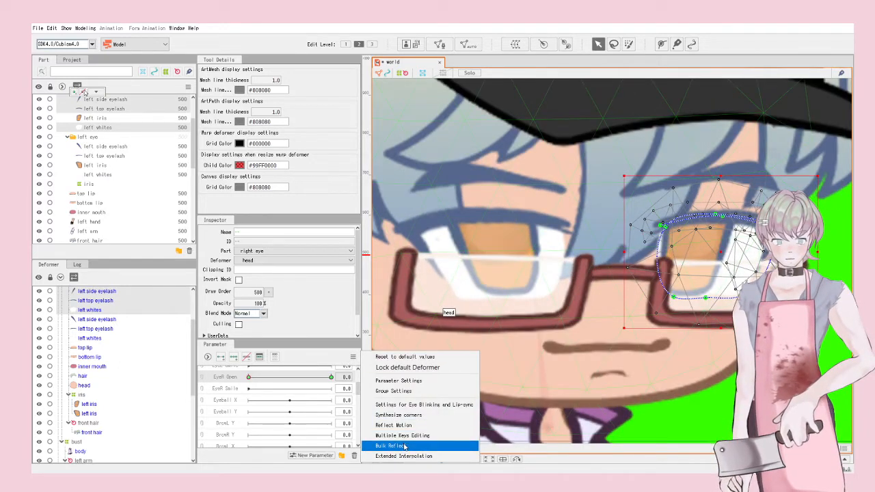
pyautogui.click(416, 124)
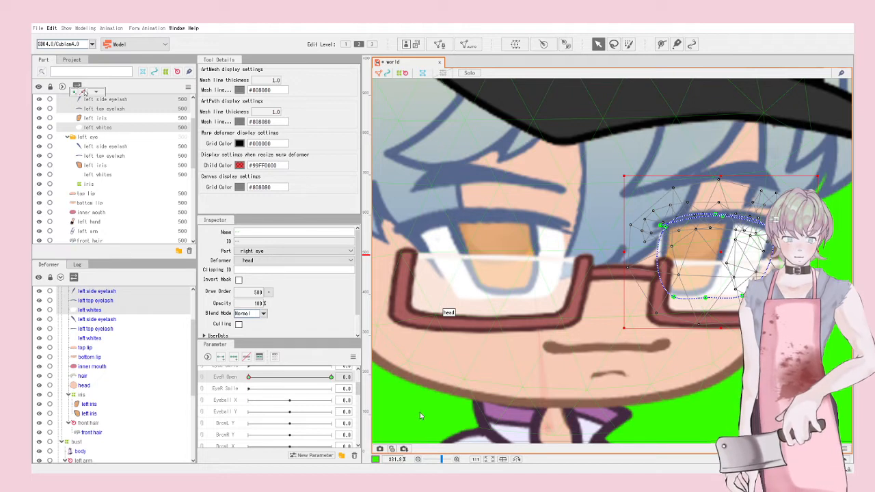
pyautogui.hotkey('ctrl', 'z')
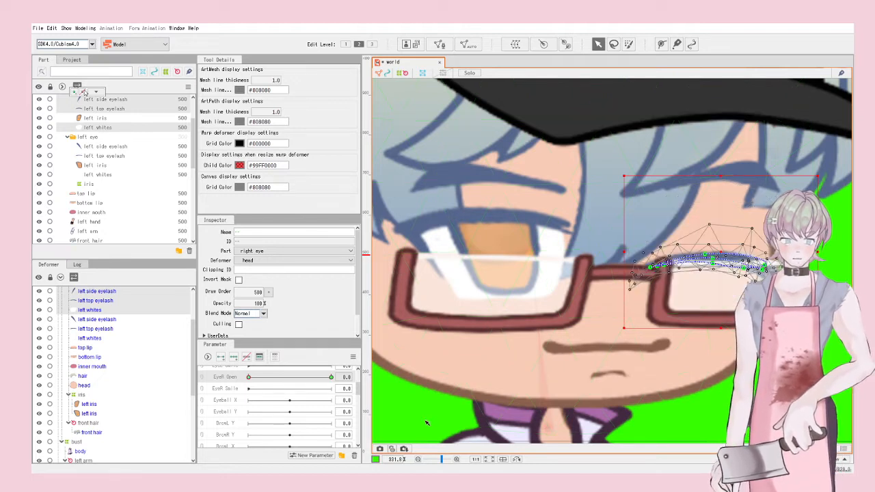
pyautogui.moveTo(299, 378); pyautogui.dragTo(455, 410)
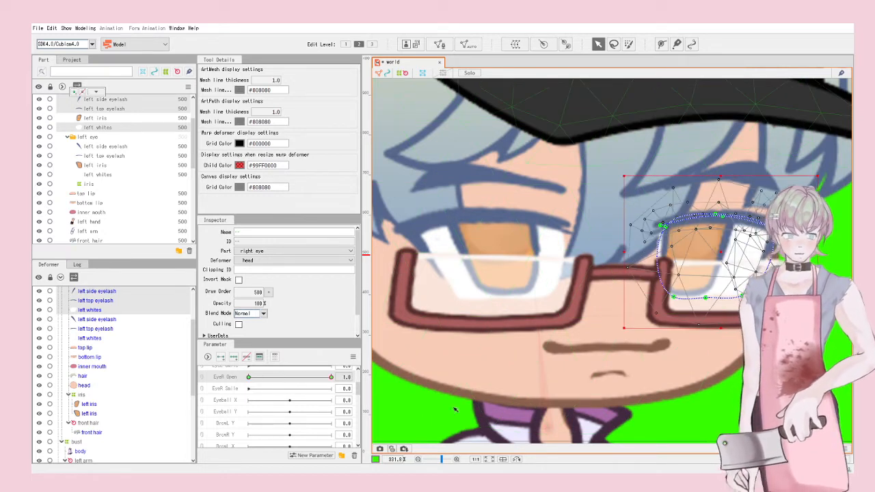
# Step: Delete the EyeL Smile and EyeR Smile parameters
pyautogui.scroll(2, 268, 396)
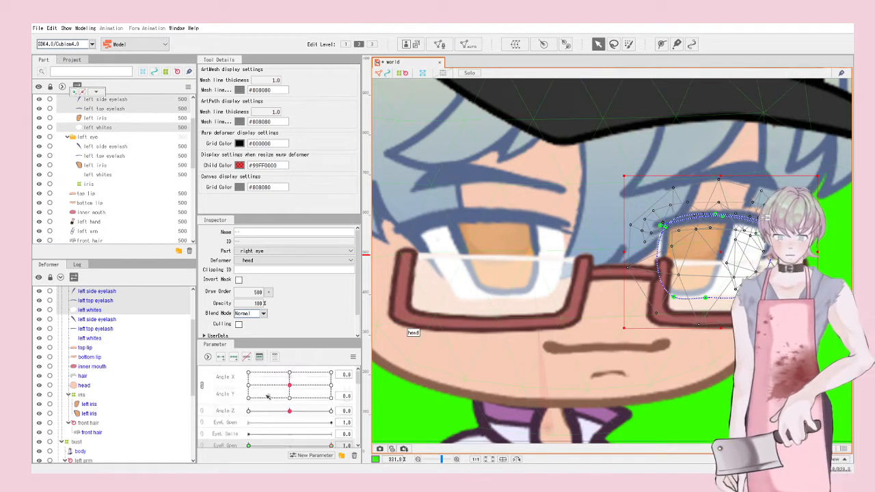
pyautogui.rightClick(232, 435)
pyautogui.click(253, 468)
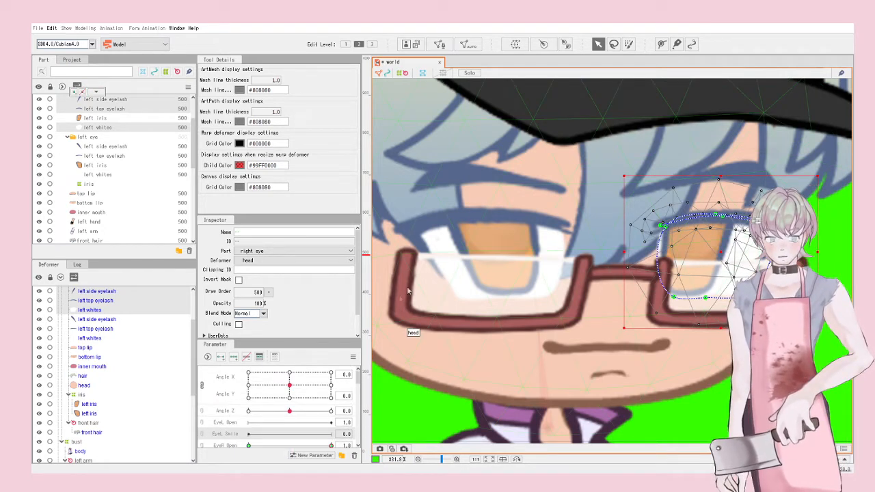
pyautogui.scroll(-3, 260, 396)
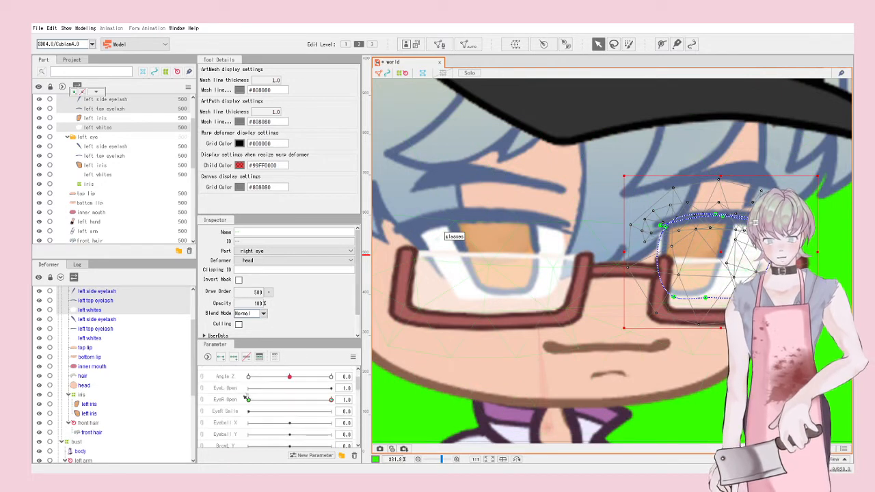
pyautogui.rightClick(235, 411)
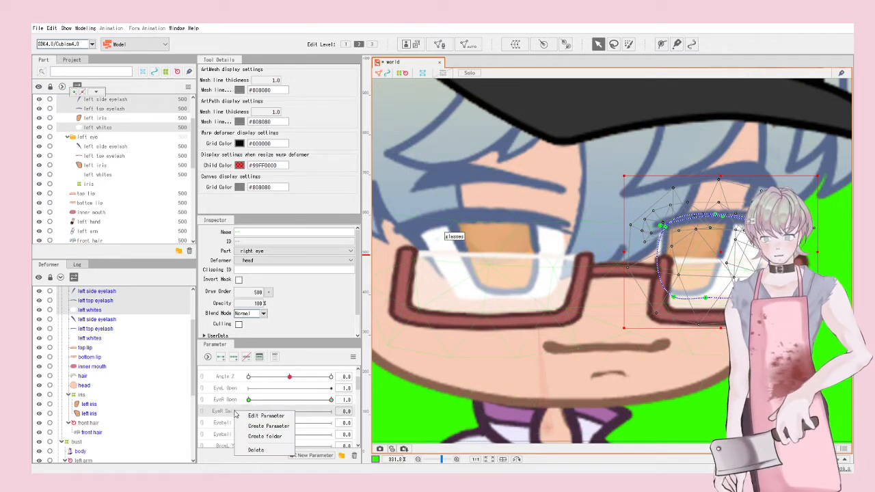
pyautogui.click(252, 444)
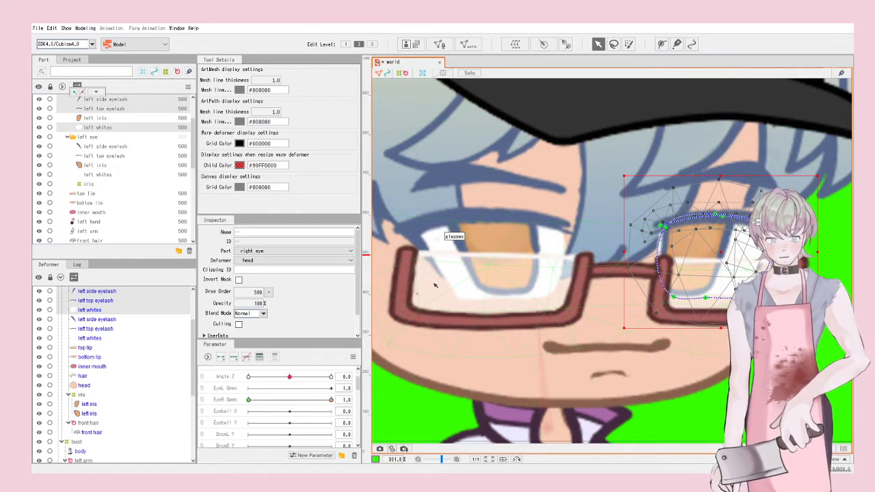
# Step: On EyeL Open, lower the left top eyelash and rotate the side eyelash about 40° counter-clockwise
pyautogui.click(510, 220)
pyautogui.scroll(-4, 664, 271)
pyautogui.scroll(2, 505, 263)
pyautogui.scroll(4, 505, 263)
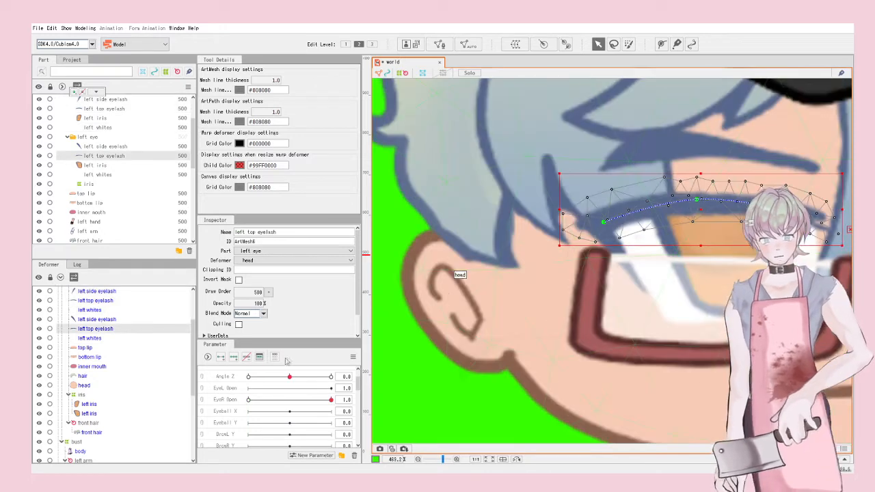
pyautogui.click(227, 390)
pyautogui.scroll(-2, 400, 303)
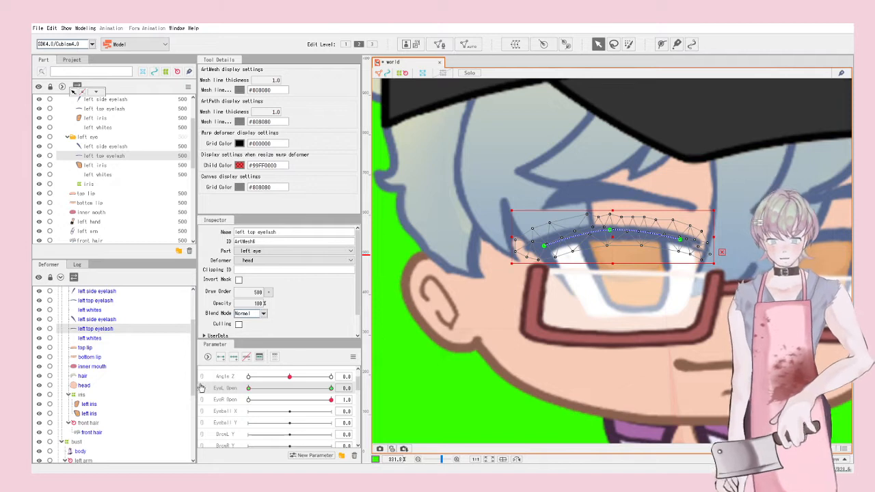
pyautogui.scroll(2, 656, 240)
pyautogui.moveTo(603, 240); pyautogui.dragTo(608, 299)
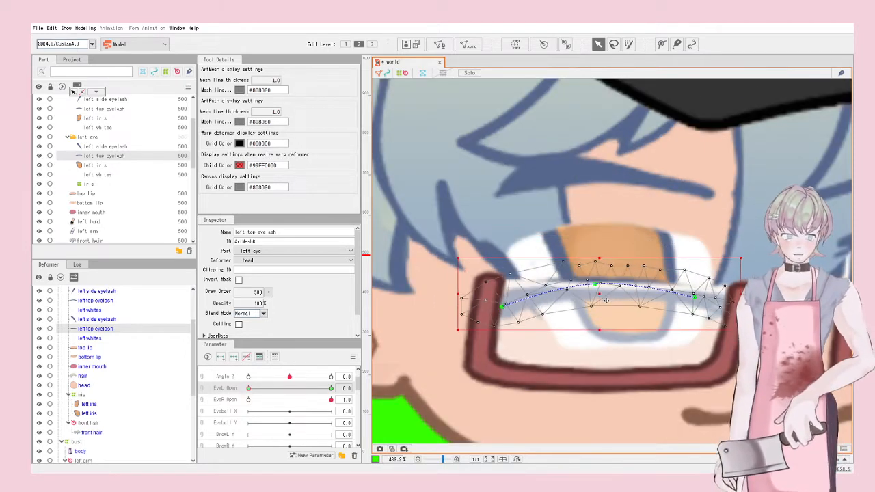
pyautogui.click(484, 244)
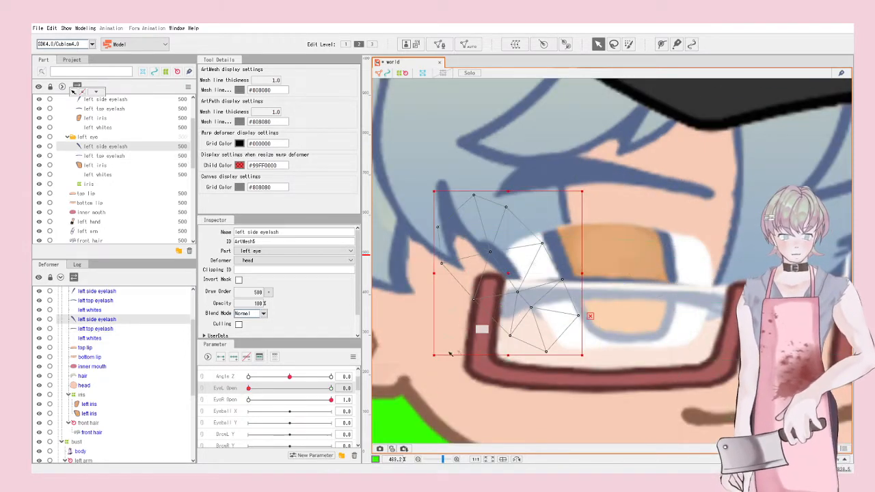
pyautogui.moveTo(428, 355); pyautogui.dragTo(484, 293)
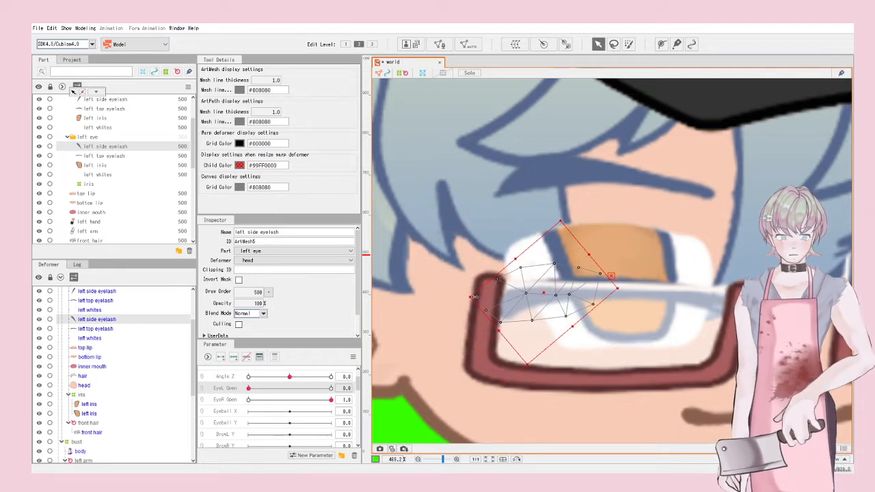
# Step: Draw a closed deform path loop around the left whites mesh
pyautogui.click(547, 239)
pyautogui.click(661, 44)
pyautogui.click(518, 250)
pyautogui.click(608, 234)
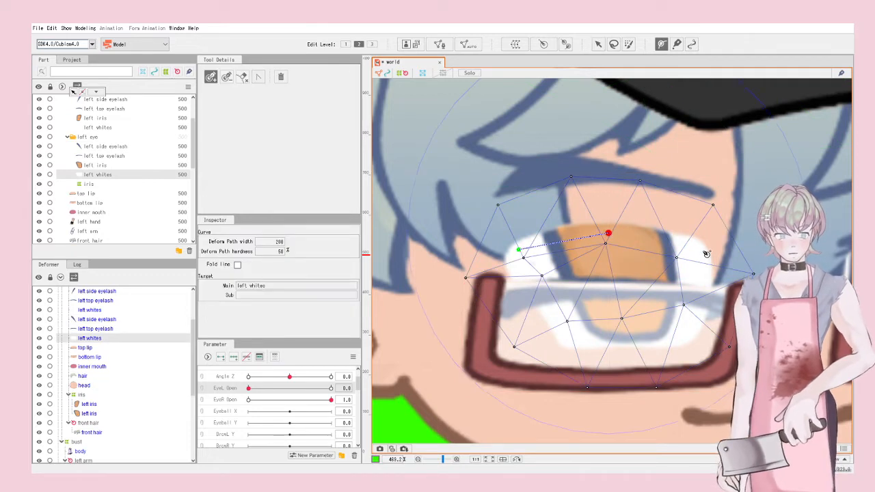
pyautogui.click(703, 251)
pyautogui.click(696, 327)
pyautogui.click(634, 339)
pyautogui.click(572, 335)
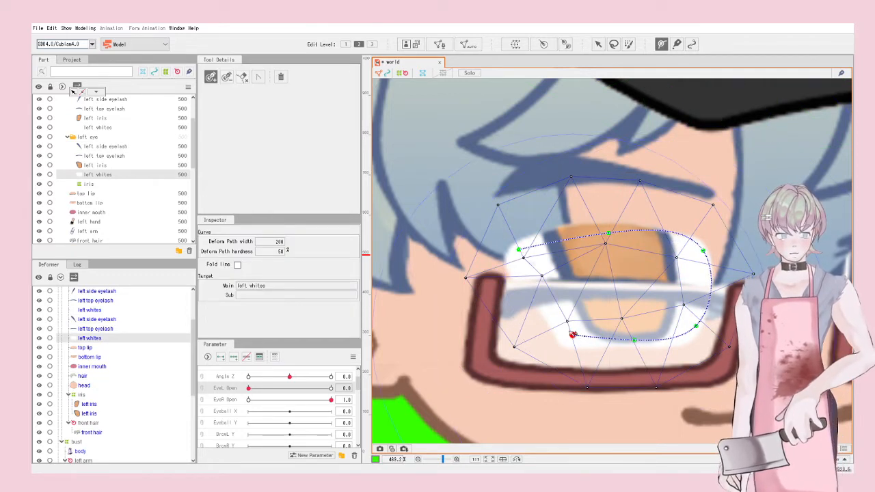
pyautogui.click(518, 250)
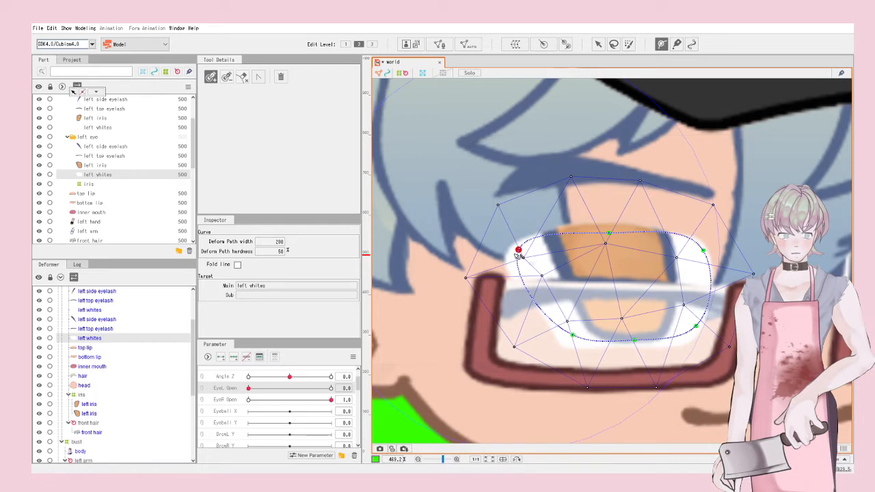
pyautogui.click(598, 44)
# Step: Drag the path points to flatten the left whites into a thin curve
pyautogui.moveTo(607, 391); pyautogui.dragTo(595, 345)
pyautogui.moveTo(573, 300); pyautogui.dragTo(540, 297)
pyautogui.moveTo(635, 304); pyautogui.dragTo(622, 285)
pyautogui.moveTo(702, 234); pyautogui.dragTo(699, 273)
pyautogui.moveTo(608, 222); pyautogui.dragTo(610, 268)
pyautogui.moveTo(521, 233); pyautogui.dragTo(528, 283)
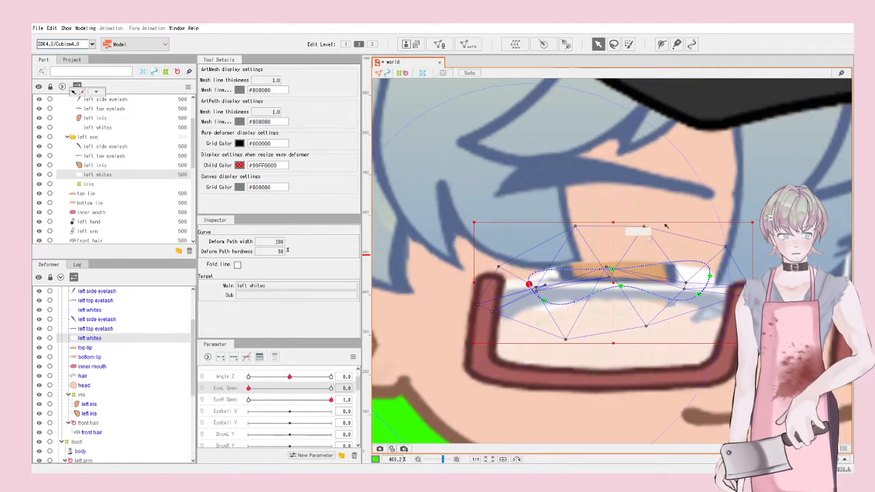
pyautogui.moveTo(613, 222); pyautogui.dragTo(613, 284)
pyautogui.moveTo(613, 315); pyautogui.dragTo(609, 295)
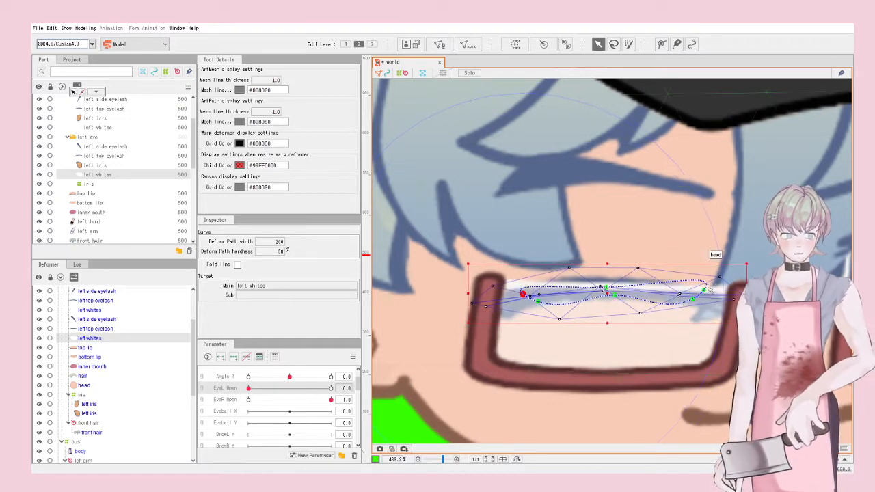
pyautogui.moveTo(743, 264); pyautogui.dragTo(745, 281)
pyautogui.moveTo(610, 301); pyautogui.dragTo(607, 295)
pyautogui.moveTo(700, 290); pyautogui.dragTo(700, 293)
pyautogui.moveTo(519, 294); pyautogui.dragTo(517, 299)
# Step: Test the left eye closing, then undo the last three eye-white deformations
pyautogui.scroll(-4, 518, 294)
pyautogui.click(723, 317)
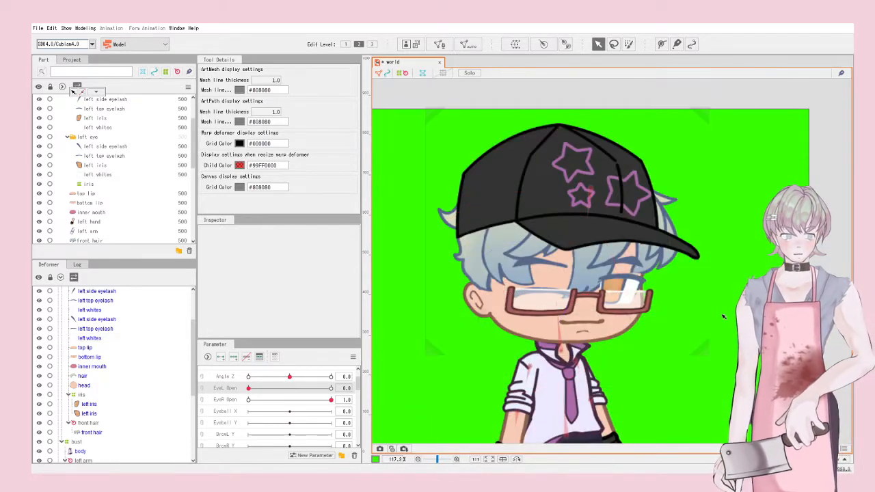
pyautogui.moveTo(258, 397)
pyautogui.mouseDown()
pyautogui.moveTo(335, 391)
pyautogui.moveTo(242, 397)
pyautogui.mouseUp()
pyautogui.click(530, 293)
pyautogui.scroll(4, 513, 315)
pyautogui.hotkey('ctrl', 'z')
pyautogui.hotkey('ctrl', 'z')
pyautogui.hotkey('ctrl', 'z')
pyautogui.hotkey('ctrl', 'z')
pyautogui.hotkey('ctrl', 'z')
pyautogui.hotkey('ctrl', 'z')
pyautogui.hotkey('ctrl', 'z')
pyautogui.hotkey('ctrl', 'z')
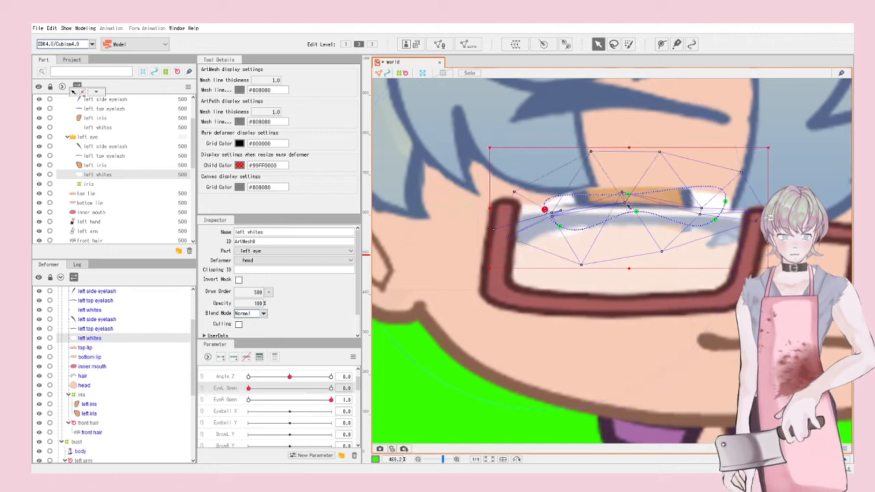
pyautogui.hotkey('ctrl', 'z')
pyautogui.hotkey('ctrl', 'z')
pyautogui.hotkey('ctrl', 'z')
pyautogui.hotkey('ctrl', 'z')
pyautogui.hotkey('ctrl', 'z')
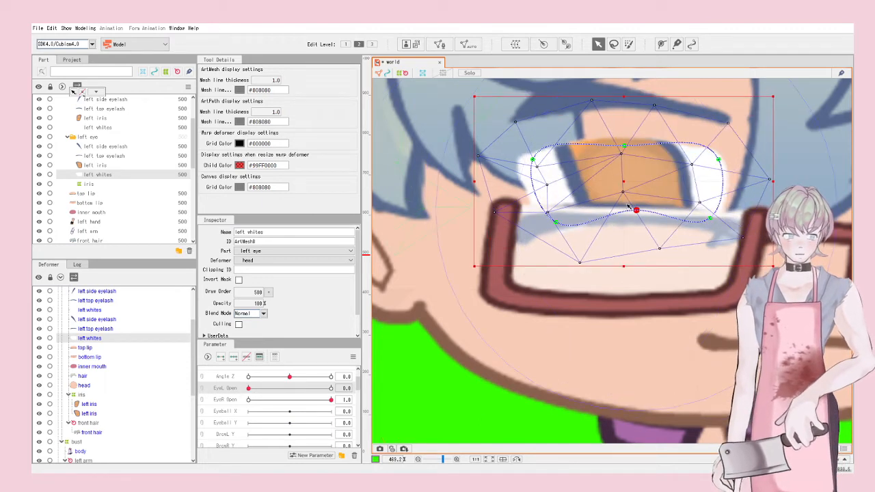
pyautogui.hotkey('ctrl', 'z')
pyautogui.hotkey('ctrl', 'z')
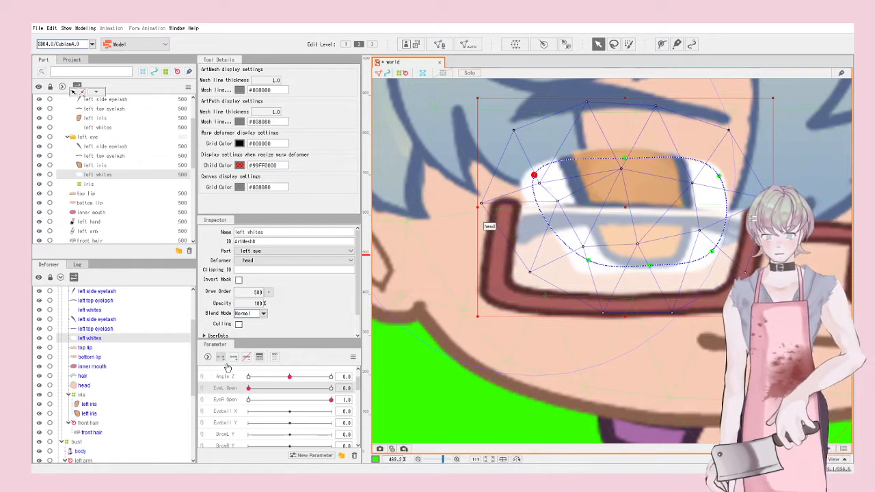
# Step: Reshape the eye-white curve and squash the mesh into a slightly clockwise-tilted closed-eye sliver
pyautogui.moveTo(651, 265); pyautogui.dragTo(627, 218)
pyautogui.moveTo(707, 249); pyautogui.dragTo(711, 214)
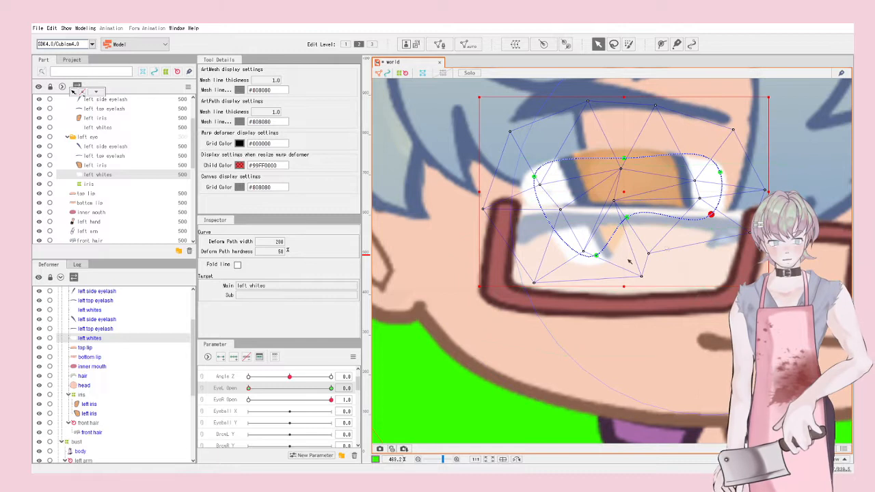
pyautogui.moveTo(596, 256); pyautogui.dragTo(551, 218)
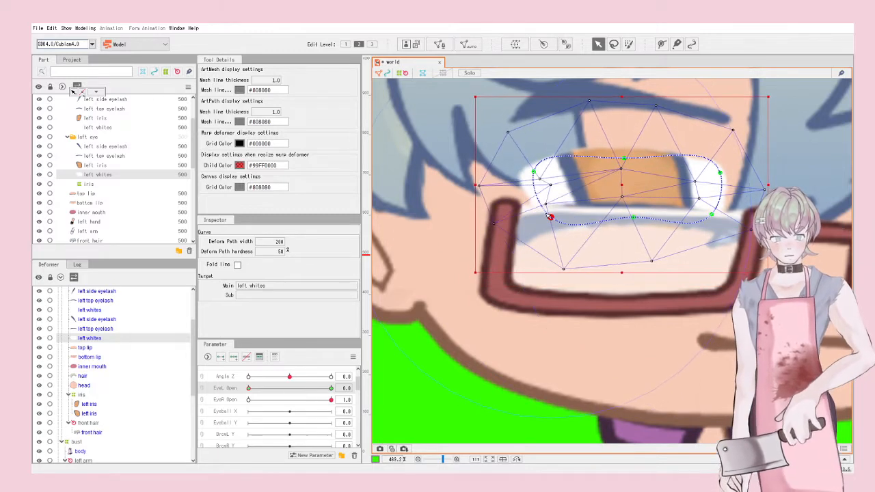
pyautogui.moveTo(539, 175); pyautogui.dragTo(551, 203)
pyautogui.moveTo(624, 159); pyautogui.dragTo(626, 191)
pyautogui.moveTo(722, 178); pyautogui.dragTo(719, 200)
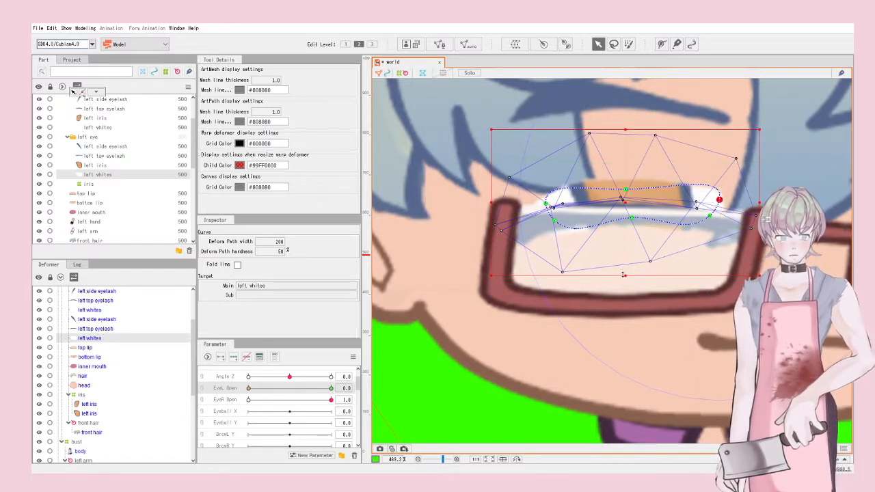
pyautogui.moveTo(624, 275); pyautogui.dragTo(621, 219)
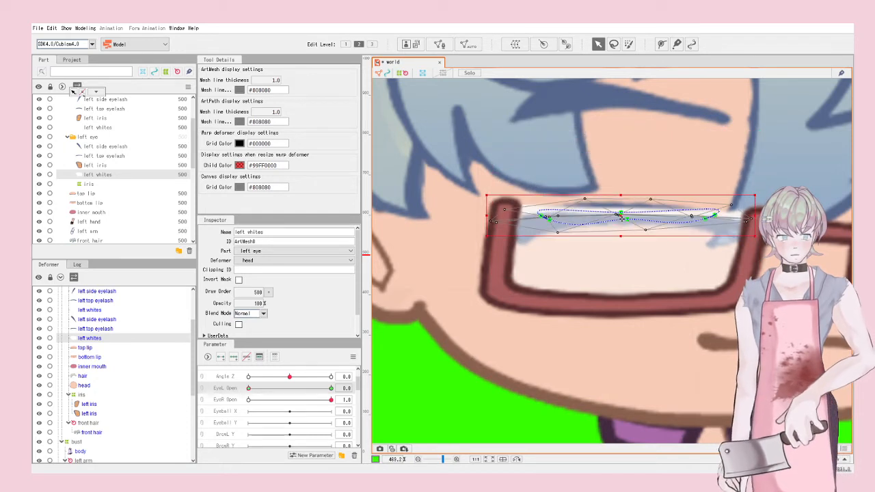
pyautogui.moveTo(759, 237); pyautogui.dragTo(761, 233)
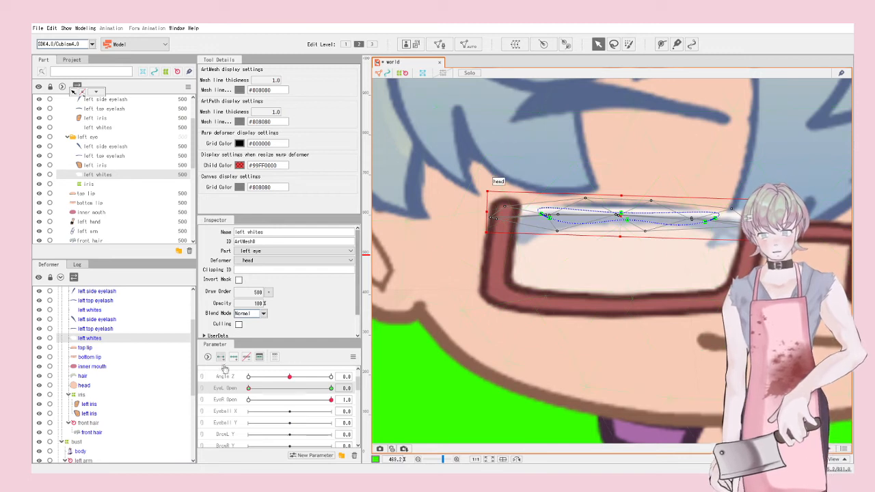
# Step: Set EyeL Open fully open and list the objects stacked on the left eye
pyautogui.moveTo(249, 388); pyautogui.dragTo(390, 384)
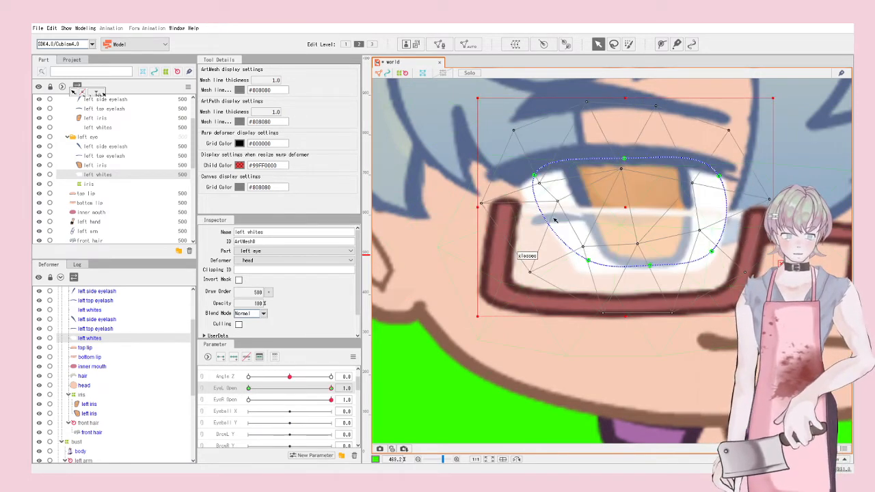
pyautogui.scroll(3, 565, 218)
pyautogui.click(556, 210)
pyautogui.scroll(-4, 546, 216)
pyautogui.scroll(3, 534, 217)
pyautogui.rightClick(543, 223)
# Step: Pick the left side eyelash under the glasses, then rotate, stretch and tweak it along the eye
pyautogui.moveTo(588, 244)
pyautogui.click(663, 265)
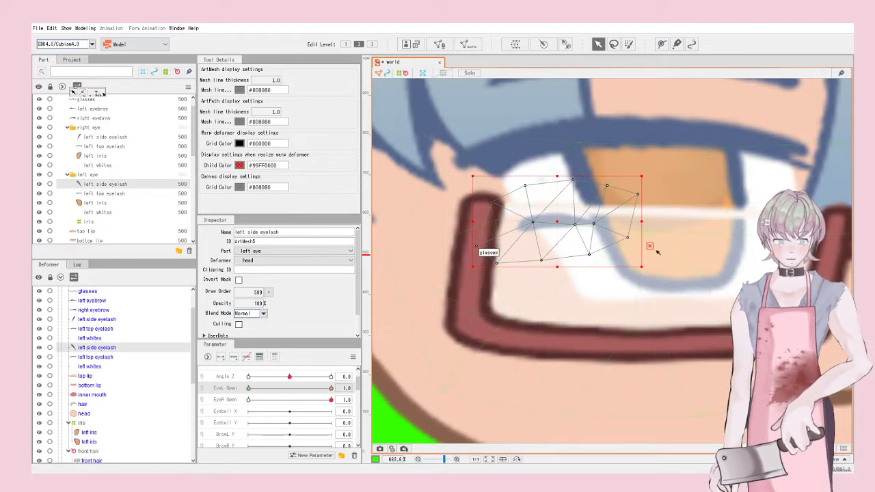
pyautogui.moveTo(643, 269); pyautogui.dragTo(565, 320)
pyautogui.moveTo(557, 226); pyautogui.dragTo(533, 234)
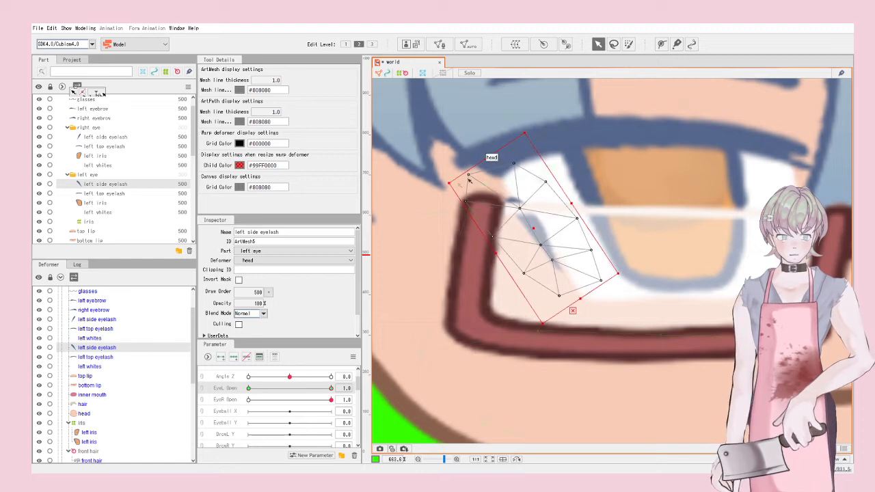
pyautogui.moveTo(489, 158); pyautogui.dragTo(462, 121)
pyautogui.moveTo(483, 235); pyautogui.dragTo(496, 198)
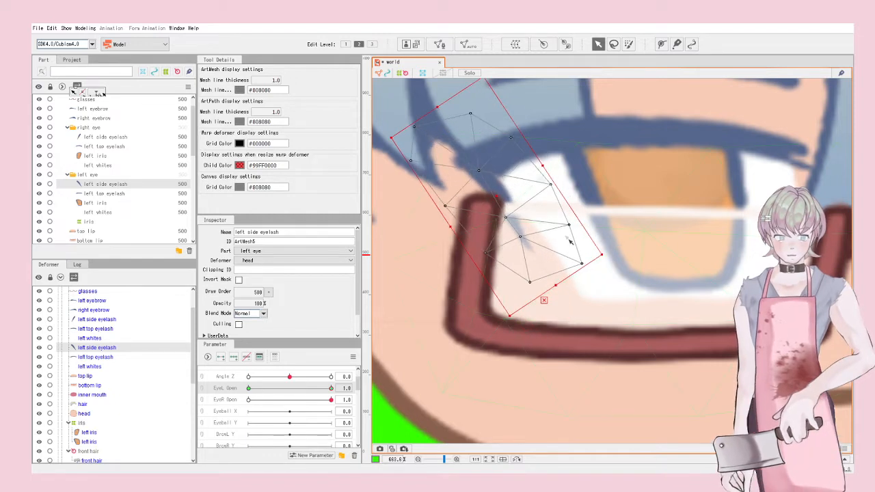
pyautogui.moveTo(560, 285); pyautogui.dragTo(577, 311)
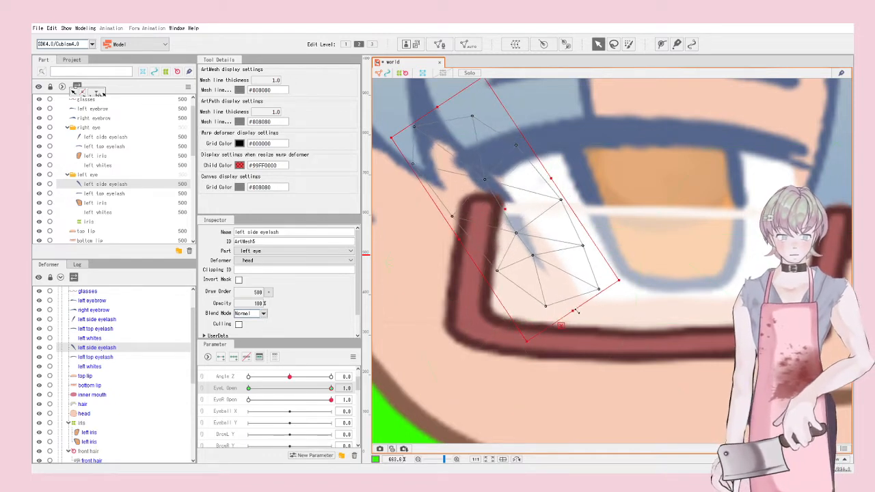
pyautogui.moveTo(622, 280); pyautogui.dragTo(630, 265)
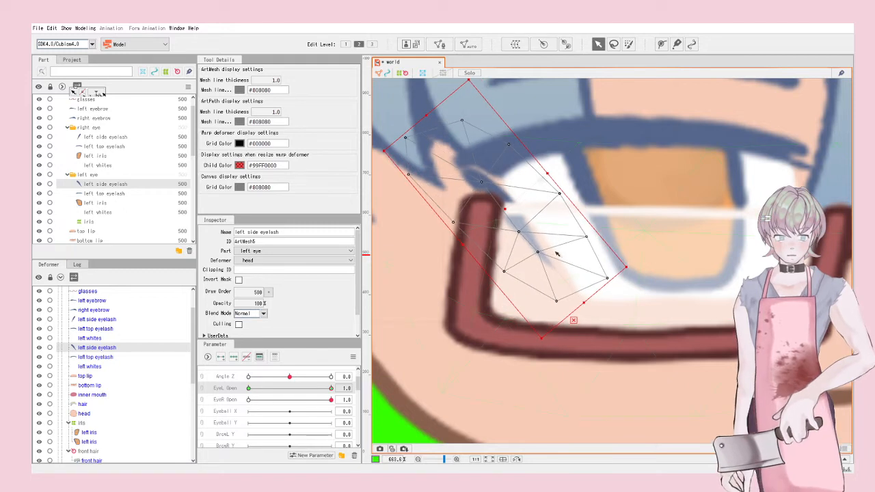
pyautogui.moveTo(519, 232); pyautogui.dragTo(515, 202)
pyautogui.scroll(-8, 527, 201)
pyautogui.scroll(-2, 537, 200)
pyautogui.click(743, 218)
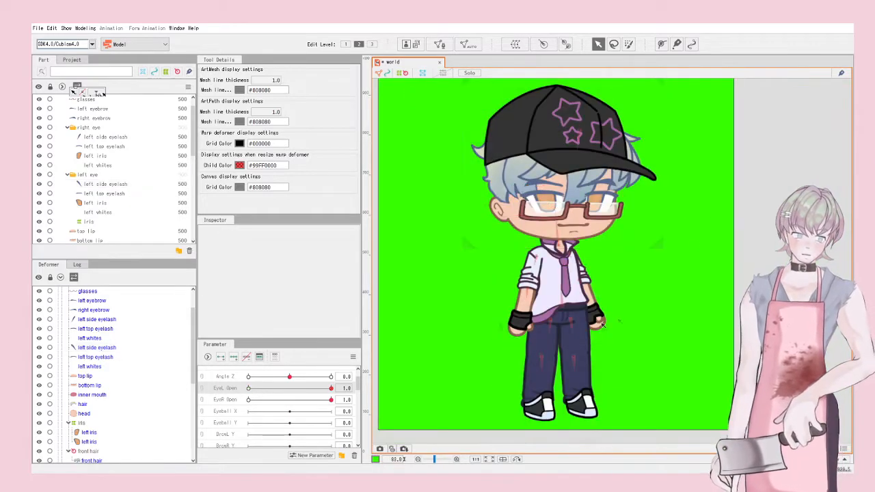
pyautogui.moveTo(332, 389); pyautogui.dragTo(409, 395)
pyautogui.moveTo(329, 404); pyautogui.dragTo(380, 400)
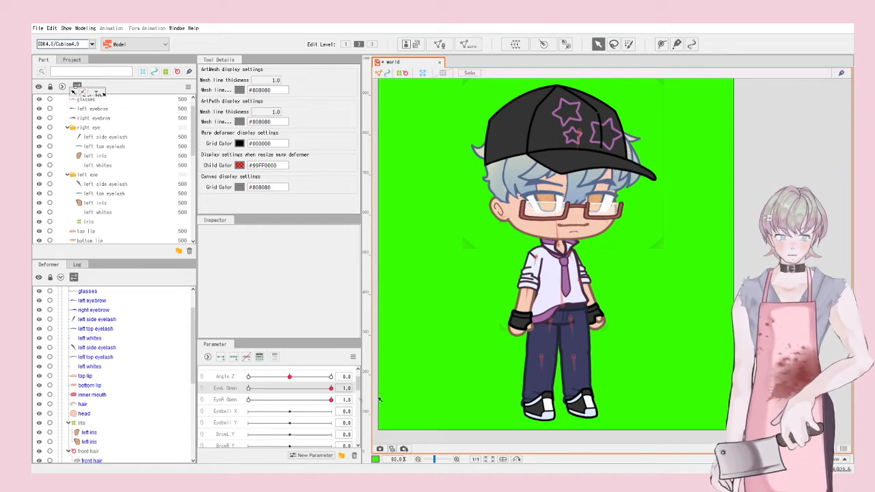
pyautogui.click(353, 356)
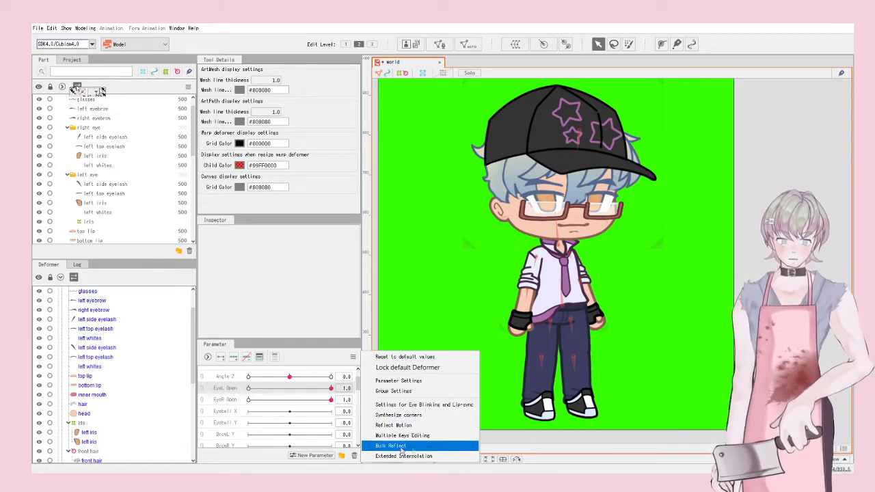
pyautogui.click(411, 405)
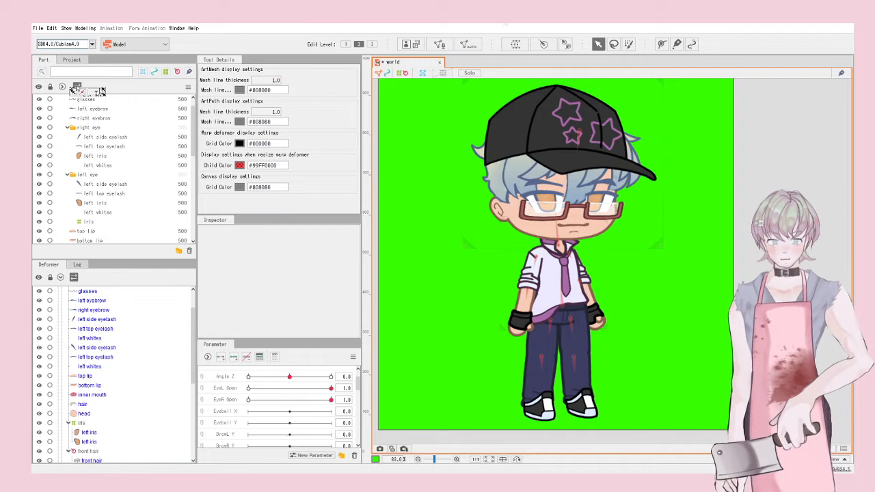
pyautogui.click(90, 29)
pyautogui.click(122, 198)
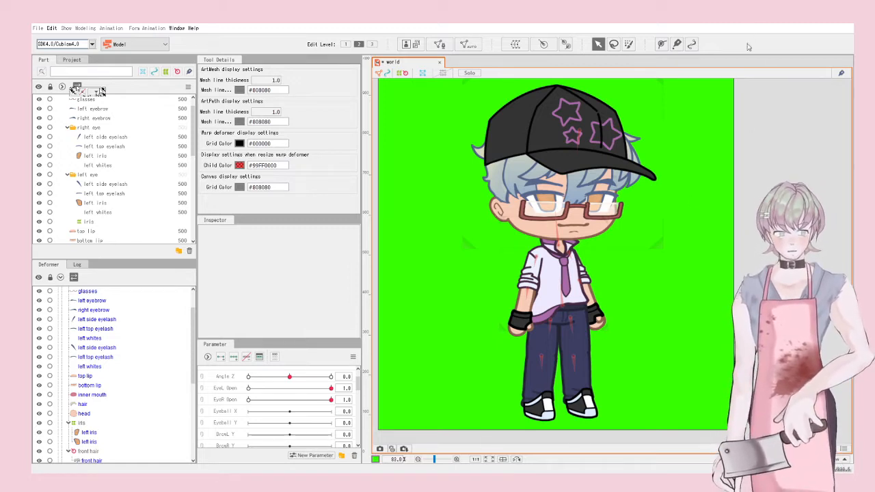
pyautogui.click(353, 357)
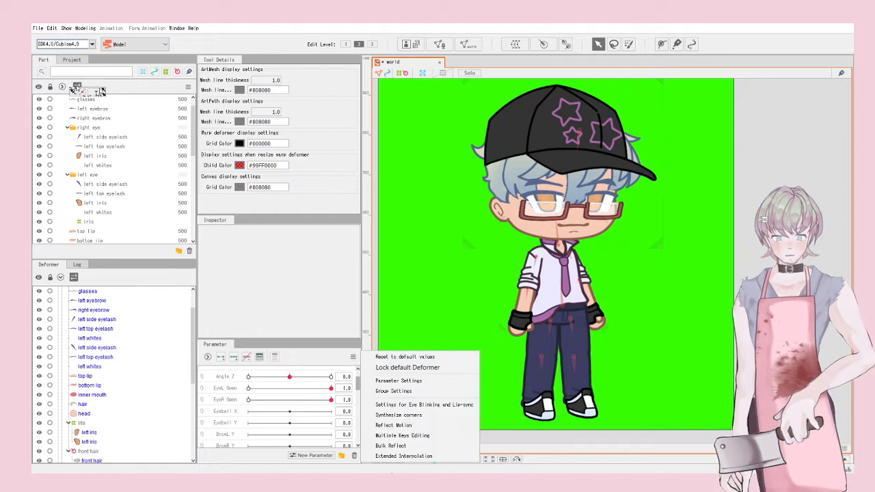
pyautogui.click(474, 471)
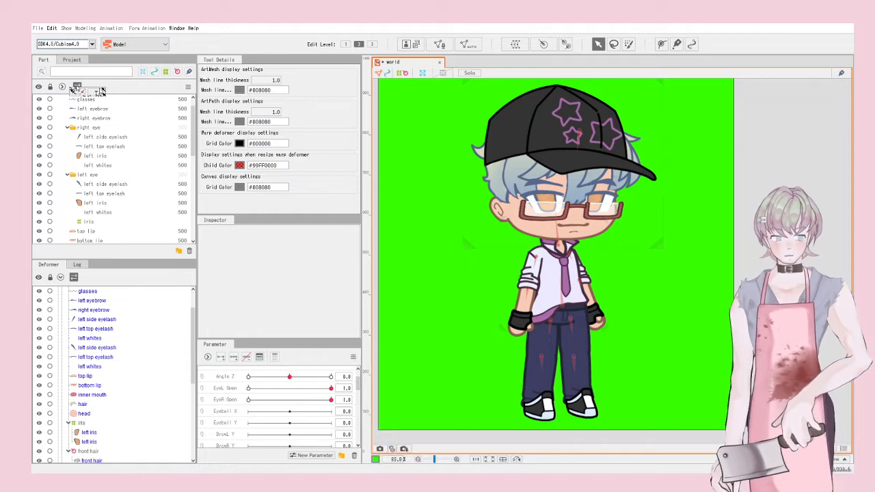
pyautogui.scroll(5, 710, 227)
# Step: Select the bottom lip mesh on the canvas
pyautogui.scroll(-6, 711, 227)
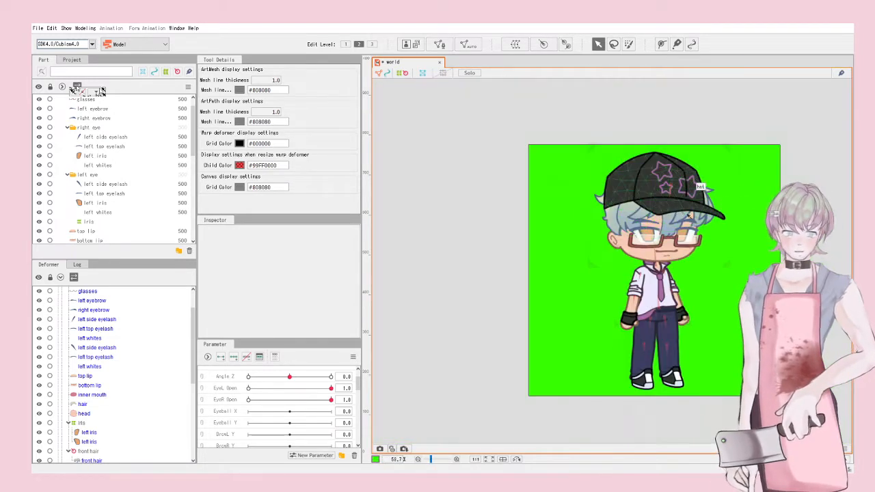
pyautogui.scroll(3, 711, 227)
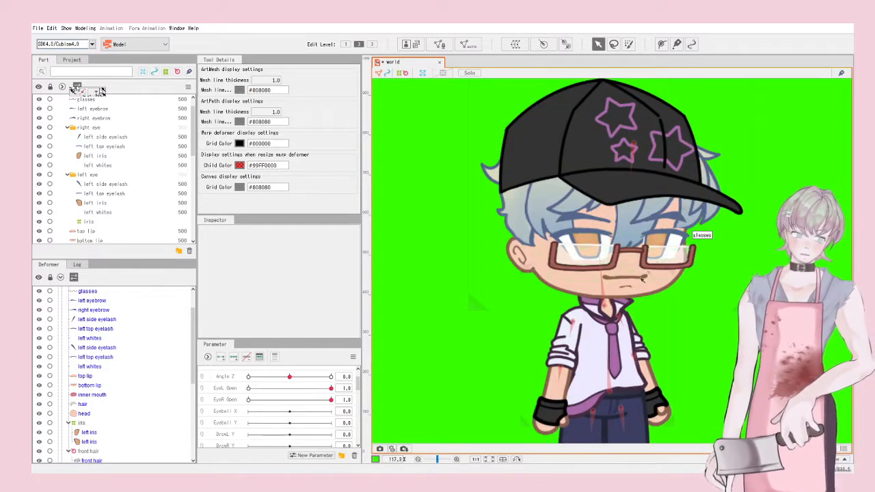
pyautogui.scroll(12, 620, 282)
pyautogui.click(621, 282)
pyautogui.scroll(3, 621, 281)
pyautogui.scroll(-6, 616, 274)
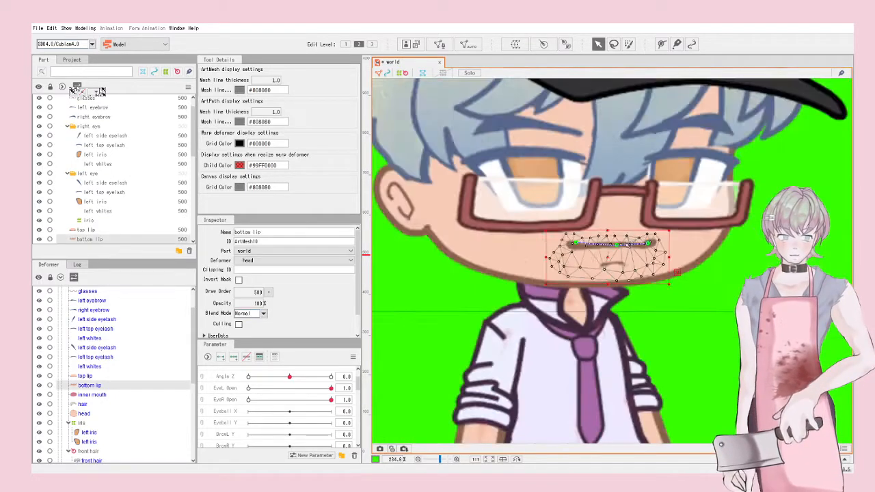
pyautogui.scroll(5, 607, 258)
pyautogui.scroll(-4, 162, 410)
pyautogui.scroll(-2, 262, 418)
pyautogui.scroll(3, 161, 403)
pyautogui.scroll(-3, 232, 420)
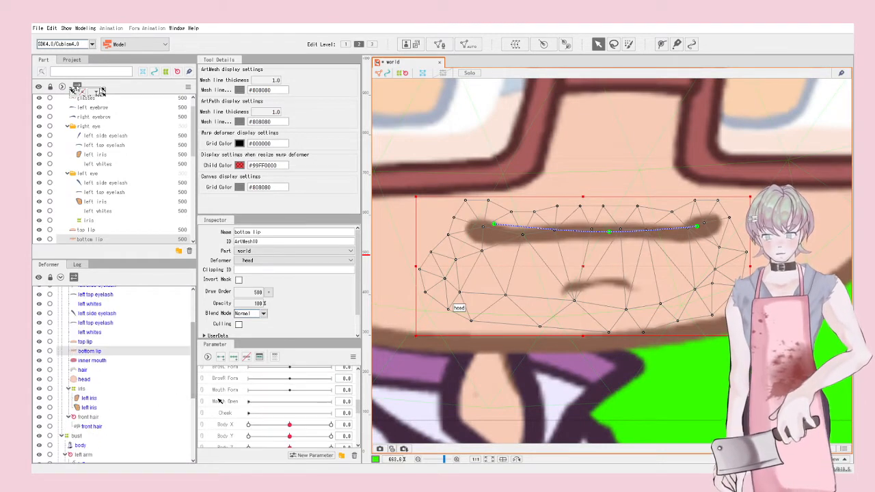
# Step: Link Mouth Form and Mouth Open into a 2D pad at Form -0.5/Open 1.0, selecting both lips
pyautogui.click(202, 390)
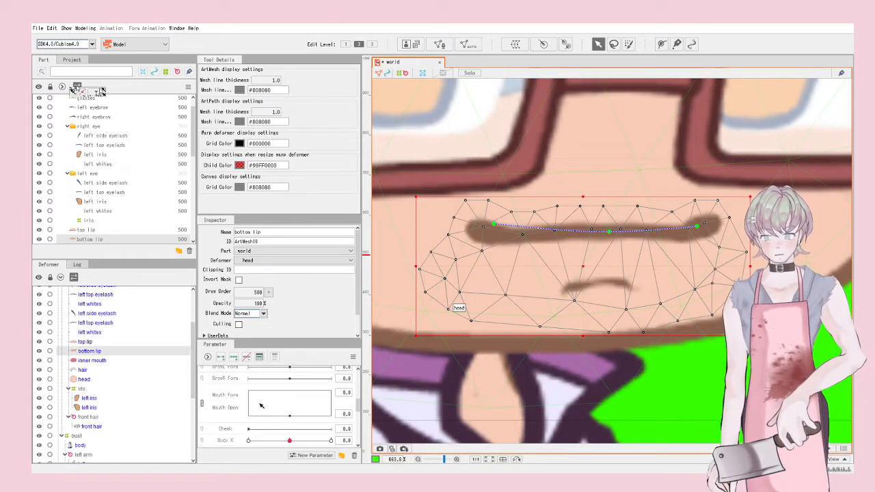
pyautogui.click(278, 401)
pyautogui.click(233, 357)
pyautogui.moveTo(279, 401); pyautogui.dragTo(270, 390)
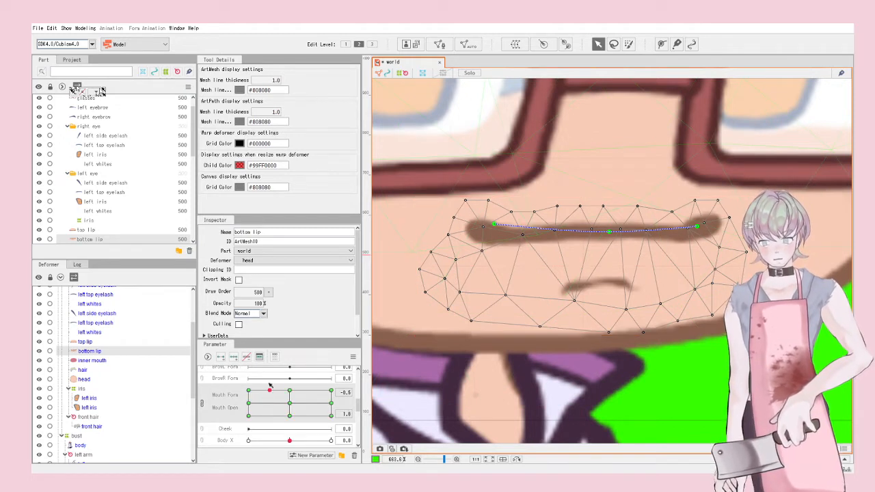
pyautogui.click(615, 195)
pyautogui.keyDown('shift'); pyautogui.click(607, 177); pyautogui.keyUp('shift')
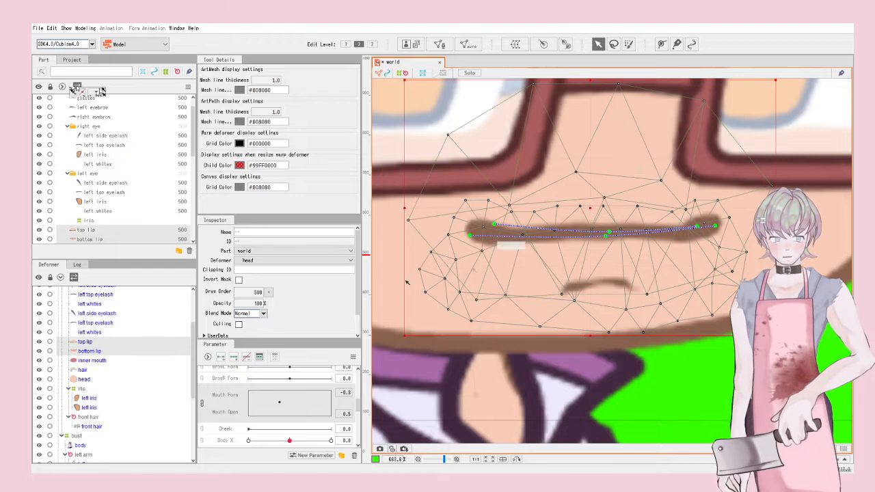
# Step: Pick the inner mouth and both lips, then undo the accidental top-lip mesh regeneration
pyautogui.rightClick(555, 220)
pyautogui.moveTo(592, 242)
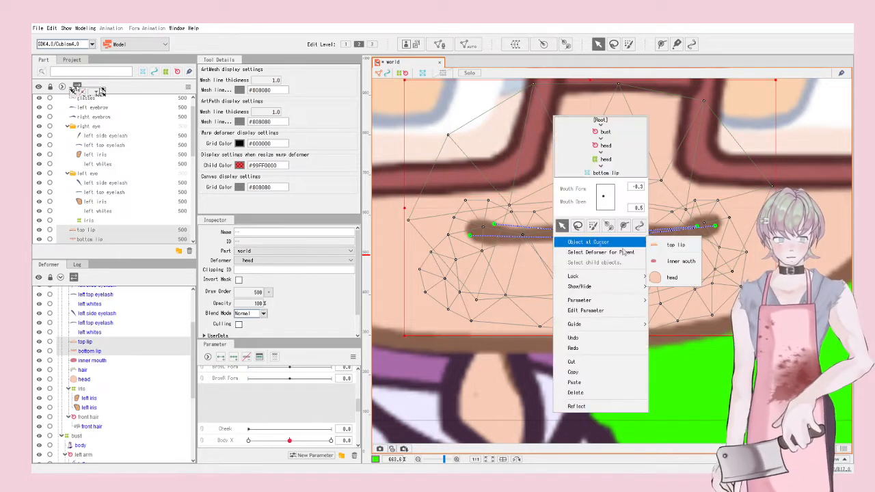
pyautogui.click(670, 254)
pyautogui.keyDown('shift'); pyautogui.click(581, 252); pyautogui.keyUp('shift')
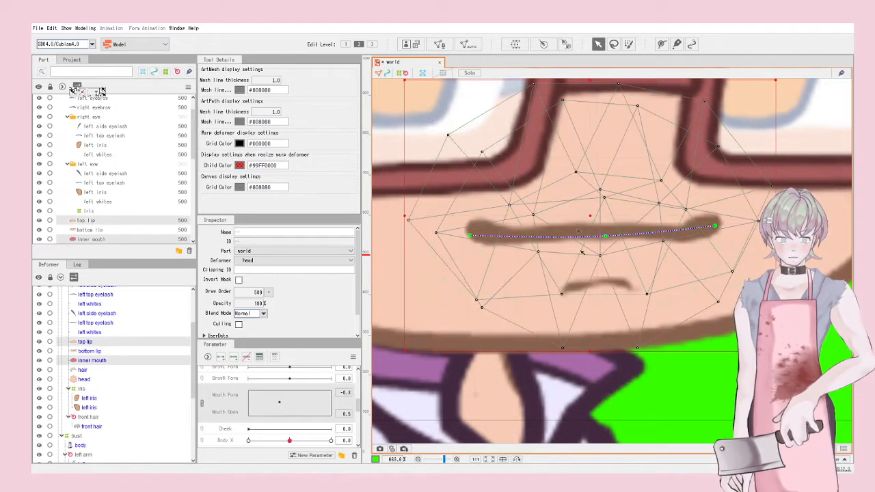
pyautogui.keyDown('shift'); pyautogui.click(579, 312); pyautogui.keyUp('shift')
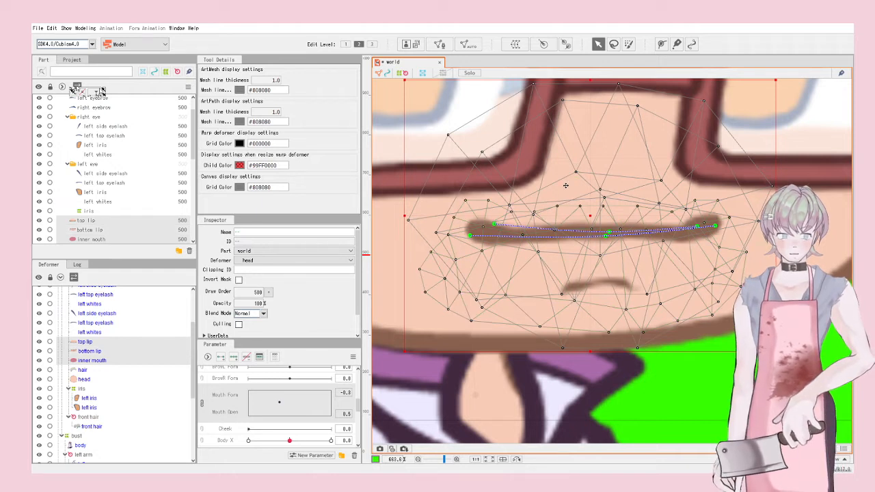
pyautogui.scroll(-3, 507, 176)
pyautogui.scroll(3, 508, 173)
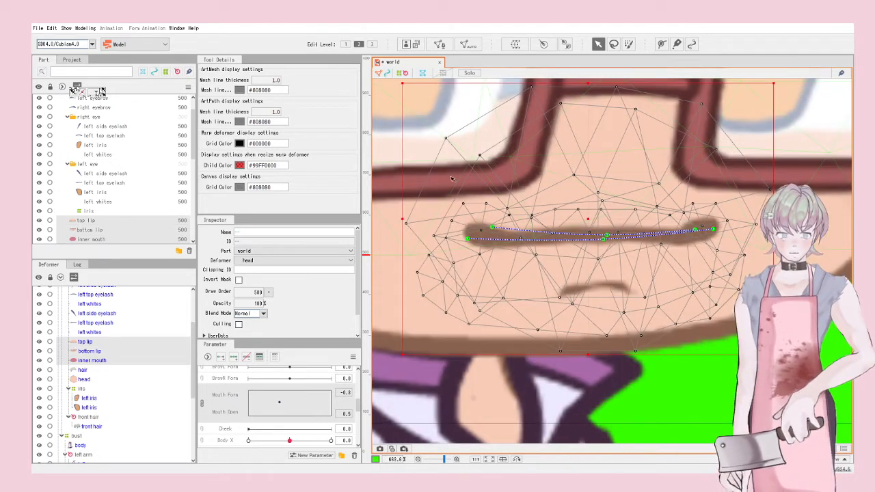
pyautogui.click(451, 179)
pyautogui.click(614, 229)
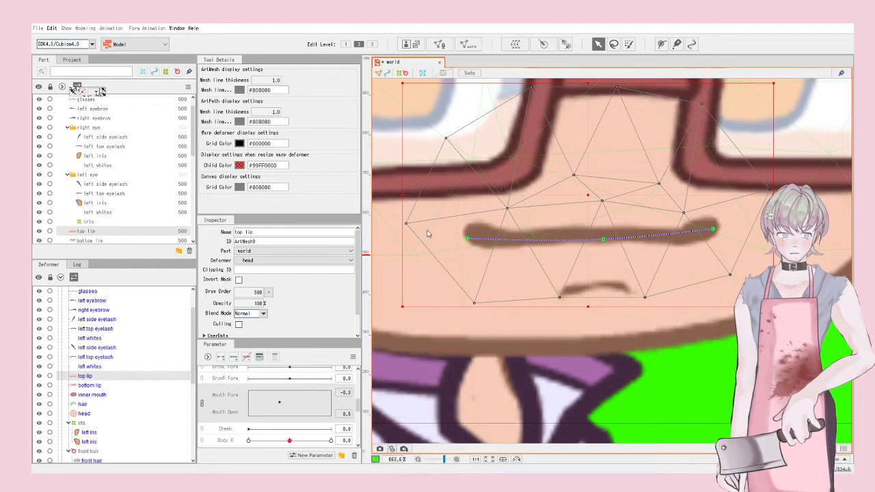
pyautogui.hotkey('ctrl', 'z')
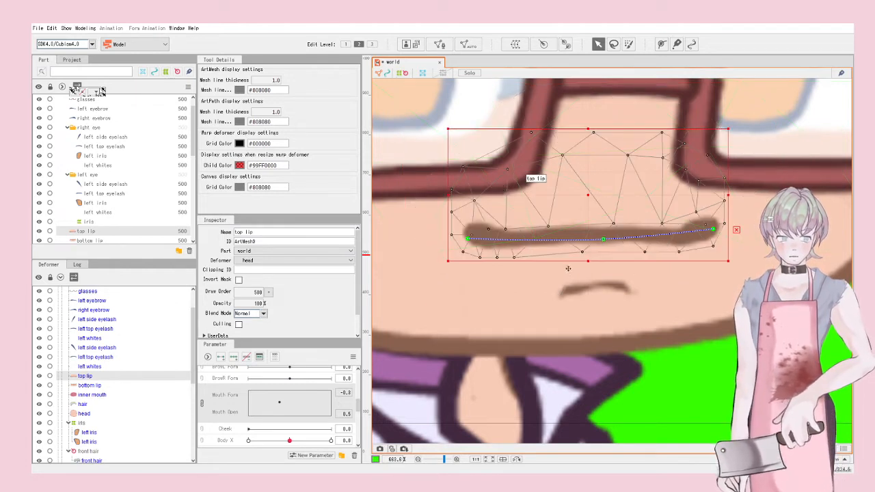
# Step: Reselect the inner mouth, top lip and bottom lip meshes together via Object at Cursor
pyautogui.scroll(-2, 516, 275)
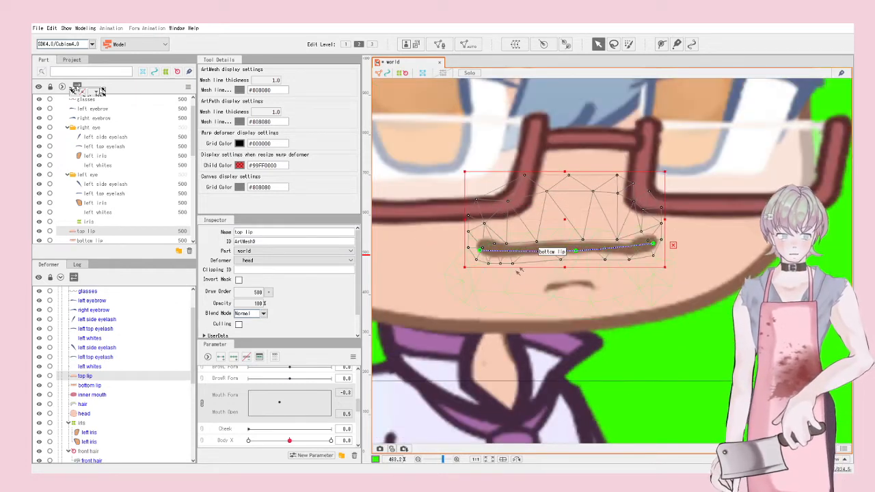
pyautogui.click(555, 281)
pyautogui.keyDown('shift'); pyautogui.click(570, 208); pyautogui.keyUp('shift')
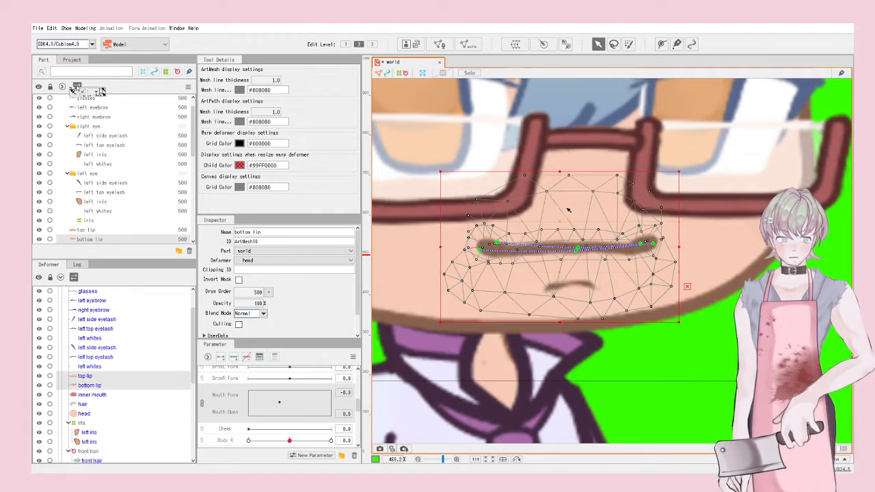
pyautogui.rightClick(568, 216)
pyautogui.moveTo(601, 234)
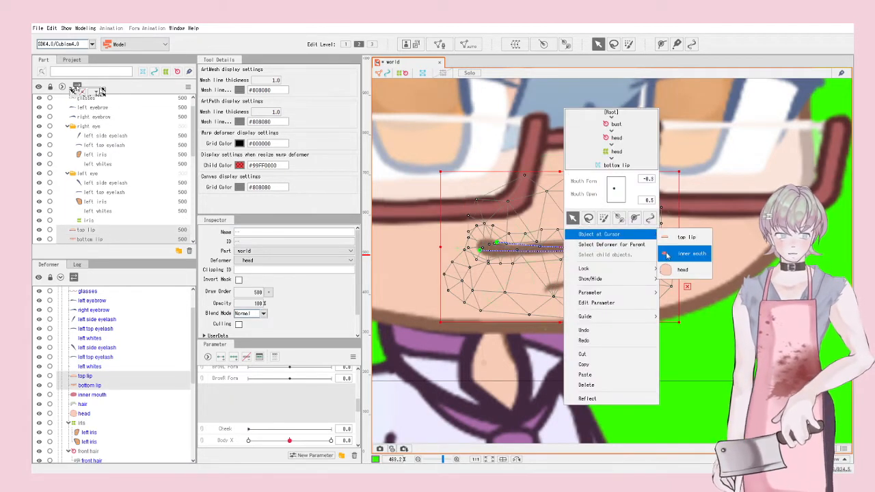
pyautogui.click(691, 253)
pyautogui.keyDown('shift'); pyautogui.click(583, 221); pyautogui.keyUp('shift')
pyautogui.keyDown('shift'); pyautogui.click(575, 285); pyautogui.keyUp('shift')
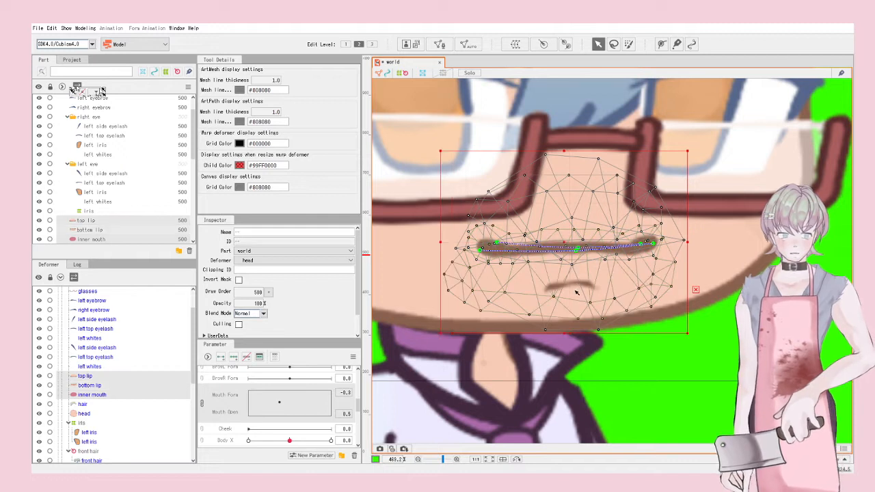
# Step: Add keyforms across the Mouth Form/Mouth Open parameter grid
pyautogui.click(234, 359)
pyautogui.moveTo(281, 402); pyautogui.dragTo(268, 367)
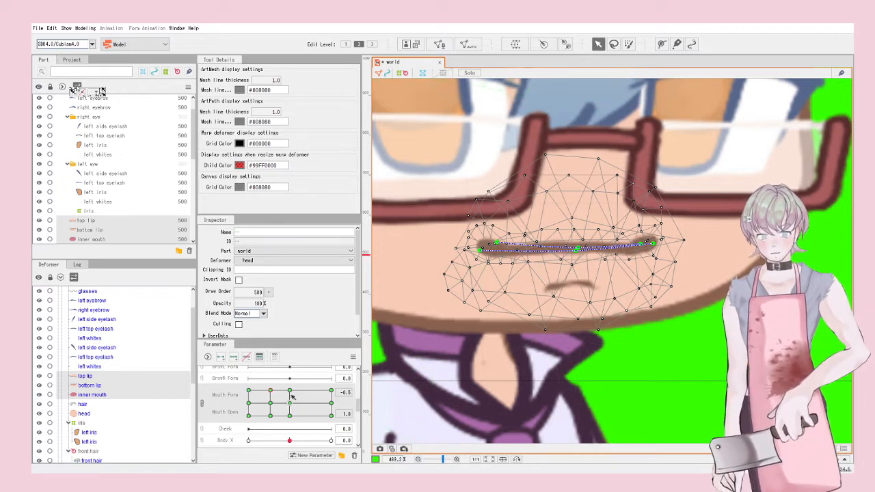
pyautogui.moveTo(291, 397); pyautogui.dragTo(318, 385)
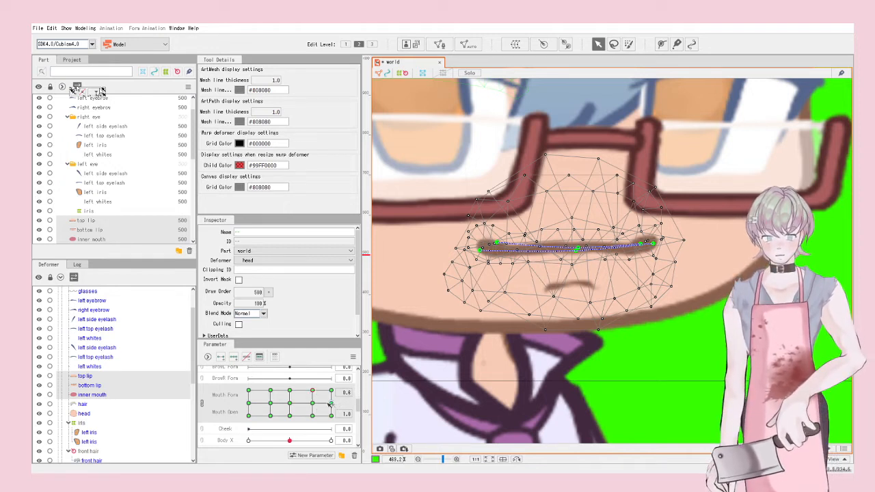
# Step: At Mouth Form 1.0 with the mouth closed, reshape both ends of the top lip
pyautogui.moveTo(330, 423); pyautogui.dragTo(338, 420)
pyautogui.moveTo(653, 243); pyautogui.dragTo(639, 232)
pyautogui.moveTo(481, 251); pyautogui.dragTo(471, 237)
pyautogui.click(490, 234)
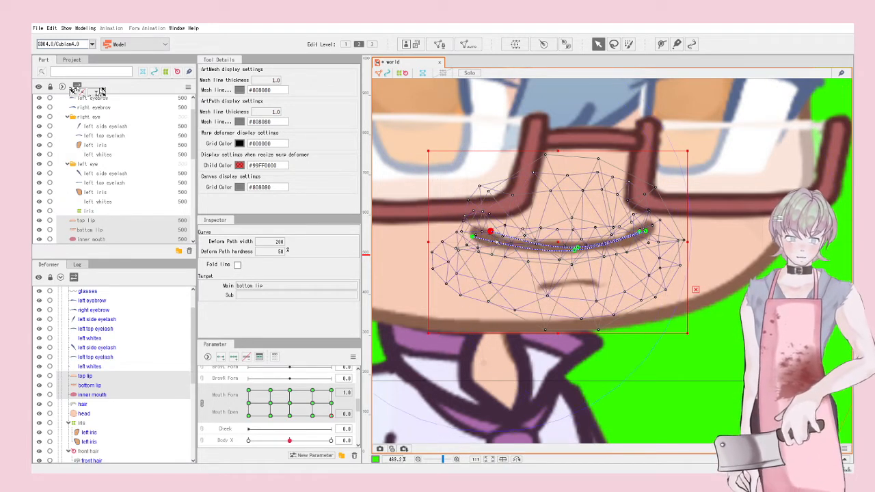
# Step: Move to Mouth Form 0.5 and select the top and bottom lip curves
pyautogui.moveTo(333, 415); pyautogui.dragTo(314, 415)
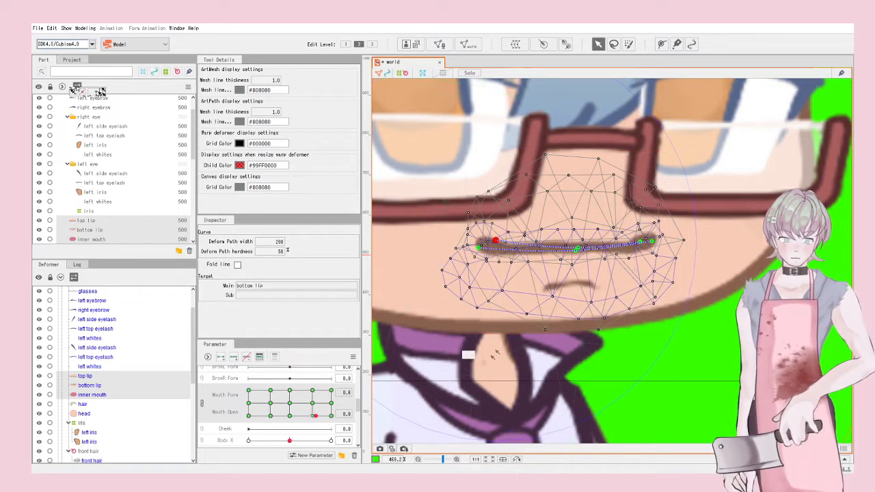
pyautogui.click(651, 237)
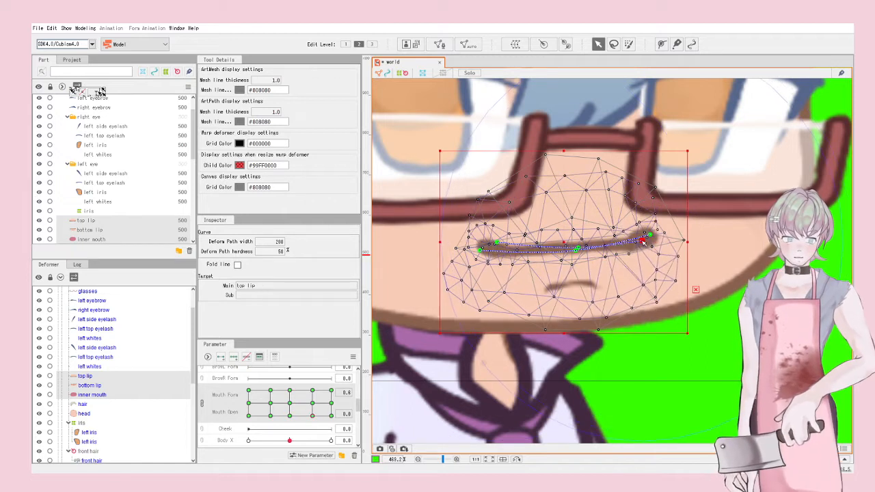
pyautogui.click(481, 244)
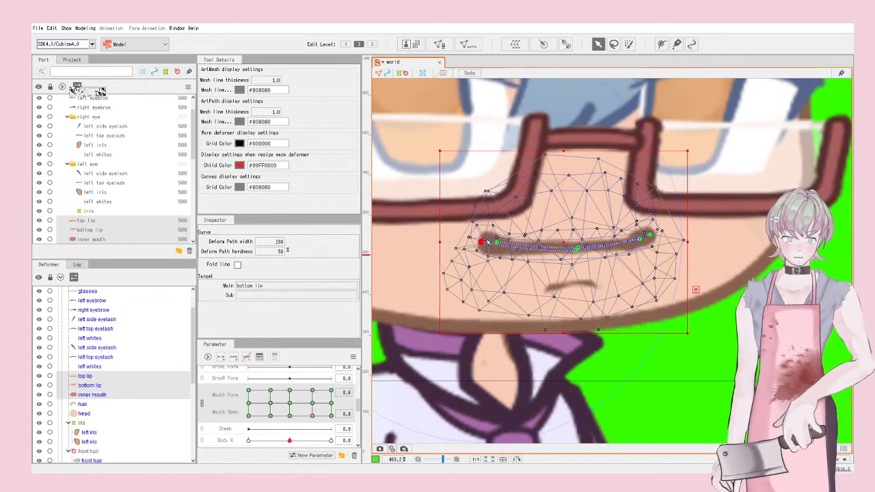
pyautogui.click(499, 237)
pyautogui.click(519, 239)
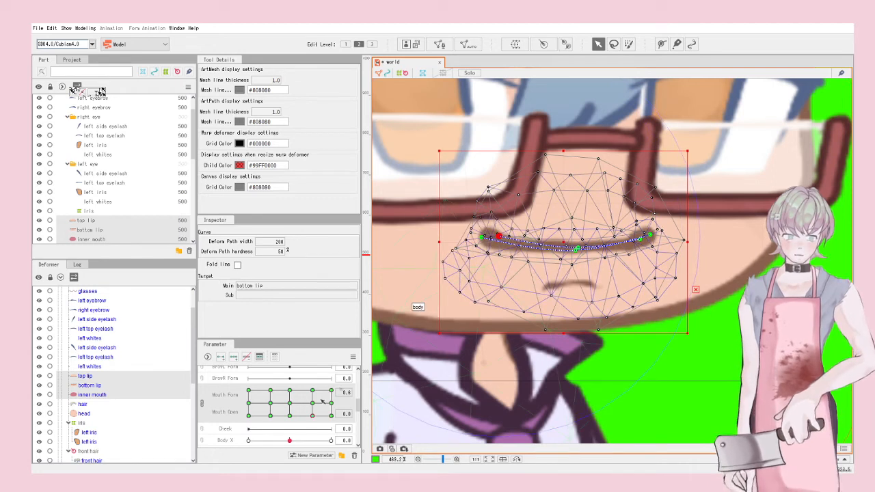
# Step: At Mouth Form -0.5, bend the lip curve and both its ends downward
pyautogui.moveTo(311, 417); pyautogui.dragTo(274, 419)
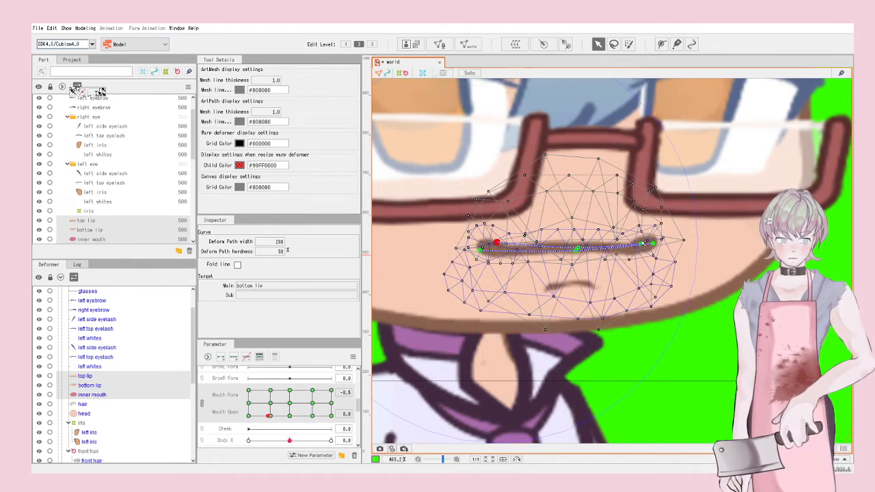
pyautogui.moveTo(644, 243); pyautogui.dragTo(642, 254)
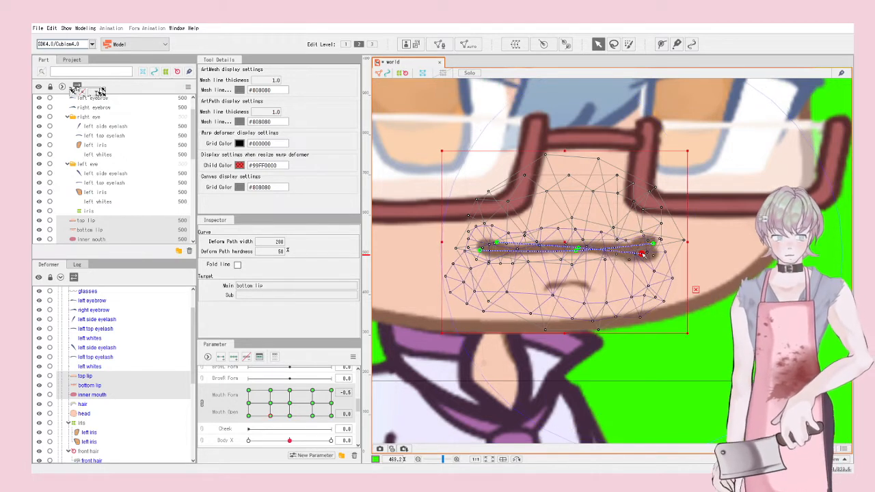
pyautogui.moveTo(480, 250); pyautogui.dragTo(483, 261)
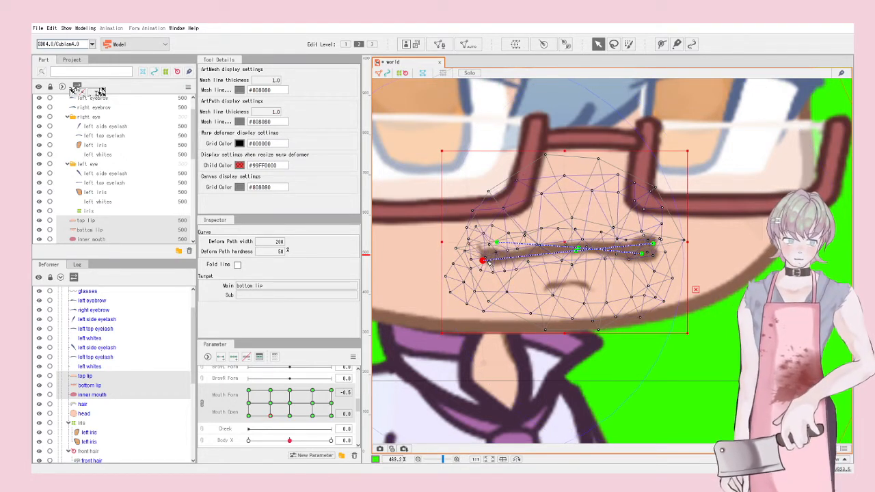
pyautogui.moveTo(655, 248); pyautogui.dragTo(648, 258)
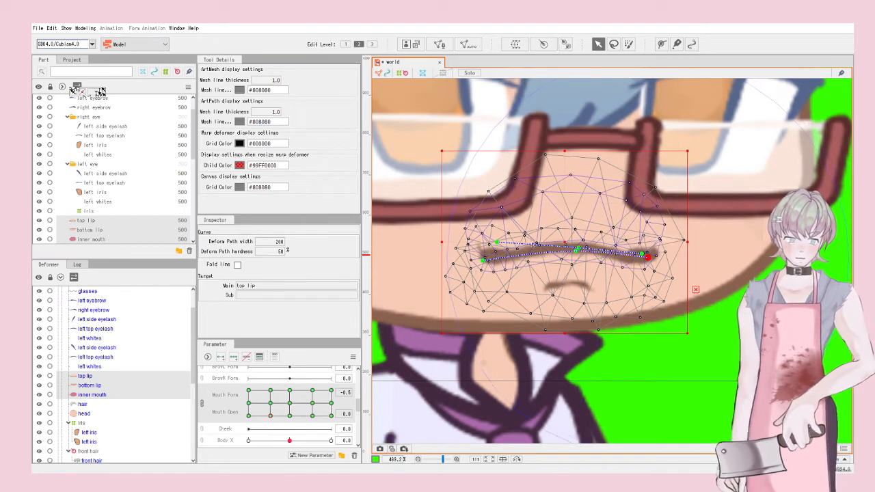
pyautogui.moveTo(498, 243); pyautogui.dragTo(497, 253)
pyautogui.scroll(-2, 507, 262)
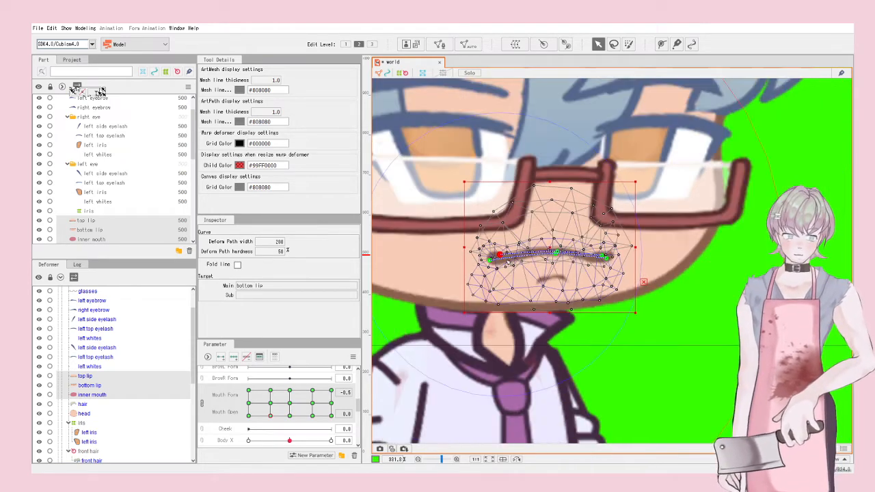
# Step: At Mouth Form -1.0, bend the lips into a downturned frown, undoing the last overshoot
pyautogui.moveTo(268, 418); pyautogui.dragTo(224, 416)
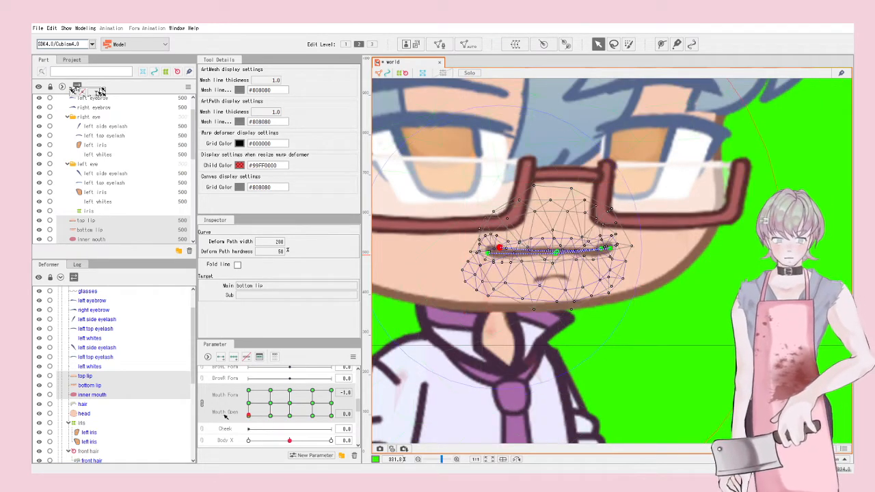
pyautogui.scroll(2, 614, 255)
pyautogui.click(613, 265)
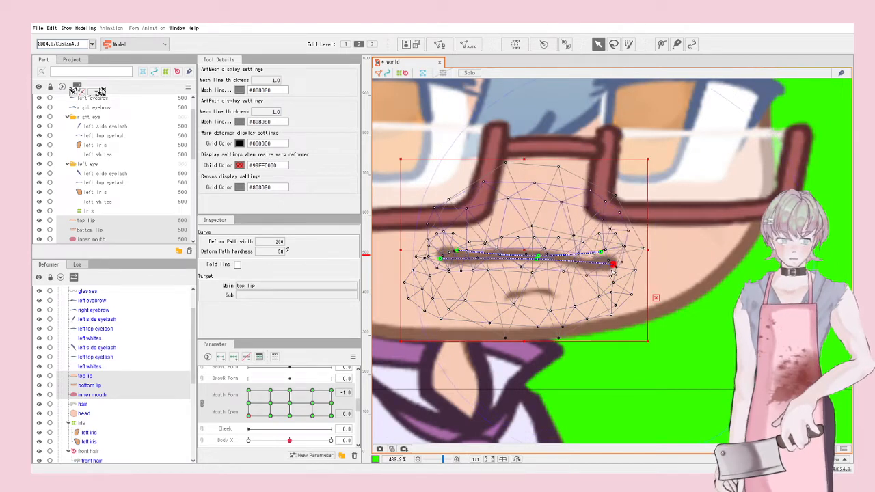
pyautogui.moveTo(612, 266); pyautogui.dragTo(609, 270)
pyautogui.moveTo(441, 258); pyautogui.dragTo(443, 275)
pyautogui.hotkey('ctrl', 'z')
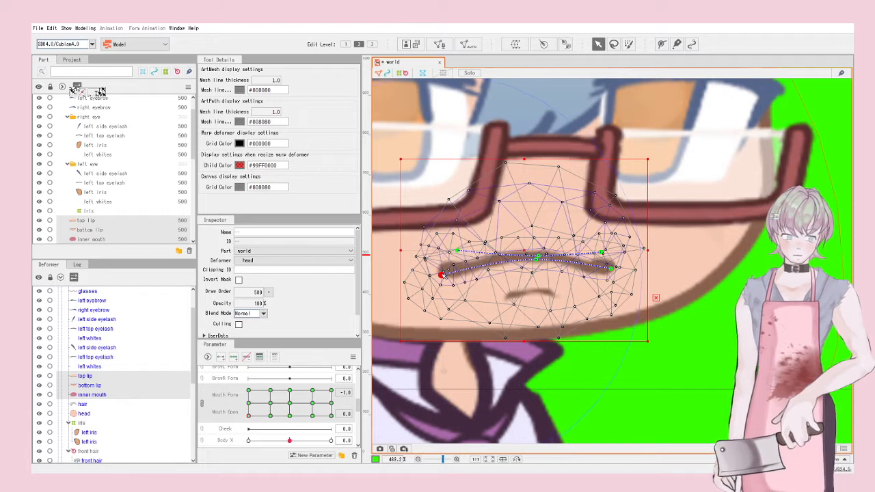
pyautogui.scroll(-5, 558, 274)
pyautogui.click(714, 306)
# Step: Move the top lip mesh's vertices closer around its right tapered end
pyautogui.scroll(-1, 711, 309)
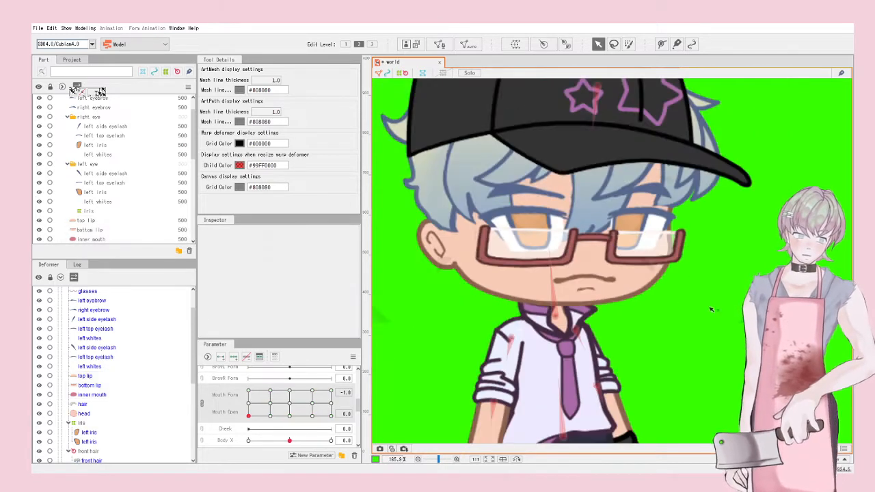
pyautogui.scroll(4, 607, 287)
pyautogui.click(620, 280)
pyautogui.scroll(3, 624, 280)
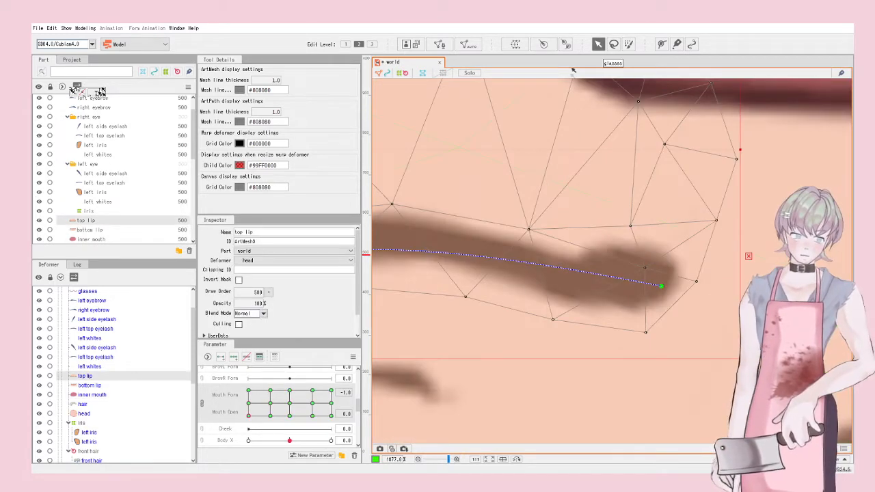
pyautogui.moveTo(646, 267); pyautogui.dragTo(646, 299)
pyautogui.moveTo(696, 281); pyautogui.dragTo(637, 339)
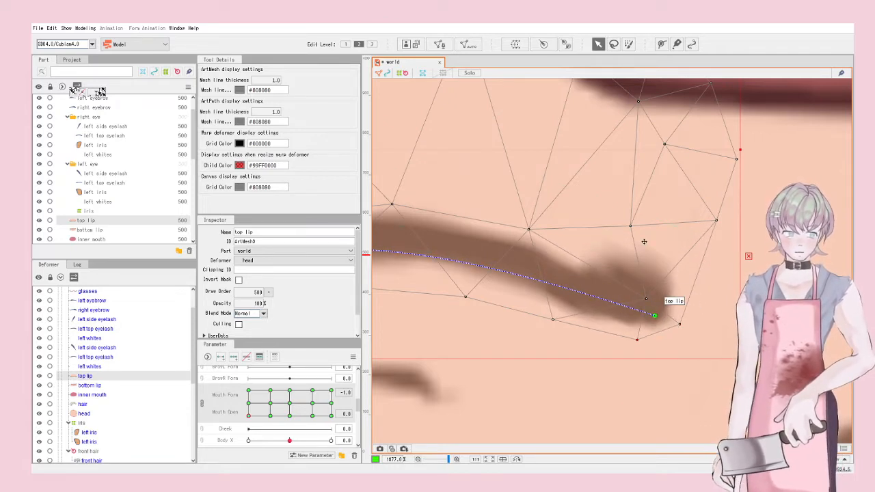
pyautogui.moveTo(629, 226); pyautogui.dragTo(659, 274)
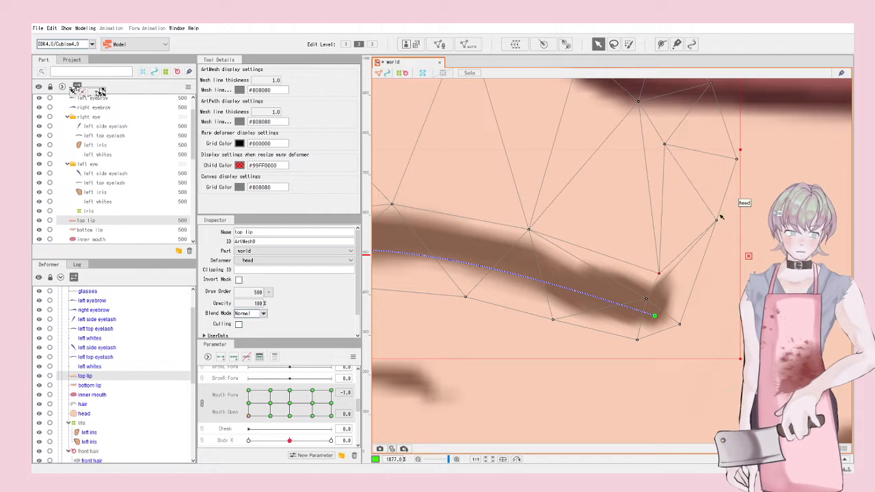
pyautogui.scroll(-5, 719, 232)
pyautogui.scroll(5, 538, 245)
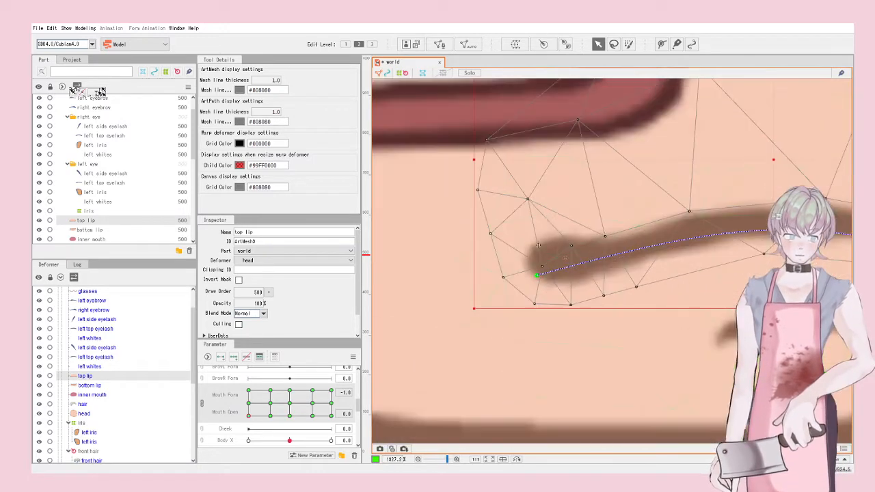
# Step: Fit the top lip mesh's vertices to the lip's other tapered end
pyautogui.moveTo(490, 233); pyautogui.dragTo(492, 257)
pyautogui.moveTo(528, 201); pyautogui.dragTo(531, 224)
pyautogui.scroll(-3, 533, 229)
pyautogui.scroll(2, 536, 229)
pyautogui.scroll(-5, 530, 224)
# Step: Deselect and preview the mouth across Mouth Form, ending at 1.0
pyautogui.click(683, 277)
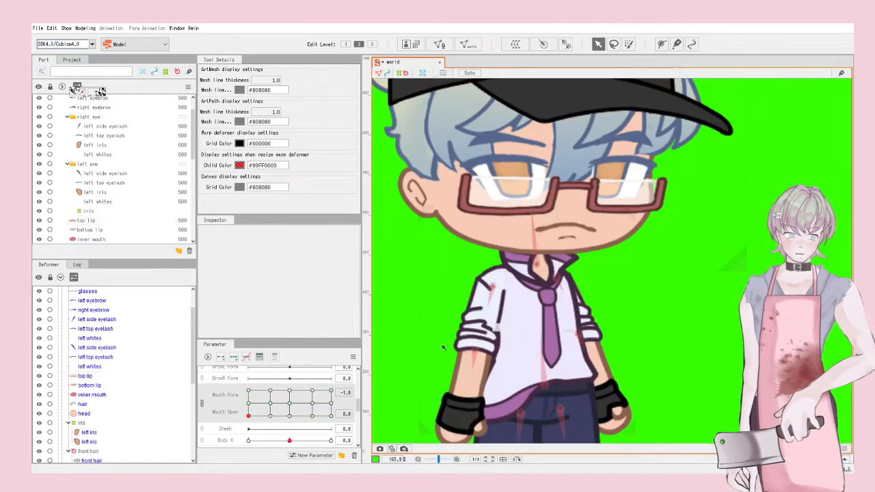
pyautogui.moveTo(261, 419); pyautogui.dragTo(333, 415)
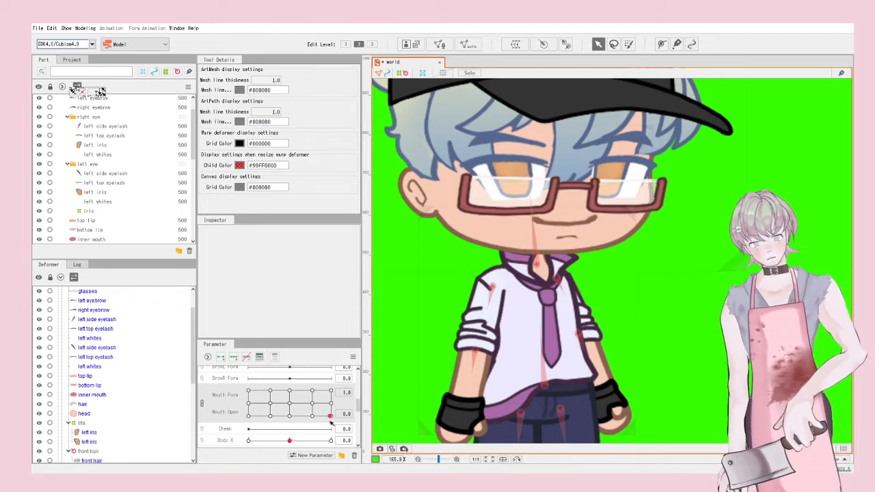
pyautogui.scroll(3, 581, 244)
# Step: At Mouth Open 0.5, curve the top lip's middle upward
pyautogui.click(566, 184)
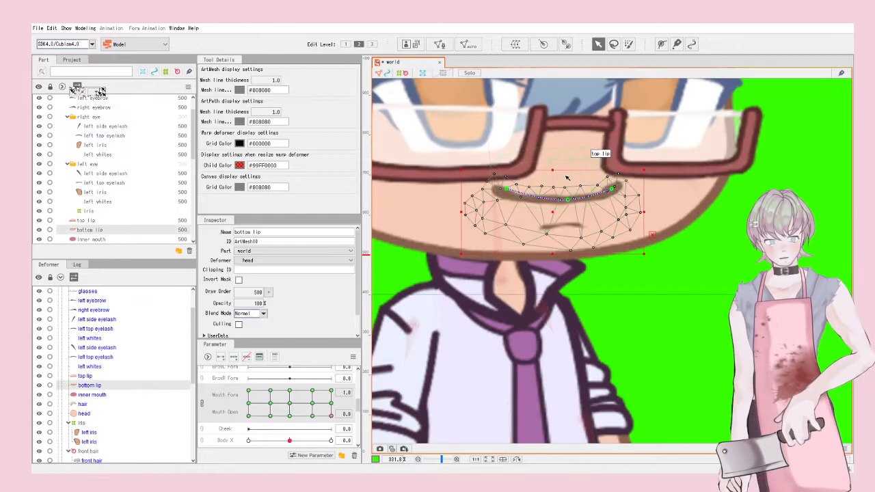
pyautogui.click(567, 184)
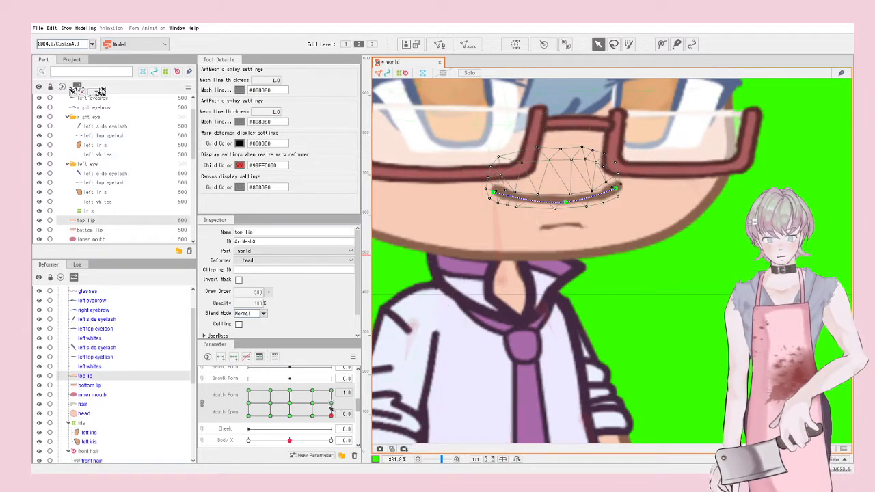
pyautogui.moveTo(332, 414); pyautogui.dragTo(332, 404)
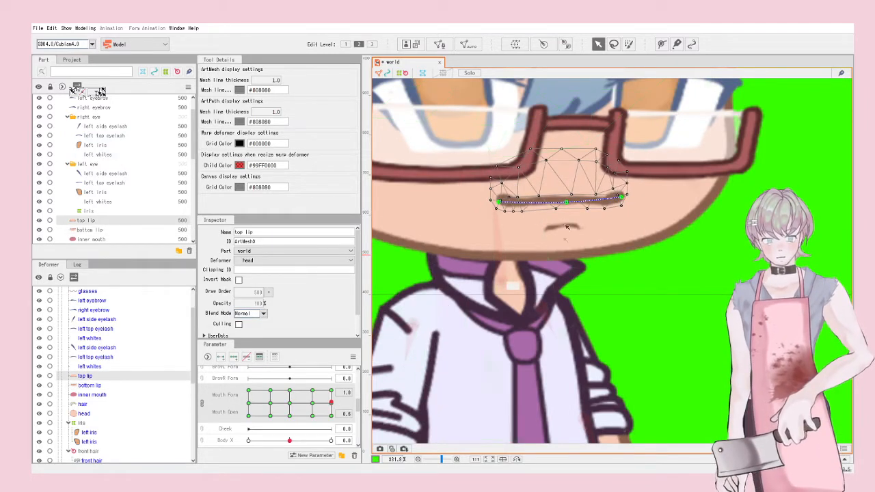
pyautogui.moveTo(566, 202); pyautogui.dragTo(568, 191)
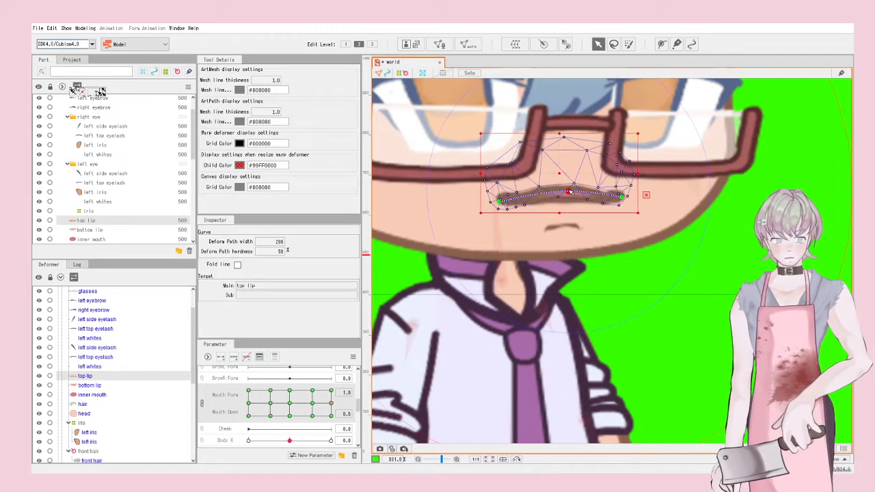
pyautogui.click(566, 224)
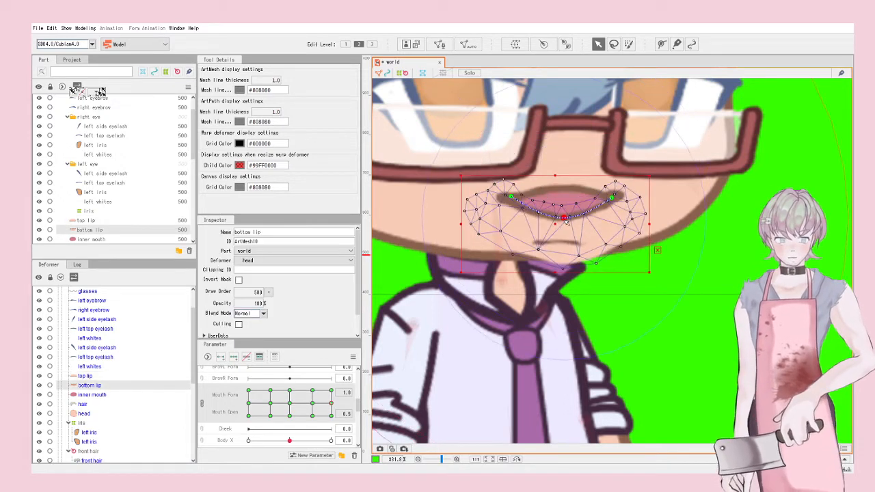
# Step: Draw a short deform path along the bottom lip's lower mouth line
pyautogui.click(562, 217)
pyautogui.scroll(5, 565, 218)
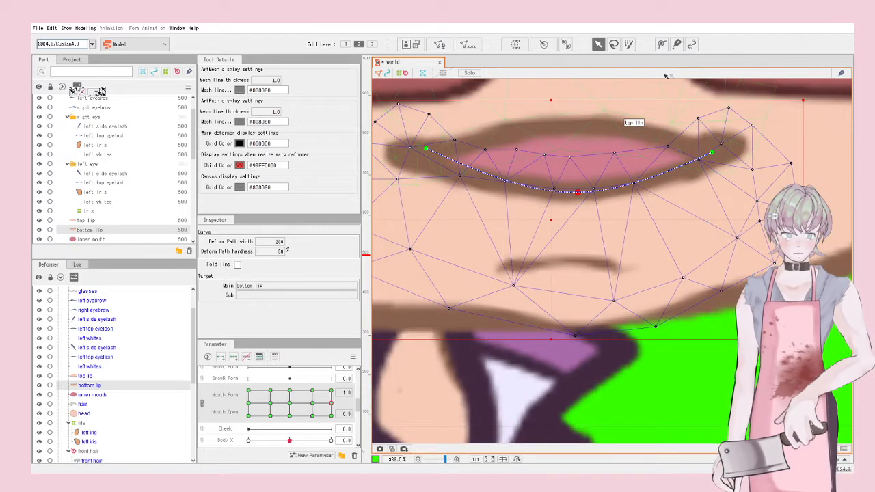
pyautogui.press('p')
pyautogui.click(538, 238)
pyautogui.click(591, 238)
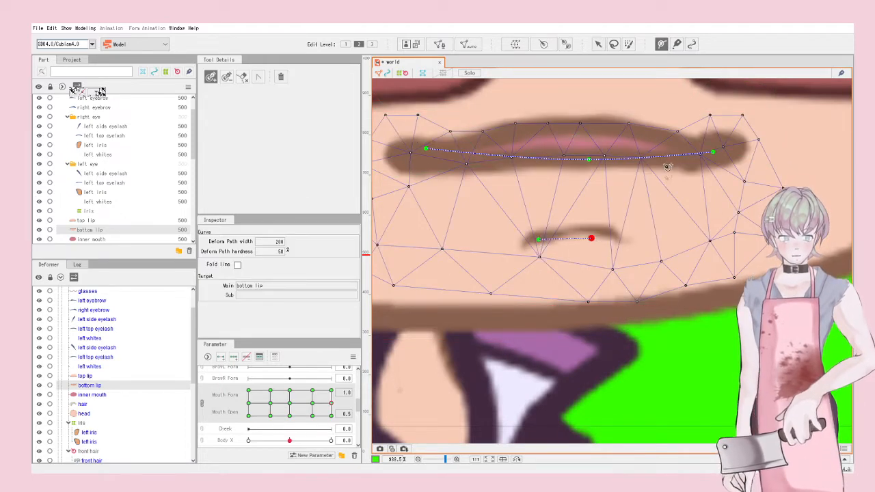
pyautogui.click(598, 44)
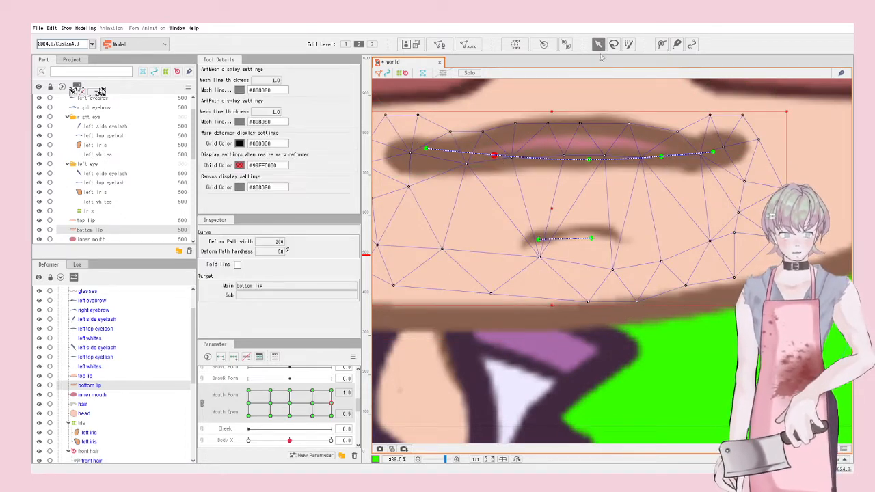
# Step: Bend the bottom lip's middle and both ends downward at Mouth Open 0.5
pyautogui.moveTo(588, 162); pyautogui.dragTo(581, 213)
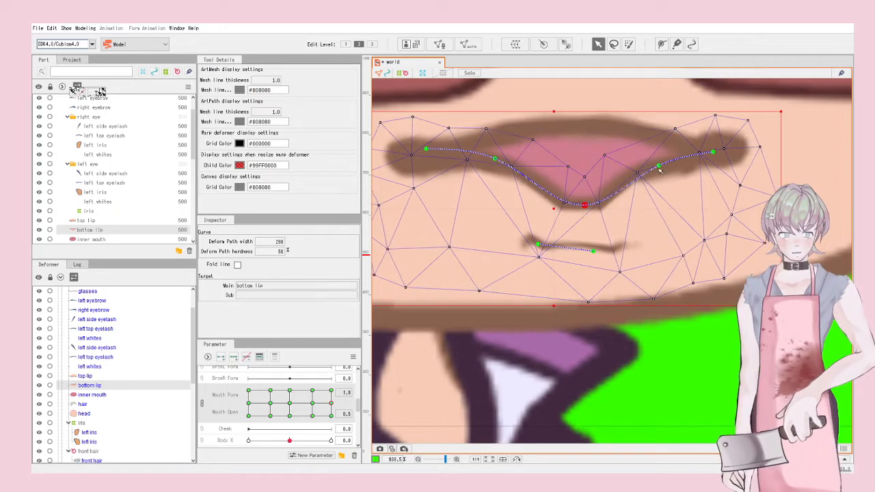
pyautogui.moveTo(659, 171); pyautogui.dragTo(669, 197)
pyautogui.moveTo(495, 159); pyautogui.dragTo(484, 202)
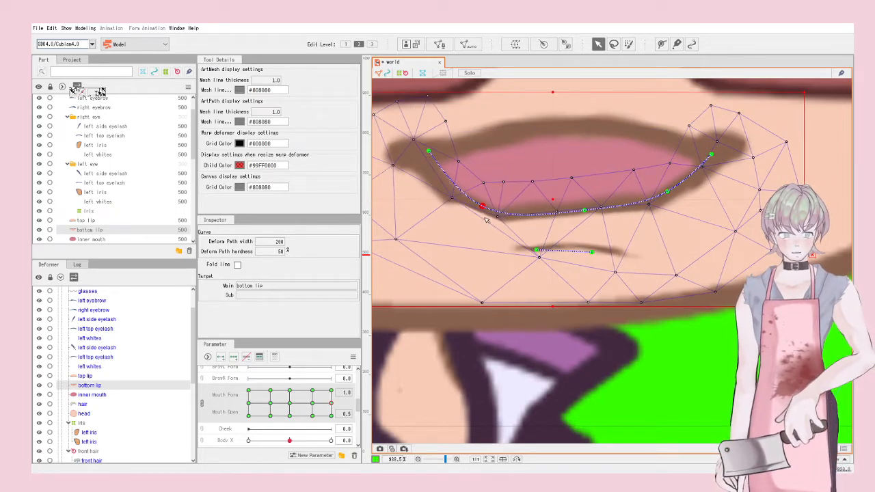
pyautogui.scroll(-9, 495, 212)
pyautogui.scroll(7, 501, 209)
pyautogui.moveTo(584, 188); pyautogui.dragTo(588, 212)
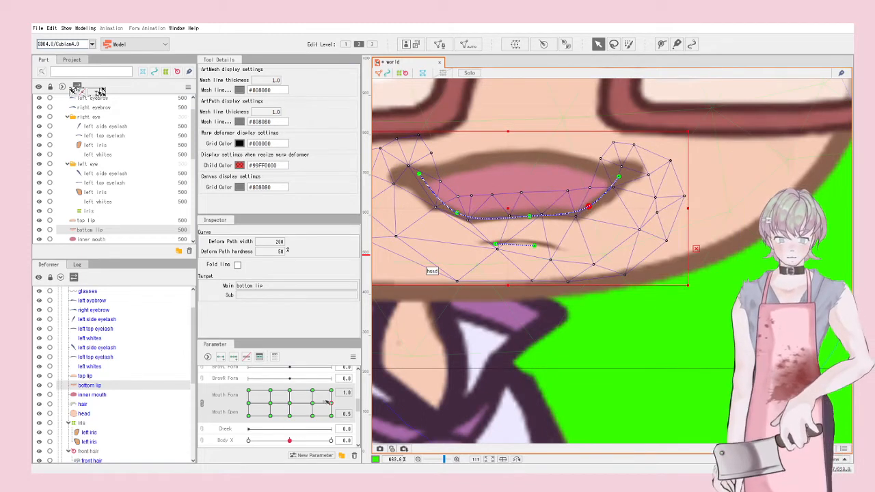
# Step: At Mouth Open 1.0, lower the bottom lip's ends and middle into an open smile
pyautogui.moveTo(329, 403); pyautogui.dragTo(333, 387)
pyautogui.moveTo(584, 182); pyautogui.dragTo(590, 218)
pyautogui.moveTo(535, 185); pyautogui.dragTo(536, 220)
pyautogui.moveTo(467, 178); pyautogui.dragTo(467, 210)
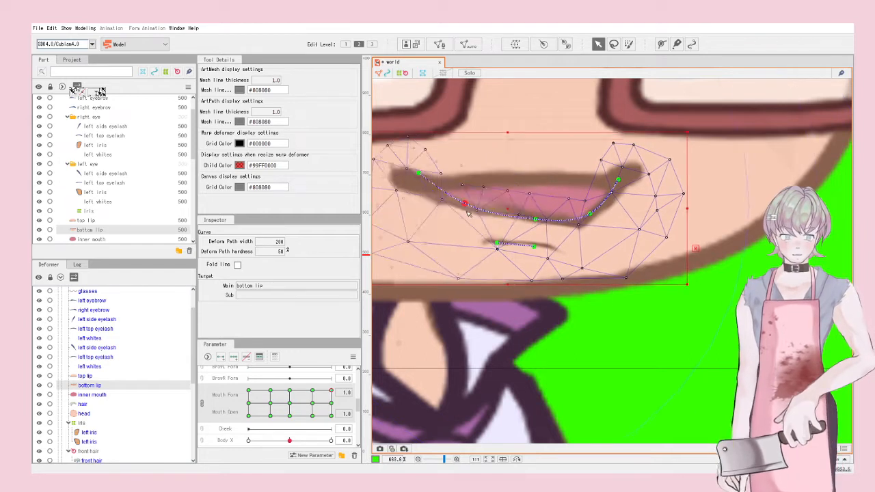
pyautogui.click(530, 157)
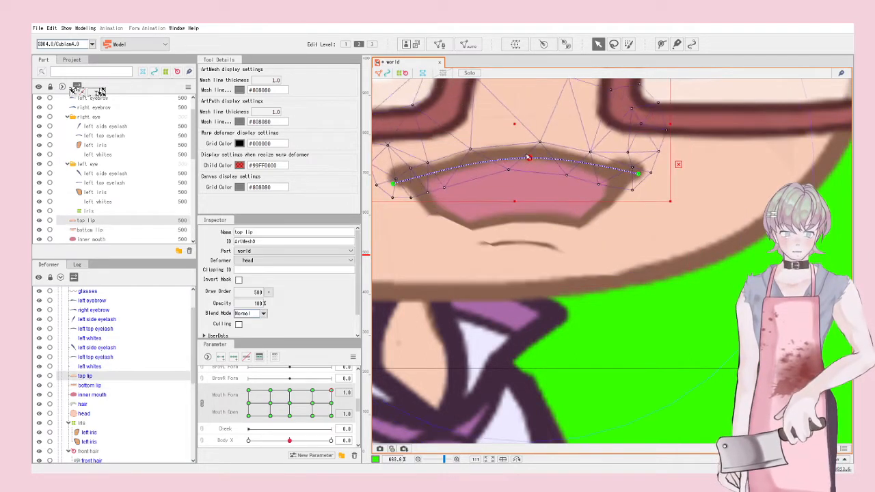
pyautogui.click(532, 225)
pyautogui.moveTo(532, 226); pyautogui.dragTo(536, 255)
# Step: Clear the selection and move the parameter point to Mouth Form 0.6
pyautogui.scroll(-6, 537, 255)
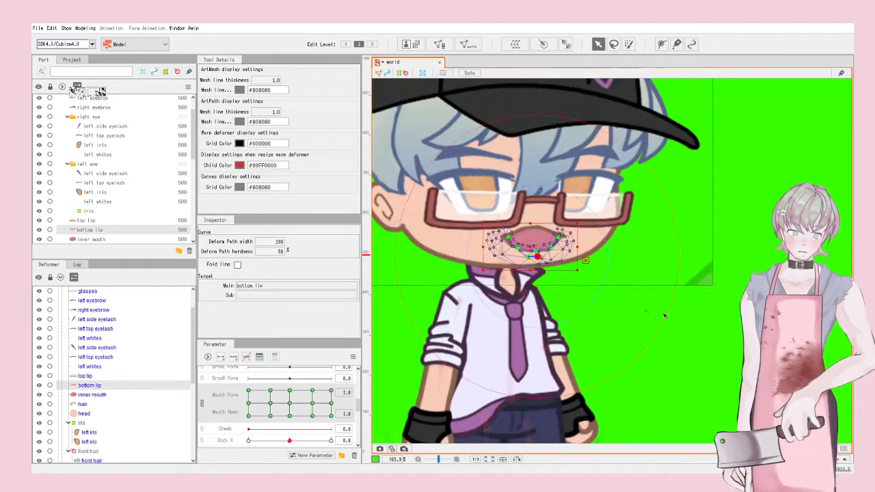
pyautogui.click(665, 315)
pyautogui.scroll(-3, 674, 316)
pyautogui.scroll(10, 584, 264)
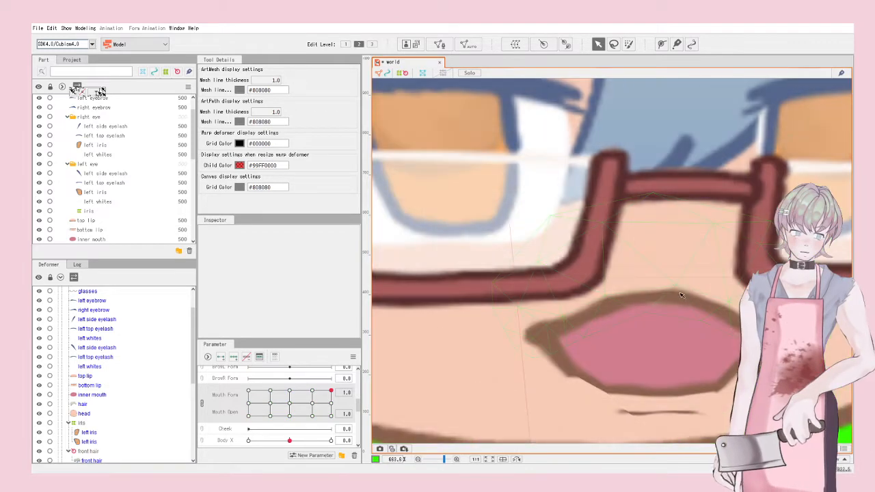
pyautogui.moveTo(331, 391); pyautogui.dragTo(312, 381)
# Step: Drag the bottom lip's middle and both ends down into an open smile
pyautogui.click(633, 372)
pyautogui.moveTo(669, 341); pyautogui.dragTo(667, 387)
pyautogui.moveTo(720, 349); pyautogui.dragTo(723, 371)
pyautogui.moveTo(603, 343); pyautogui.dragTo(596, 374)
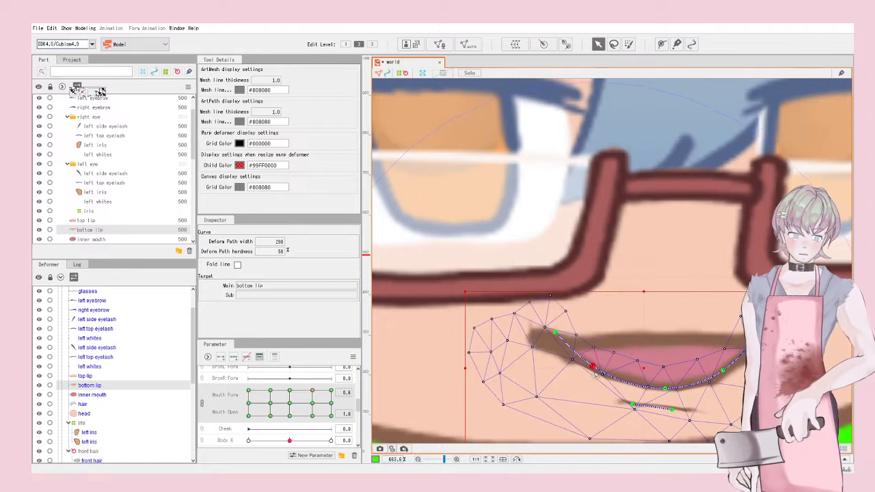
# Step: Raise the top lip's middle, then fine-tune and lower the bottom lip's ends
pyautogui.click(654, 341)
pyautogui.moveTo(668, 347); pyautogui.dragTo(667, 332)
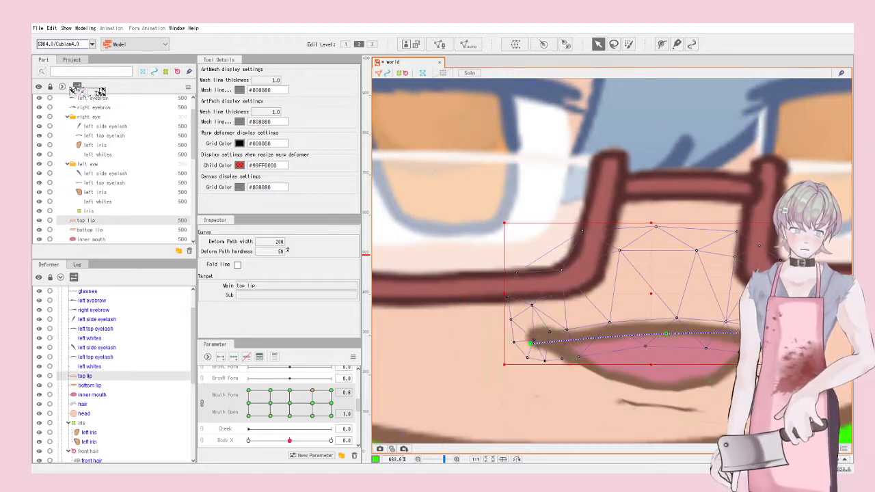
pyautogui.click(708, 378)
pyautogui.moveTo(723, 371); pyautogui.dragTo(722, 372)
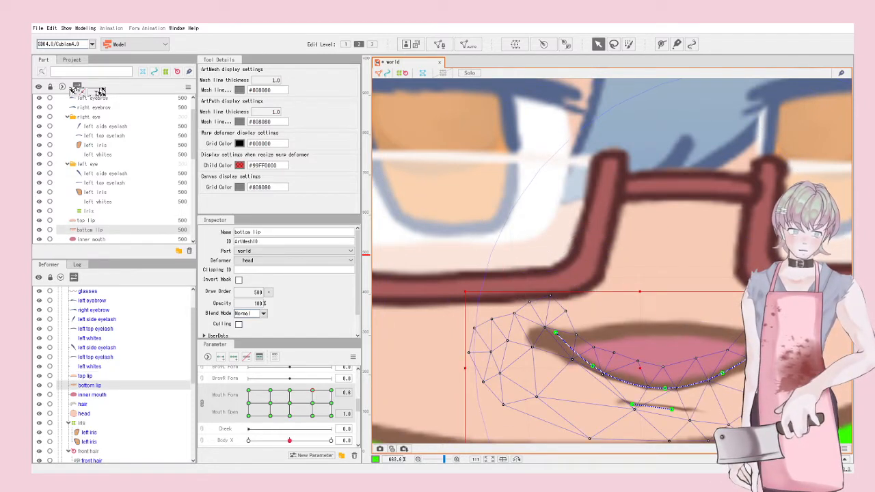
pyautogui.moveTo(556, 333); pyautogui.dragTo(533, 355)
# Step: Try bending the top lip's right end down, then undo the top-lip bends
pyautogui.click(660, 328)
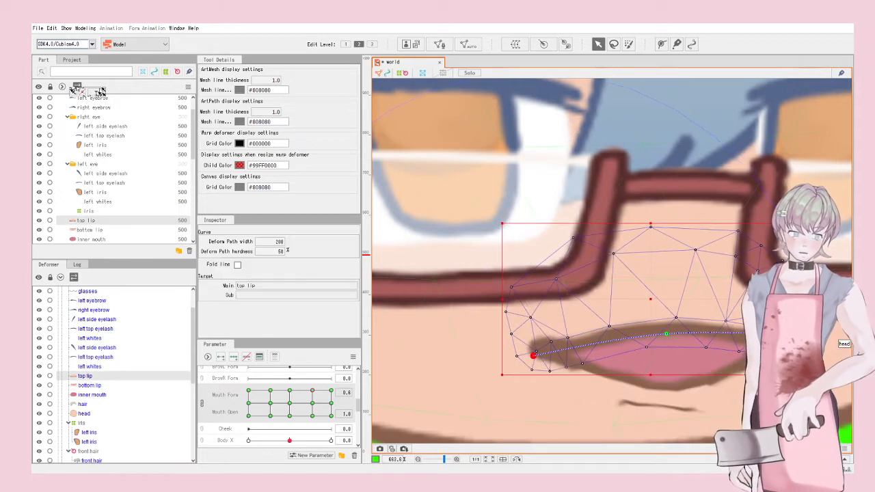
pyautogui.moveTo(783, 336); pyautogui.dragTo(785, 349)
pyautogui.scroll(-5, 755, 343)
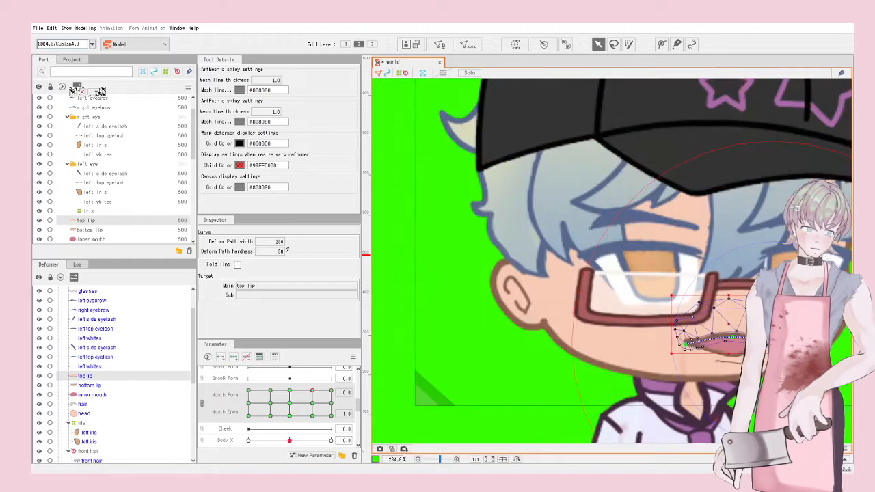
pyautogui.scroll(6, 766, 357)
pyautogui.hotkey('ctrl', 'z')
pyautogui.hotkey('ctrl', 'z')
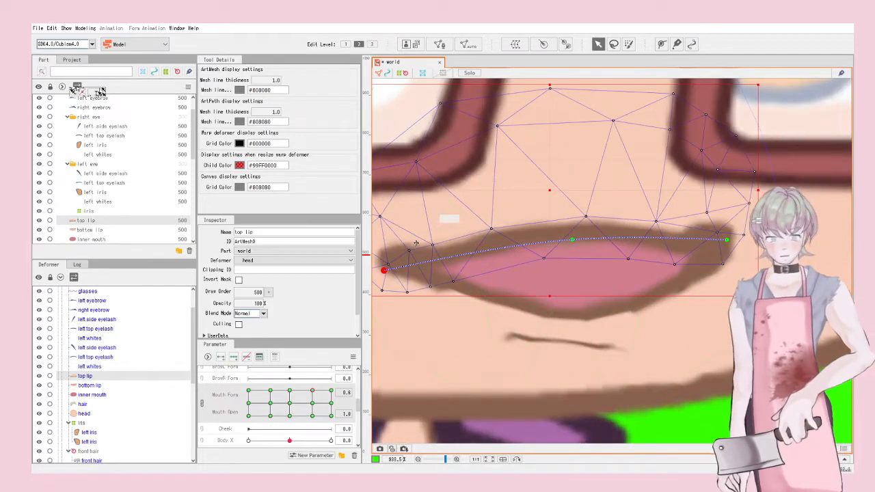
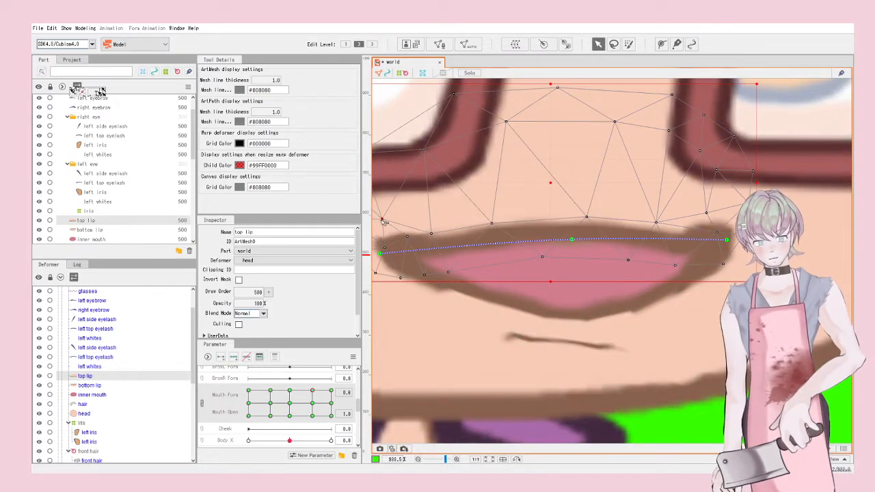
# Step: Pull a top lip point down, then raise the bottom lip's middle and right end
pyautogui.moveTo(708, 214); pyautogui.dragTo(714, 224)
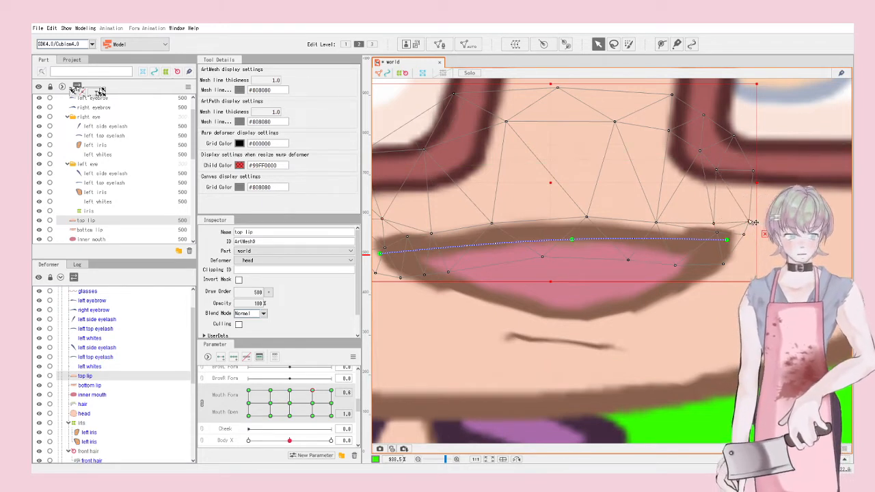
pyautogui.scroll(-5, 752, 222)
pyautogui.scroll(3, 683, 253)
pyautogui.click(713, 265)
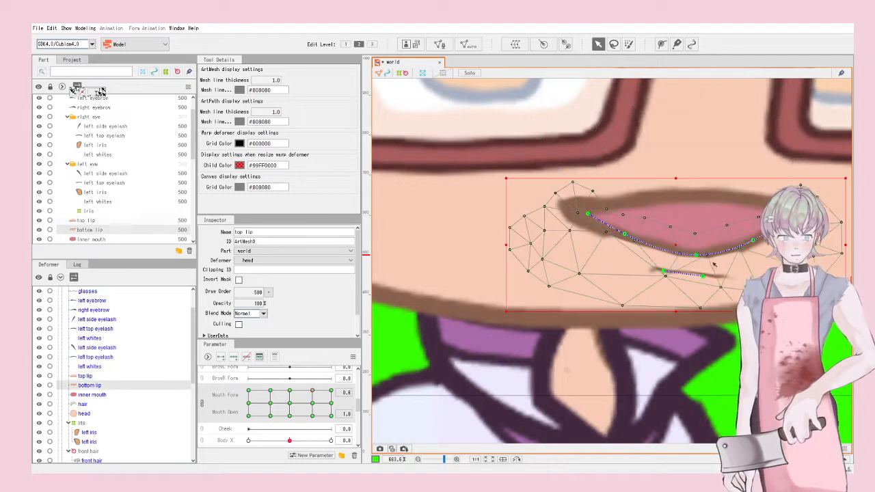
pyautogui.moveTo(696, 255); pyautogui.dragTo(698, 241)
pyautogui.moveTo(754, 240); pyautogui.dragTo(752, 233)
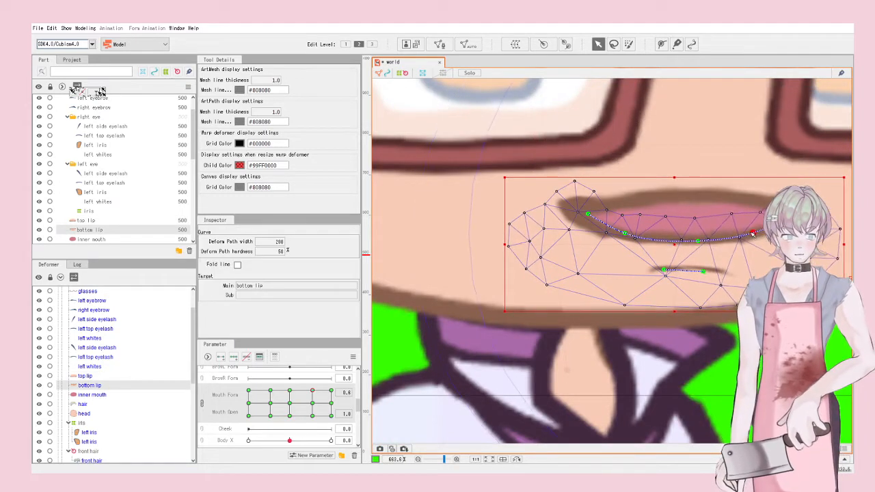
# Step: At Mouth Open about 0.5, dip the bottom lip's left-middle point down
pyautogui.click(312, 404)
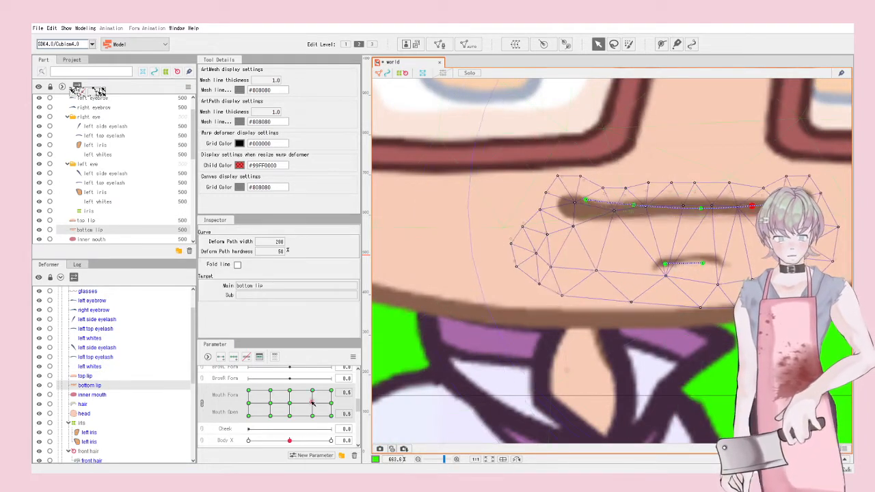
pyautogui.moveTo(702, 207); pyautogui.dragTo(702, 179)
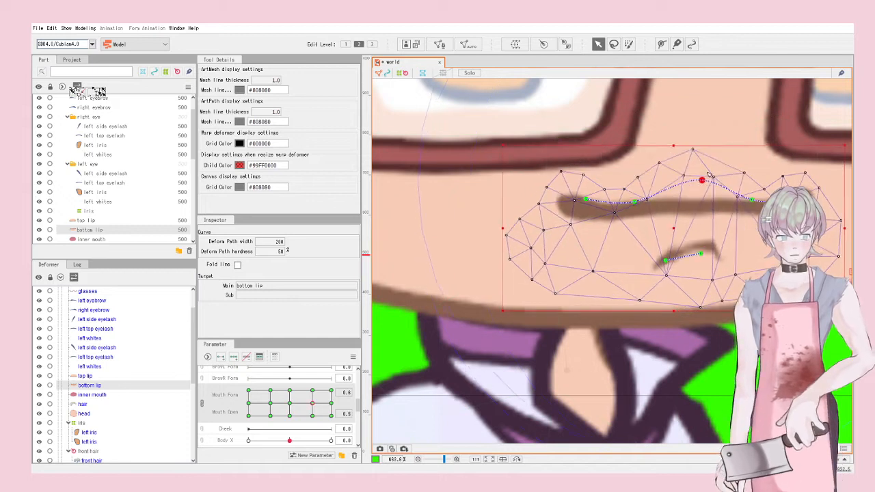
pyautogui.hotkey('ctrl', 'z')
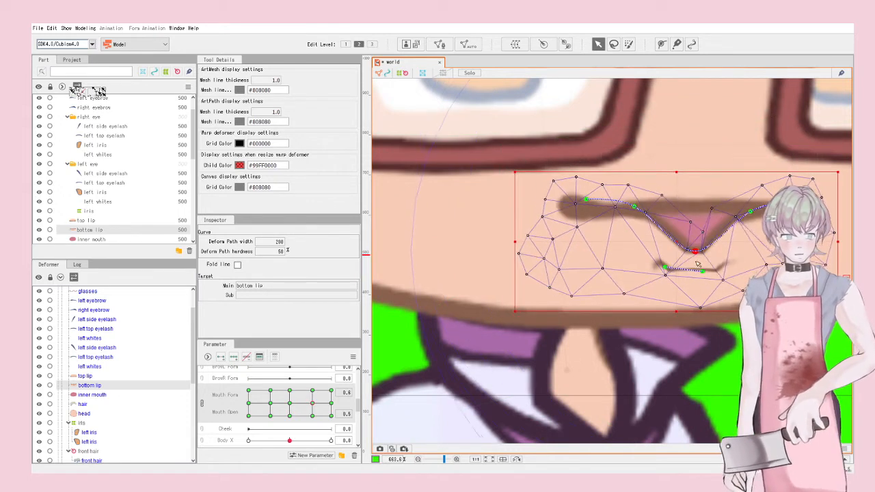
pyautogui.moveTo(635, 206); pyautogui.dragTo(625, 237)
# Step: Select the top lip and set Mouth Form and Mouth Open to maximum
pyautogui.click(689, 202)
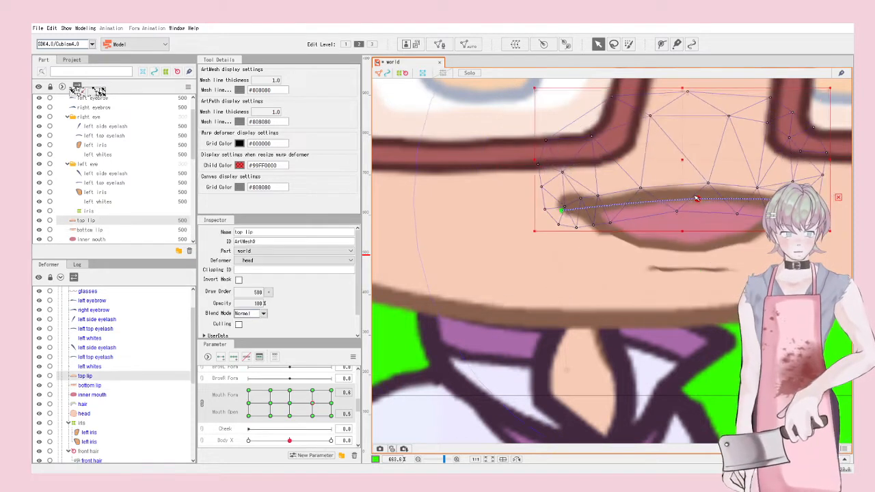
pyautogui.scroll(-3, 692, 222)
pyautogui.moveTo(320, 406); pyautogui.dragTo(293, 419)
# Step: At maximum Mouth Form/Open, arch the top lip and curve the bottom lip downward
pyautogui.scroll(3, 726, 213)
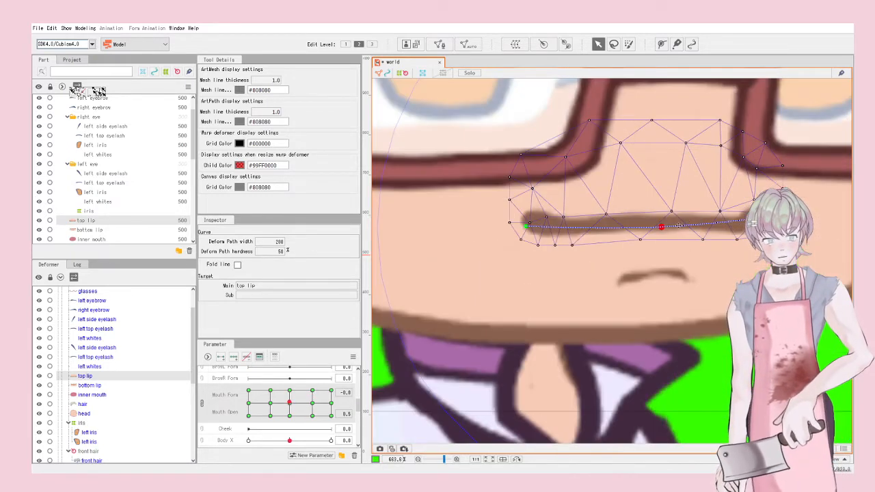
pyautogui.moveTo(661, 227); pyautogui.dragTo(662, 190)
pyautogui.click(659, 235)
pyautogui.moveTo(665, 224); pyautogui.dragTo(667, 253)
pyautogui.moveTo(716, 220); pyautogui.dragTo(723, 241)
pyautogui.moveTo(598, 221); pyautogui.dragTo(593, 248)
pyautogui.moveTo(551, 215)
pyautogui.mouseDown()
pyautogui.moveTo(566, 208)
pyautogui.moveTo(565, 216)
pyautogui.mouseUp()
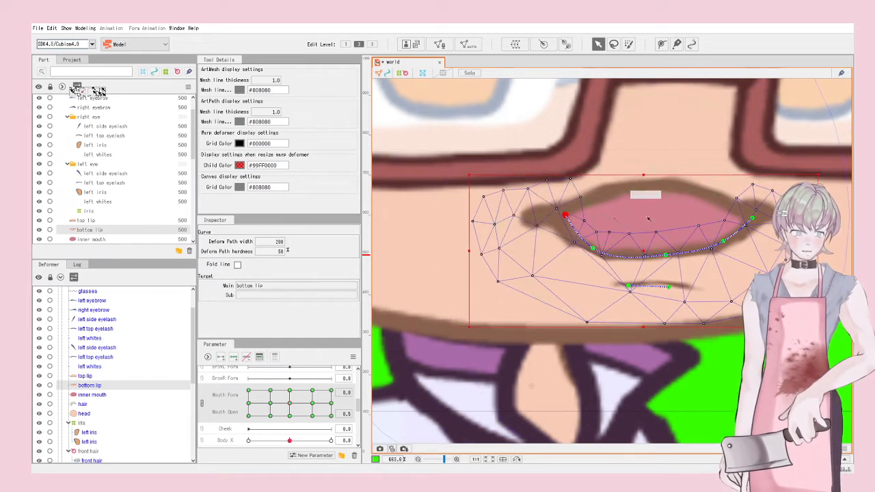
pyautogui.moveTo(753, 219); pyautogui.dragTo(733, 211)
pyautogui.moveTo(723, 242); pyautogui.dragTo(720, 240)
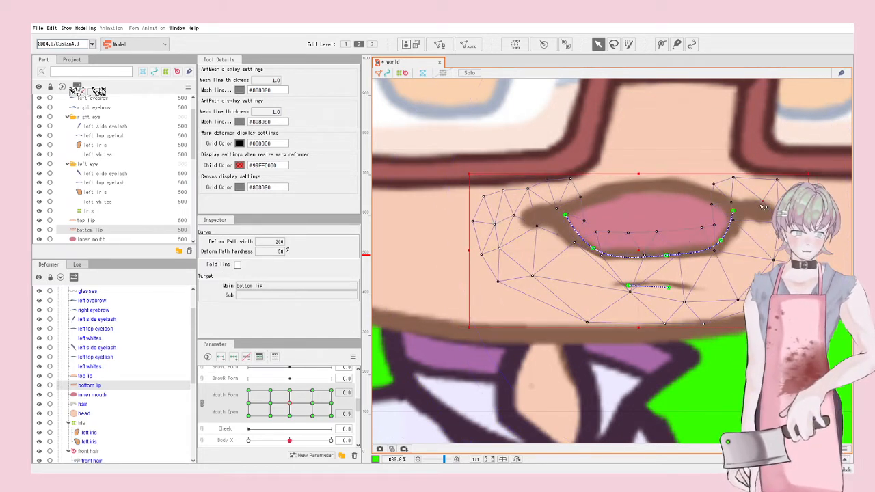
pyautogui.click(754, 211)
# Step: Draw the top lip's ends inward and raise its middle
pyautogui.click(672, 182)
pyautogui.moveTo(763, 218); pyautogui.dragTo(742, 217)
pyautogui.moveTo(527, 223); pyautogui.dragTo(551, 216)
pyautogui.moveTo(663, 190); pyautogui.dragTo(660, 181)
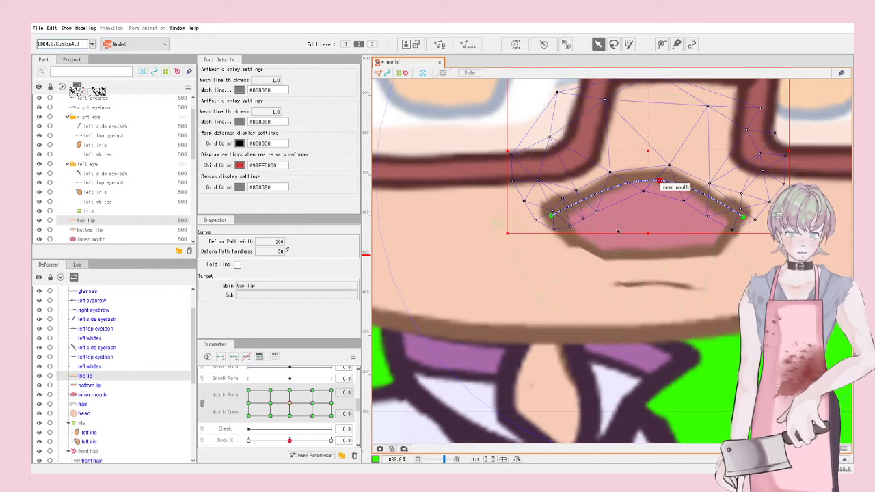
# Step: At Mouth Open 1 and Mouth Form 0.1, pull the top lip's ends in and arch it
pyautogui.scroll(-5, 690, 277)
pyautogui.moveTo(296, 402); pyautogui.dragTo(292, 391)
pyautogui.scroll(5, 656, 240)
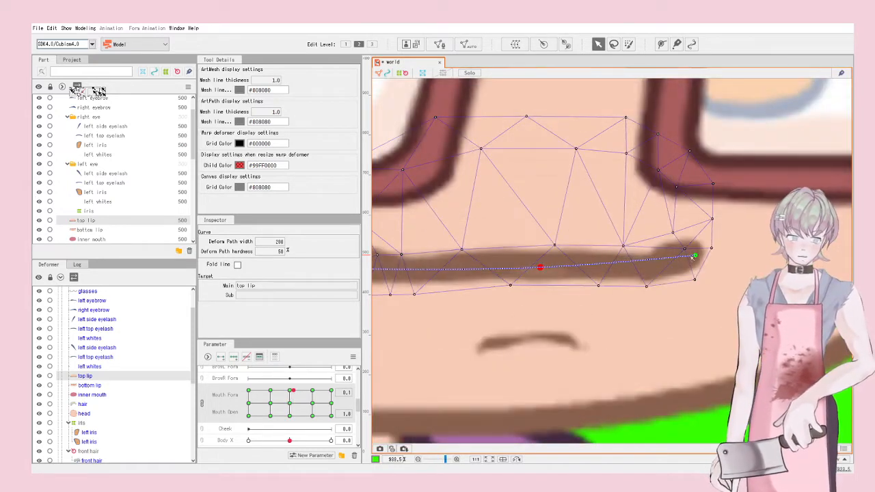
pyautogui.click(693, 256)
pyautogui.moveTo(696, 254); pyautogui.dragTo(635, 251)
pyautogui.scroll(-2, 644, 253)
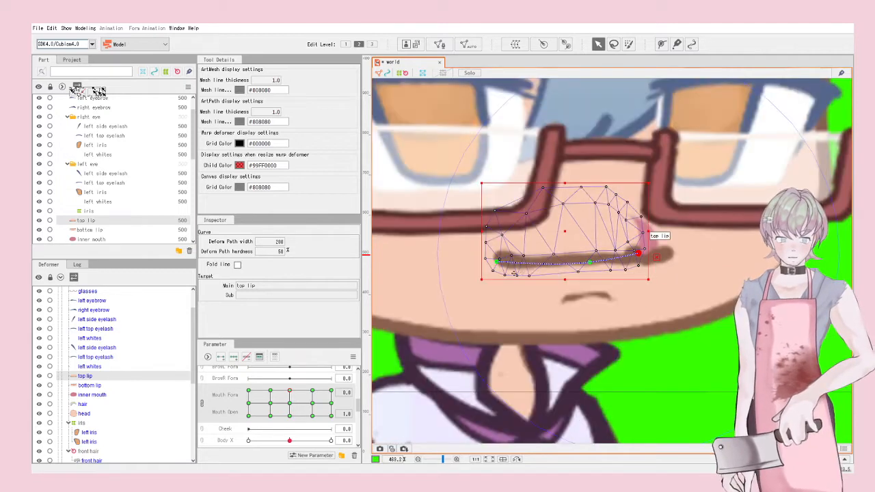
pyautogui.moveTo(498, 261); pyautogui.dragTo(521, 259)
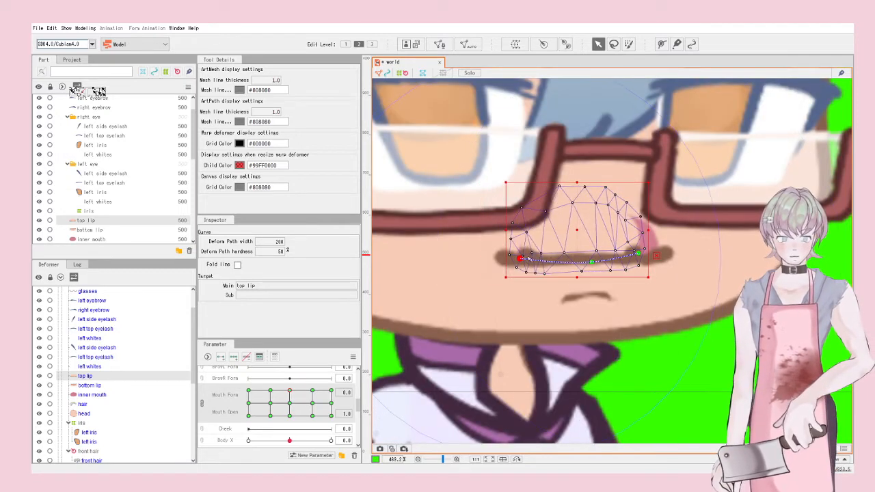
pyautogui.moveTo(593, 263); pyautogui.dragTo(592, 229)
# Step: Bring the bottom lip's left end inward and lower its middle and right side
pyautogui.click(663, 258)
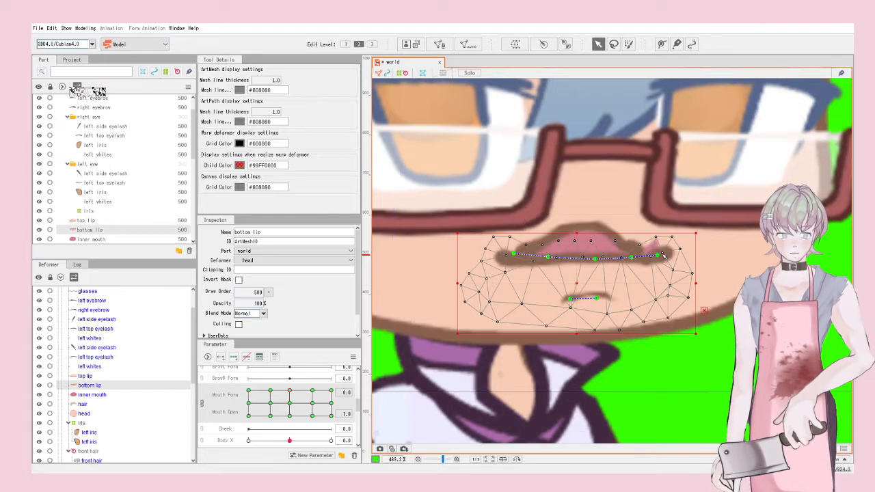
pyautogui.click(634, 253)
pyautogui.moveTo(515, 254); pyautogui.dragTo(551, 277)
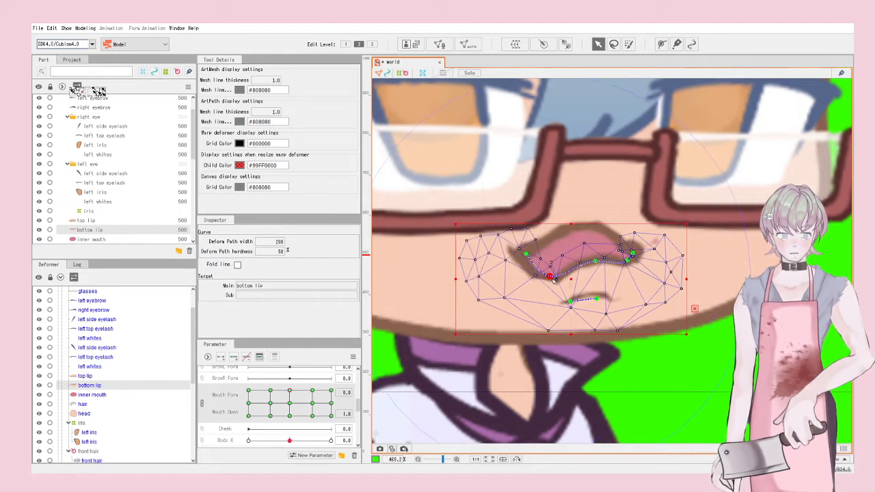
pyautogui.moveTo(599, 264); pyautogui.dragTo(599, 289)
pyautogui.moveTo(626, 262); pyautogui.dragTo(626, 277)
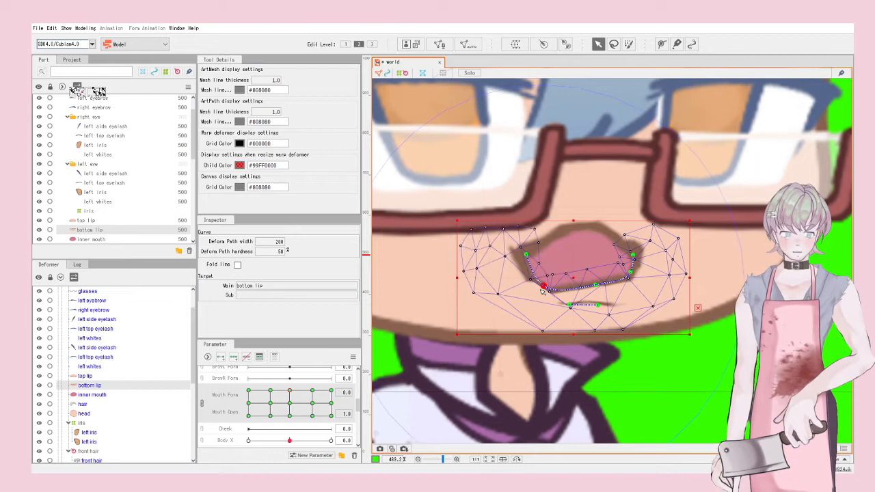
# Step: Partly close the mouth and shift Mouth Form toward -0.4 to preview
pyautogui.scroll(-3, 620, 288)
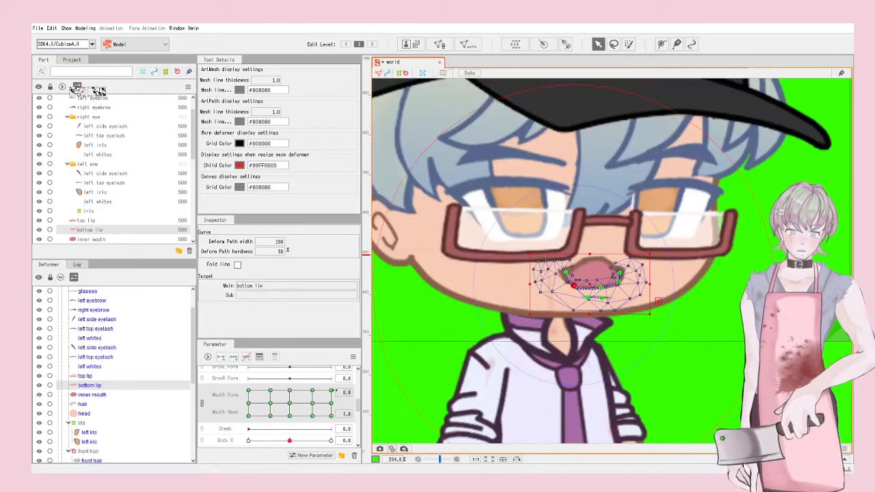
pyautogui.moveTo(289, 392); pyautogui.dragTo(288, 399)
pyautogui.moveTo(290, 405); pyautogui.dragTo(271, 414)
pyautogui.scroll(7, 622, 272)
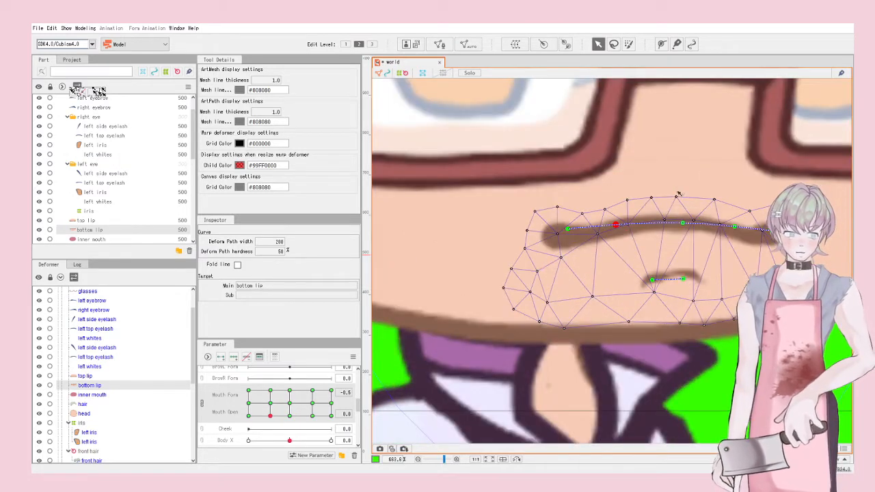
# Step: At Mouth Form -0.4, half open, curve the bottom lip's middle and sides downward
pyautogui.click(272, 403)
pyautogui.moveTo(683, 223); pyautogui.dragTo(682, 256)
pyautogui.moveTo(734, 221); pyautogui.dragTo(736, 256)
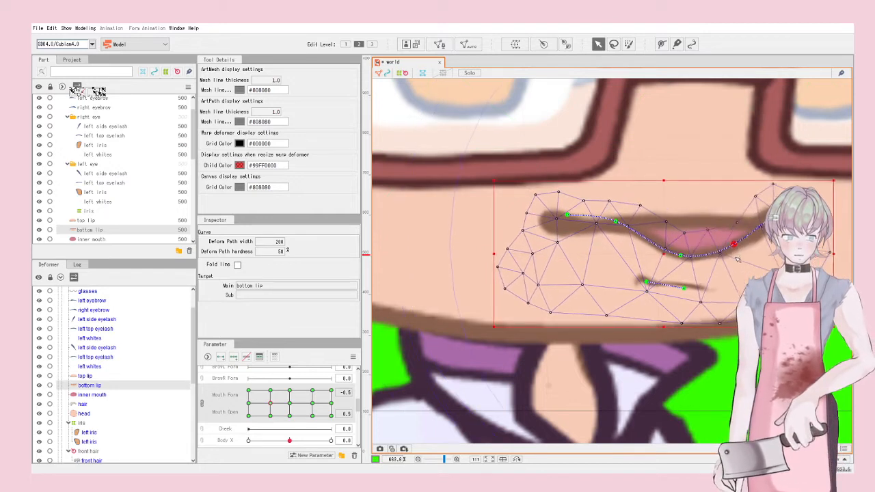
pyautogui.moveTo(616, 222); pyautogui.dragTo(607, 252)
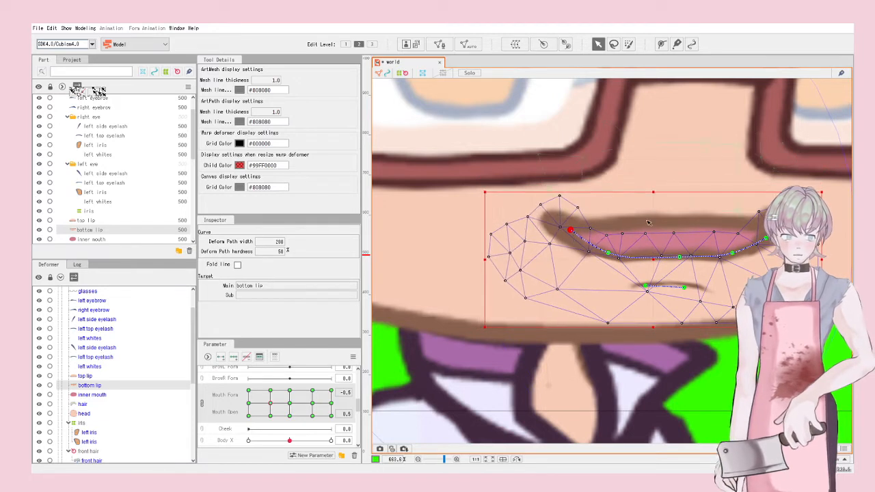
# Step: Arch the top lip's middle, draw its ends inward, and pull the bottom lip's left end in
pyautogui.click(552, 218)
pyautogui.moveTo(549, 189); pyautogui.dragTo(551, 204)
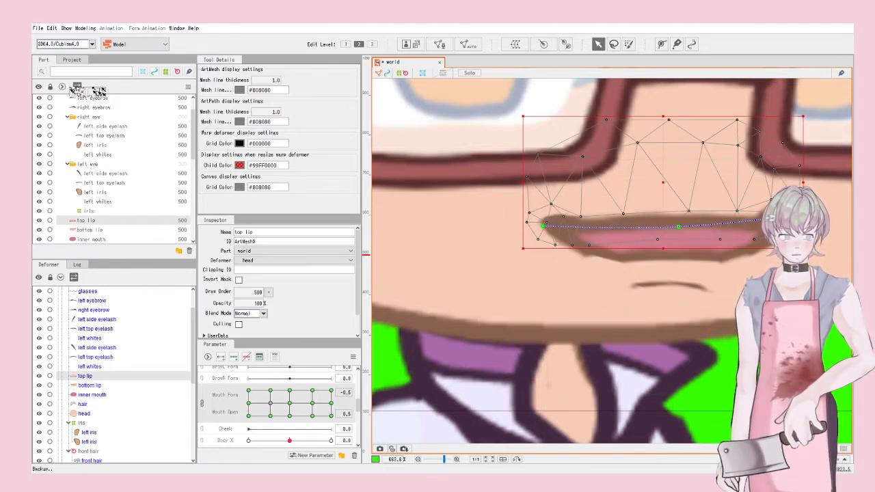
pyautogui.moveTo(679, 226); pyautogui.dragTo(681, 190)
pyautogui.scroll(-4, 685, 191)
pyautogui.scroll(4, 686, 191)
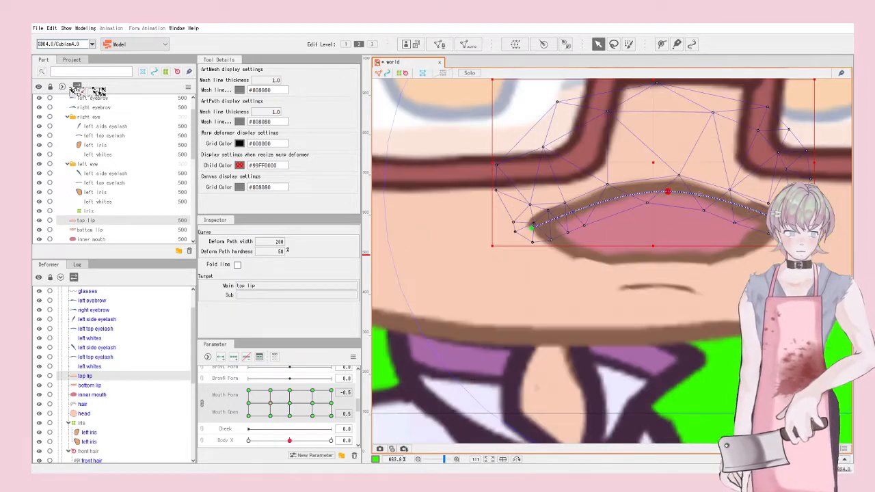
pyautogui.moveTo(777, 217); pyautogui.dragTo(745, 240)
pyautogui.moveTo(532, 228); pyautogui.dragTo(583, 241)
pyautogui.moveTo(746, 240)
pyautogui.mouseDown()
pyautogui.moveTo(758, 242)
pyautogui.moveTo(721, 249)
pyautogui.moveTo(730, 232)
pyautogui.mouseUp()
pyautogui.click(776, 241)
pyautogui.moveTo(560, 233); pyautogui.dragTo(577, 234)
# Step: Arch the top lip's middle upward and pull both its ends inward
pyautogui.scroll(-5, 588, 236)
pyautogui.click(678, 290)
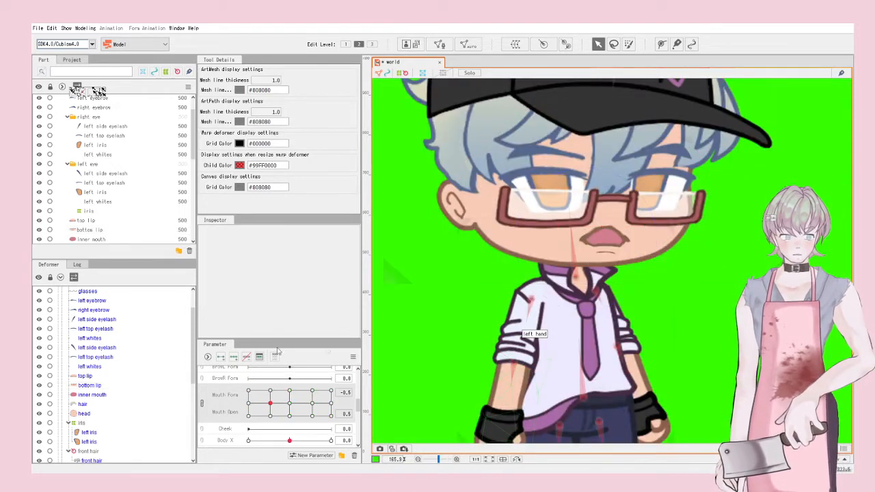
pyautogui.scroll(4, 619, 232)
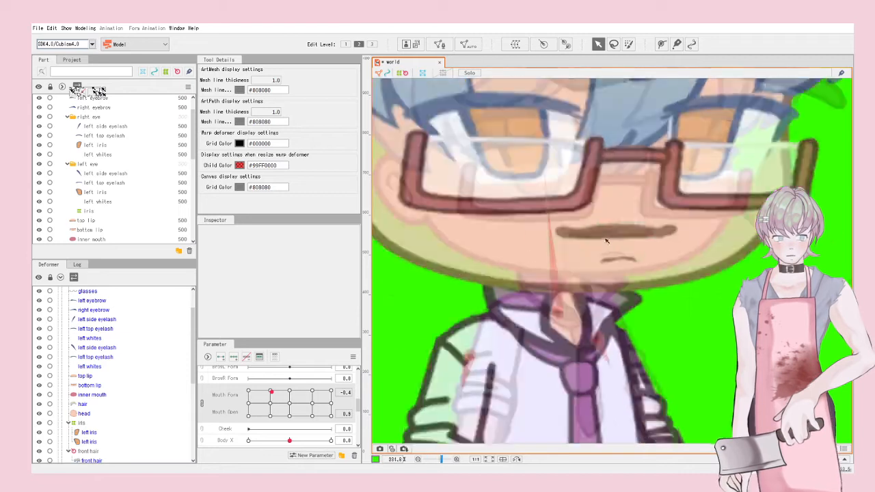
pyautogui.click(621, 229)
pyautogui.moveTo(630, 227); pyautogui.dragTo(625, 201)
pyautogui.moveTo(704, 227); pyautogui.dragTo(666, 231)
pyautogui.moveTo(536, 232); pyautogui.dragTo(581, 231)
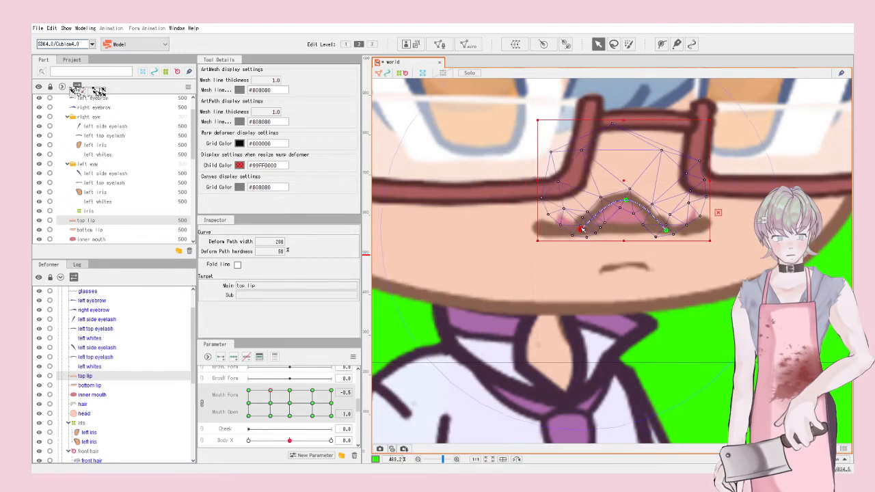
pyautogui.click(577, 240)
# Step: Lower the bottom lip's centre, pull its ends inward, and reshape its left corner
pyautogui.click(619, 251)
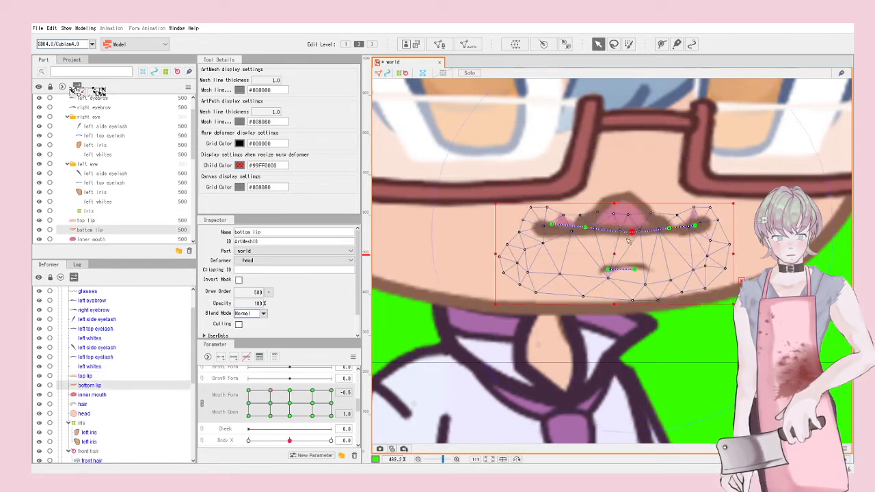
pyautogui.moveTo(620, 251); pyautogui.dragTo(666, 244)
pyautogui.moveTo(705, 223); pyautogui.dragTo(648, 244)
pyautogui.moveTo(552, 225); pyautogui.dragTo(593, 239)
pyautogui.moveTo(653, 241); pyautogui.dragTo(659, 242)
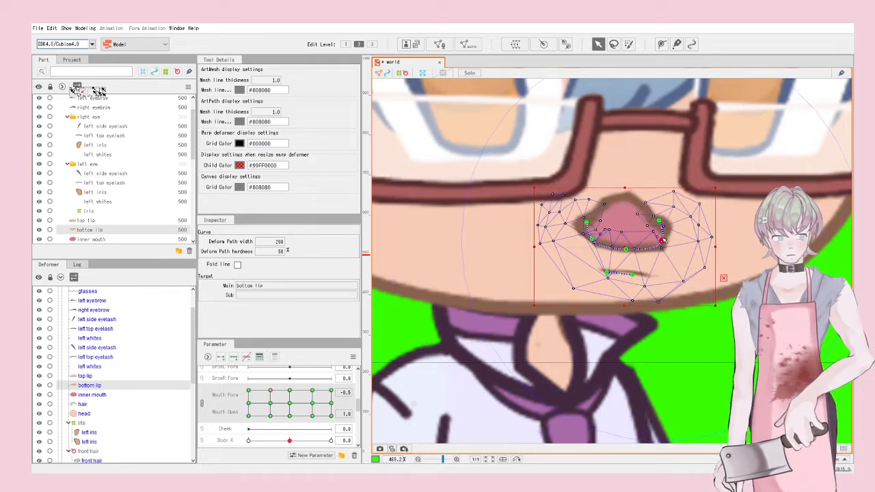
pyautogui.scroll(-5, 659, 241)
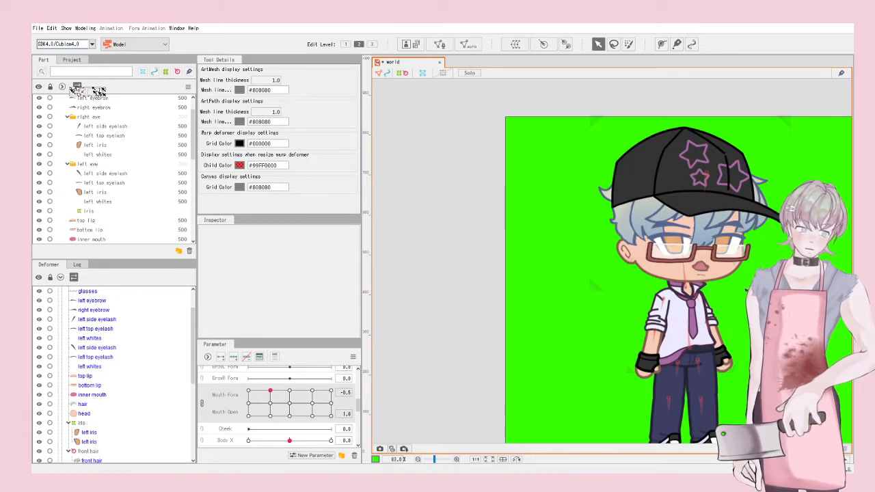
pyautogui.scroll(10, 713, 275)
pyautogui.click(672, 259)
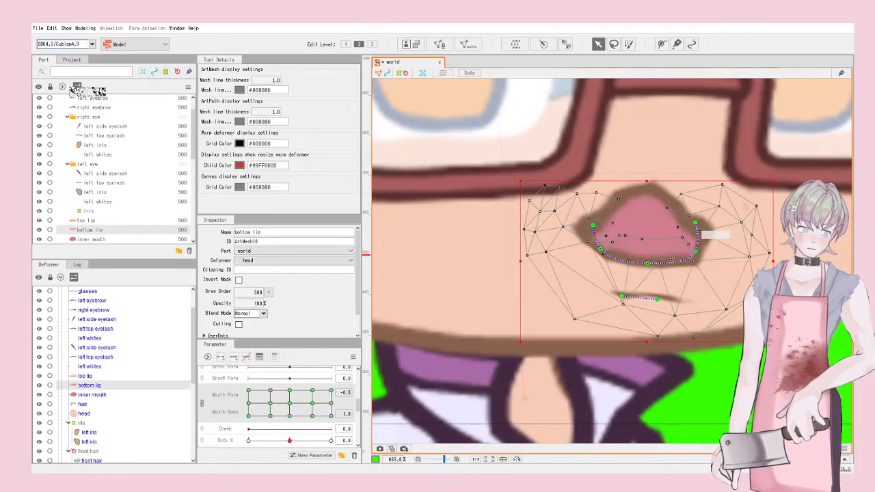
pyautogui.moveTo(601, 250); pyautogui.dragTo(604, 260)
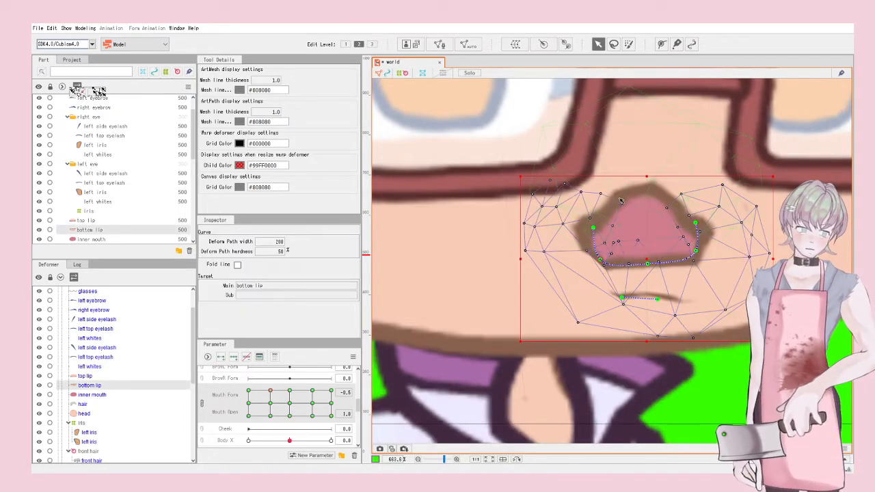
# Step: Add a two-point deform path across the top lip and stretch both points outward
pyautogui.click(641, 190)
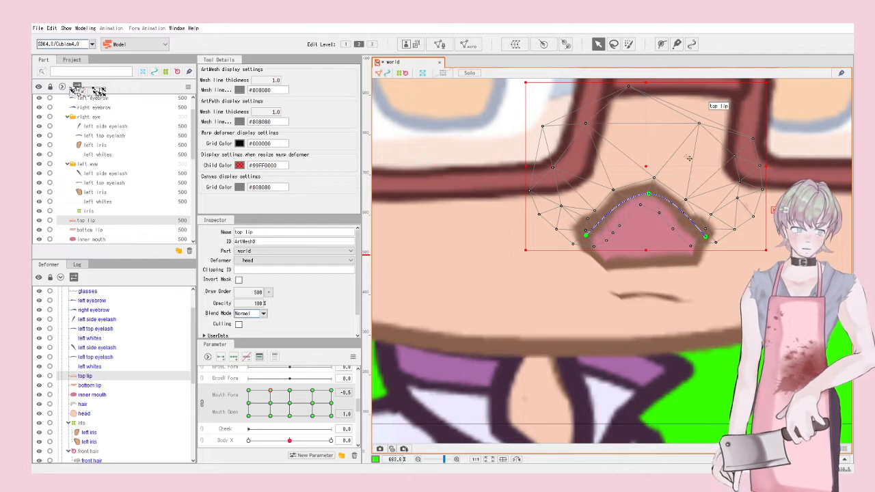
pyautogui.click(662, 43)
pyautogui.click(606, 215)
pyautogui.click(686, 216)
pyautogui.click(599, 44)
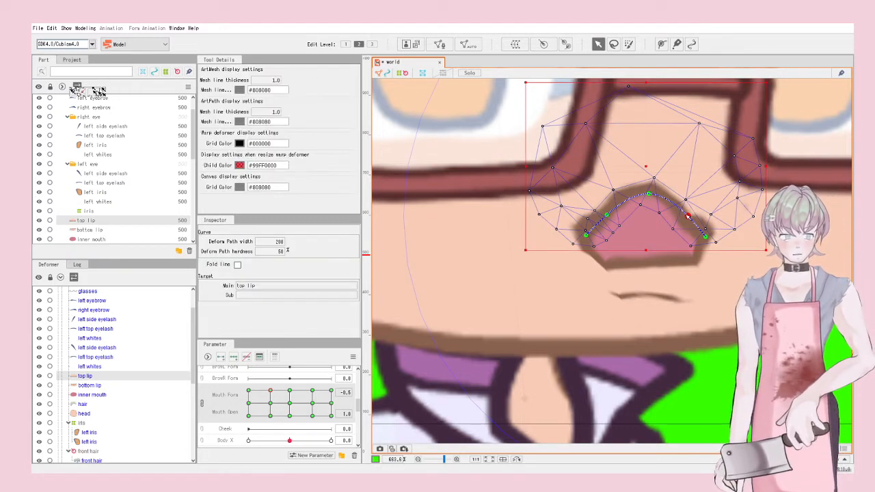
pyautogui.moveTo(687, 216); pyautogui.dragTo(692, 210)
pyautogui.moveTo(606, 215); pyautogui.dragTo(595, 208)
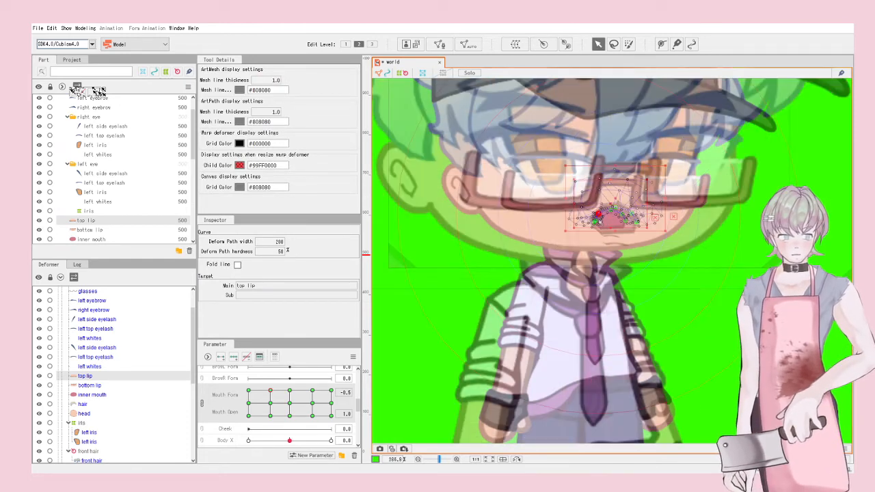
pyautogui.click(444, 337)
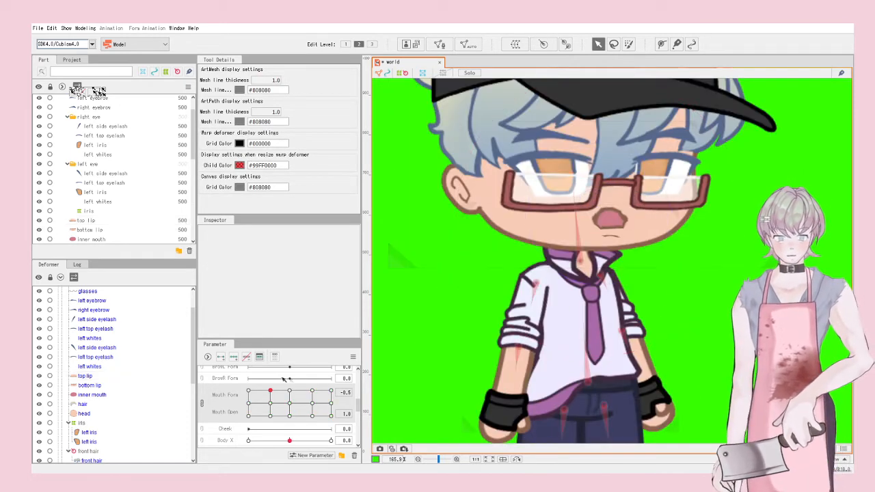
# Step: At the Mouth Form -1 frown keyform, raise the top lip's middle and ends into an arch
pyautogui.moveTo(271, 391); pyautogui.dragTo(233, 405)
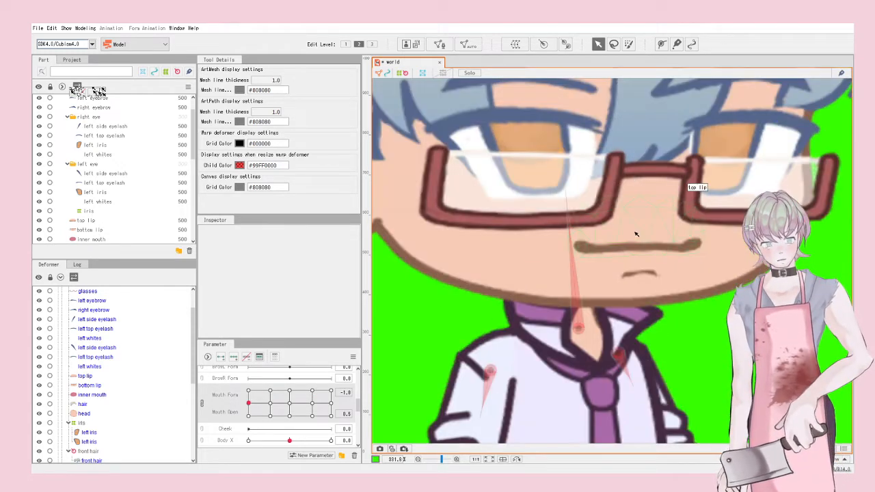
pyautogui.click(639, 239)
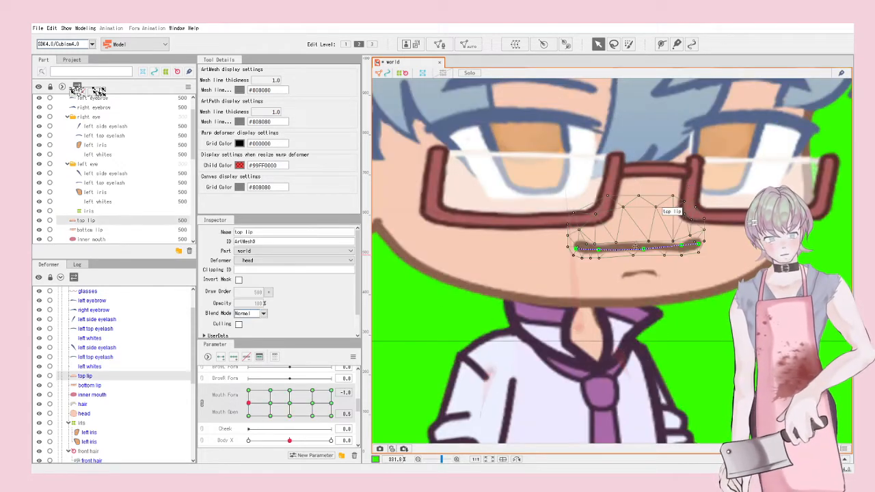
pyautogui.moveTo(643, 248); pyautogui.dragTo(637, 220)
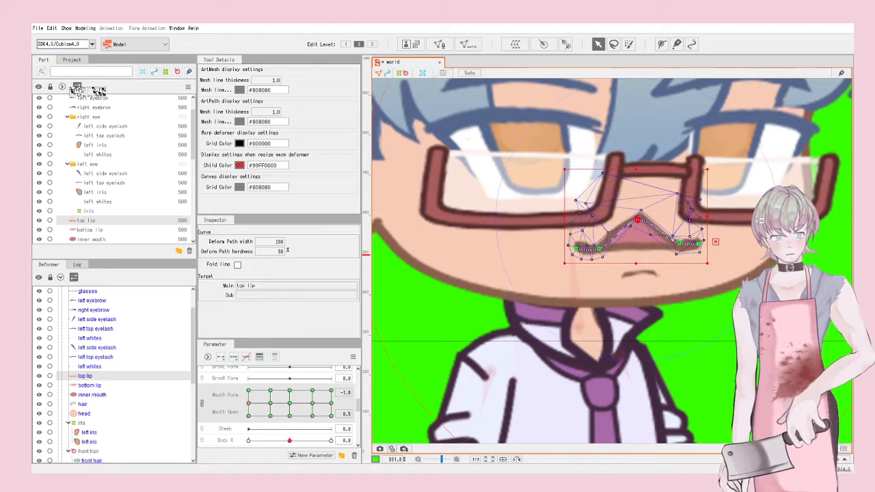
pyautogui.moveTo(680, 242); pyautogui.dragTo(682, 228)
pyautogui.moveTo(598, 249); pyautogui.dragTo(594, 236)
# Step: Bend both ends of the bottom lip downward into a frown
pyautogui.click(648, 273)
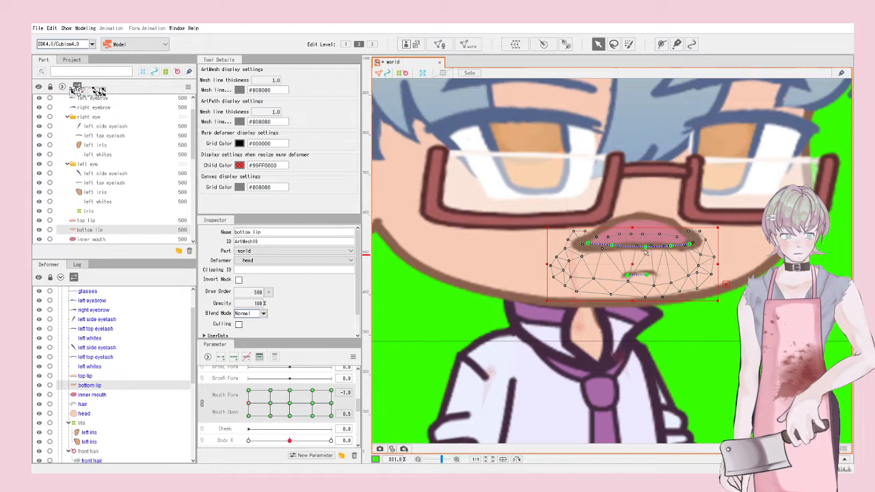
pyautogui.moveTo(671, 247); pyautogui.dragTo(672, 251)
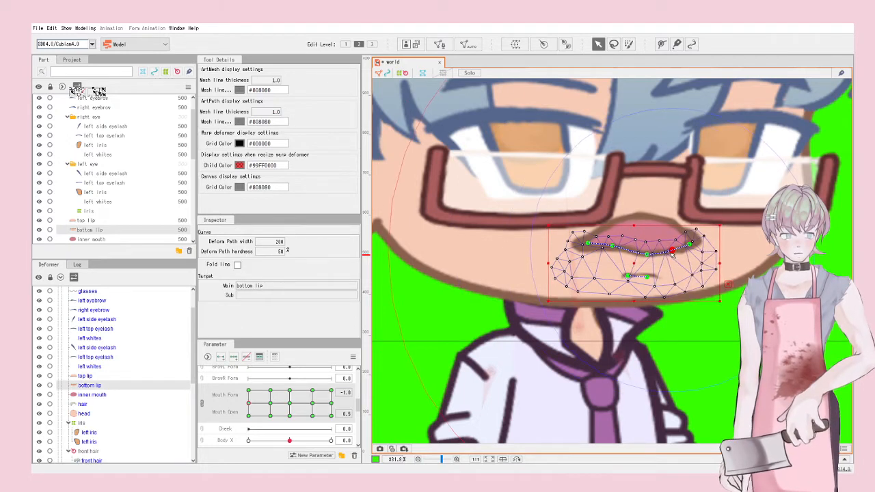
pyautogui.moveTo(610, 248); pyautogui.dragTo(646, 251)
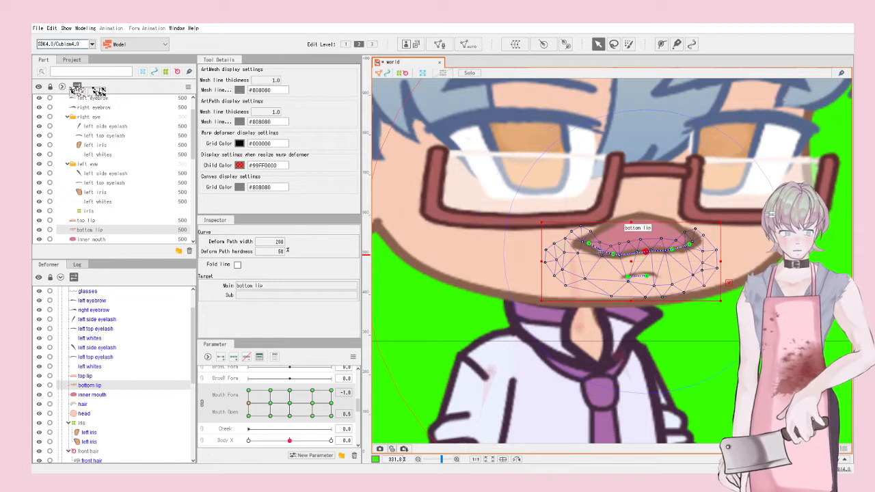
pyautogui.moveTo(588, 243); pyautogui.dragTo(591, 248)
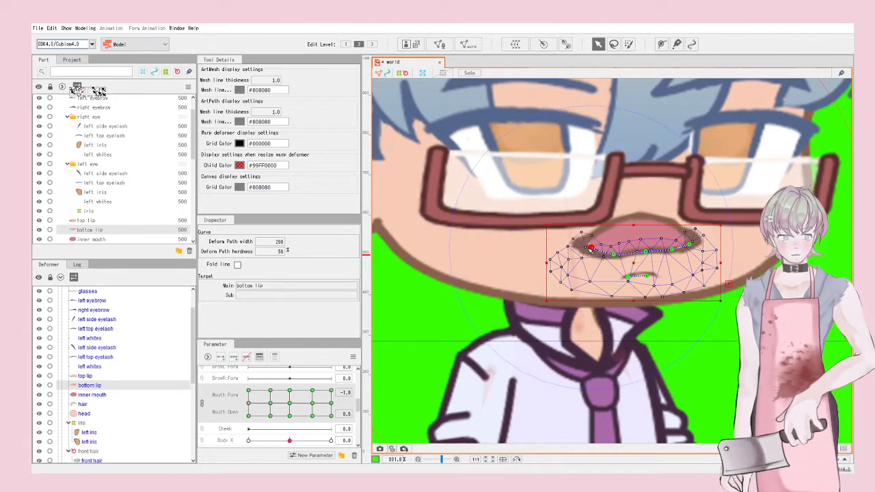
pyautogui.moveTo(690, 242); pyautogui.dragTo(694, 246)
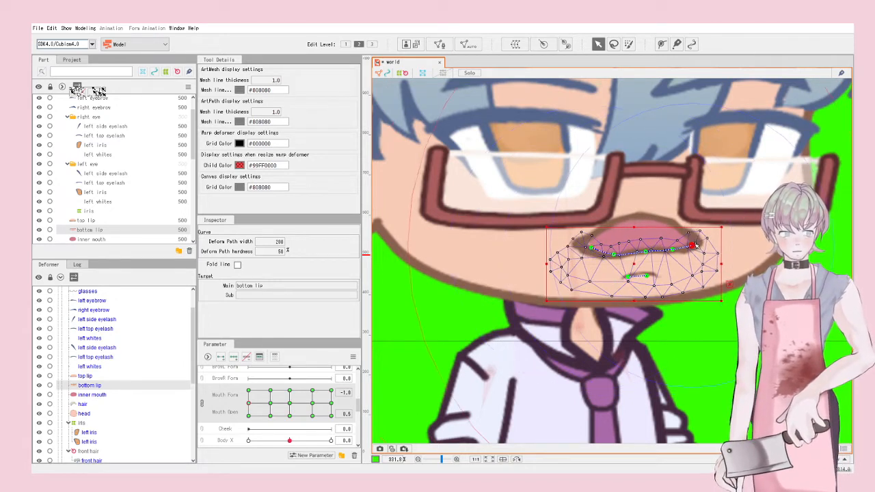
# Step: Select the top lip and inner mouth with the bottom lip and shift them slightly up-right
pyautogui.keyDown('shift'); pyautogui.click(657, 205); pyautogui.keyUp('shift')
pyautogui.scroll(5, 646, 225)
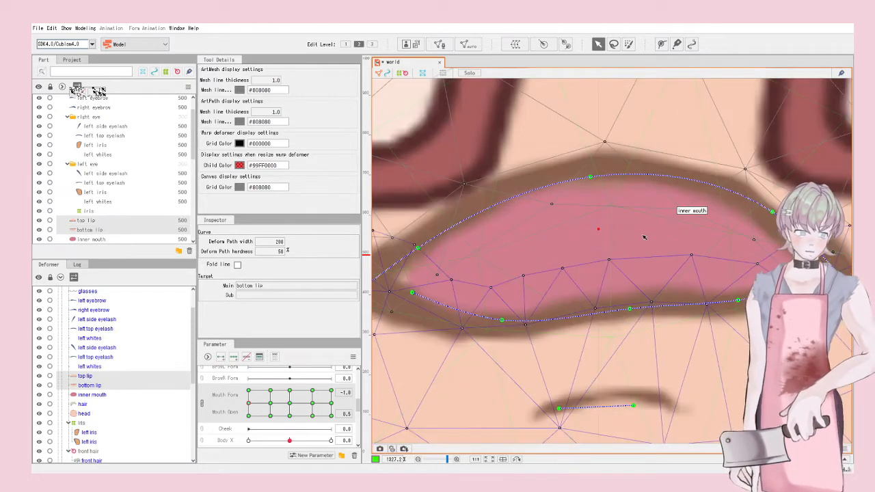
pyautogui.keyDown('shift'); pyautogui.click(644, 237); pyautogui.keyUp('shift')
pyautogui.scroll(-5, 644, 238)
pyautogui.moveTo(643, 246); pyautogui.dragTo(645, 243)
# Step: At the fully open frown keyform, reposition the mouth meshes and raise the top lip's left point
pyautogui.moveTo(251, 402); pyautogui.dragTo(249, 390)
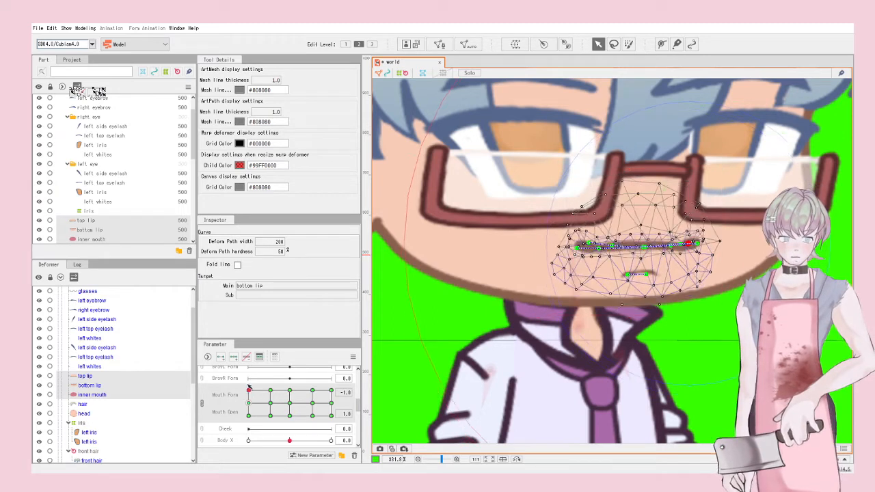
pyautogui.moveTo(645, 247); pyautogui.dragTo(683, 235)
pyautogui.click(704, 327)
pyautogui.click(648, 244)
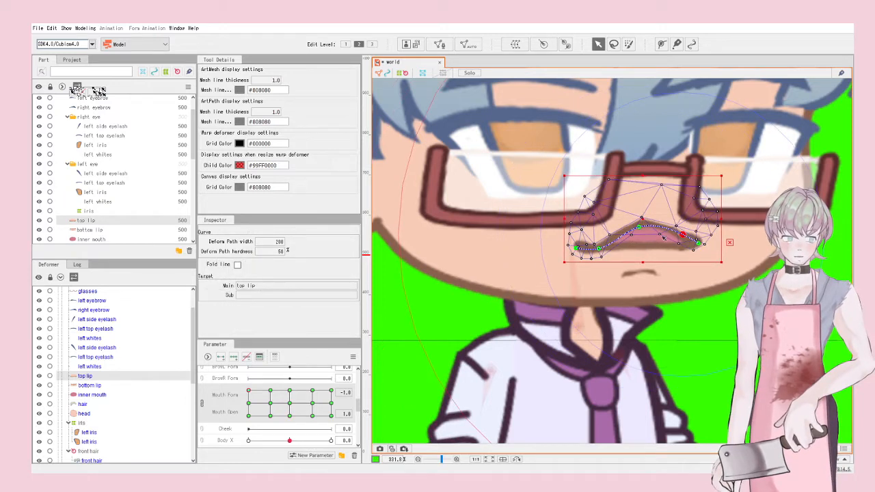
pyautogui.moveTo(600, 249); pyautogui.dragTo(597, 238)
pyautogui.scroll(-4, 642, 257)
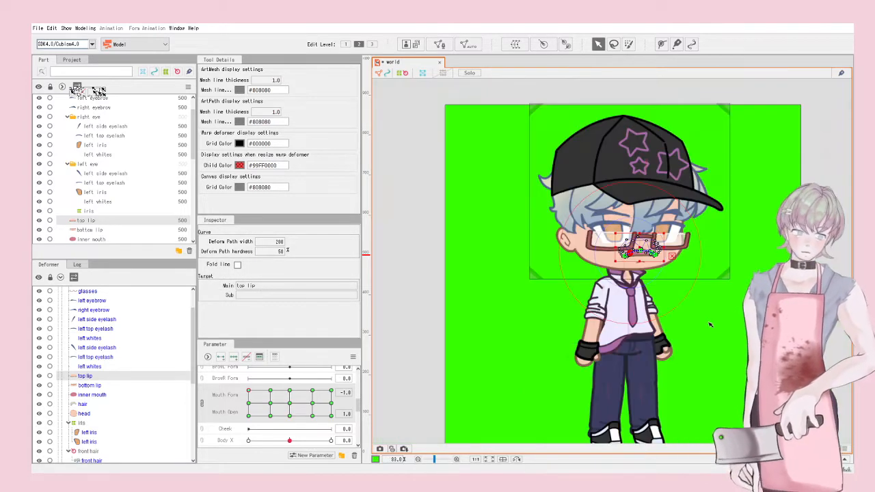
pyautogui.click(706, 317)
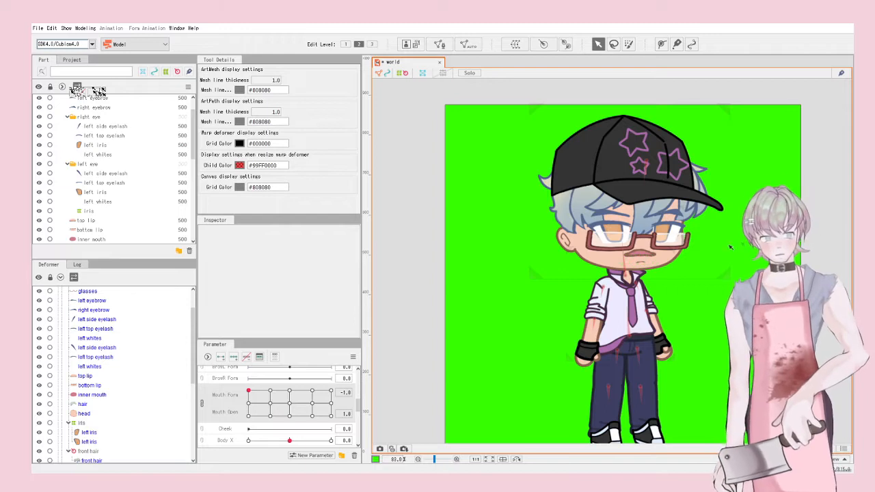
# Step: Check the inner mouth and lips, then preview the mouth at Mouth Form 0.2, Mouth Open 0.5
pyautogui.scroll(6, 603, 256)
pyautogui.click(608, 269)
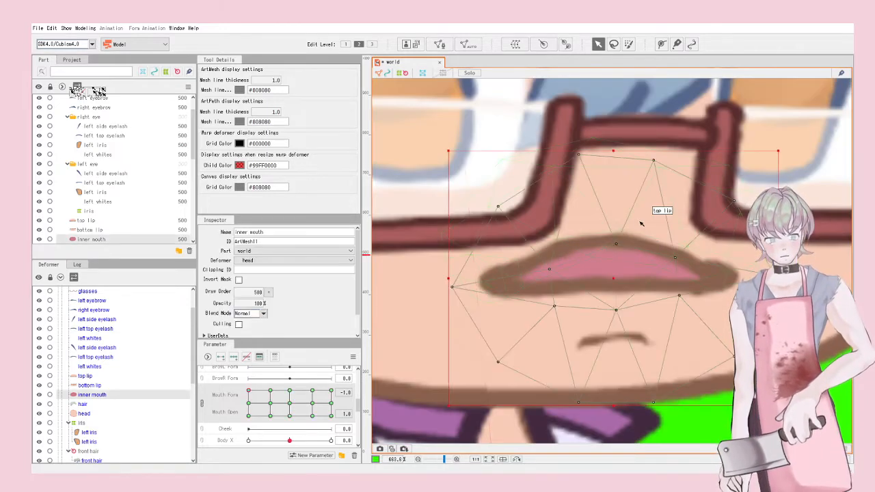
pyautogui.keyDown('shift'); pyautogui.click(641, 222); pyautogui.keyUp('shift')
pyautogui.keyDown('shift'); pyautogui.click(664, 338); pyautogui.keyUp('shift')
pyautogui.scroll(-2, 652, 302)
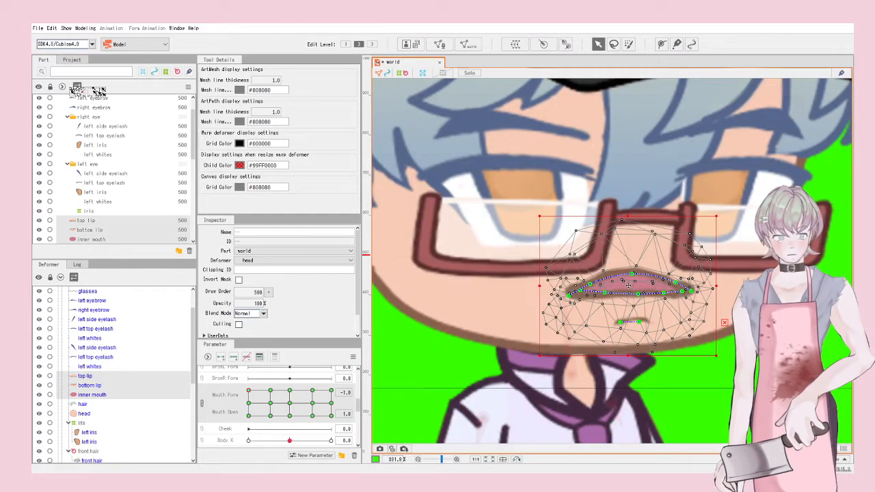
pyautogui.scroll(-4, 629, 309)
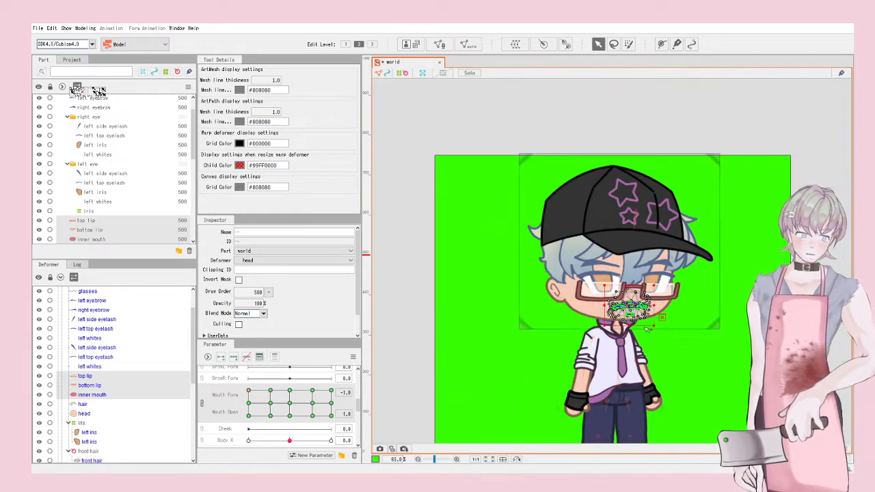
pyautogui.click(682, 361)
pyautogui.moveTo(249, 392); pyautogui.dragTo(276, 361)
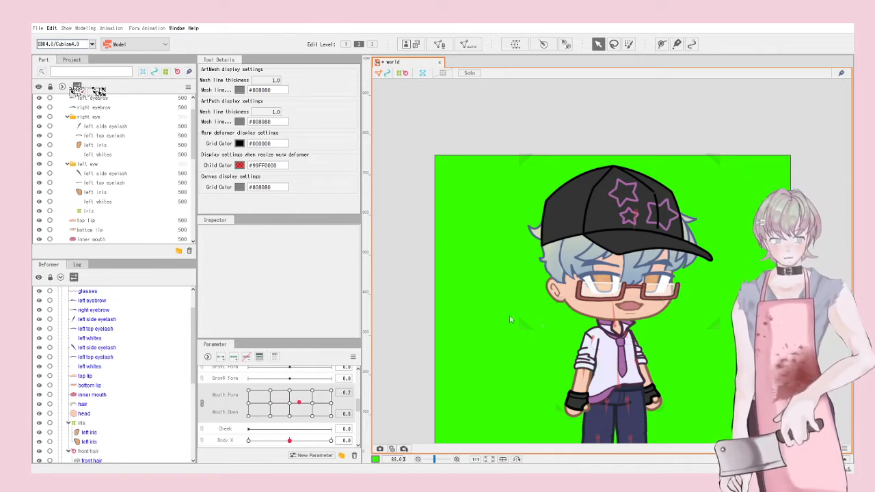
# Step: Combine Body X/Y into one 2D pad and test it, then combine Eyeball X/Y likewise
pyautogui.scroll(-3, 468, 343)
pyautogui.scroll(4, 467, 344)
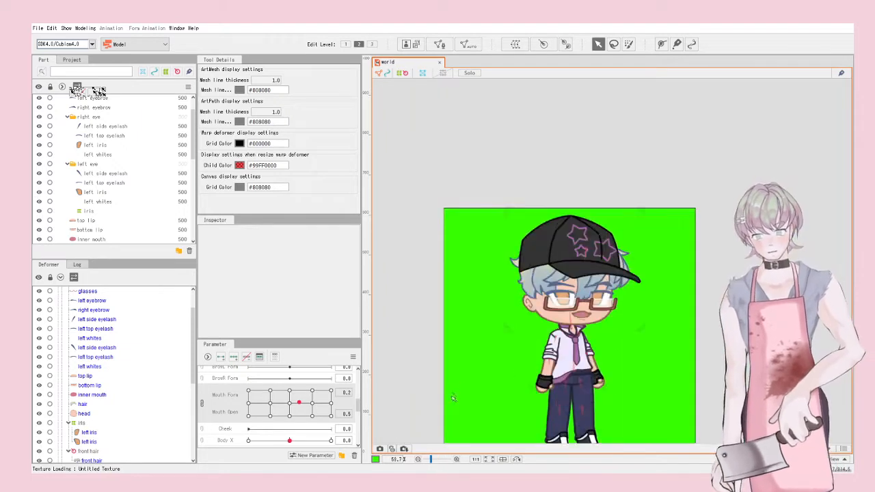
pyautogui.scroll(-3, 246, 440)
pyautogui.scroll(6, 246, 440)
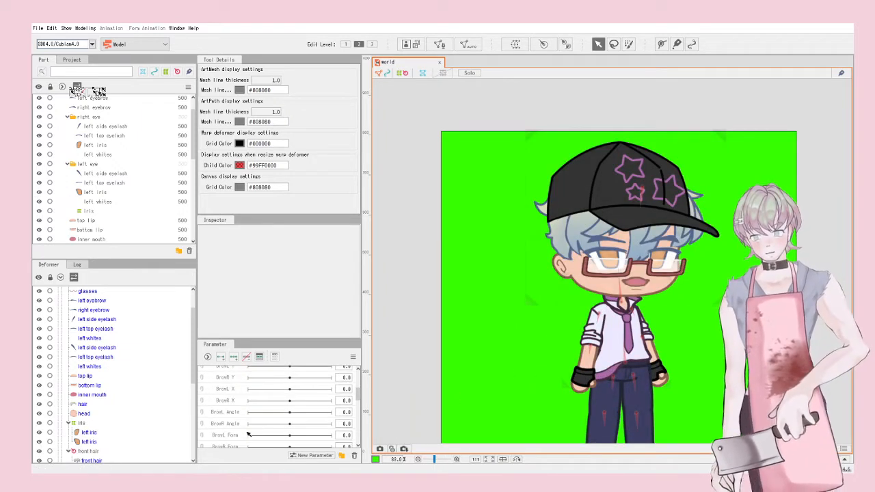
pyautogui.scroll(-5, 247, 411)
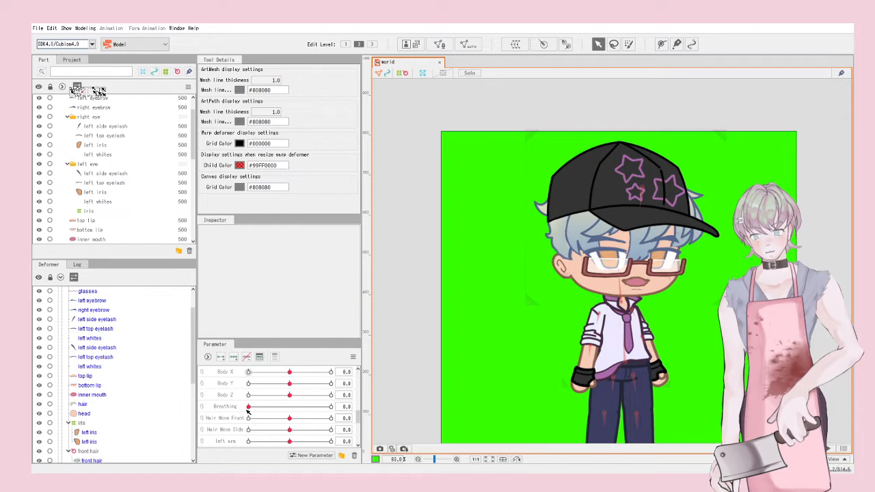
pyautogui.scroll(3, 248, 409)
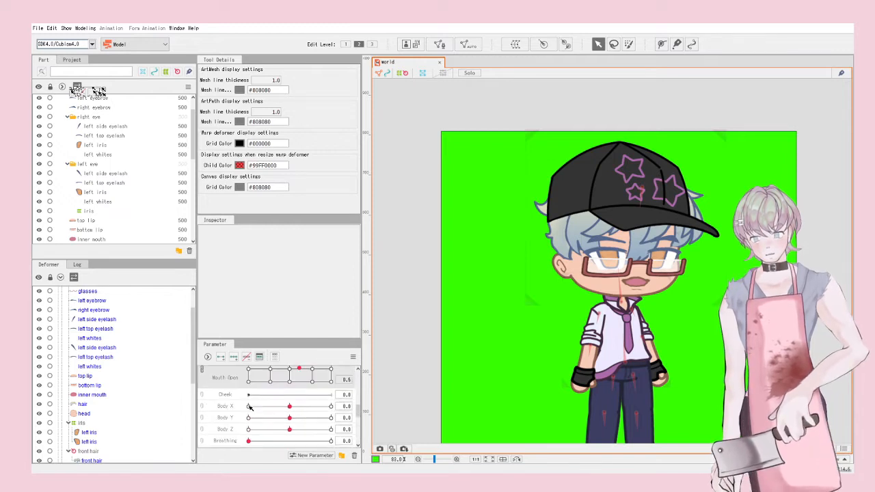
pyautogui.scroll(-3, 244, 414)
pyautogui.scroll(3, 226, 416)
pyautogui.click(202, 409)
pyautogui.moveTo(280, 423)
pyautogui.mouseDown()
pyautogui.moveTo(319, 424)
pyautogui.moveTo(241, 411)
pyautogui.moveTo(301, 428)
pyautogui.moveTo(273, 435)
pyautogui.moveTo(283, 425)
pyautogui.mouseUp()
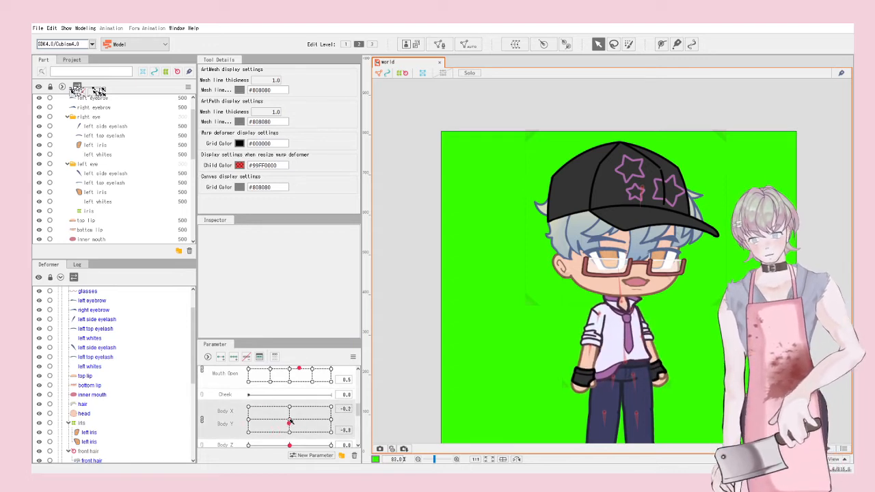
pyautogui.scroll(5, 283, 425)
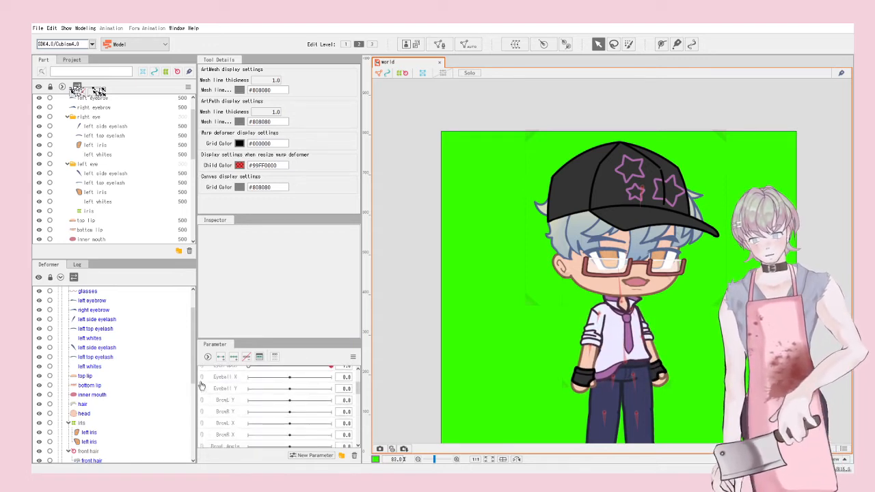
pyautogui.click(201, 386)
# Step: Select the iris warp deformer and split Eyeball X and Y into separate sliders
pyautogui.scroll(4, 690, 219)
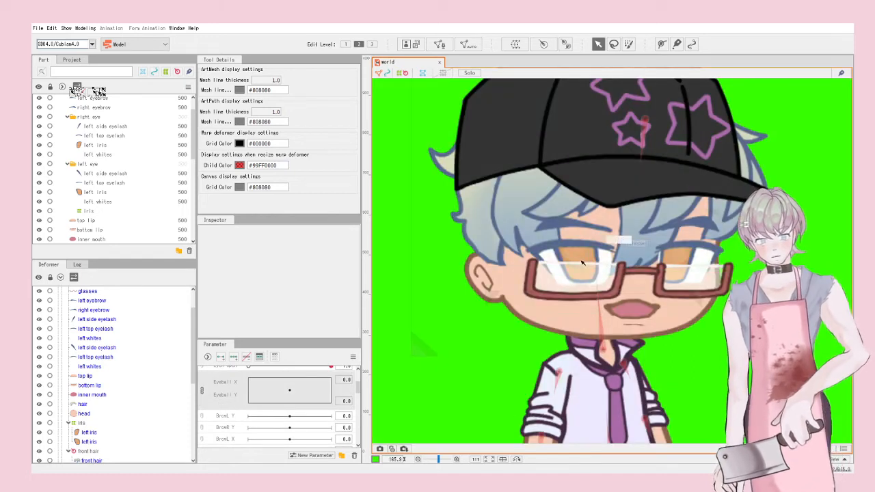
pyautogui.click(602, 246)
pyautogui.click(92, 424)
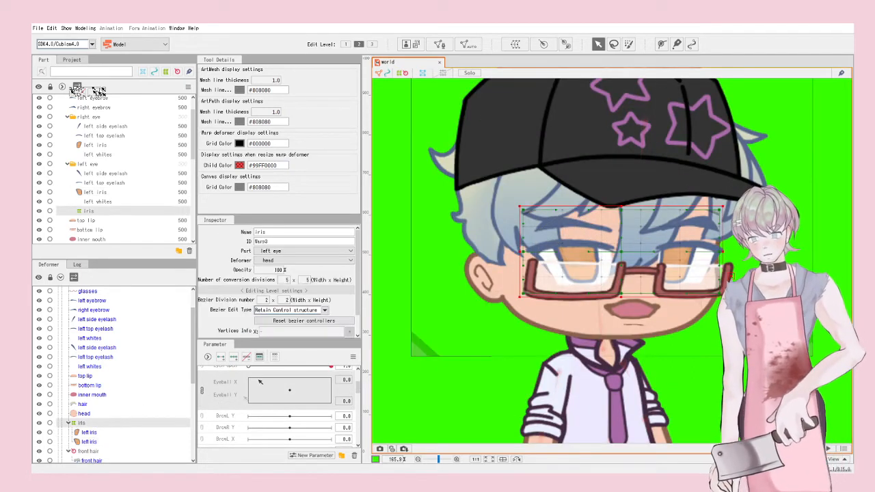
pyautogui.click(203, 388)
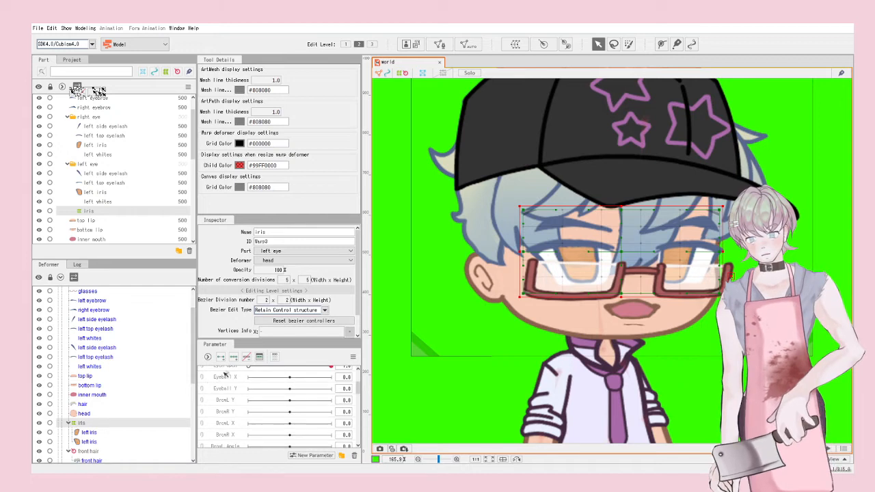
pyautogui.keyDown('ctrl'); pyautogui.click(229, 387); pyautogui.keyUp('ctrl')
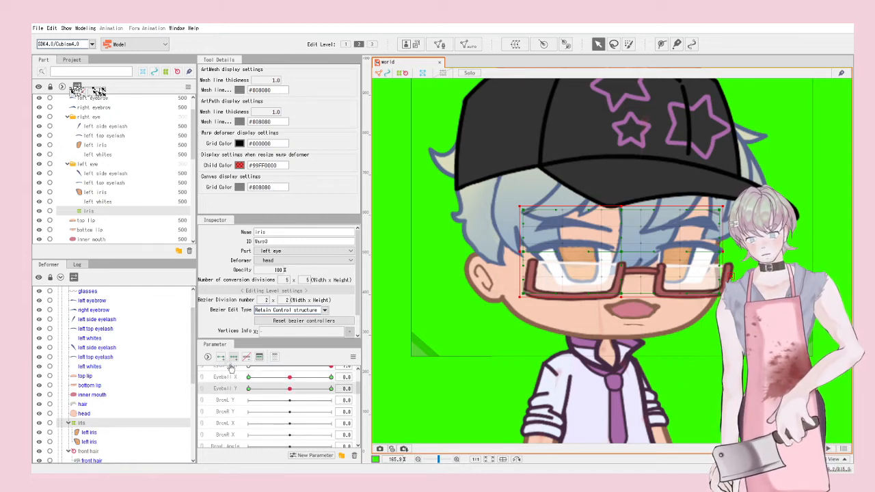
# Step: Key Eyeball X, shifting the irises right at 1.0 and left at -1.0
pyautogui.moveTo(289, 379); pyautogui.dragTo(428, 383)
pyautogui.click(624, 253)
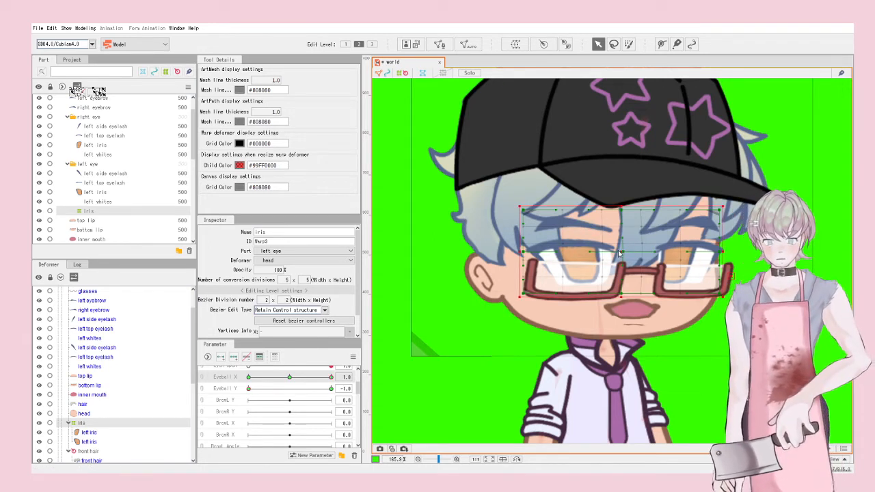
pyautogui.hotkey('ctrl', 'z')
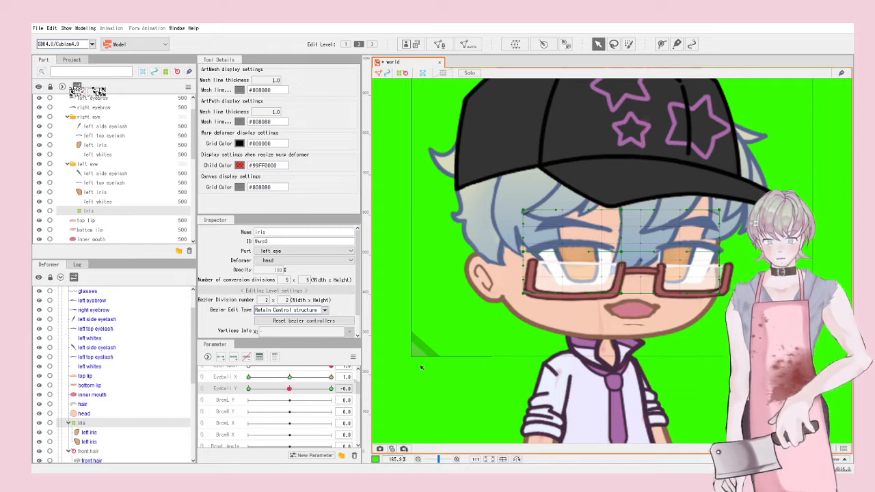
pyautogui.click(625, 253)
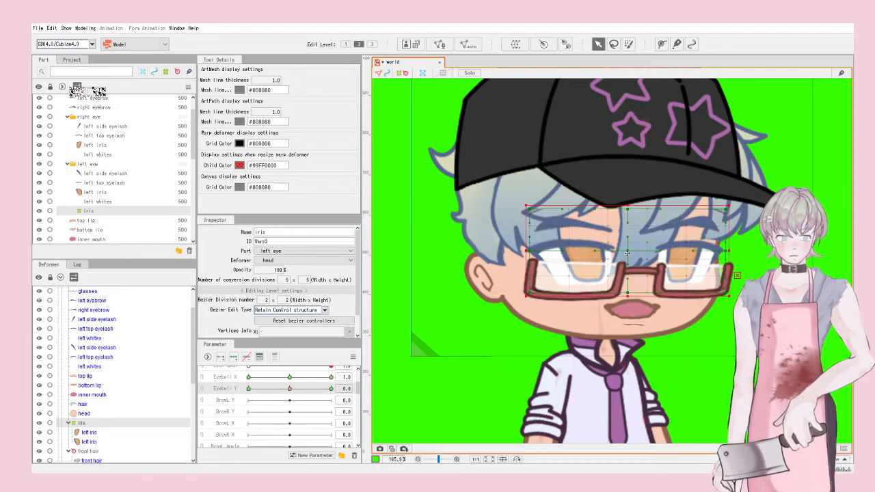
pyautogui.moveTo(628, 253); pyautogui.dragTo(638, 253)
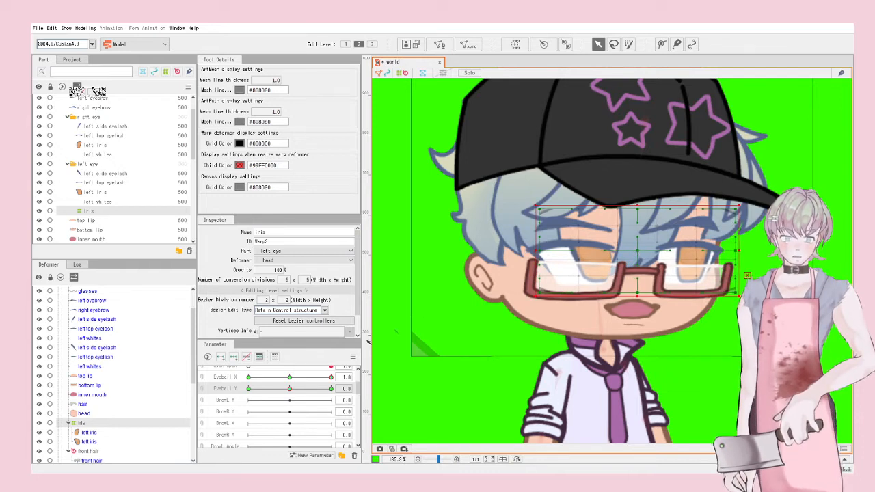
pyautogui.moveTo(330, 376); pyautogui.dragTo(249, 377)
pyautogui.moveTo(618, 253); pyautogui.dragTo(610, 255)
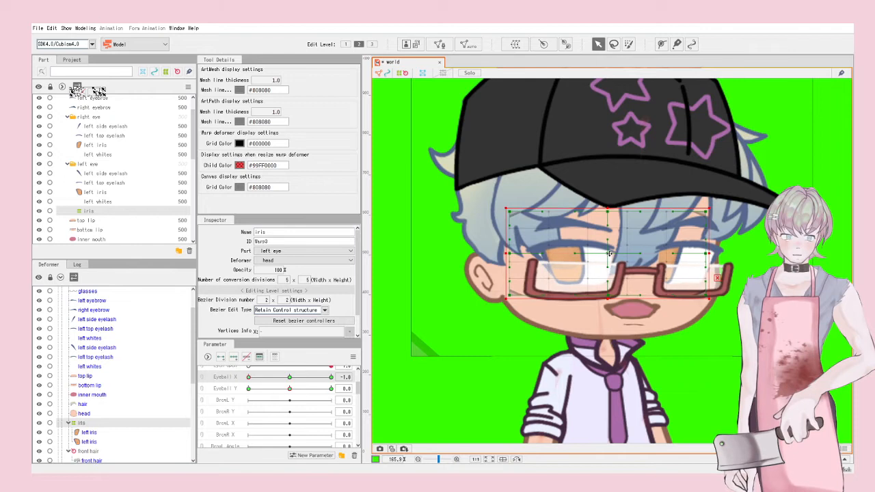
# Step: Key Eyeball Y, raising the irises for the look-up pose
pyautogui.moveTo(249, 391); pyautogui.dragTo(290, 392)
pyautogui.click(290, 378)
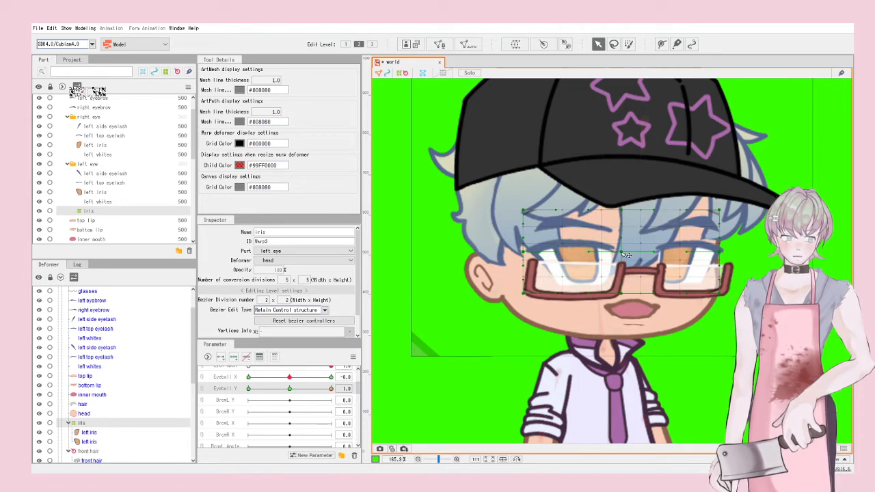
pyautogui.moveTo(627, 257); pyautogui.dragTo(623, 250)
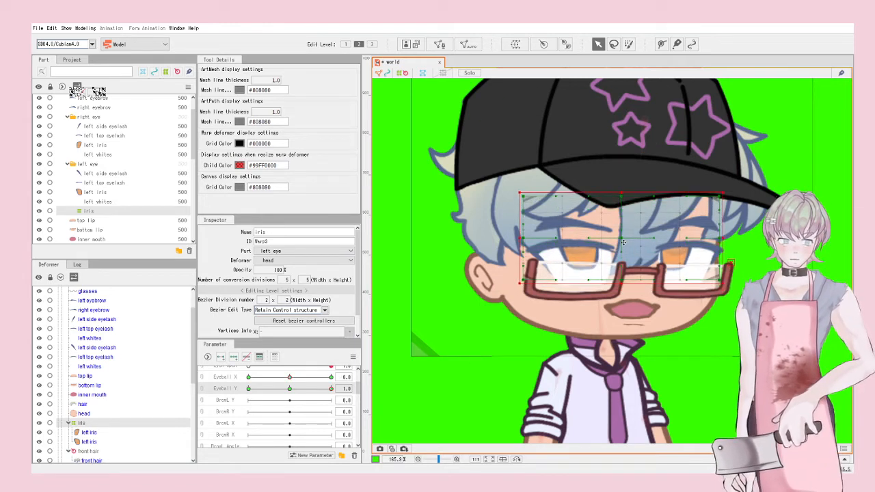
pyautogui.moveTo(324, 390); pyautogui.dragTo(248, 388)
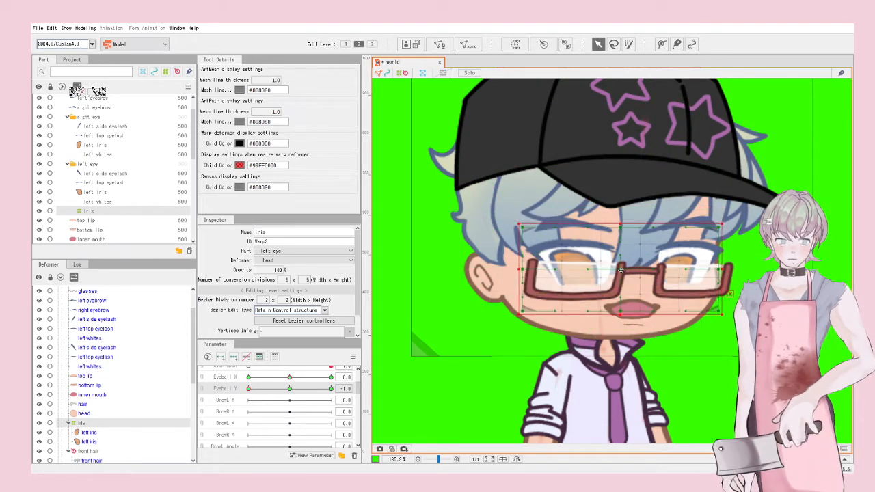
pyautogui.scroll(-2, 624, 272)
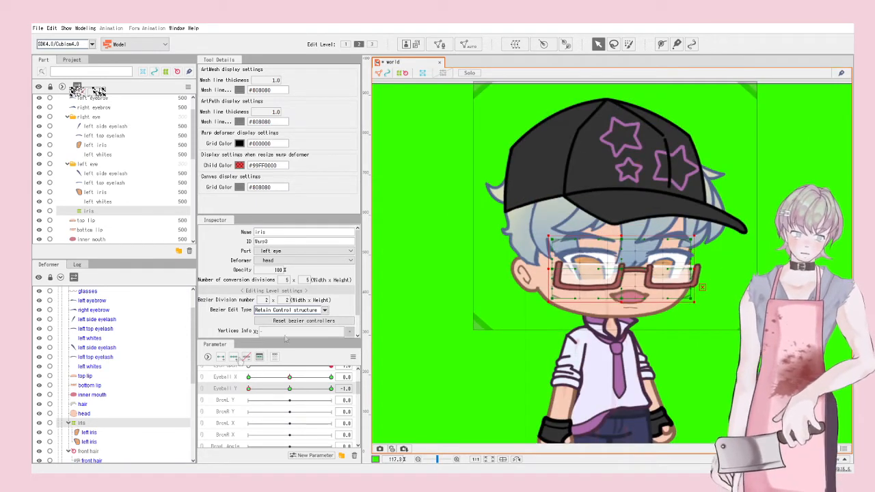
# Step: Link Eyeball X and Y into one grid, synthesize corners, and test diagonal iris movement
pyautogui.click(203, 384)
pyautogui.click(271, 389)
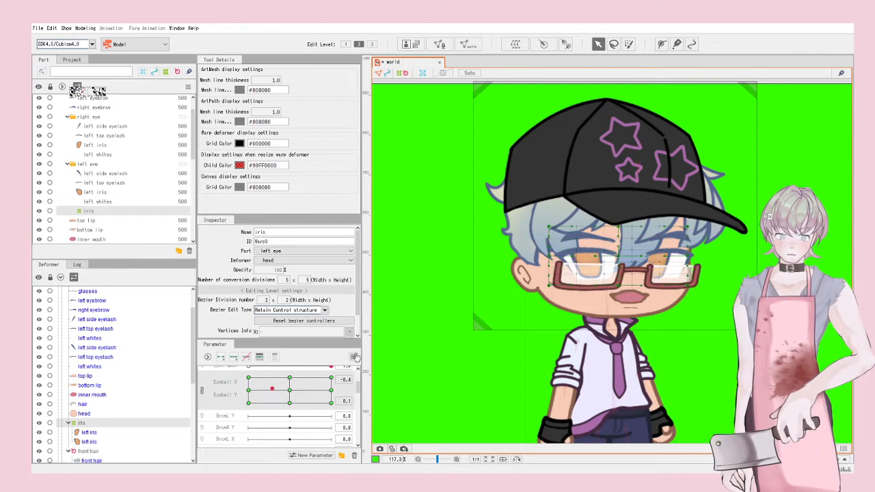
pyautogui.click(352, 356)
pyautogui.click(374, 416)
pyautogui.moveTo(272, 388)
pyautogui.mouseDown()
pyautogui.moveTo(291, 380)
pyautogui.moveTo(265, 401)
pyautogui.moveTo(329, 395)
pyautogui.moveTo(260, 379)
pyautogui.moveTo(288, 391)
pyautogui.mouseUp()
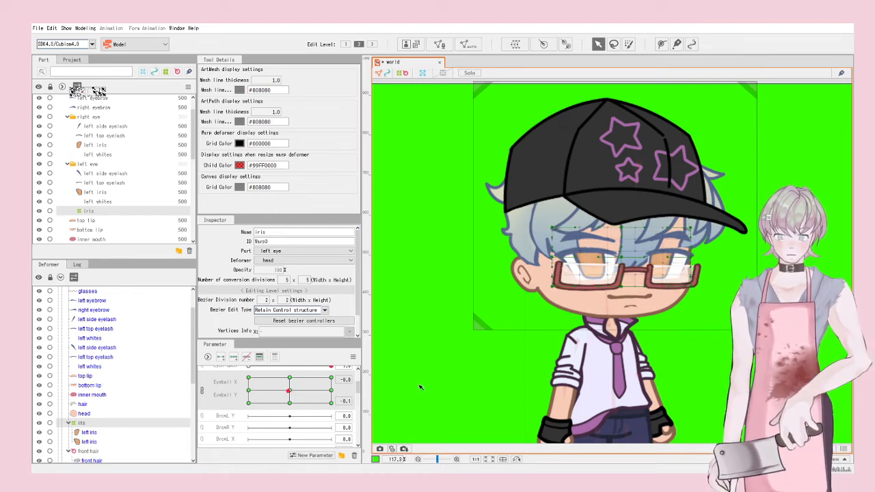
pyautogui.click(421, 387)
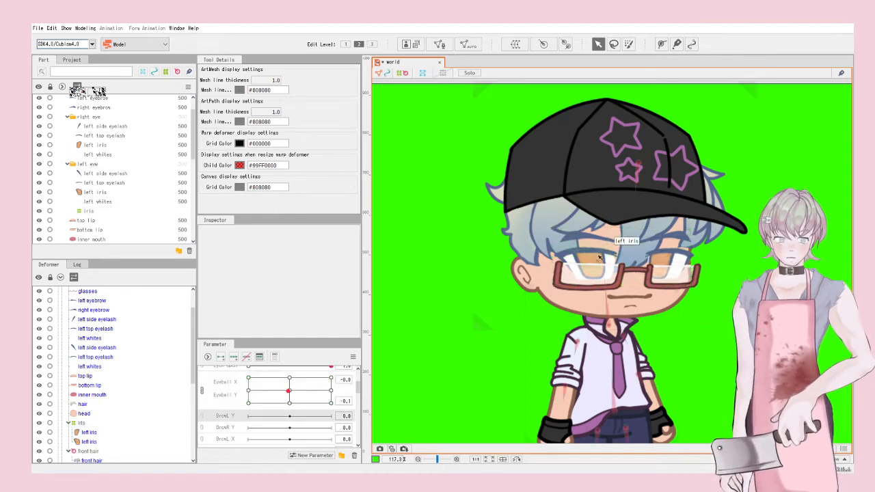
pyautogui.scroll(5, 588, 236)
# Step: Select only the left eyebrow mesh for keying on BrowL Y
pyautogui.click(588, 224)
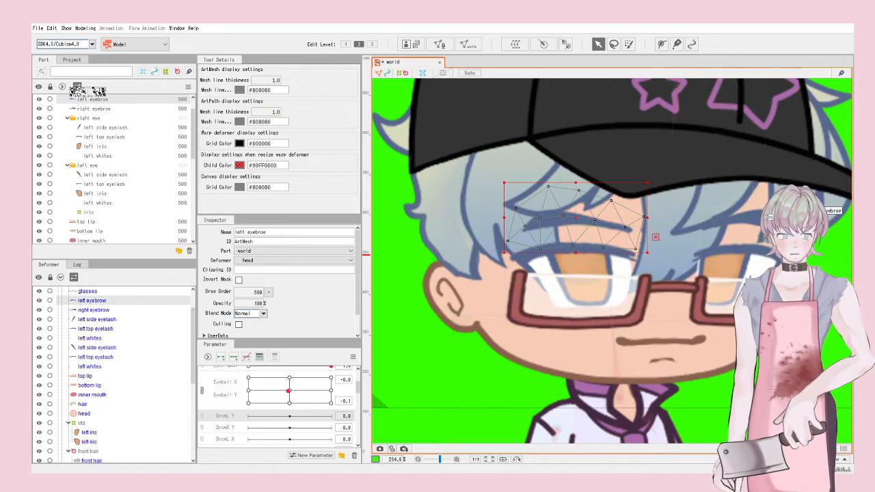
pyautogui.keyDown('shift'); pyautogui.click(773, 231); pyautogui.keyUp('shift')
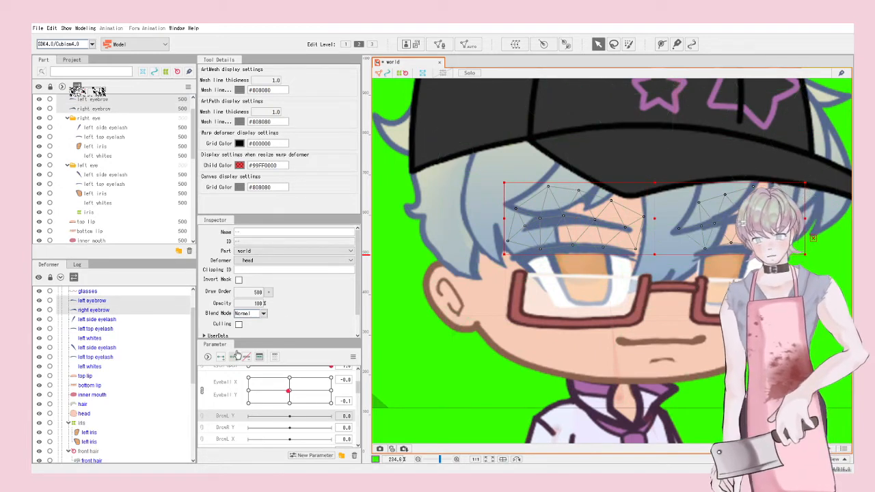
pyautogui.moveTo(291, 418); pyautogui.dragTo(353, 426)
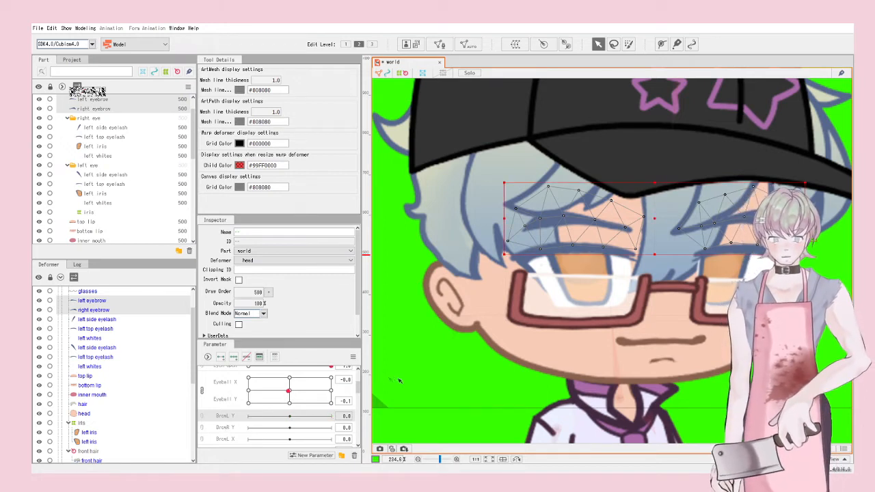
pyautogui.scroll(-5, 448, 376)
pyautogui.click(441, 396)
pyautogui.scroll(3, 509, 294)
pyautogui.click(484, 299)
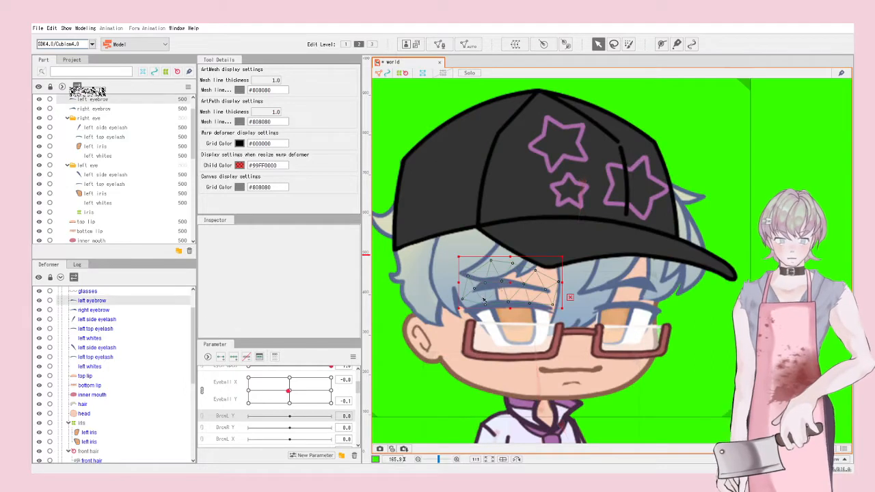
pyautogui.scroll(2, 270, 430)
pyautogui.scroll(-3, 244, 403)
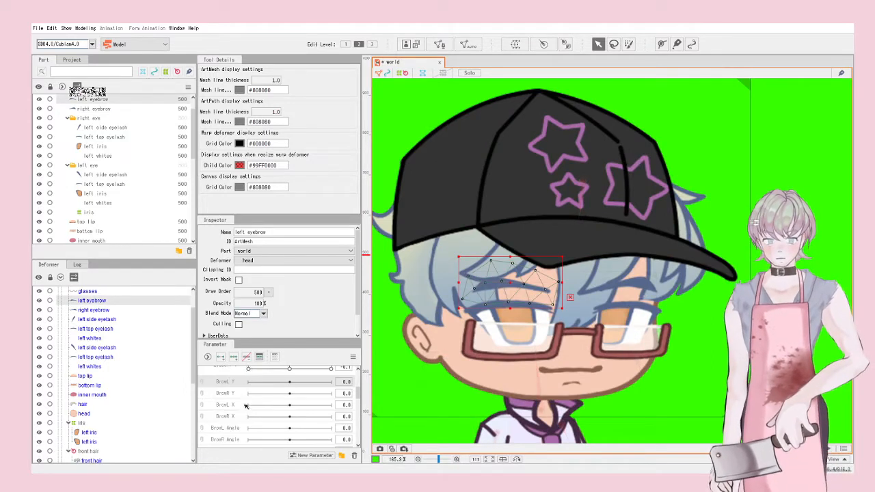
# Step: Key BrowL Y, raising the left eyebrow at 1.0 and lowering it at -1.0
pyautogui.moveTo(291, 385); pyautogui.dragTo(332, 383)
pyautogui.moveTo(510, 286); pyautogui.dragTo(509, 272)
pyautogui.click(248, 381)
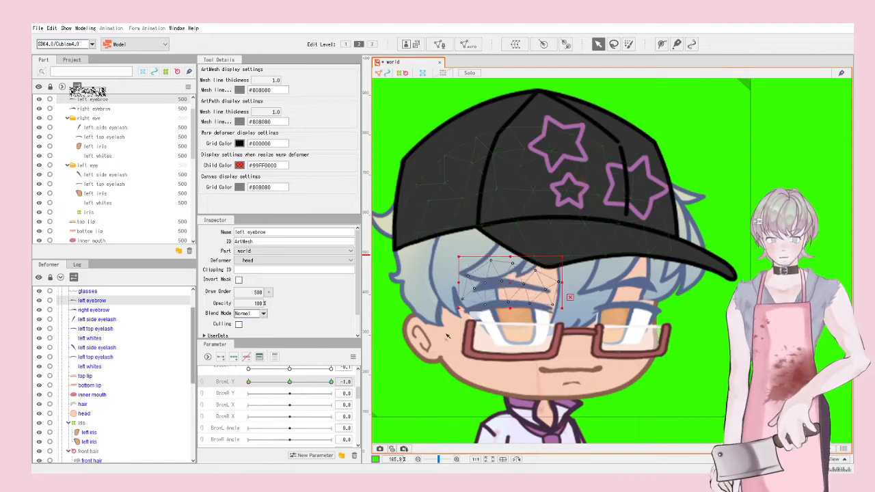
pyautogui.moveTo(507, 288); pyautogui.dragTo(507, 294)
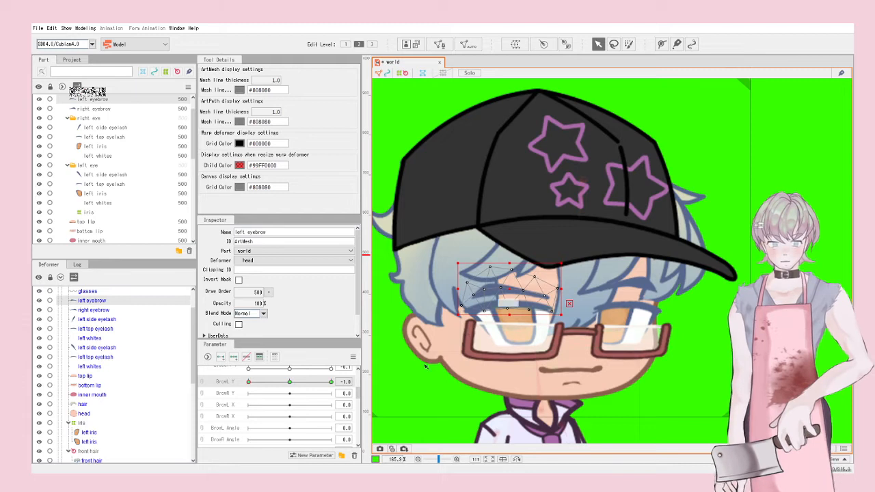
pyautogui.click(249, 404)
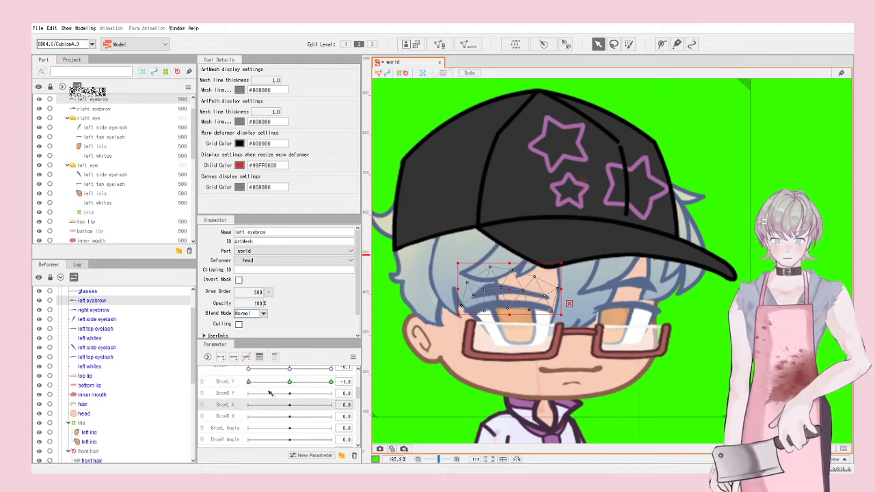
pyautogui.click(289, 382)
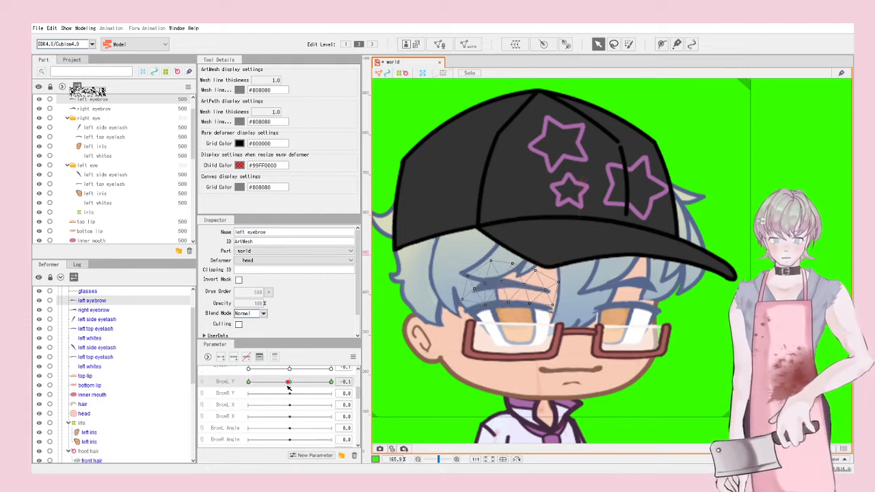
# Step: Key BrowL X, shifting the left eyebrow right at 1.0 and left at -1.0
pyautogui.click(234, 408)
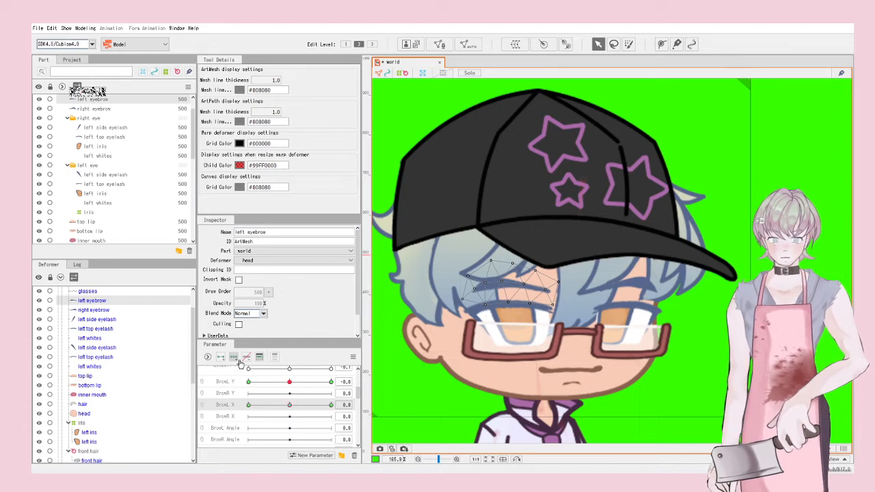
pyautogui.click(509, 285)
pyautogui.moveTo(510, 284); pyautogui.dragTo(518, 283)
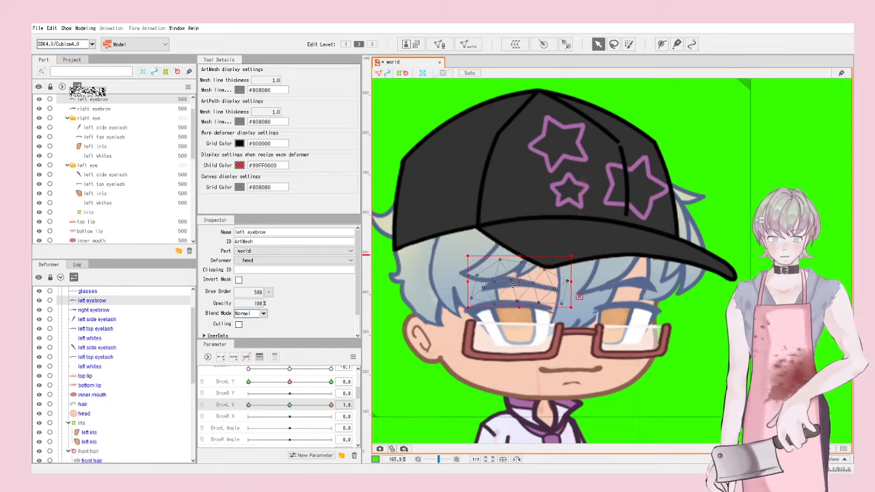
pyautogui.moveTo(314, 409); pyautogui.dragTo(223, 395)
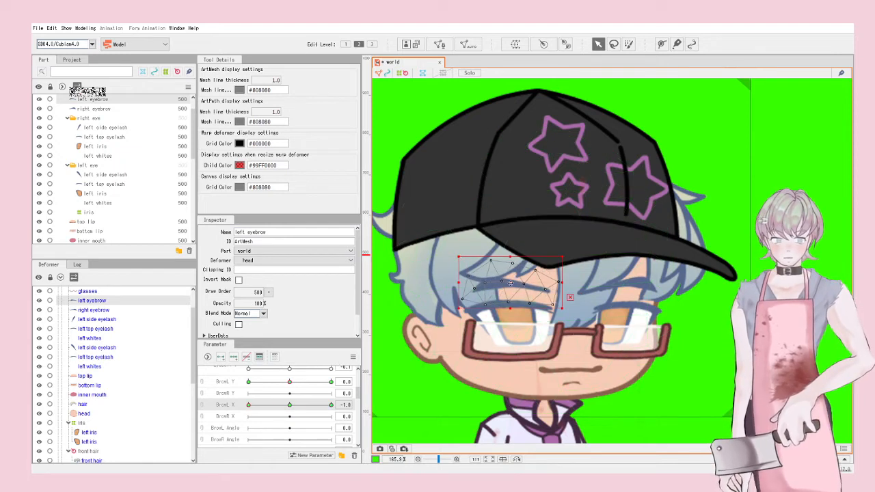
pyautogui.moveTo(508, 282); pyautogui.dragTo(499, 281)
pyautogui.moveTo(231, 405); pyautogui.dragTo(215, 392)
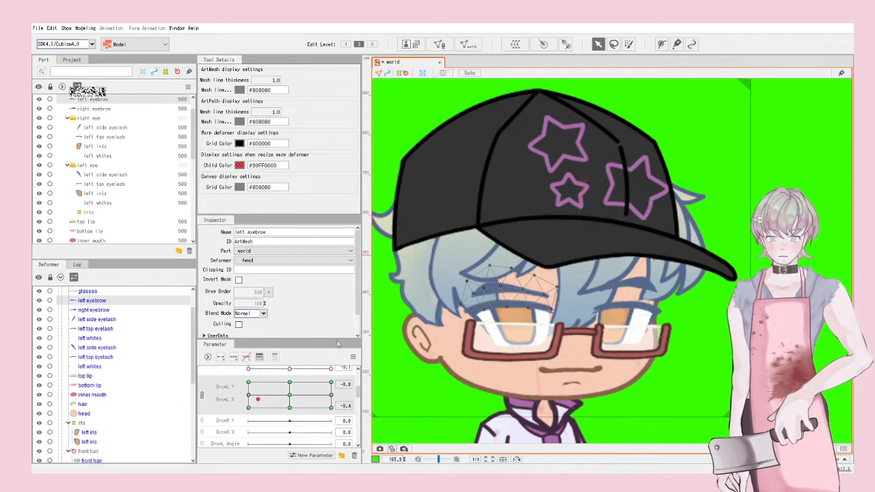
# Step: Link BrowL X/Y into a grid, synthesize its corners, test the poses, then unlink them
pyautogui.click(353, 357)
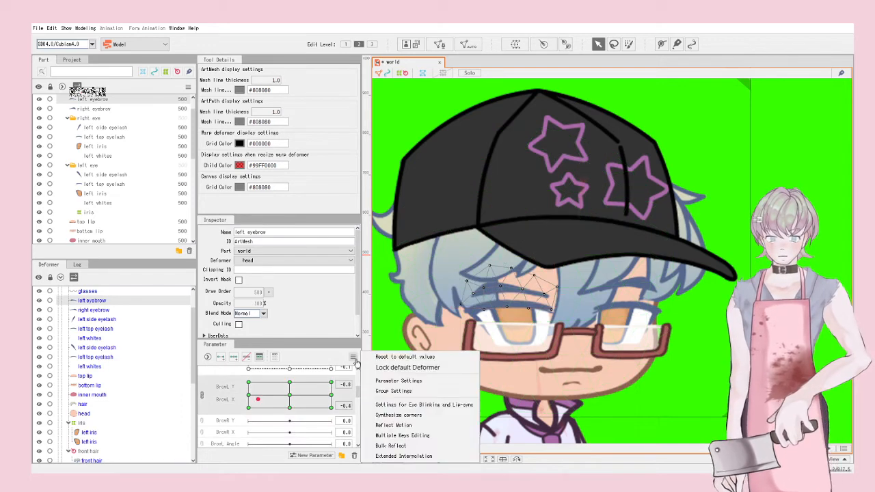
pyautogui.click(396, 415)
pyautogui.moveTo(290, 388)
pyautogui.mouseDown()
pyautogui.moveTo(263, 403)
pyautogui.moveTo(324, 388)
pyautogui.moveTo(248, 388)
pyautogui.moveTo(297, 400)
pyautogui.moveTo(276, 388)
pyautogui.moveTo(249, 398)
pyautogui.moveTo(293, 396)
pyautogui.mouseUp()
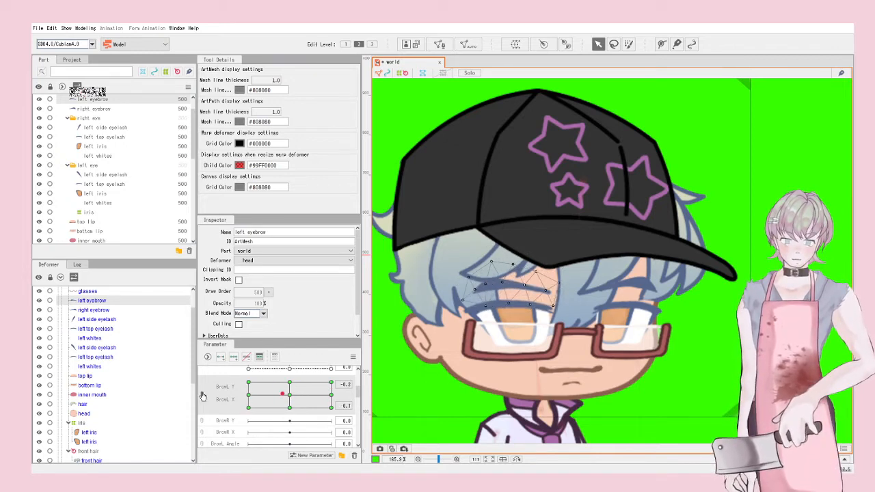
pyautogui.click(202, 395)
pyautogui.moveTo(232, 392)
pyautogui.mouseDown()
pyautogui.moveTo(230, 378)
pyautogui.moveTo(229, 387)
pyautogui.mouseUp()
pyautogui.click(202, 384)
pyautogui.moveTo(281, 401)
pyautogui.mouseDown()
pyautogui.moveTo(298, 411)
pyautogui.moveTo(311, 400)
pyautogui.moveTo(260, 392)
pyautogui.moveTo(298, 374)
pyautogui.moveTo(270, 400)
pyautogui.moveTo(287, 395)
pyautogui.mouseUp()
pyautogui.click(204, 396)
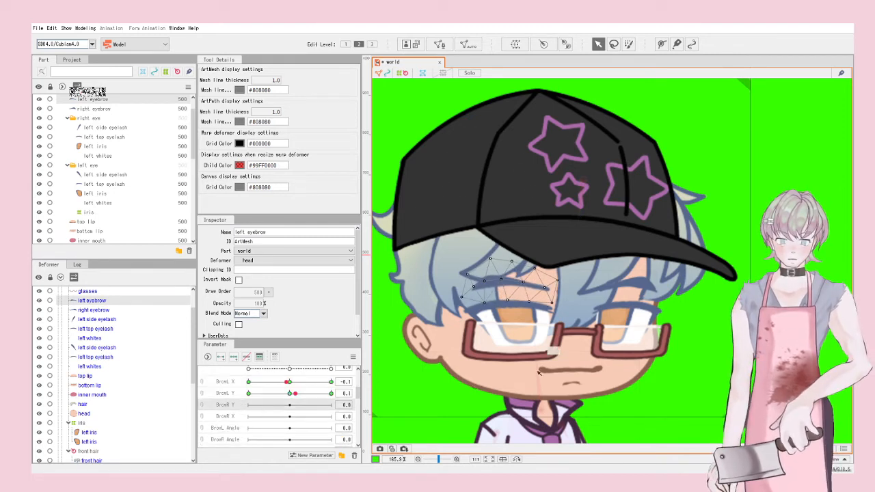
# Step: Select the right eyebrow mesh and key BrowR Y, repositioning it at 1.0 and -1.0
pyautogui.scroll(2, 602, 309)
pyautogui.click(658, 276)
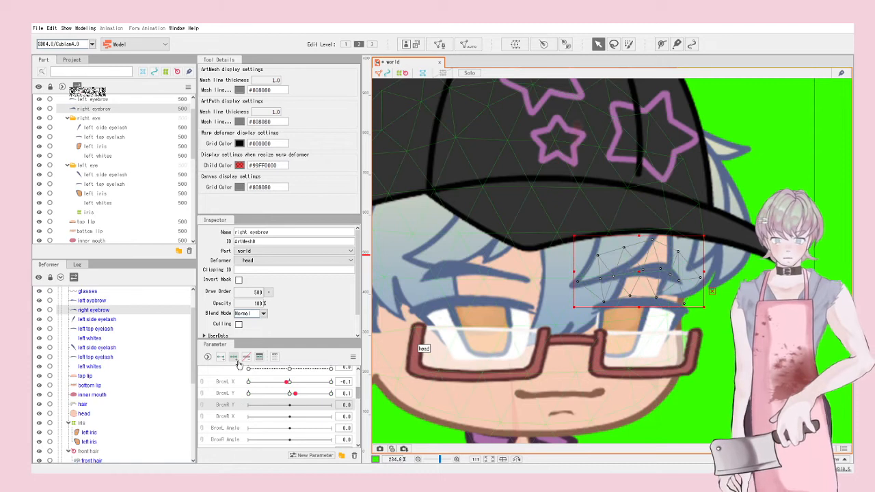
pyautogui.click(234, 416)
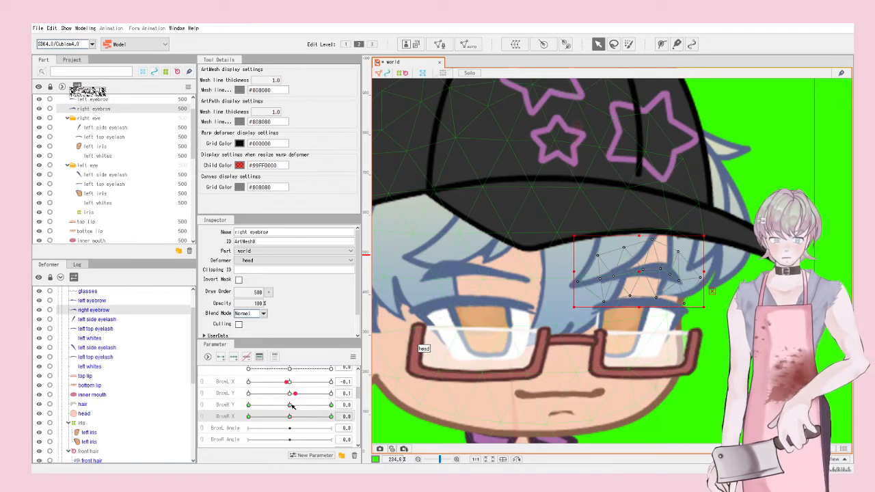
pyautogui.moveTo(291, 406); pyautogui.dragTo(331, 404)
pyautogui.moveTo(638, 280); pyautogui.dragTo(651, 281)
pyautogui.moveTo(331, 405); pyautogui.dragTo(248, 408)
pyautogui.click(628, 271)
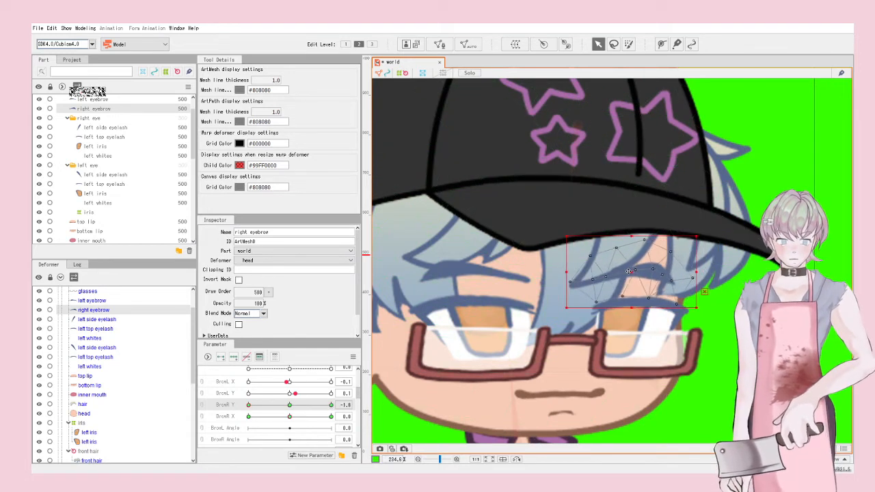
pyautogui.moveTo(628, 271); pyautogui.dragTo(626, 272)
# Step: Key BrowR X at 1.0 and -1.0, then link BrowR Y and X into one grid
pyautogui.moveTo(280, 406); pyautogui.dragTo(294, 418)
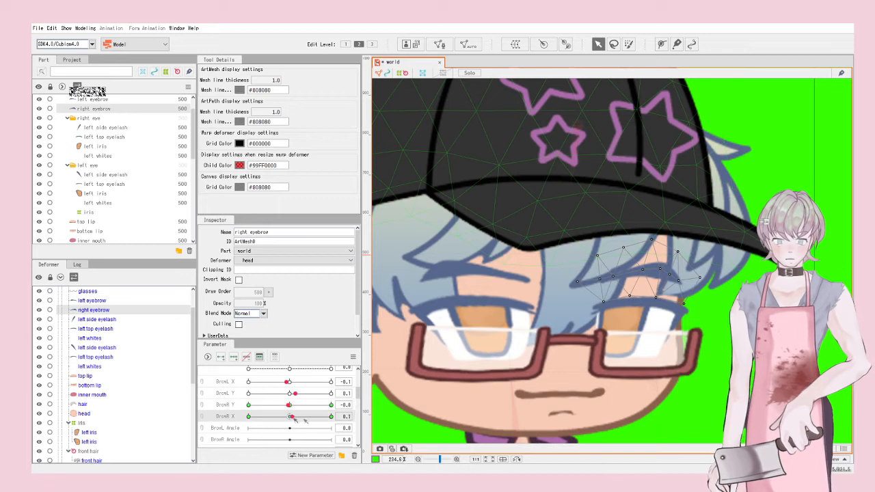
pyautogui.click(644, 273)
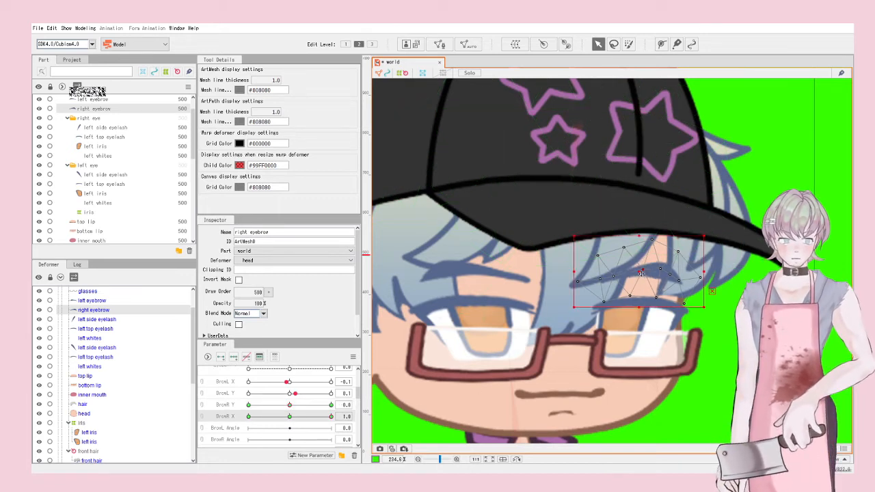
pyautogui.moveTo(641, 274); pyautogui.dragTo(641, 264)
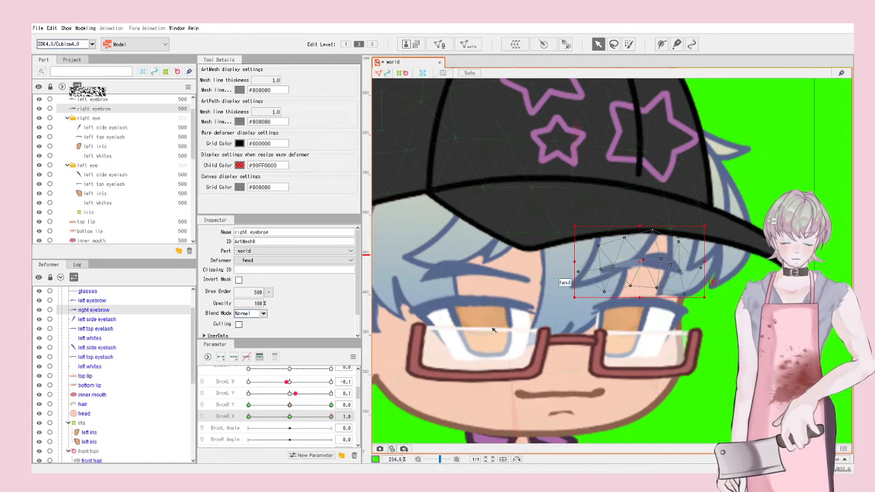
pyautogui.moveTo(291, 416); pyautogui.dragTo(248, 416)
pyautogui.moveTo(632, 273); pyautogui.dragTo(632, 278)
pyautogui.moveTo(285, 416); pyautogui.dragTo(284, 417)
pyautogui.click(202, 411)
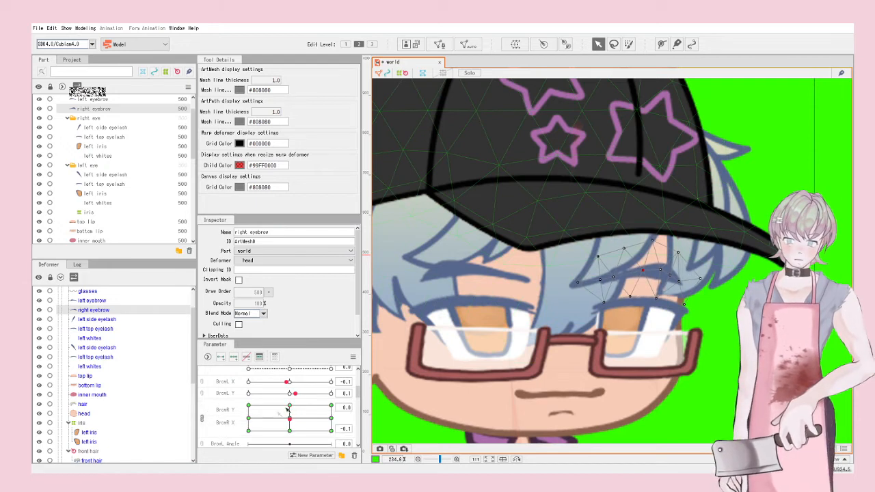
pyautogui.click(252, 416)
pyautogui.click(353, 356)
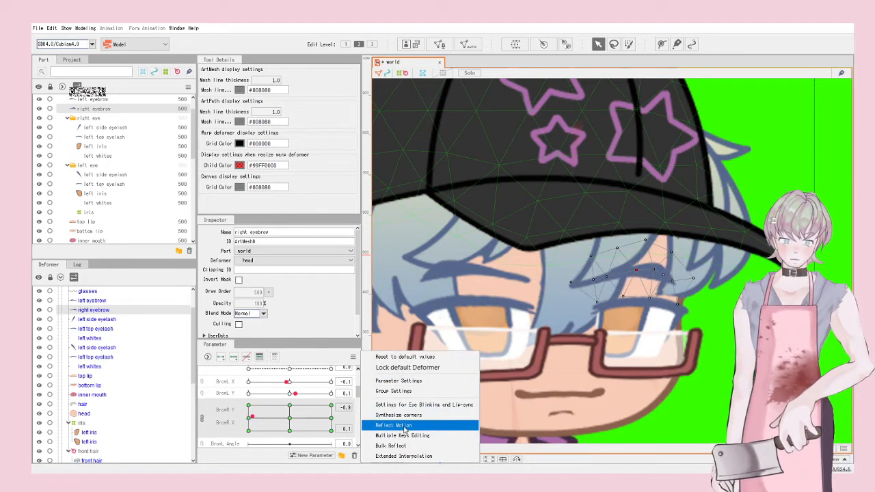
# Step: Synthesize the BrowR grid corners, test them, unlink the sliders, and select both eyebrows
pyautogui.click(403, 415)
pyautogui.moveTo(290, 417)
pyautogui.mouseDown()
pyautogui.moveTo(337, 438)
pyautogui.moveTo(276, 394)
pyautogui.moveTo(300, 408)
pyautogui.moveTo(294, 403)
pyautogui.moveTo(290, 418)
pyautogui.mouseUp()
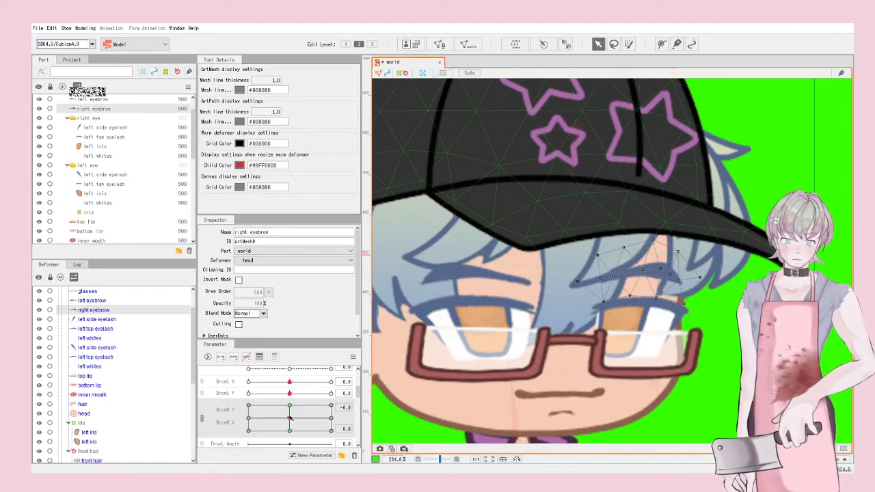
pyautogui.click(204, 418)
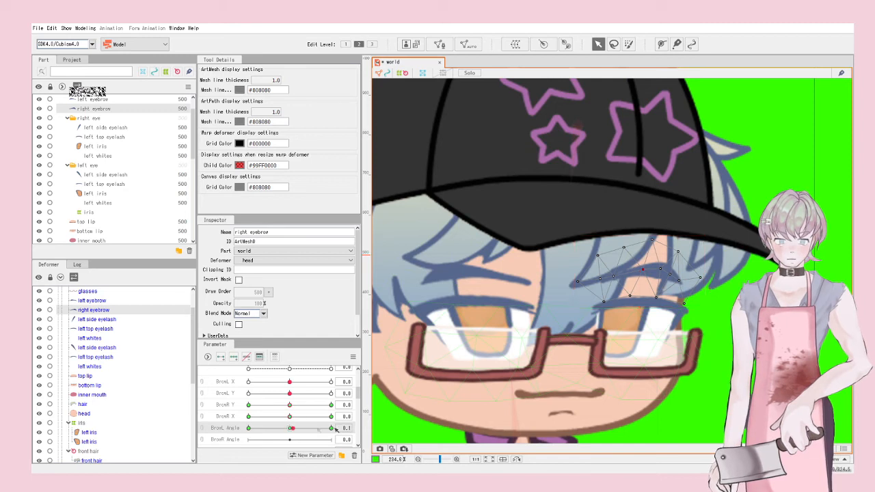
pyautogui.moveTo(571, 313); pyautogui.dragTo(581, 321)
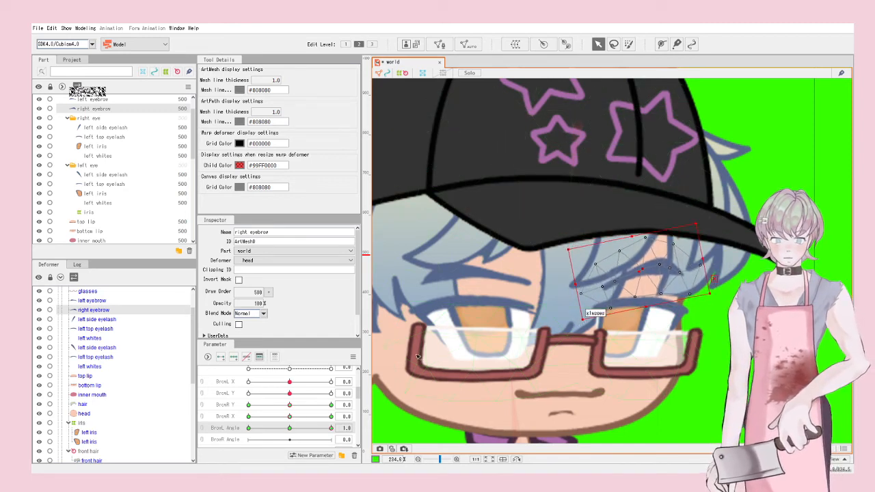
pyautogui.hotkey('ctrl', 'z')
pyautogui.hotkey('ctrl', 'z')
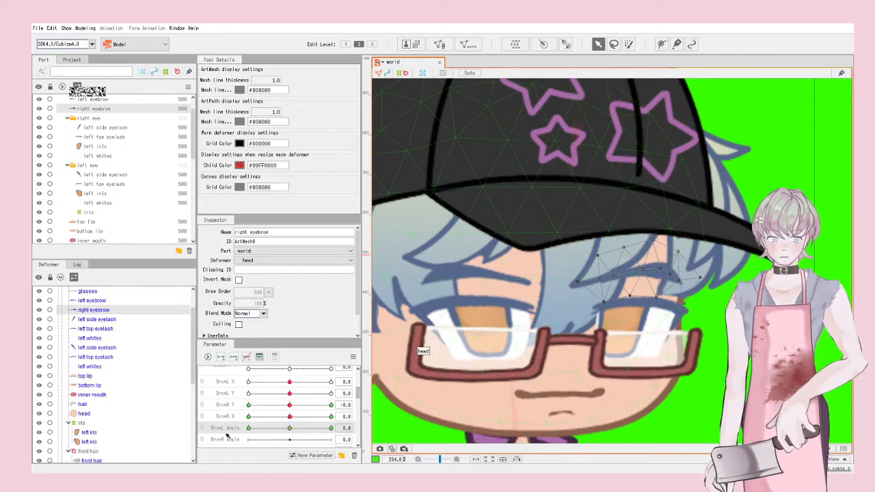
pyautogui.keyDown('shift'); pyautogui.click(472, 273); pyautogui.keyUp('shift')
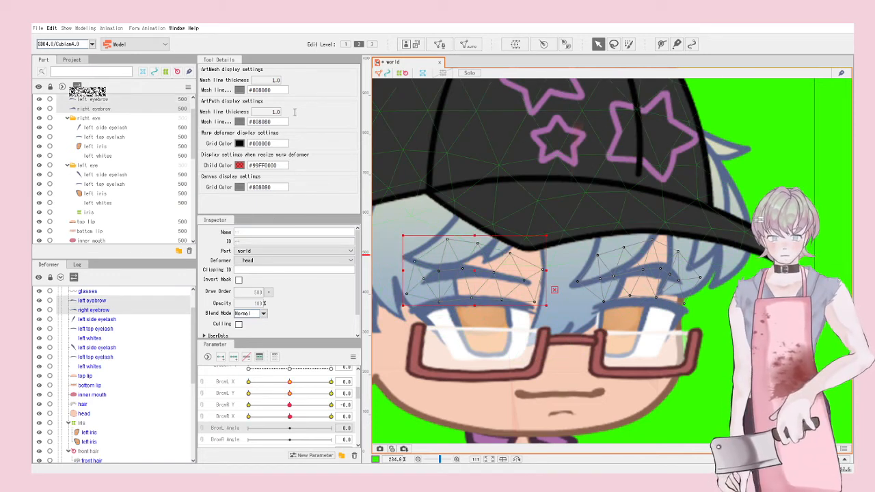
# Step: Select only the right eyebrow and move the right brow warp deformer under head
pyautogui.click(711, 382)
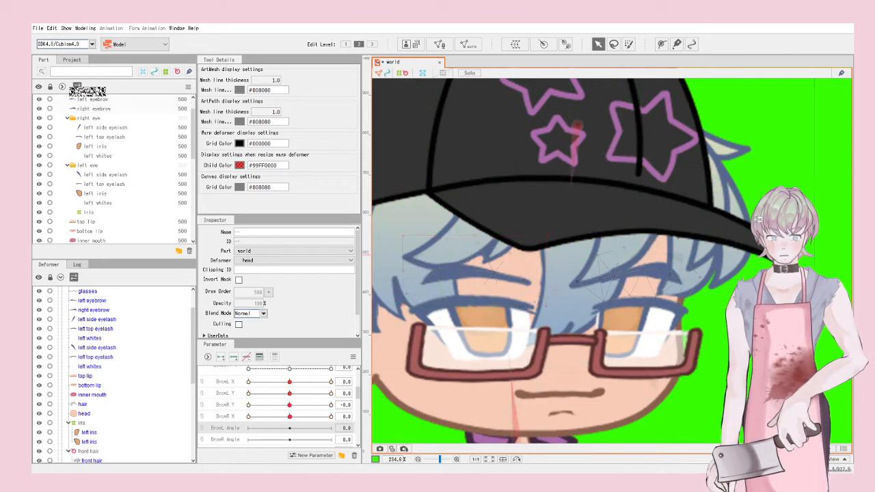
pyautogui.click(661, 271)
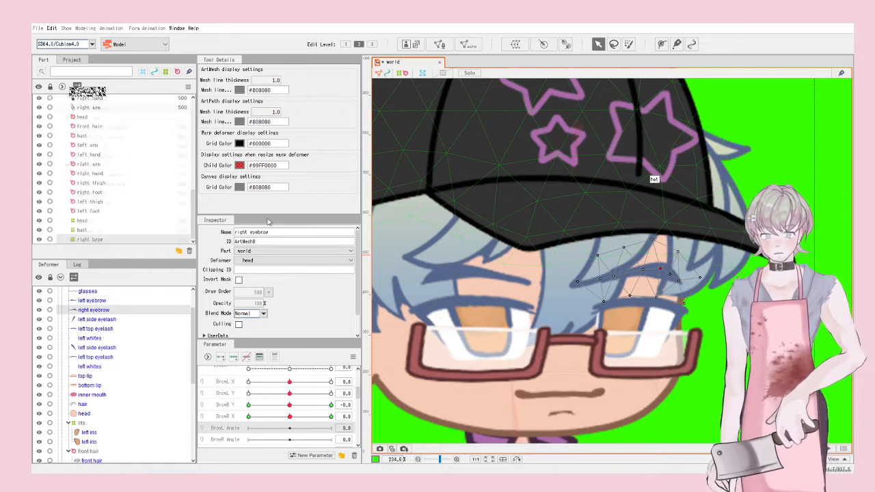
pyautogui.moveTo(69, 458); pyautogui.dragTo(89, 301)
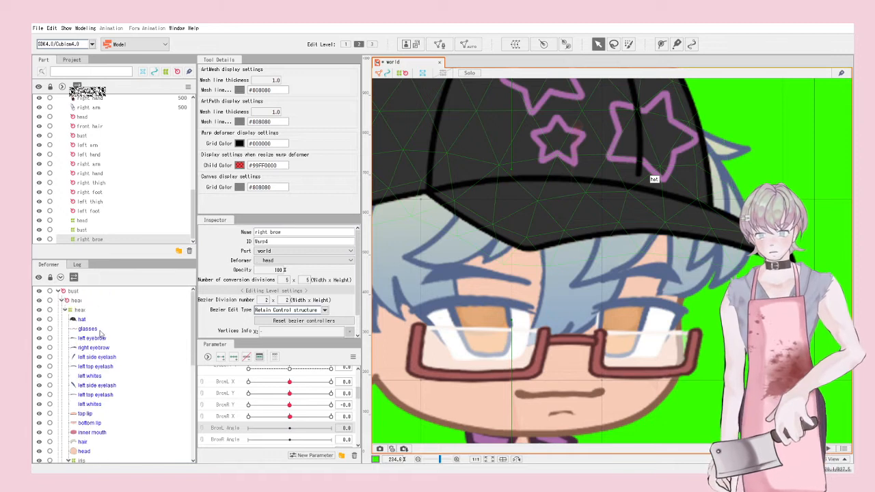
pyautogui.scroll(-3, 100, 335)
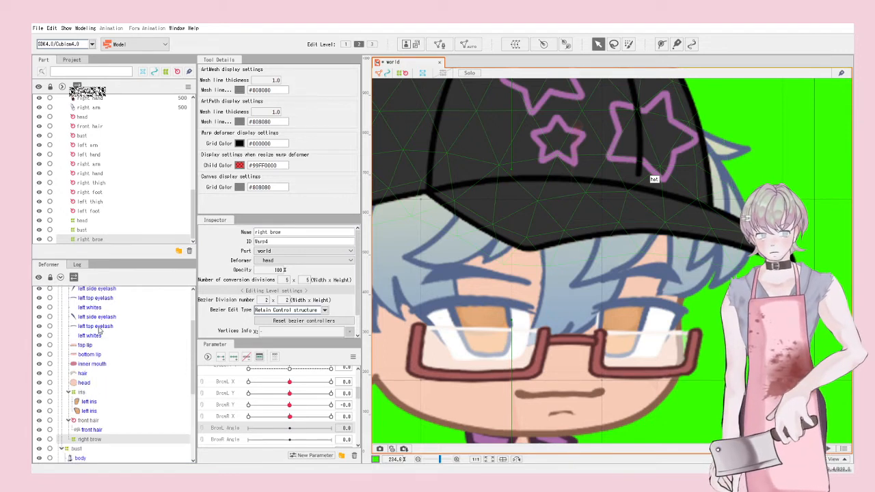
pyautogui.scroll(3, 100, 331)
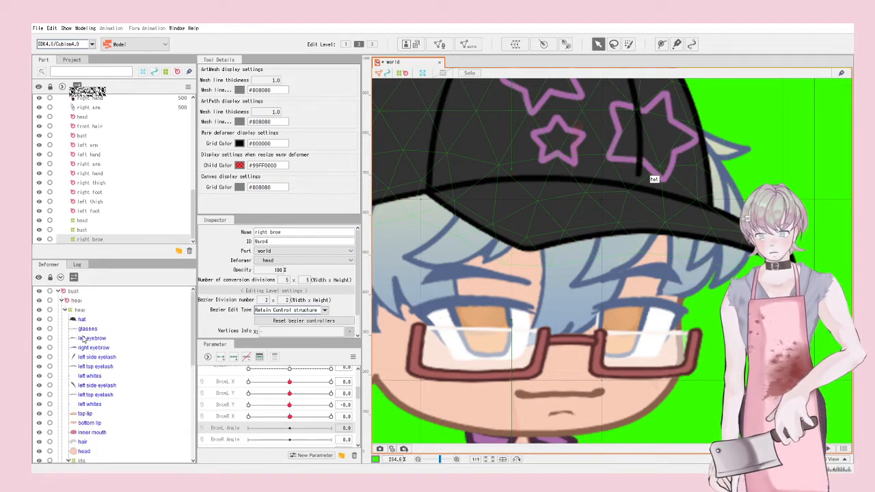
pyautogui.scroll(-2, 95, 358)
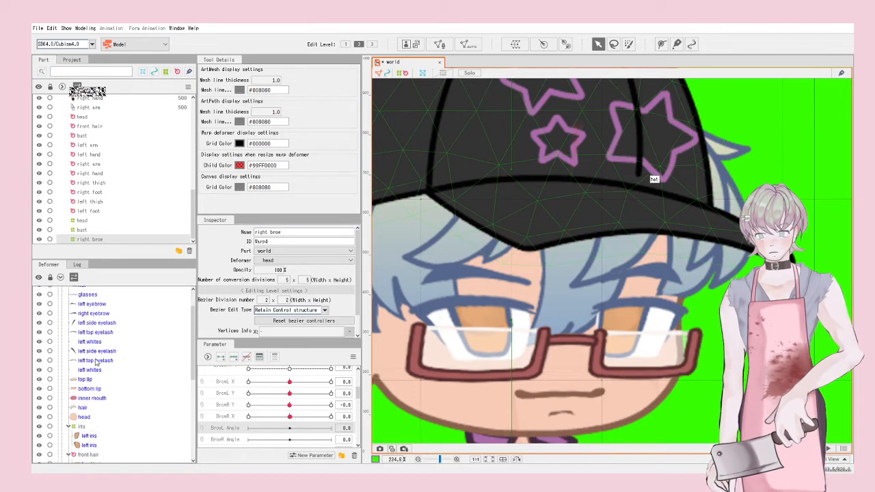
pyautogui.scroll(2, 104, 347)
# Step: Place the right eyebrow mesh inside the right brow deformer and start shrinking it
pyautogui.click(100, 348)
pyautogui.scroll(-2, 97, 383)
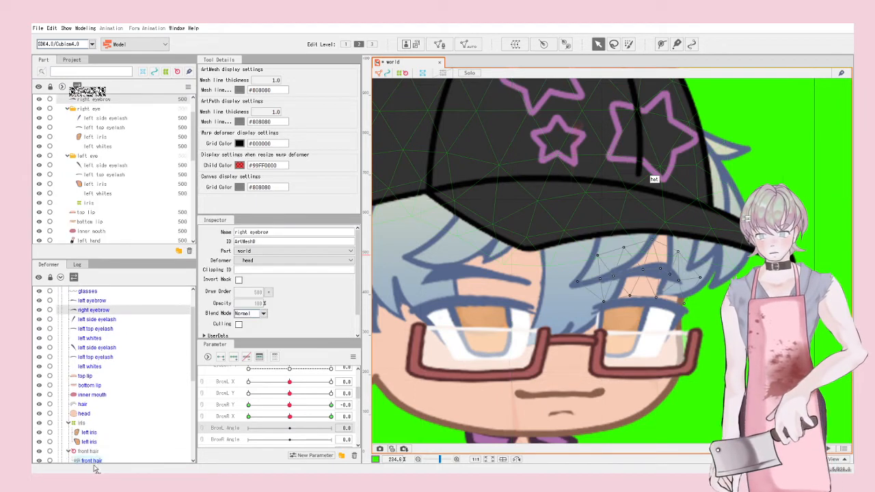
pyautogui.moveTo(95, 471); pyautogui.dragTo(93, 445)
pyautogui.click(89, 433)
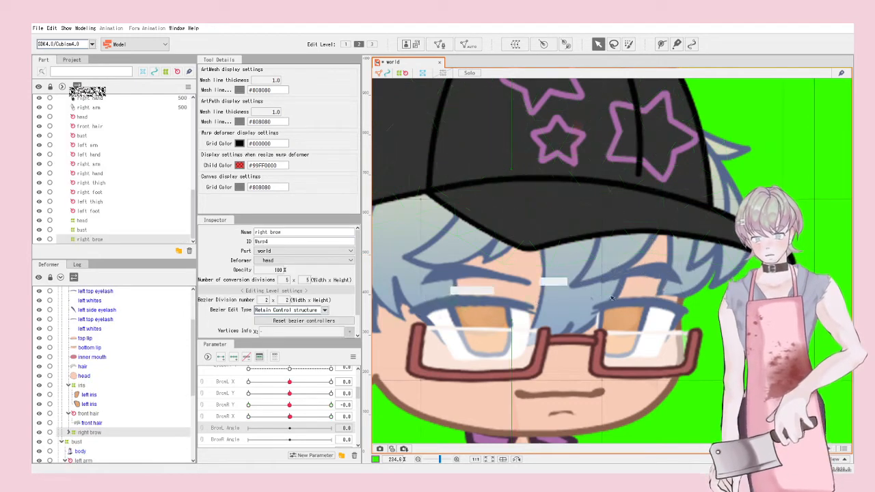
pyautogui.scroll(-10, 670, 274)
pyautogui.scroll(2, 660, 292)
pyautogui.moveTo(622, 386); pyautogui.dragTo(574, 277)
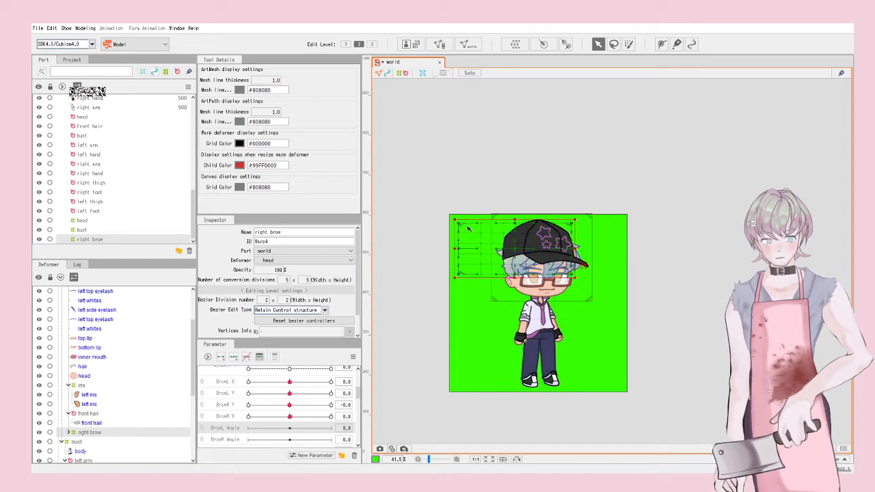
# Step: Shrink and fit the right brow deformer snugly around the eyebrow
pyautogui.moveTo(453, 221); pyautogui.dragTo(555, 260)
pyautogui.scroll(8, 560, 270)
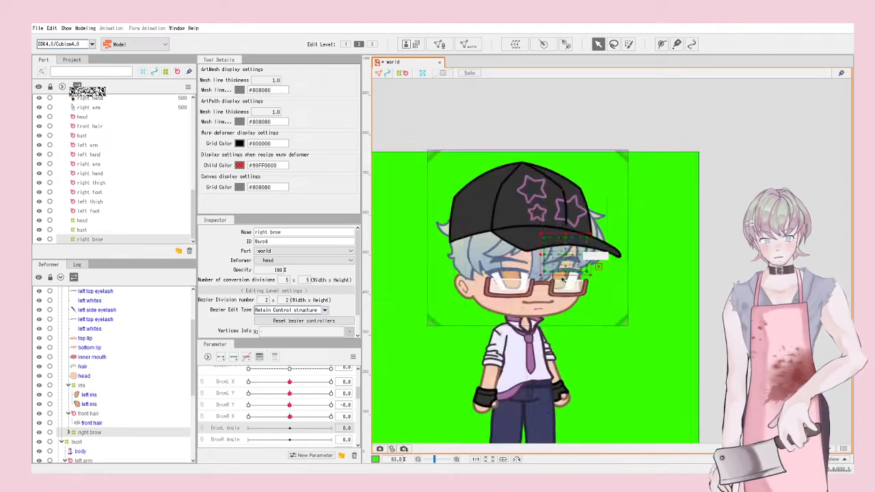
pyautogui.moveTo(515, 176); pyautogui.dragTo(514, 201)
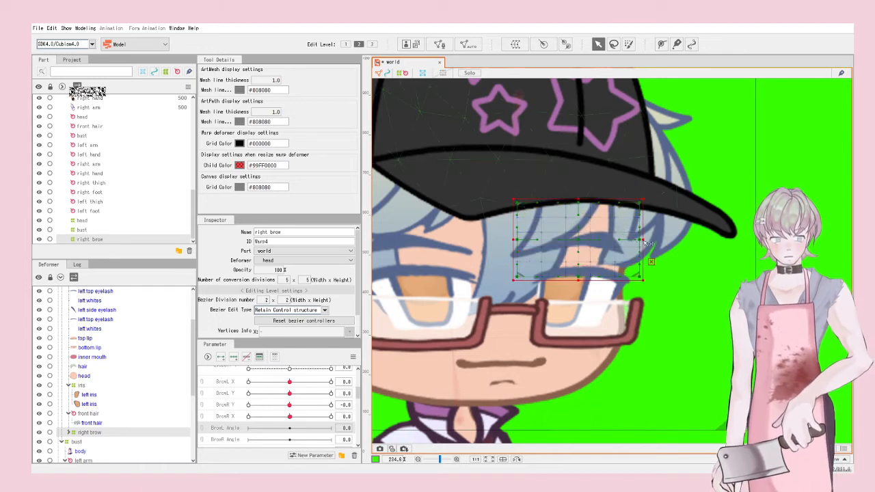
pyautogui.moveTo(646, 241); pyautogui.dragTo(650, 241)
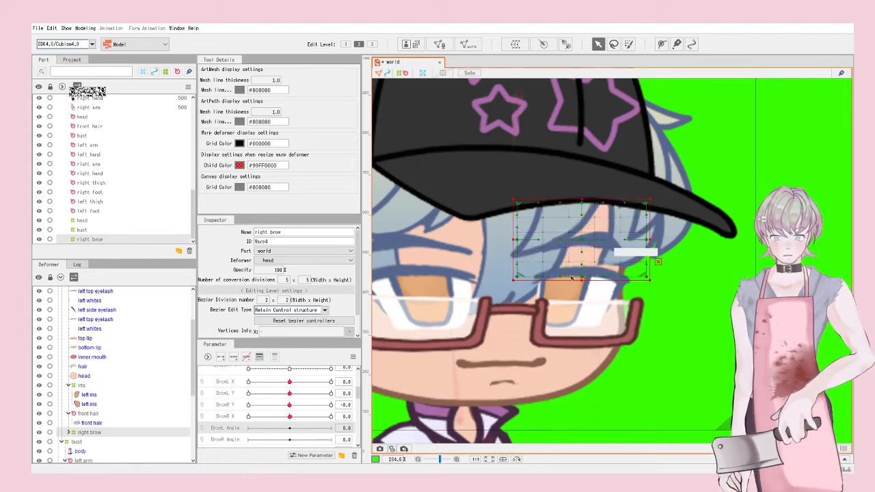
# Step: Add three keyforms to BrowL Angle and tilt the right brow deformer at 1.0
pyautogui.click(233, 358)
pyautogui.moveTo(290, 428); pyautogui.dragTo(332, 429)
pyautogui.moveTo(509, 287); pyautogui.dragTo(513, 305)
pyautogui.click(290, 428)
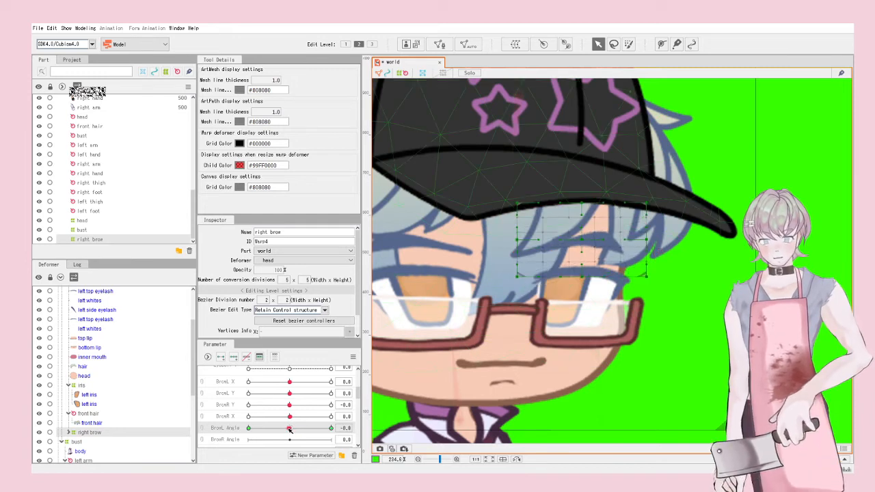
# Step: Key BrowR Y at 1.0 and -1.0, nudging the right brow deformer left
pyautogui.click(227, 415)
pyautogui.click(229, 404)
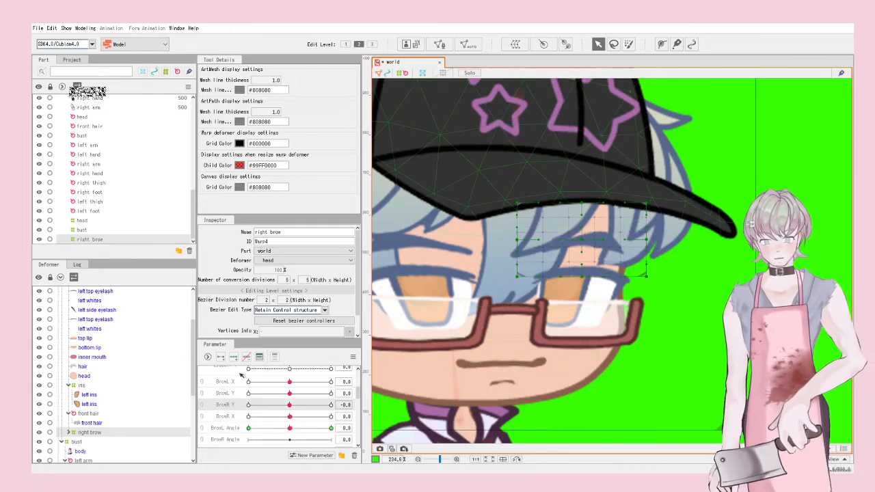
pyautogui.moveTo(290, 405); pyautogui.dragTo(332, 405)
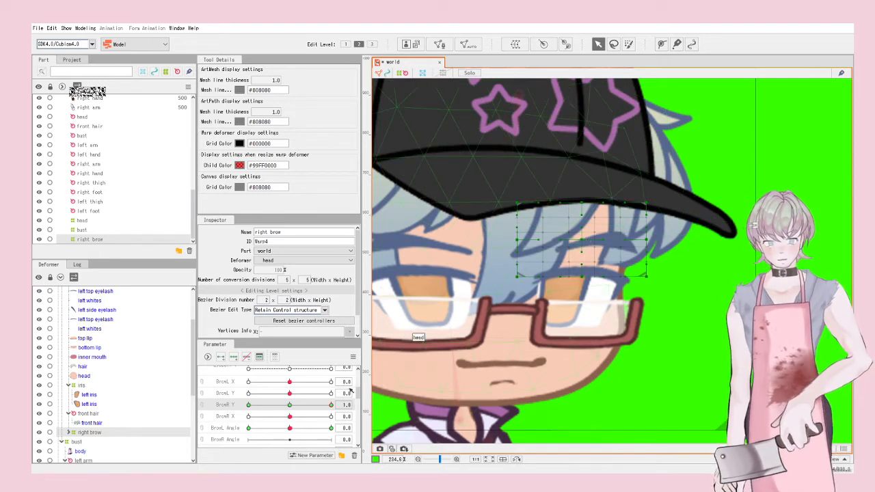
pyautogui.click(586, 242)
pyautogui.moveTo(331, 405); pyautogui.dragTo(248, 405)
pyautogui.moveTo(578, 243); pyautogui.dragTo(575, 242)
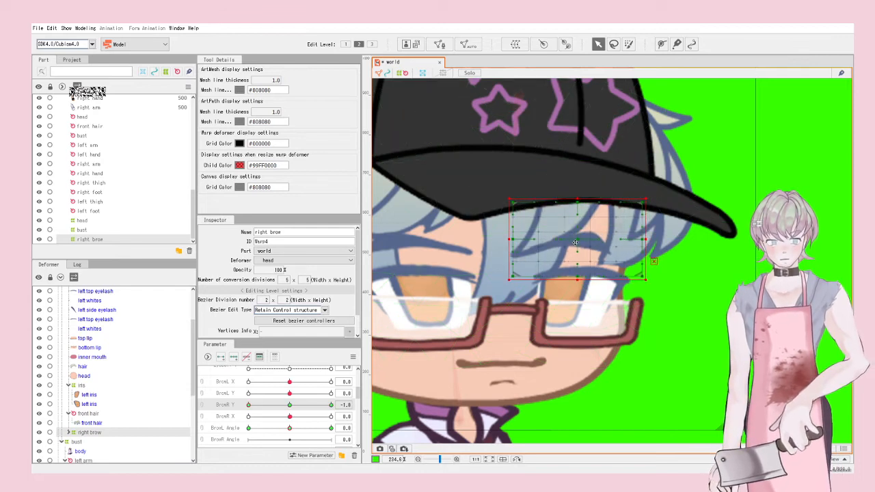
pyautogui.click(246, 417)
pyautogui.click(289, 404)
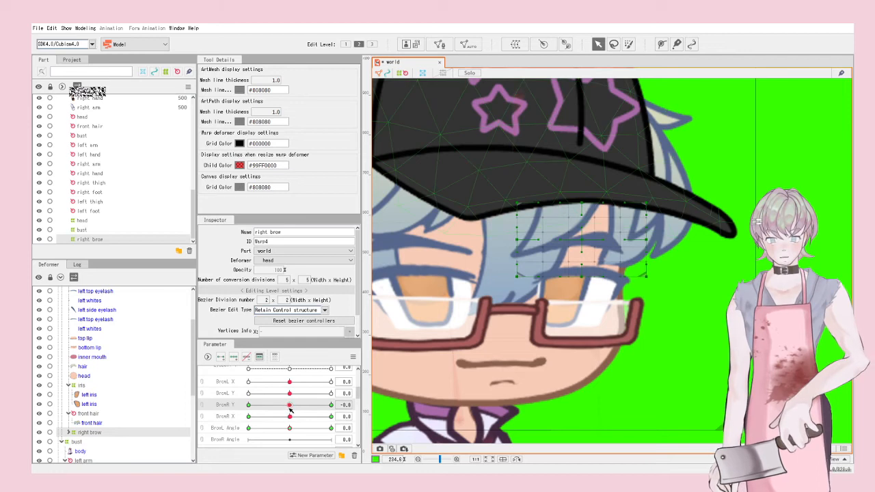
# Step: Key BrowR X at 1.0 and -1.0, lowering the right brow deformer for -1.0
pyautogui.click(331, 416)
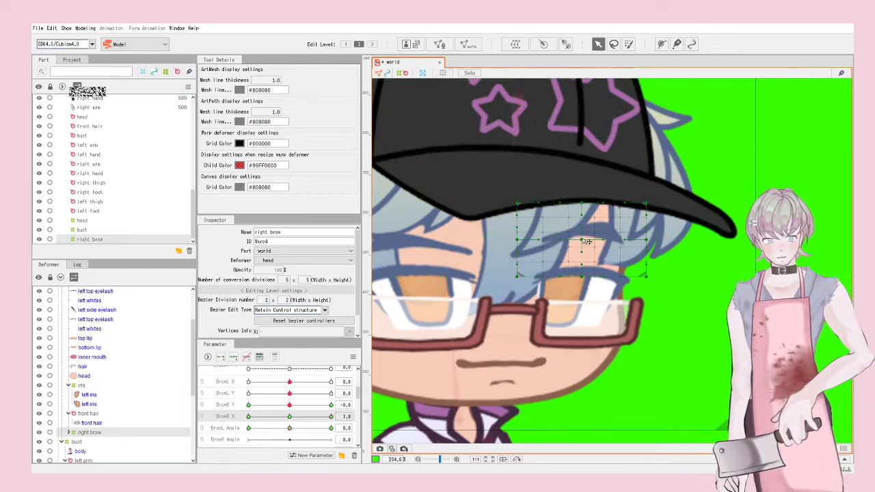
pyautogui.click(586, 240)
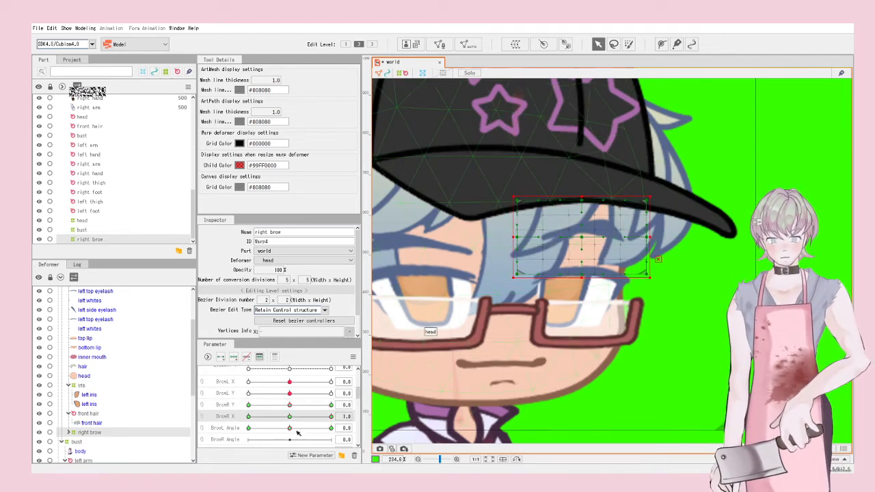
pyautogui.moveTo(291, 417); pyautogui.dragTo(200, 415)
pyautogui.click(583, 243)
pyautogui.moveTo(583, 242); pyautogui.dragTo(583, 245)
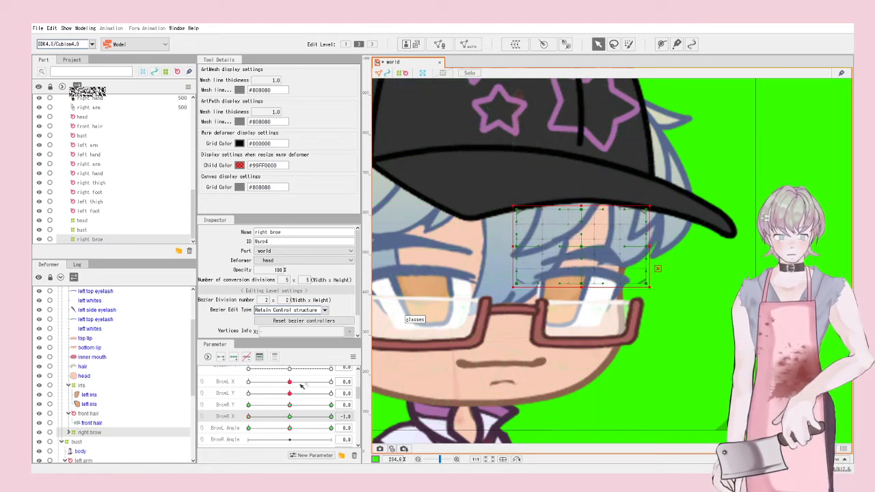
# Step: Combine BrowR X and Y into one 2D parameter, add keyforms, and test the brow
pyautogui.click(202, 410)
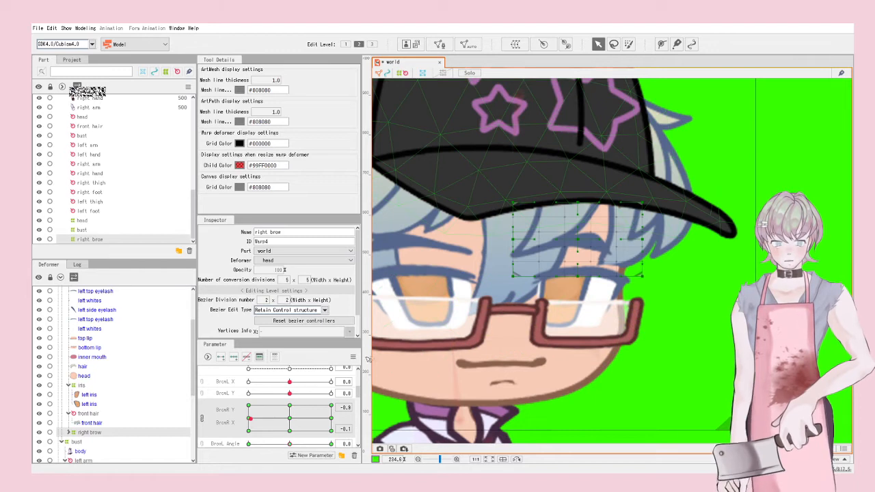
pyautogui.click(353, 357)
pyautogui.click(392, 414)
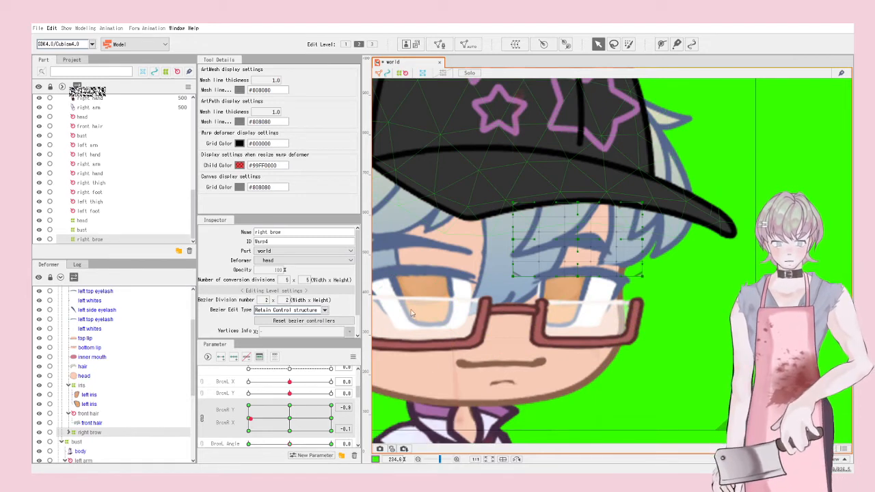
pyautogui.moveTo(289, 408)
pyautogui.mouseDown()
pyautogui.moveTo(274, 416)
pyautogui.moveTo(322, 404)
pyautogui.moveTo(300, 430)
pyautogui.moveTo(294, 413)
pyautogui.moveTo(282, 418)
pyautogui.moveTo(301, 422)
pyautogui.moveTo(306, 388)
pyautogui.moveTo(288, 419)
pyautogui.mouseUp()
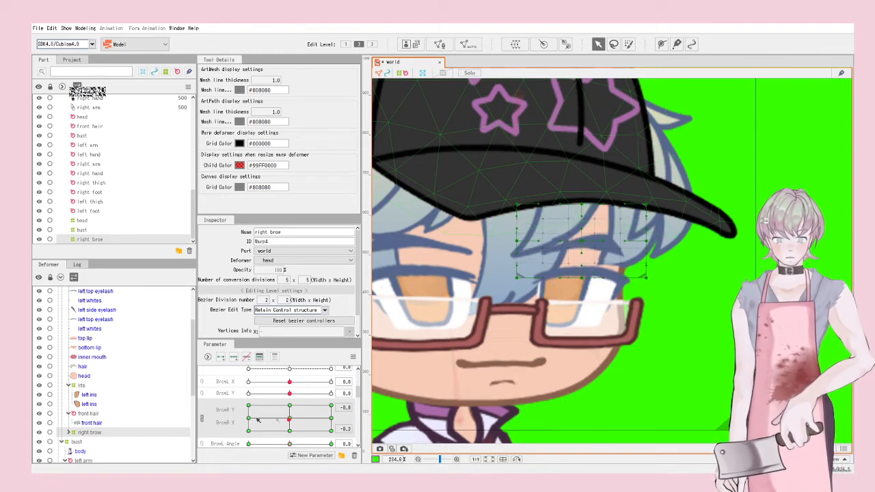
pyautogui.scroll(-1, 218, 409)
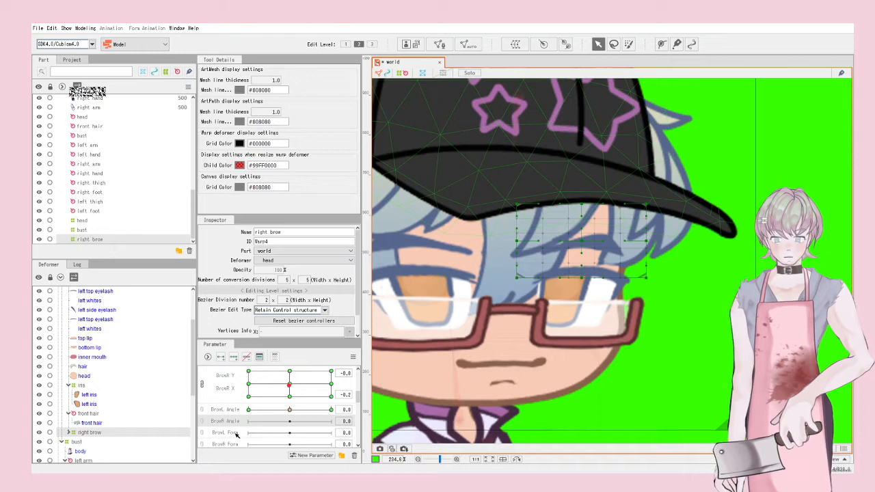
pyautogui.click(605, 241)
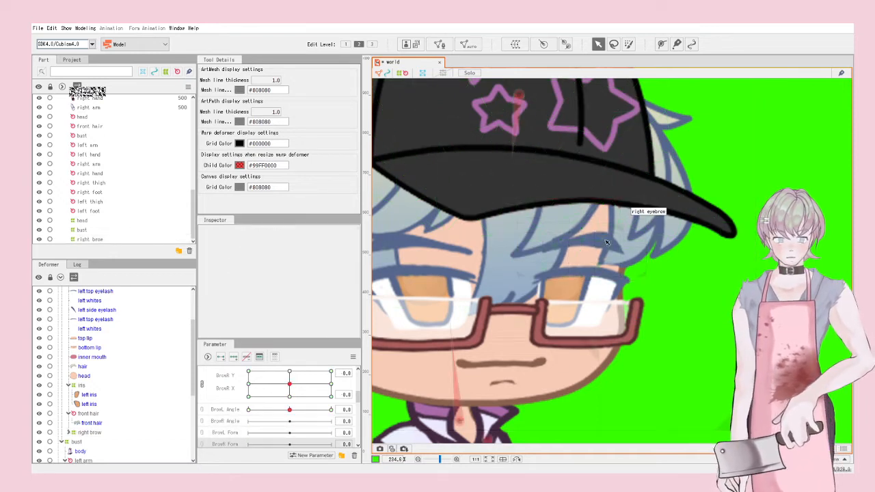
# Step: Add a three-point deform path along the right eyebrow
pyautogui.click(604, 240)
pyautogui.scroll(3, 605, 241)
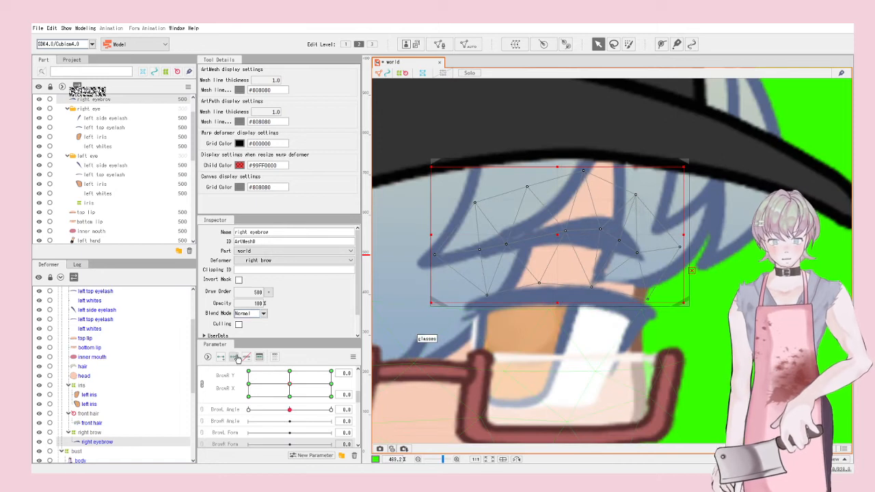
pyautogui.scroll(-2, 280, 411)
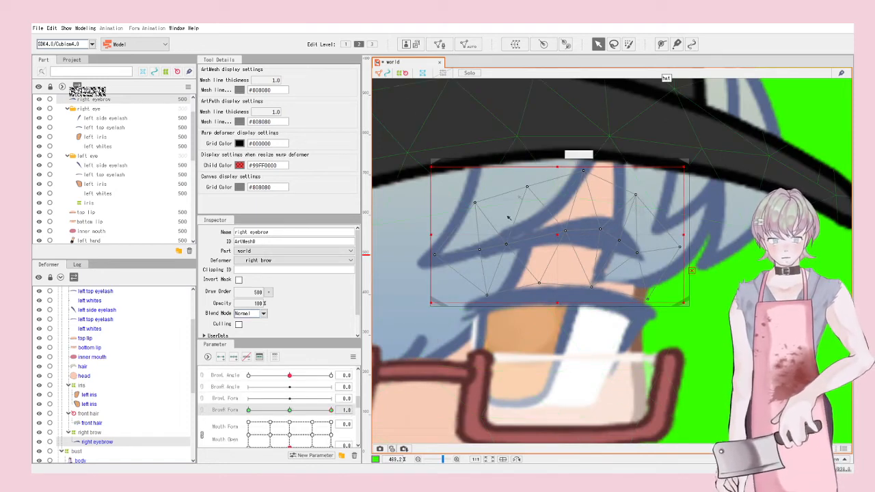
pyautogui.click(661, 44)
pyautogui.click(460, 252)
pyautogui.click(591, 234)
pyautogui.click(629, 255)
pyautogui.click(598, 44)
# Step: Curve the right eyebrow down for BrowR Form 1.0 and raise its left end at -1.0
pyautogui.moveTo(461, 252); pyautogui.dragTo(453, 298)
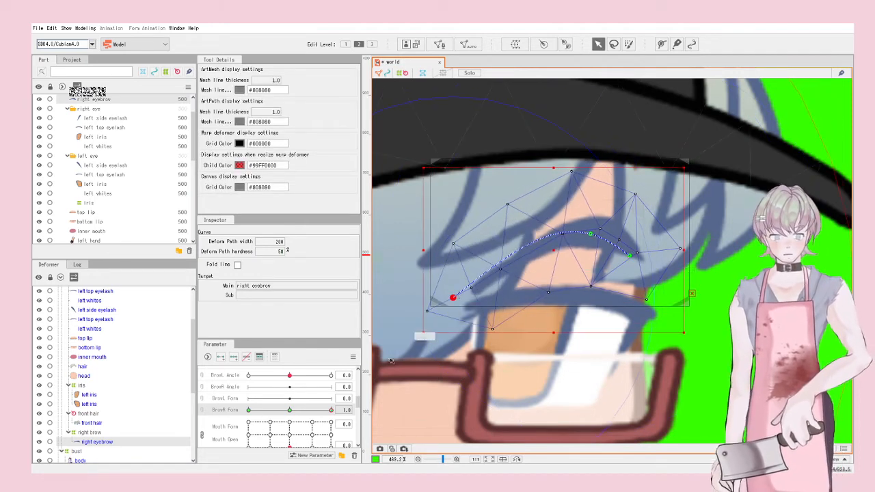
pyautogui.moveTo(590, 234); pyautogui.dragTo(597, 247)
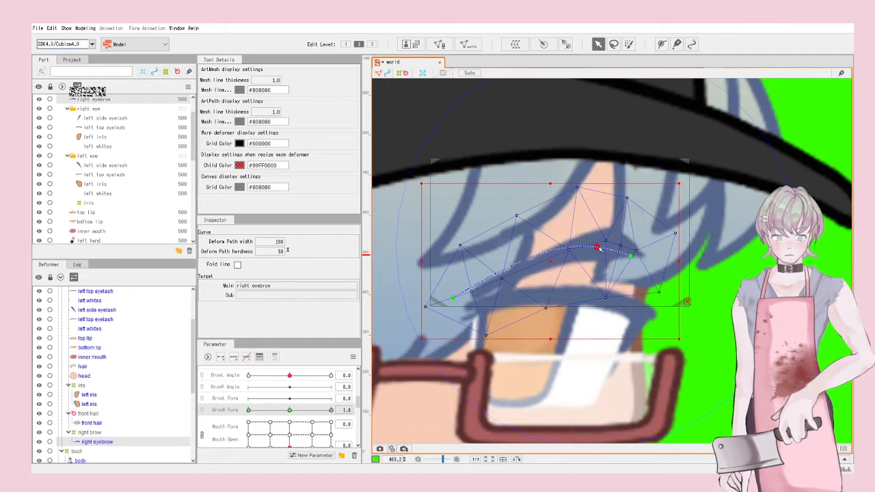
pyautogui.moveTo(326, 412); pyautogui.dragTo(248, 412)
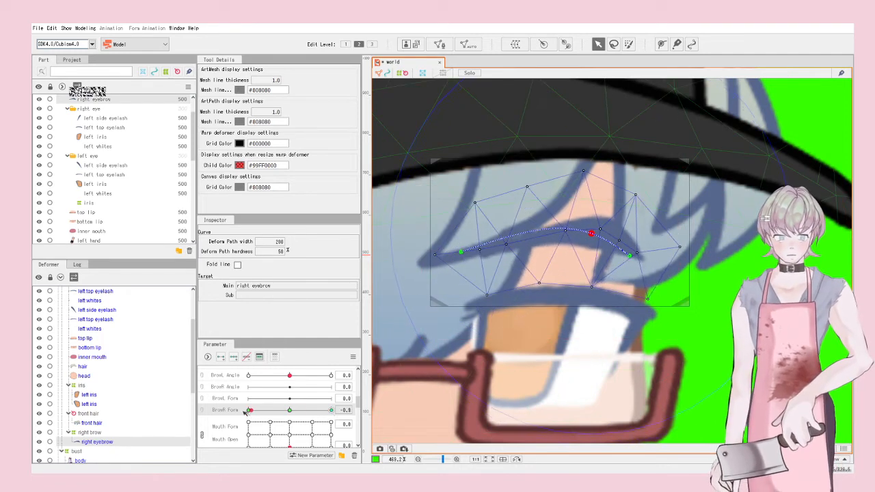
pyautogui.moveTo(461, 252); pyautogui.dragTo(462, 223)
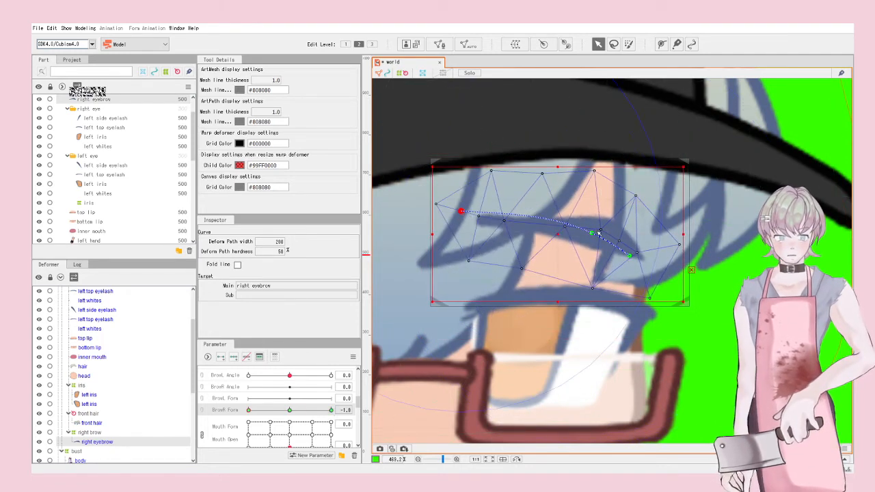
# Step: Select the left eyebrow and begin a deform path on it
pyautogui.scroll(-10, 644, 266)
pyautogui.click(645, 266)
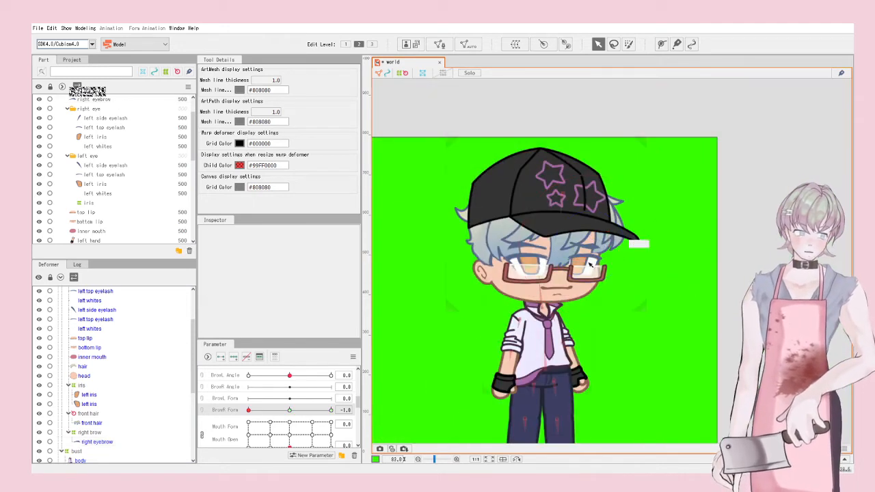
pyautogui.scroll(6, 551, 247)
pyautogui.click(519, 245)
pyautogui.scroll(4, 461, 240)
pyautogui.click(661, 44)
pyautogui.scroll(-2, 647, 169)
# Step: Draw a deform path along the left eyebrow with the Deform Path tool
pyautogui.moveTo(478, 227); pyautogui.dragTo(523, 214)
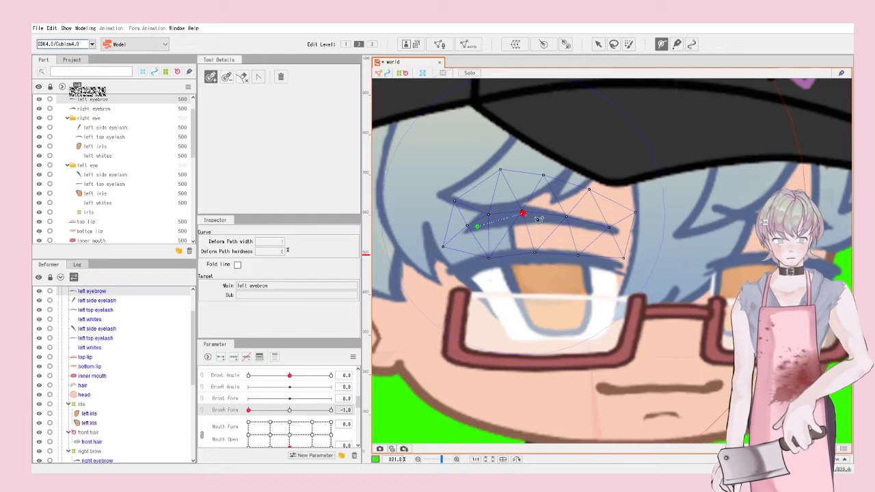
pyautogui.click(616, 234)
pyautogui.click(597, 43)
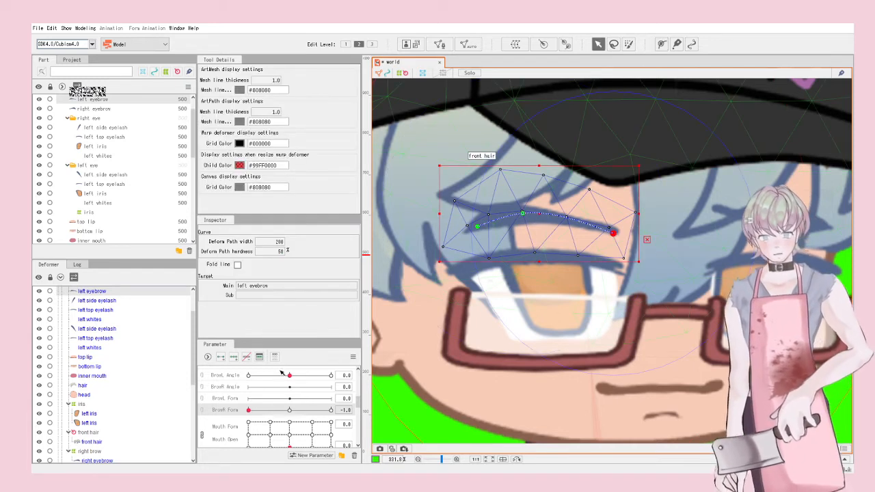
# Step: Reshape the left eyebrow at BrowL Form -1.0 and at 1.0 using the path points
pyautogui.click(233, 400)
pyautogui.moveTo(289, 399); pyautogui.dragTo(239, 398)
pyautogui.moveTo(523, 216); pyautogui.dragTo(524, 231)
pyautogui.moveTo(612, 234); pyautogui.dragTo(613, 218)
pyautogui.moveTo(250, 398); pyautogui.dragTo(369, 404)
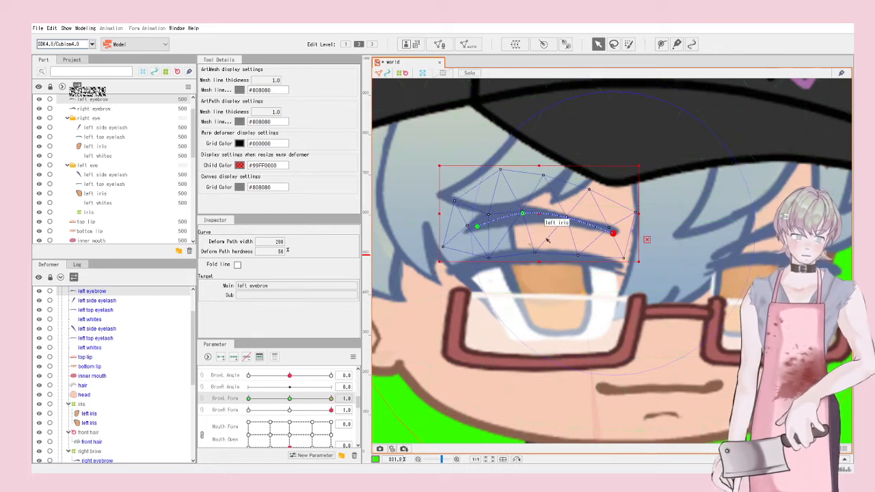
pyautogui.moveTo(613, 233); pyautogui.dragTo(615, 244)
pyautogui.moveTo(522, 214); pyautogui.dragTo(521, 231)
# Step: Deselect and reselect the left eyebrow to check its deform path
pyautogui.scroll(-5, 522, 229)
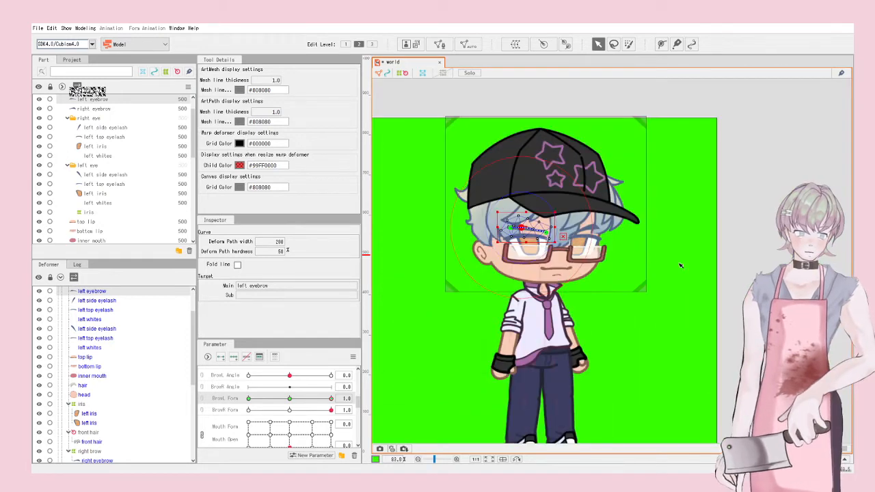
pyautogui.click(681, 264)
pyautogui.scroll(5, 557, 240)
pyautogui.click(558, 240)
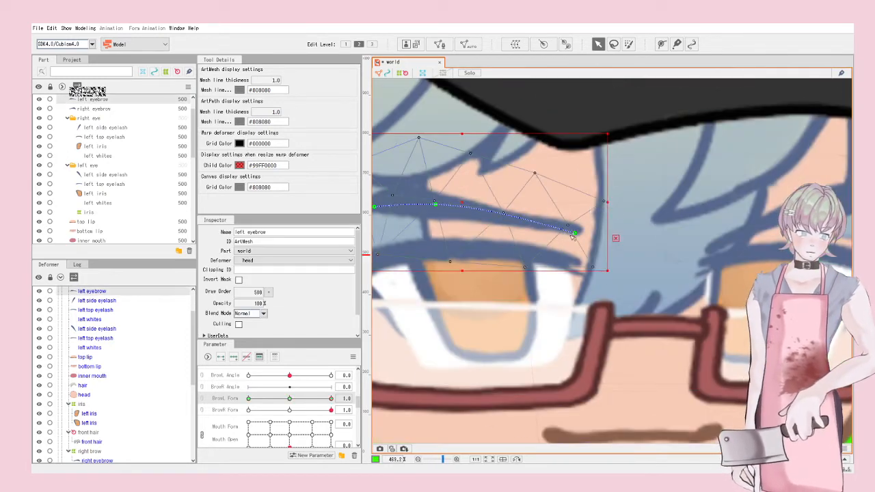
pyautogui.scroll(-5, 621, 258)
pyautogui.click(684, 275)
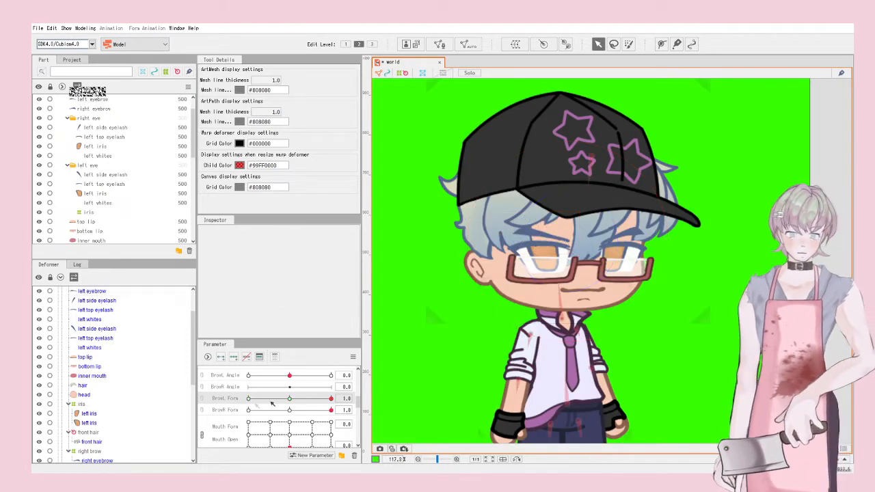
# Step: Test the mouth at Mouth Form -1, Mouth Open 1, then select the bottom lip
pyautogui.scroll(-2, 273, 404)
pyautogui.scroll(1, 279, 393)
pyautogui.moveTo(279, 394); pyautogui.dragTo(268, 370)
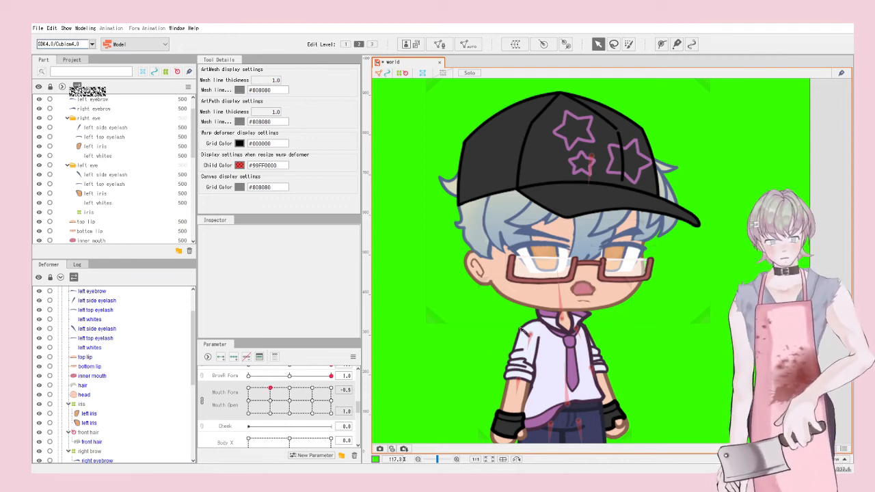
pyautogui.click(593, 301)
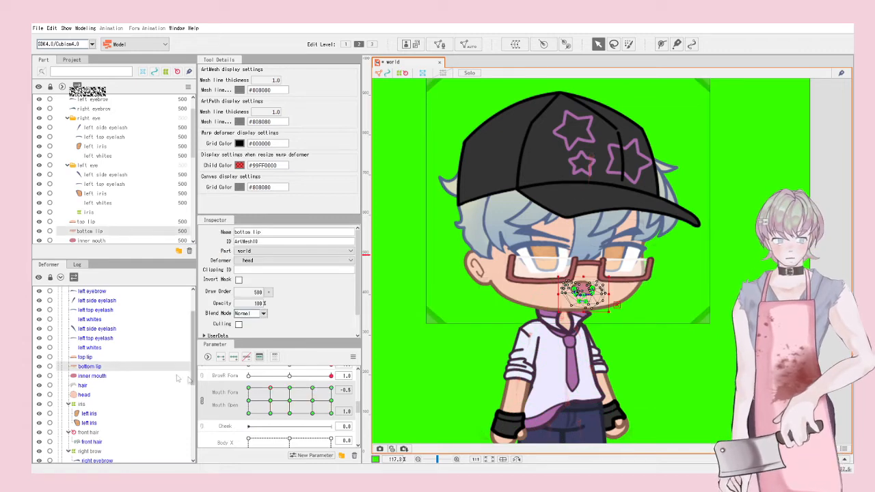
# Step: Select the top lip, bottom lip and inner mouth meshes together
pyautogui.click(88, 378)
pyautogui.keyDown('shift'); pyautogui.click(87, 359); pyautogui.keyUp('shift')
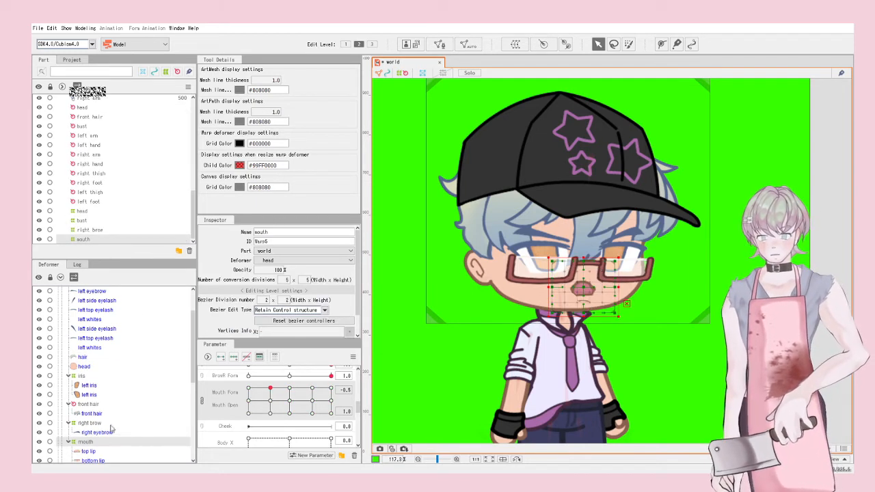
pyautogui.scroll(-3, 112, 429)
pyautogui.scroll(3, 624, 292)
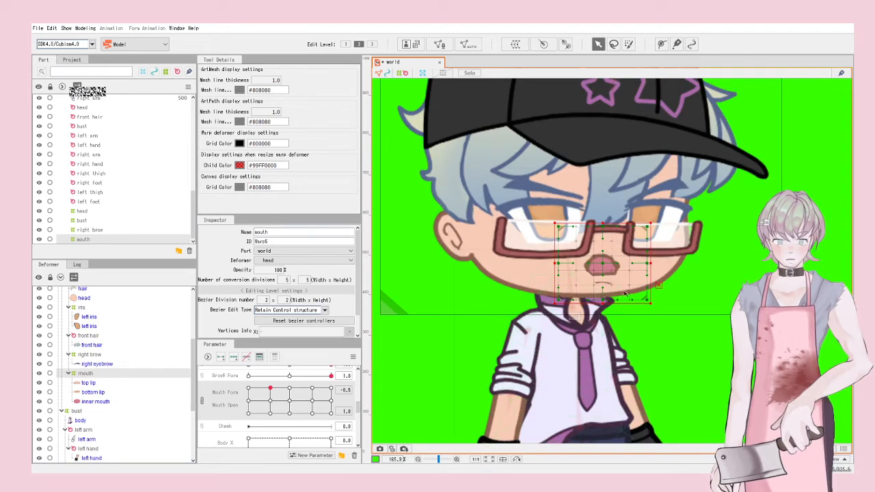
# Step: Fit the mouth warp deformer tightly around the lips and test another mouth shape
pyautogui.moveTo(651, 304); pyautogui.dragTo(634, 295)
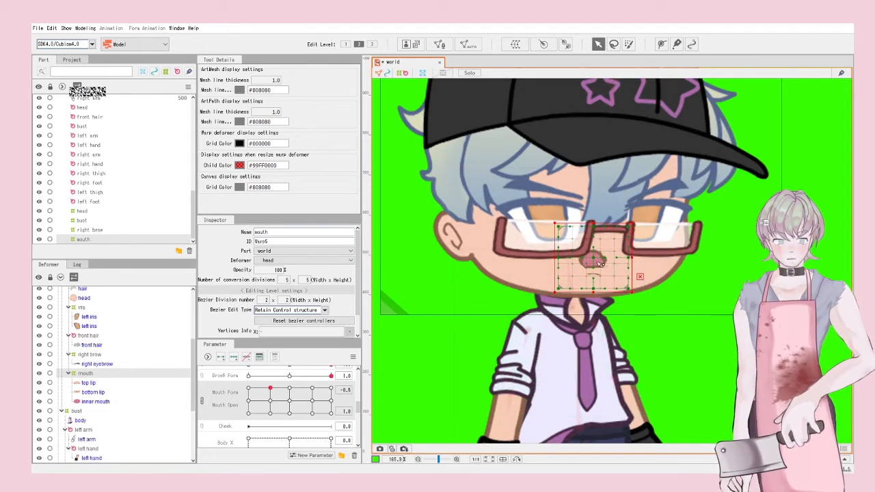
pyautogui.moveTo(596, 265); pyautogui.dragTo(604, 267)
pyautogui.moveTo(270, 389); pyautogui.dragTo(329, 388)
pyautogui.click(730, 384)
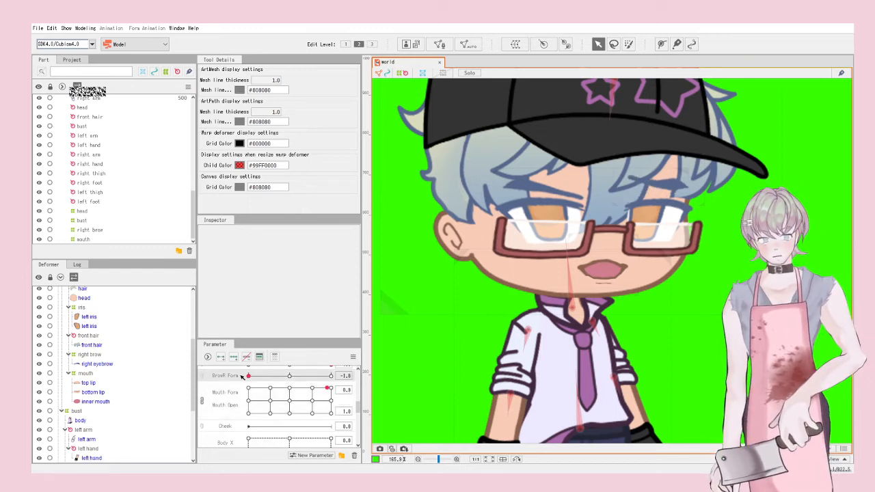
# Step: Return BrowR Form and BrowL Form to 0.0
pyautogui.moveTo(330, 376); pyautogui.dragTo(290, 378)
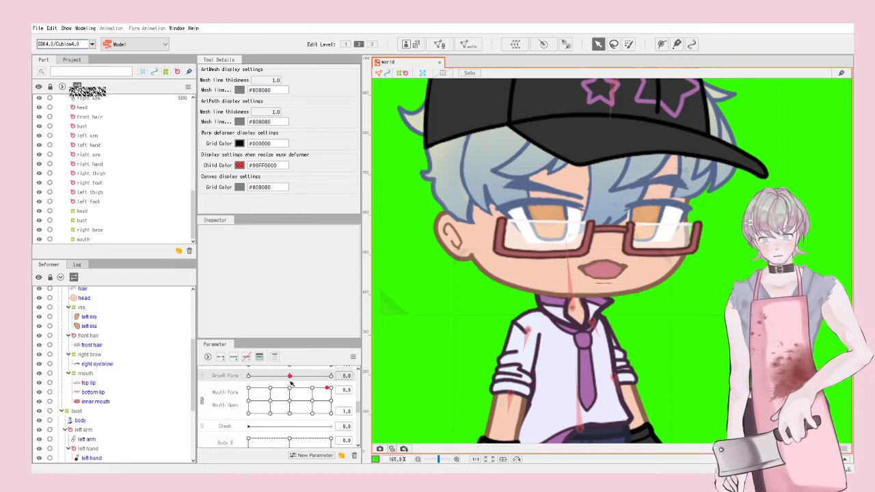
pyautogui.scroll(1, 290, 381)
pyautogui.click(289, 401)
pyautogui.scroll(-3, 290, 406)
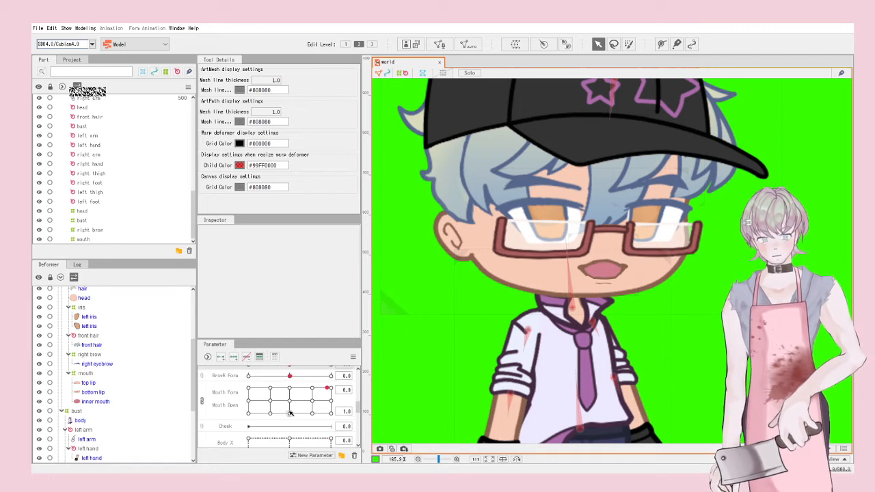
# Step: Test body sway on the Body X/Y pad, then open and dismiss the Cheek parameter's options
pyautogui.moveTo(281, 411); pyautogui.dragTo(309, 399)
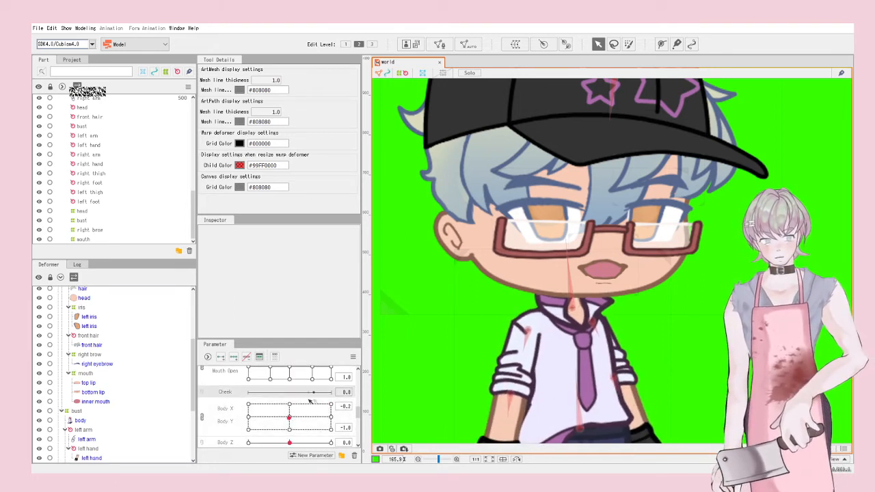
pyautogui.rightClick(225, 393)
pyautogui.click(251, 428)
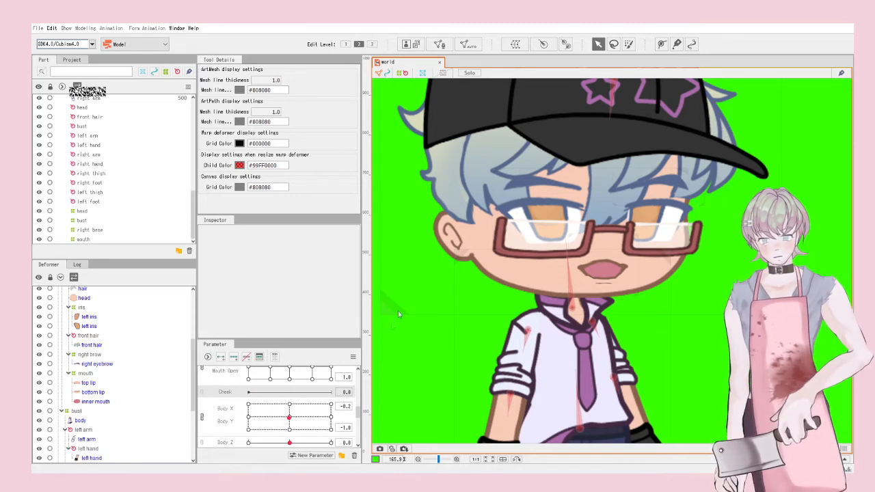
pyautogui.scroll(-5, 262, 406)
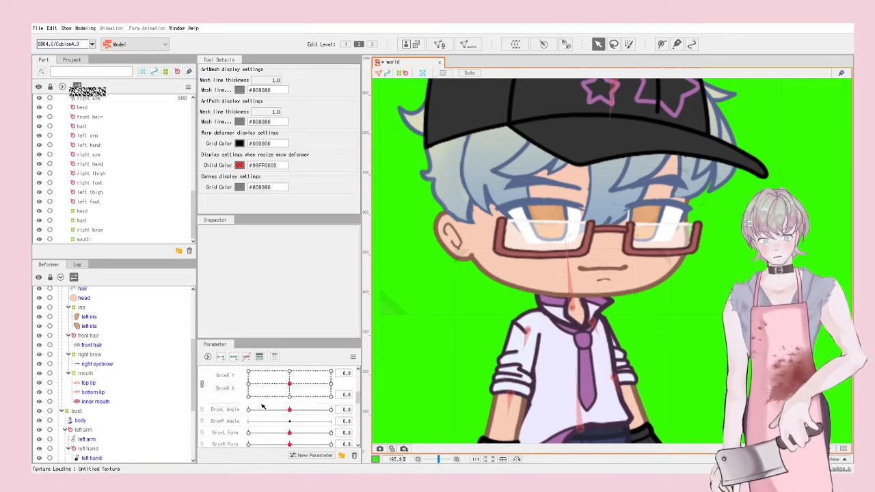
# Step: Key the left brow deformer to shift right at max BrowL X and left at min
pyautogui.click(569, 183)
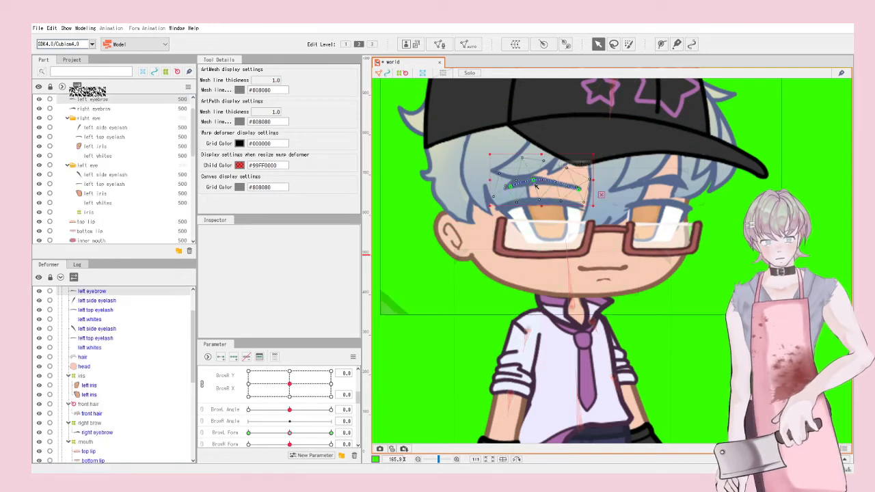
pyautogui.scroll(3, 618, 101)
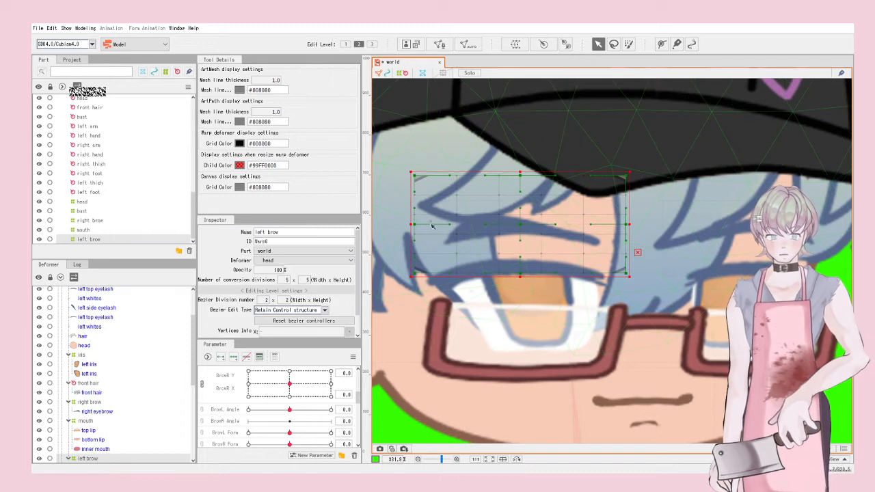
pyautogui.scroll(-1, 237, 416)
pyautogui.scroll(-4, 236, 416)
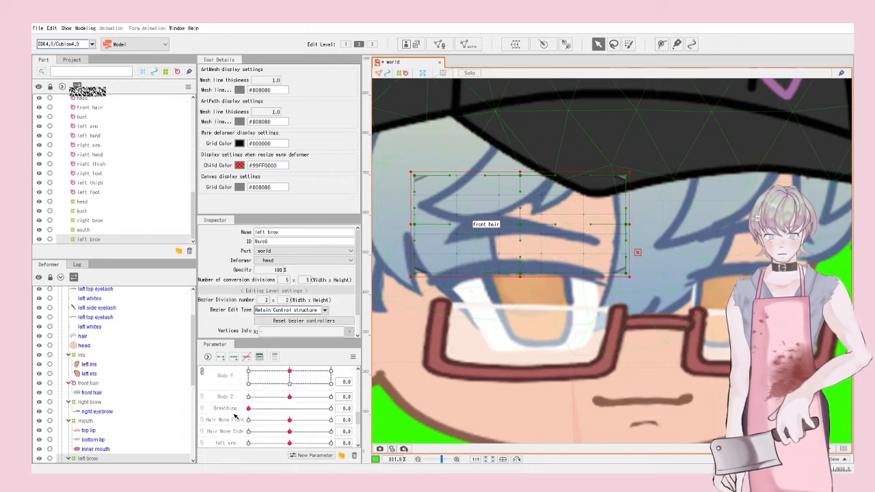
pyautogui.scroll(5, 233, 410)
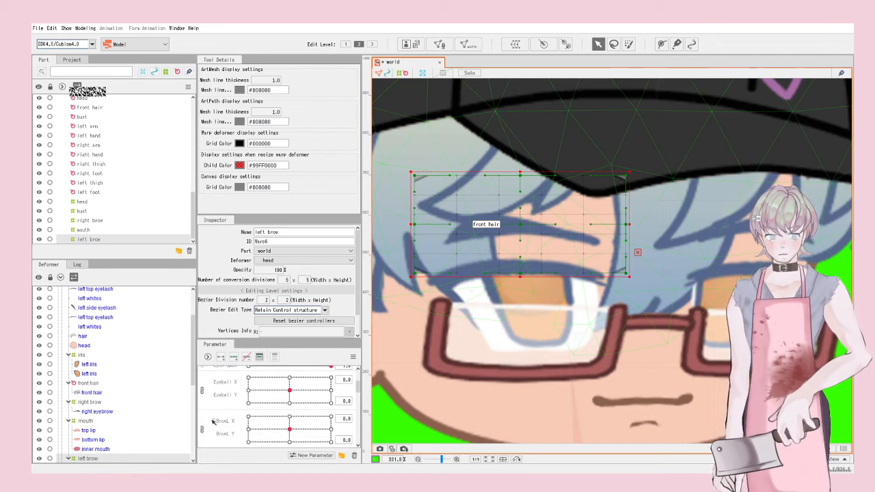
pyautogui.moveTo(290, 416); pyautogui.dragTo(331, 416)
pyautogui.moveTo(522, 230); pyautogui.dragTo(527, 230)
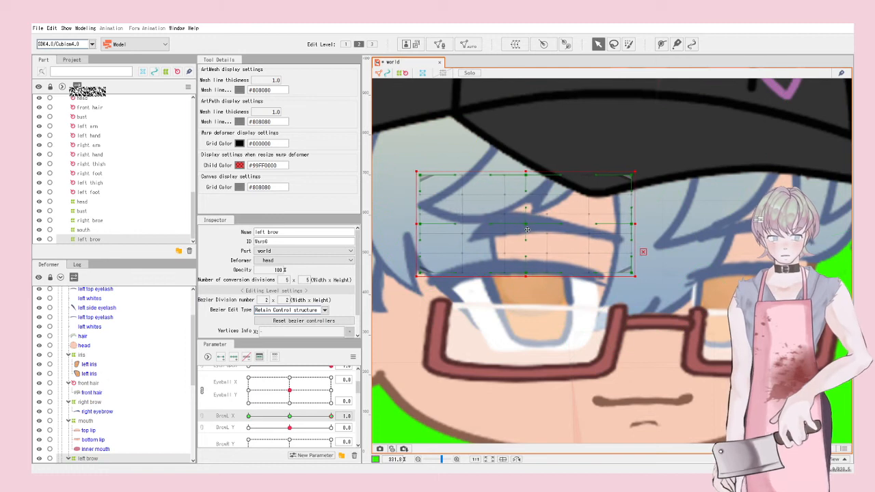
pyautogui.moveTo(332, 416); pyautogui.dragTo(248, 416)
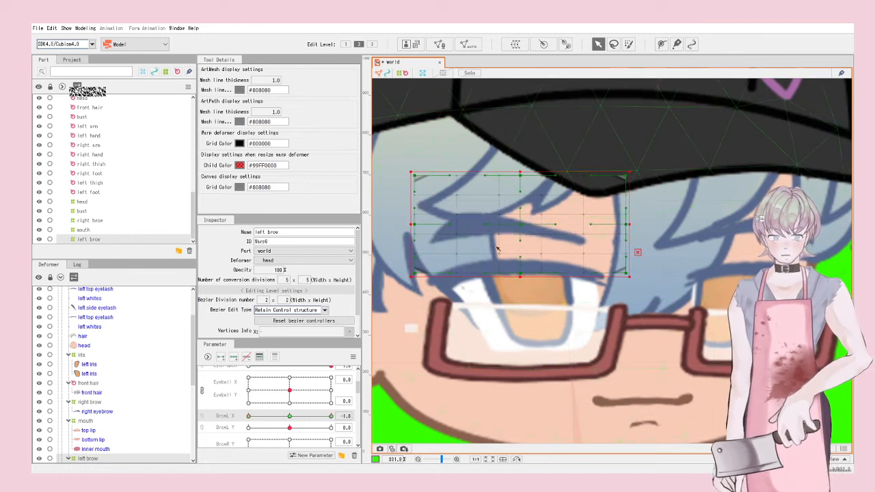
pyautogui.moveTo(497, 249); pyautogui.dragTo(487, 250)
pyautogui.moveTo(263, 415); pyautogui.dragTo(331, 428)
# Step: Key BrowL Y so the left brow deformer rises at the top value and lowers at the bottom
pyautogui.click(228, 428)
pyautogui.click(521, 225)
pyautogui.moveTo(521, 225); pyautogui.dragTo(520, 222)
pyautogui.moveTo(327, 428); pyautogui.dragTo(242, 425)
pyautogui.moveTo(521, 225); pyautogui.dragTo(521, 228)
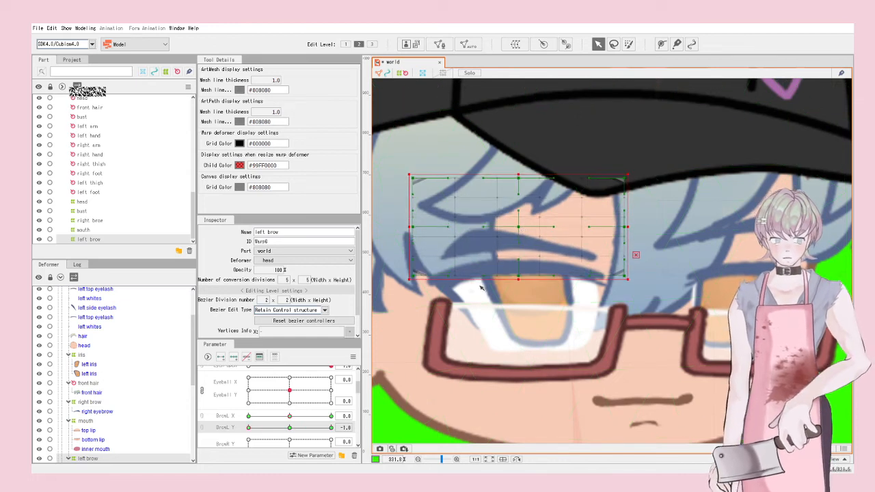
pyautogui.scroll(-2, 235, 408)
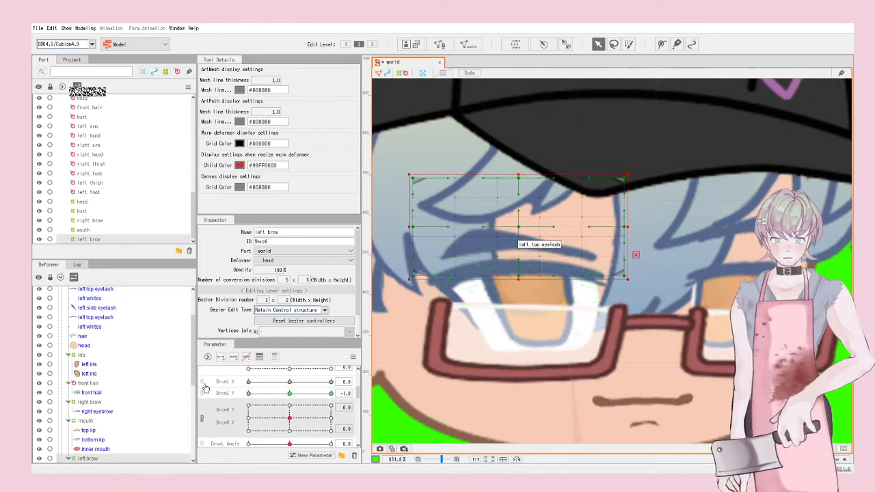
# Step: Combine BrowL X and Y into a 2D pad and synthesize its corner poses
pyautogui.click(202, 388)
pyautogui.click(275, 399)
pyautogui.click(353, 356)
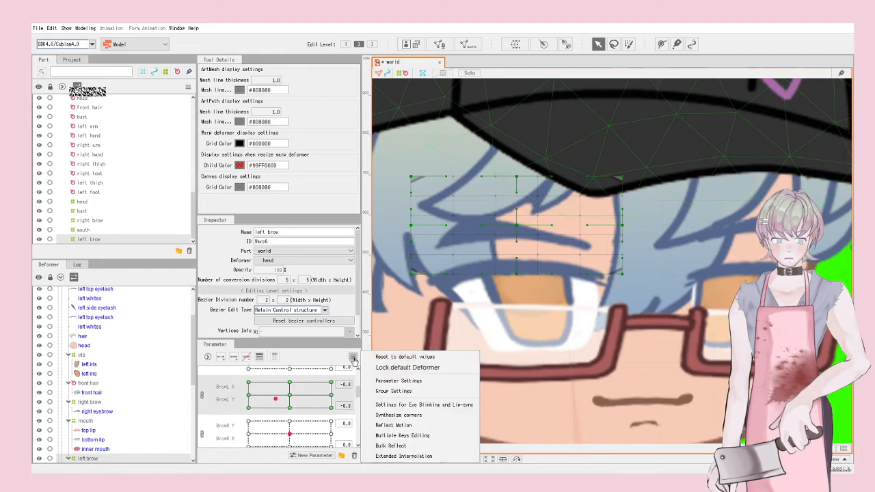
pyautogui.click(412, 416)
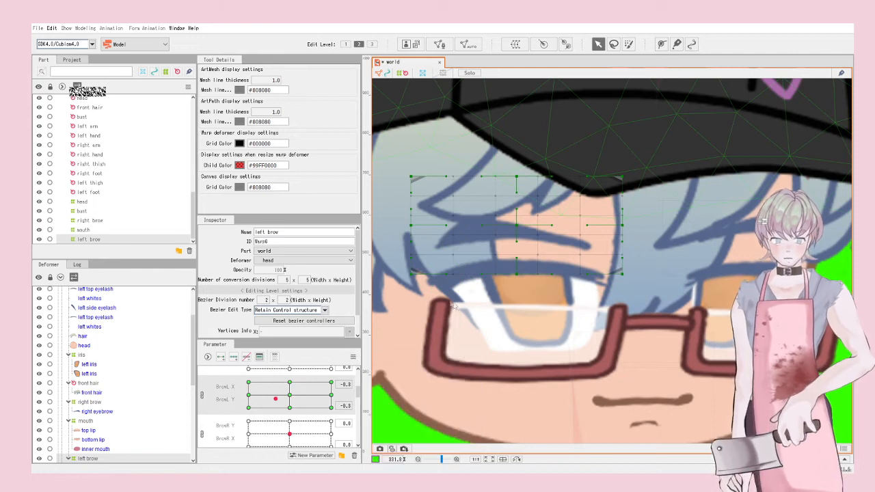
# Step: Add three keys to BrowL Angle and tilt the left brow deformer at each end
pyautogui.click(419, 299)
pyautogui.scroll(-2, 280, 378)
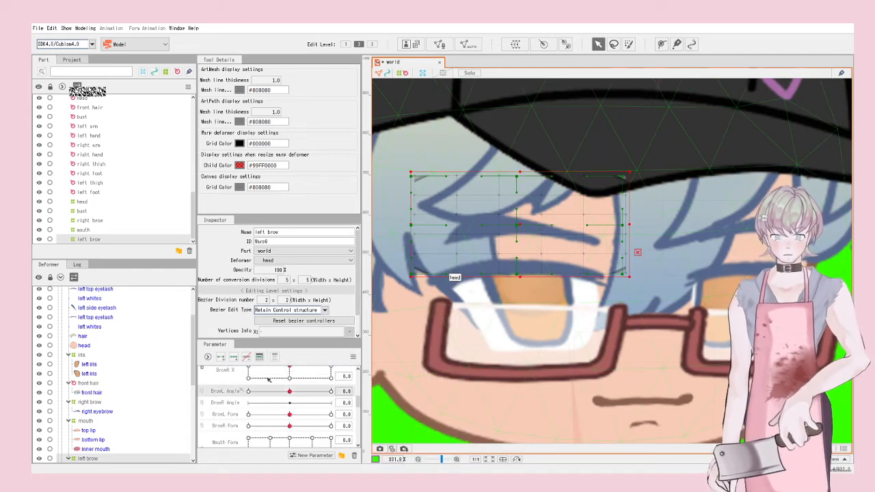
pyautogui.click(234, 358)
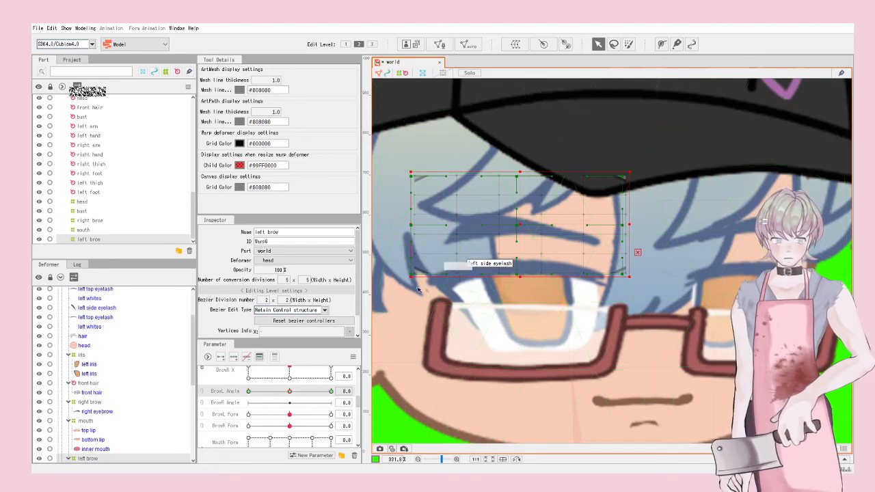
pyautogui.moveTo(290, 391); pyautogui.dragTo(331, 392)
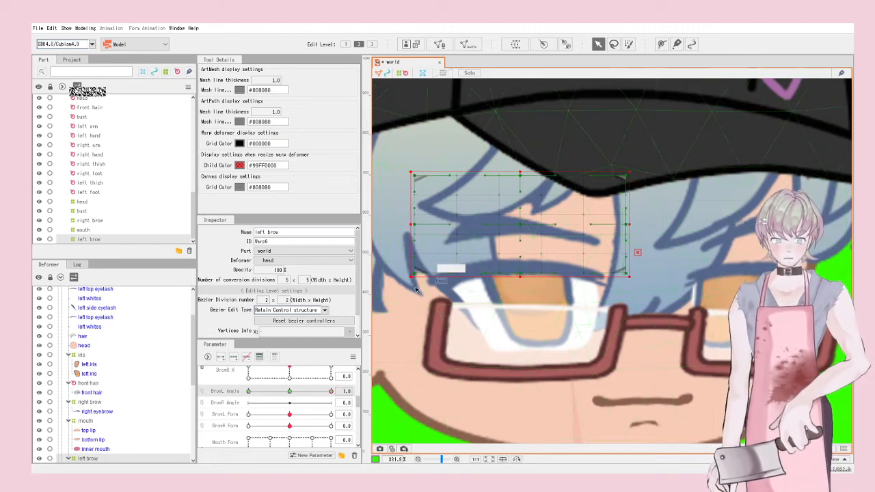
pyautogui.moveTo(400, 283); pyautogui.dragTo(394, 270)
pyautogui.moveTo(331, 392); pyautogui.dragTo(249, 391)
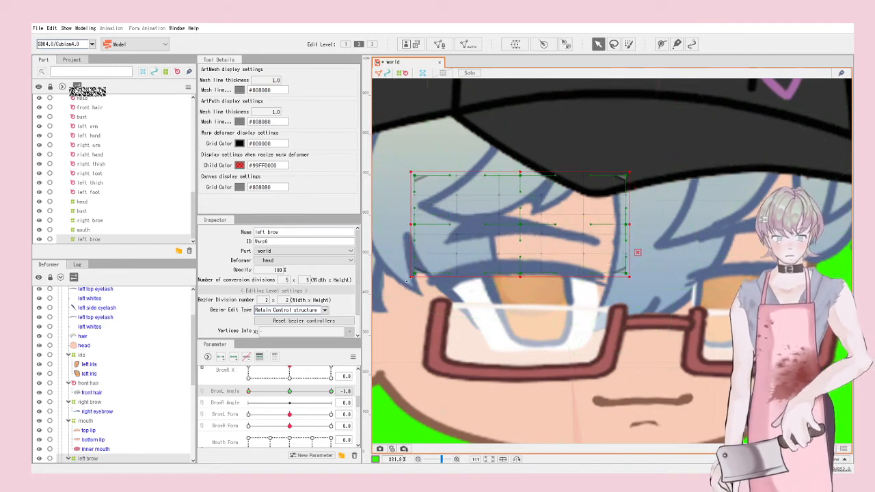
pyautogui.moveTo(407, 281); pyautogui.dragTo(412, 299)
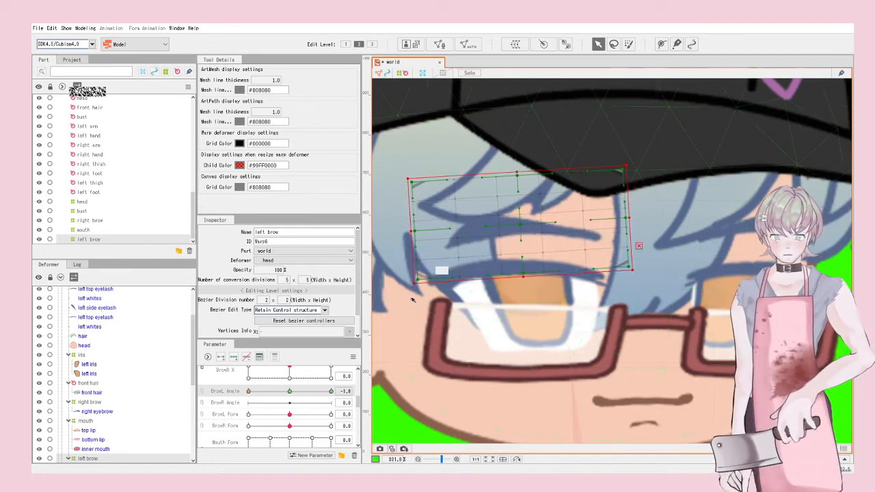
pyautogui.hotkey('ctrl', 'z')
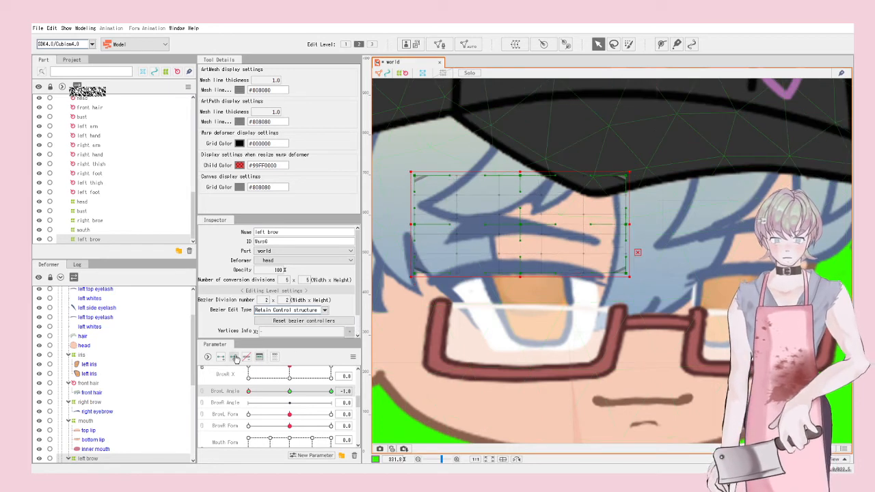
# Step: Tilt the brow deformer counter-clockwise at minimum and clockwise at maximum BrowR Angle
pyautogui.click(235, 404)
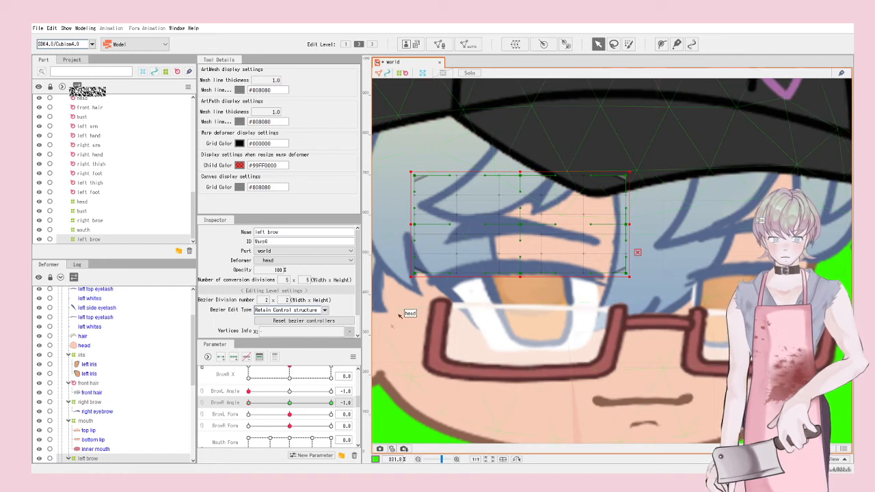
pyautogui.moveTo(408, 281); pyautogui.dragTo(412, 289)
pyautogui.moveTo(250, 403); pyautogui.dragTo(357, 406)
pyautogui.moveTo(401, 283); pyautogui.dragTo(395, 270)
pyautogui.scroll(-6, 469, 267)
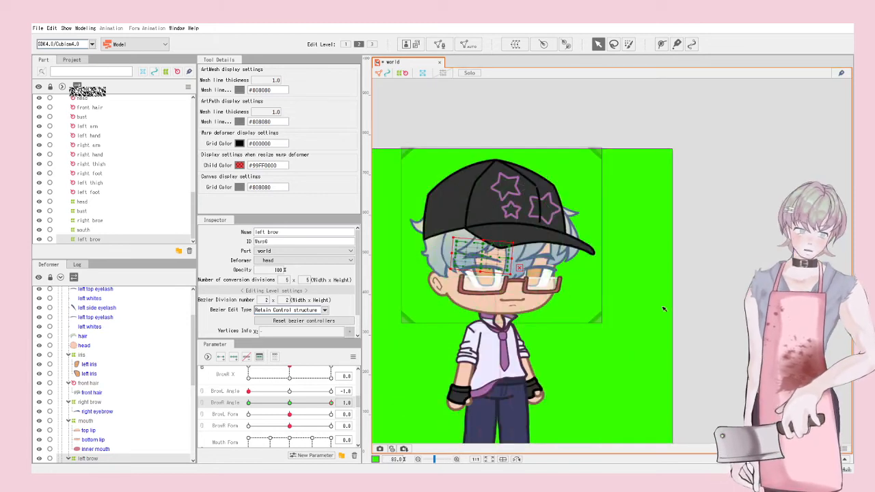
pyautogui.click(664, 308)
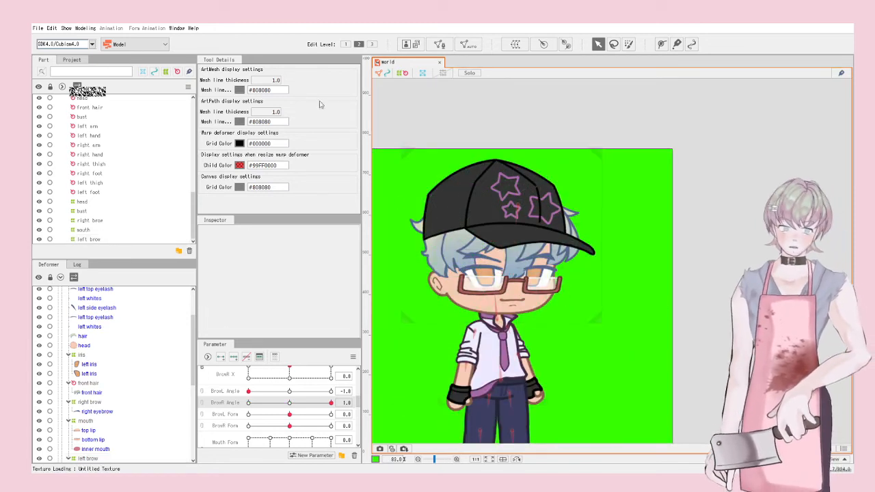
pyautogui.click(38, 28)
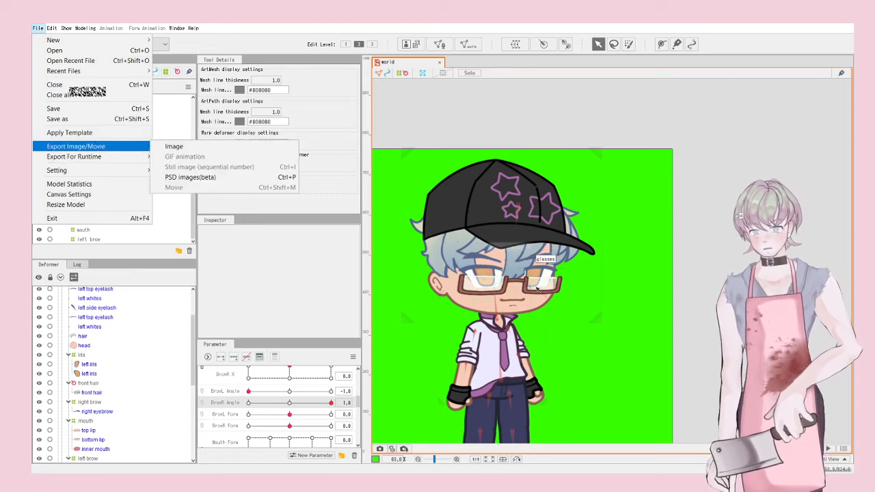
pyautogui.click(85, 28)
pyautogui.click(126, 198)
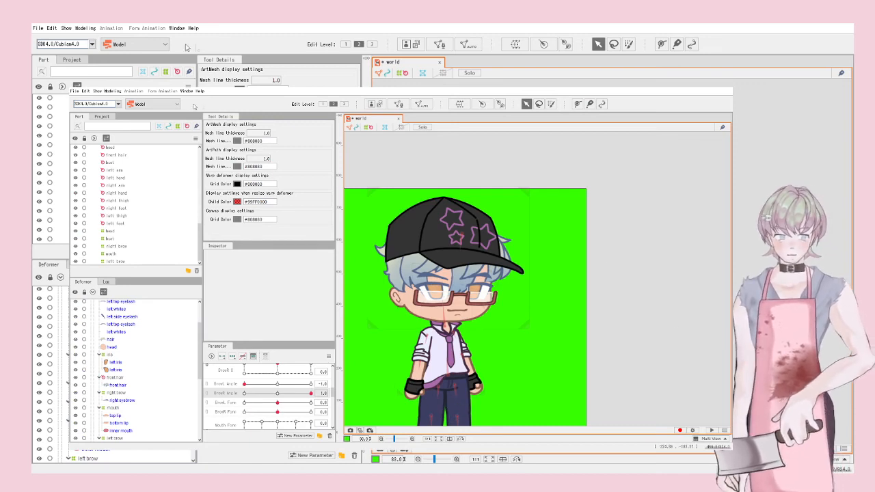
# Step: Choose Modeling > Open Physics/Scene Blending Settings to show the glasses physics group
pyautogui.click(83, 92)
pyautogui.moveTo(113, 92)
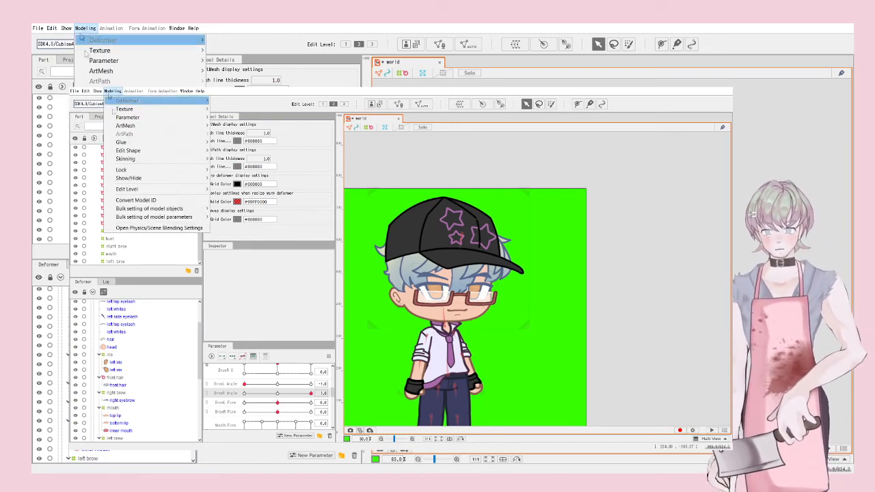
pyautogui.click(130, 229)
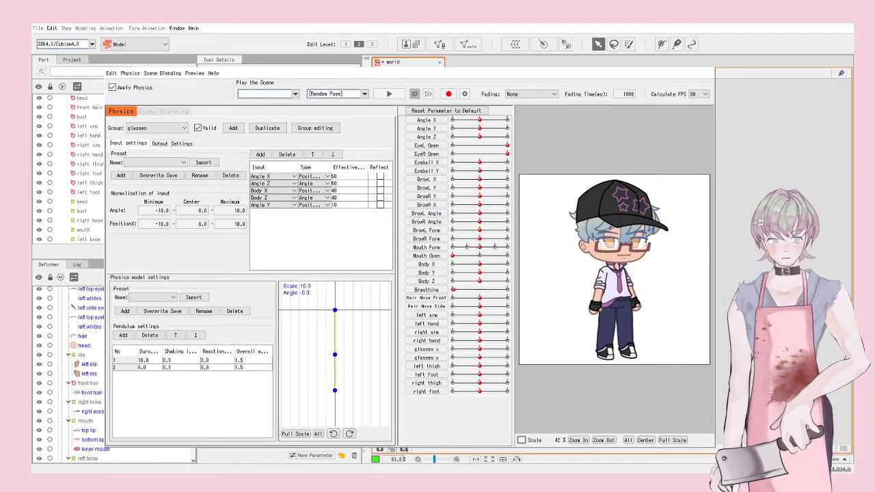
# Step: Drag the model around in the physics preview to watch the brows, hair and glasses sway
pyautogui.moveTo(623, 253); pyautogui.dragTo(751, 241)
pyautogui.moveTo(711, 268); pyautogui.dragTo(634, 251)
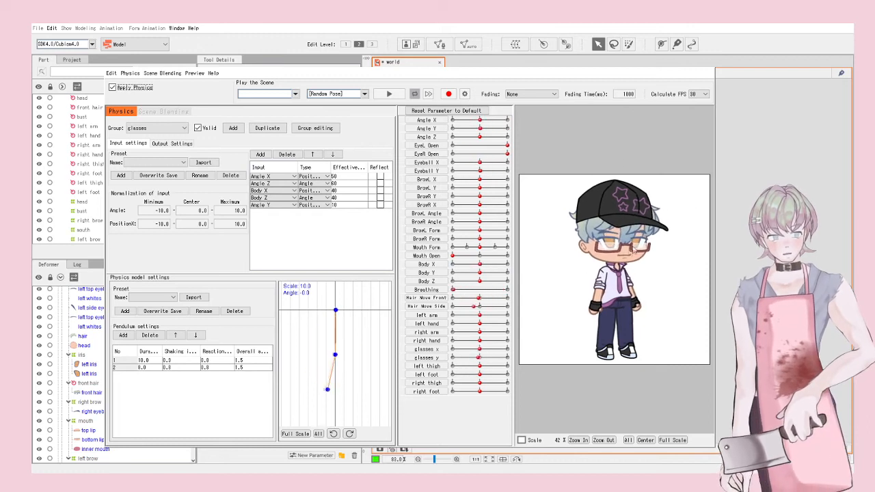
pyautogui.moveTo(748, 236); pyautogui.dragTo(567, 304)
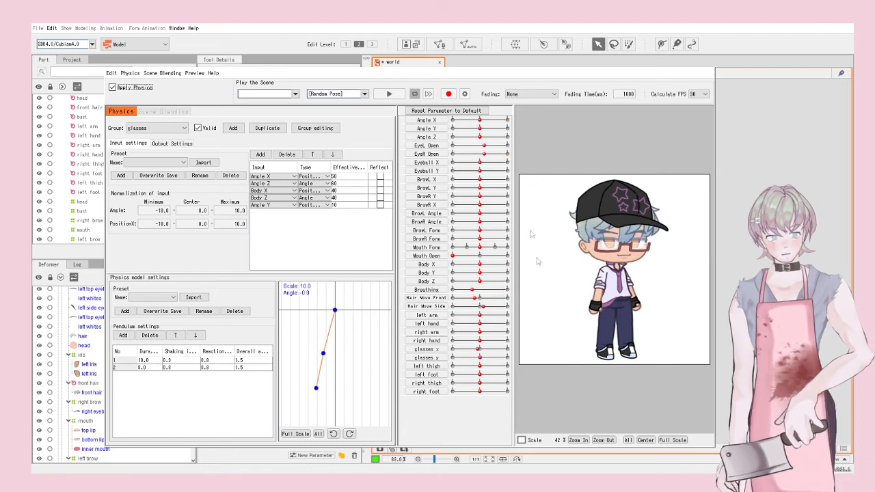
# Step: Play the Random Pose scene and watch the glasses pendulum swing
pyautogui.click(388, 98)
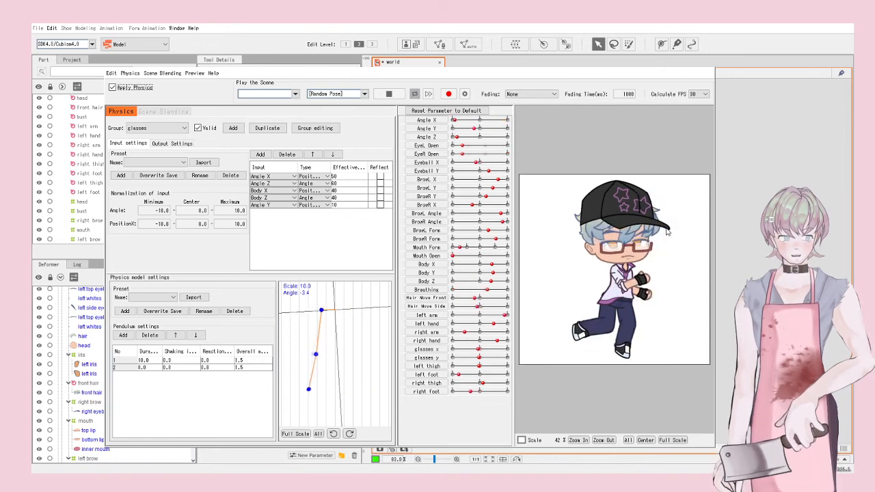
pyautogui.scroll(3, 656, 264)
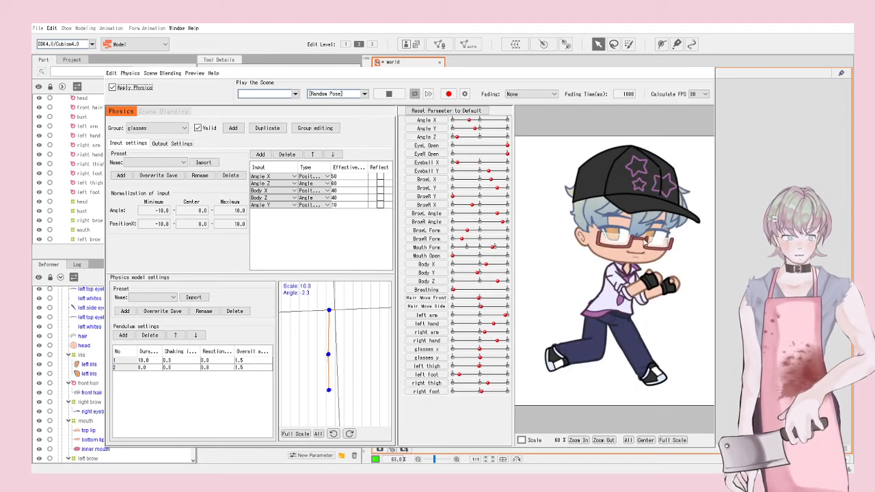
pyautogui.scroll(-3, 674, 264)
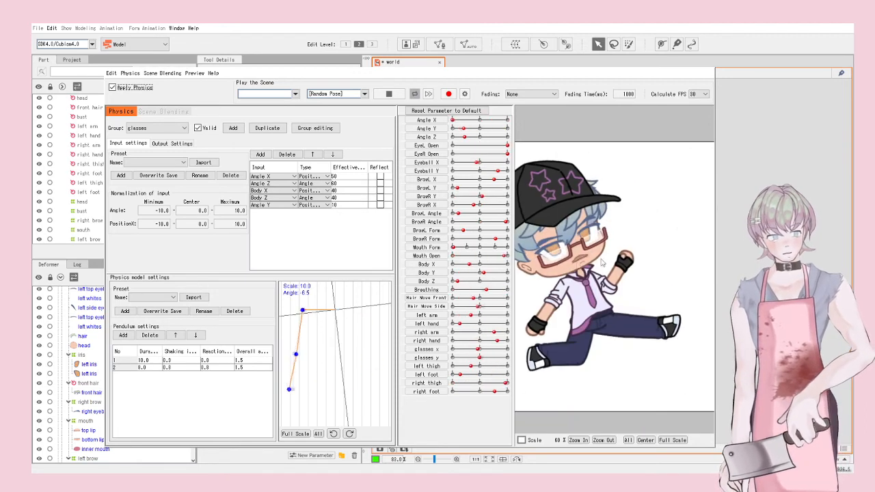
pyautogui.scroll(-4, 674, 267)
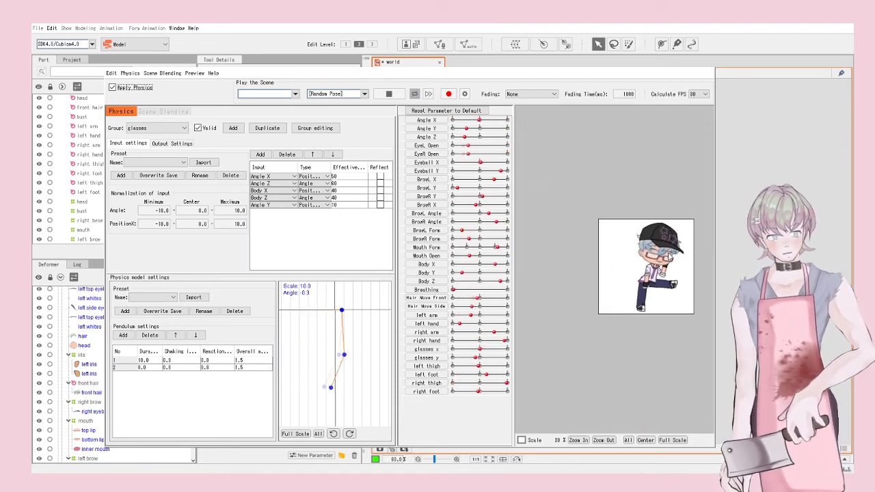
pyautogui.scroll(3, 671, 256)
pyautogui.scroll(-2, 643, 272)
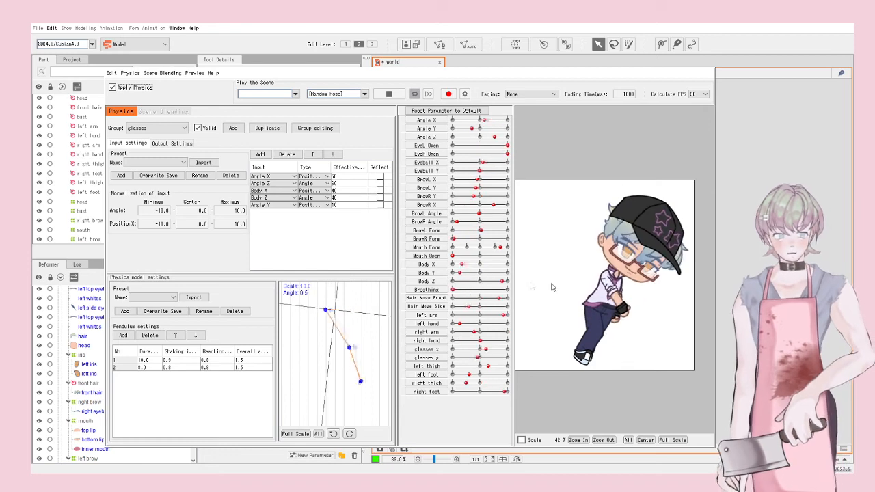
pyautogui.scroll(5, 571, 281)
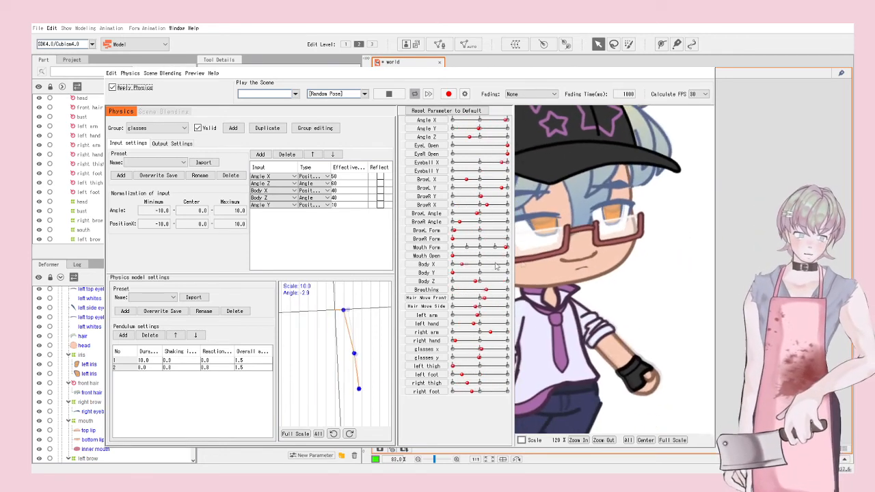
pyautogui.scroll(-3, 611, 265)
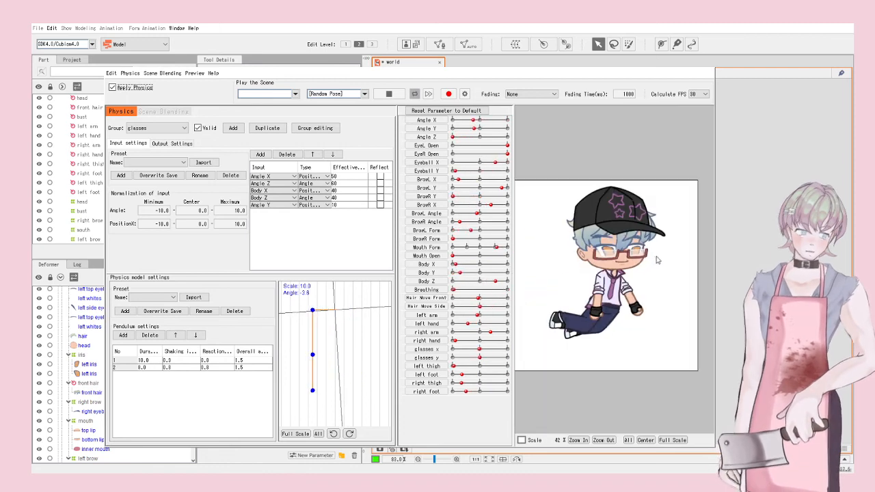
pyautogui.scroll(2, 659, 257)
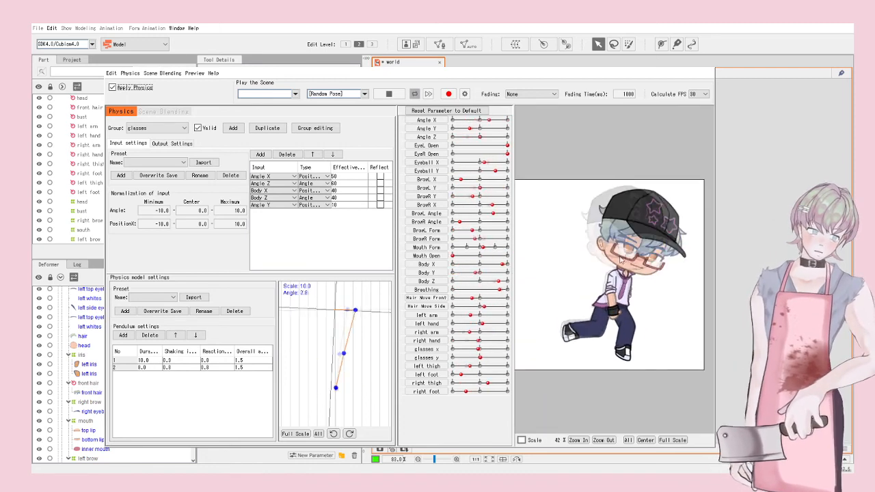